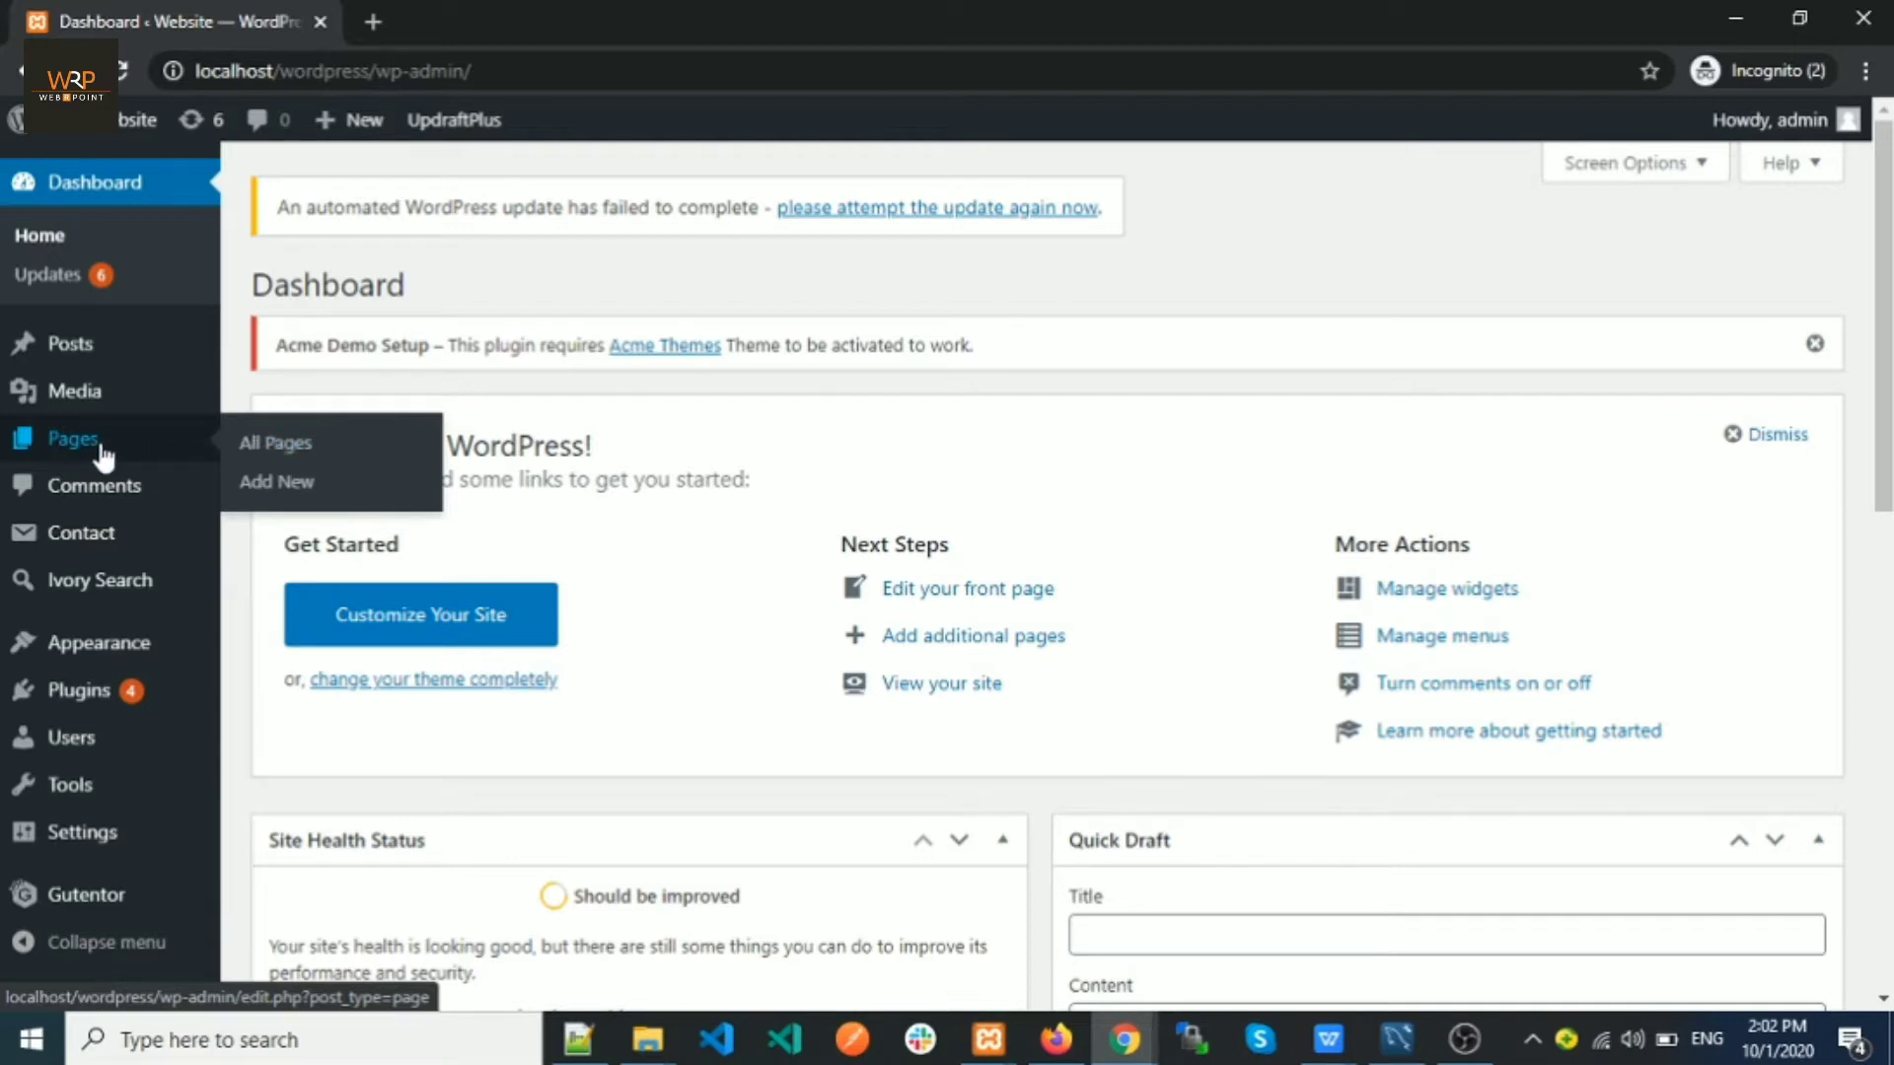
Step: Add a new page titled "My Gallery", dismissing the block editor welcome guide
left_click(239, 460)
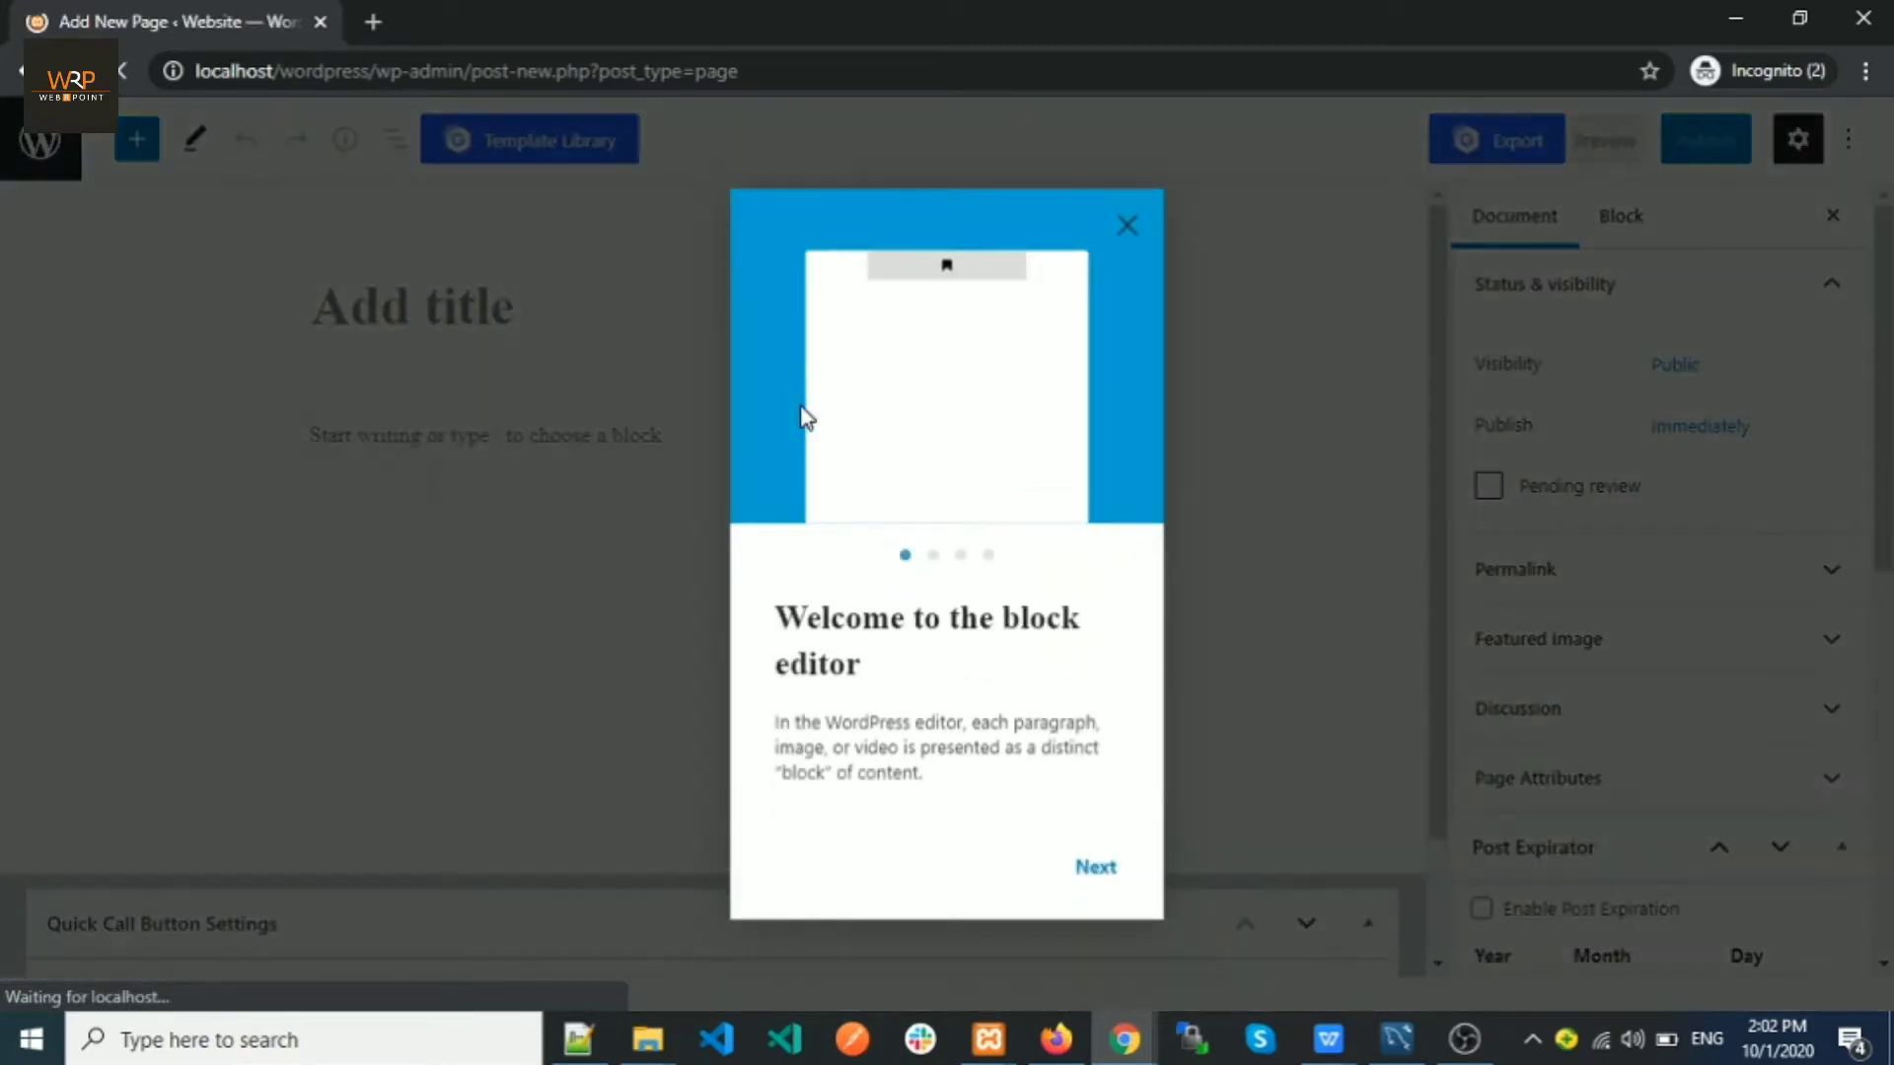
left_click(1125, 226)
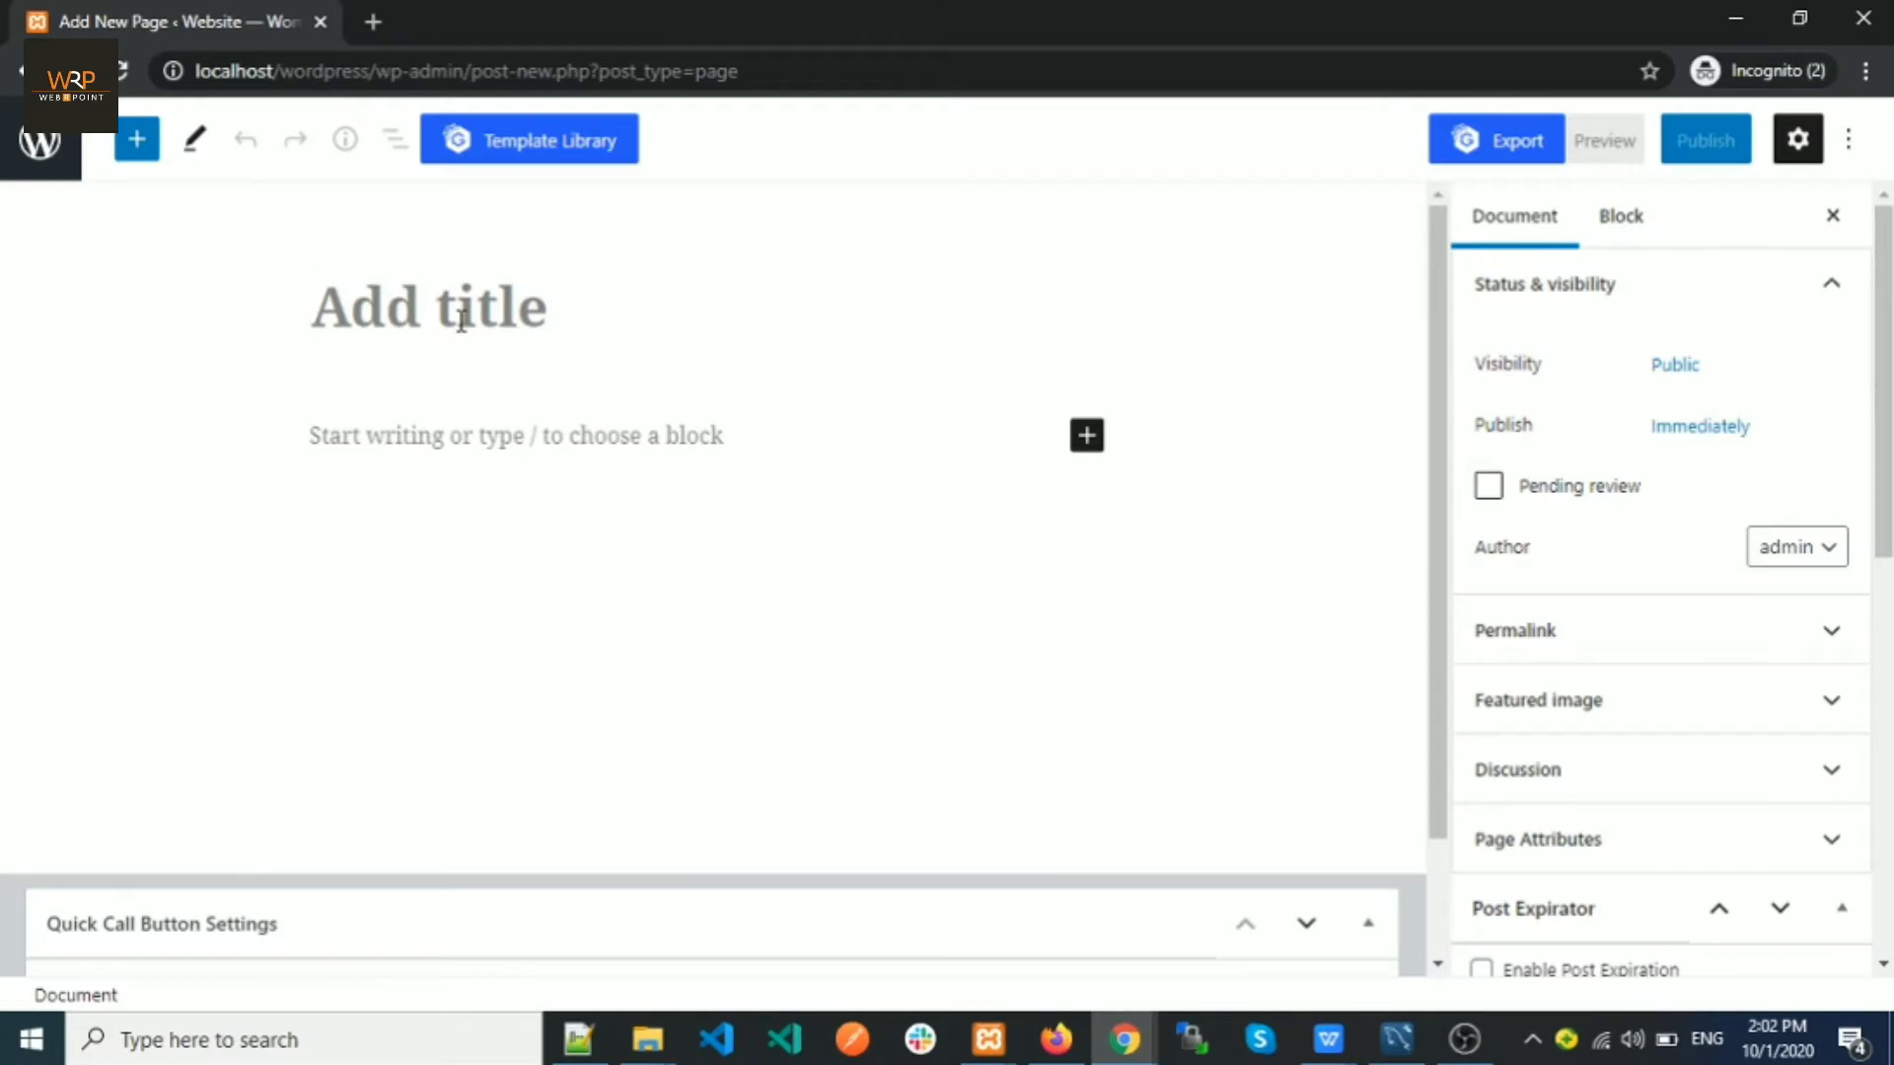
type("My Ga")
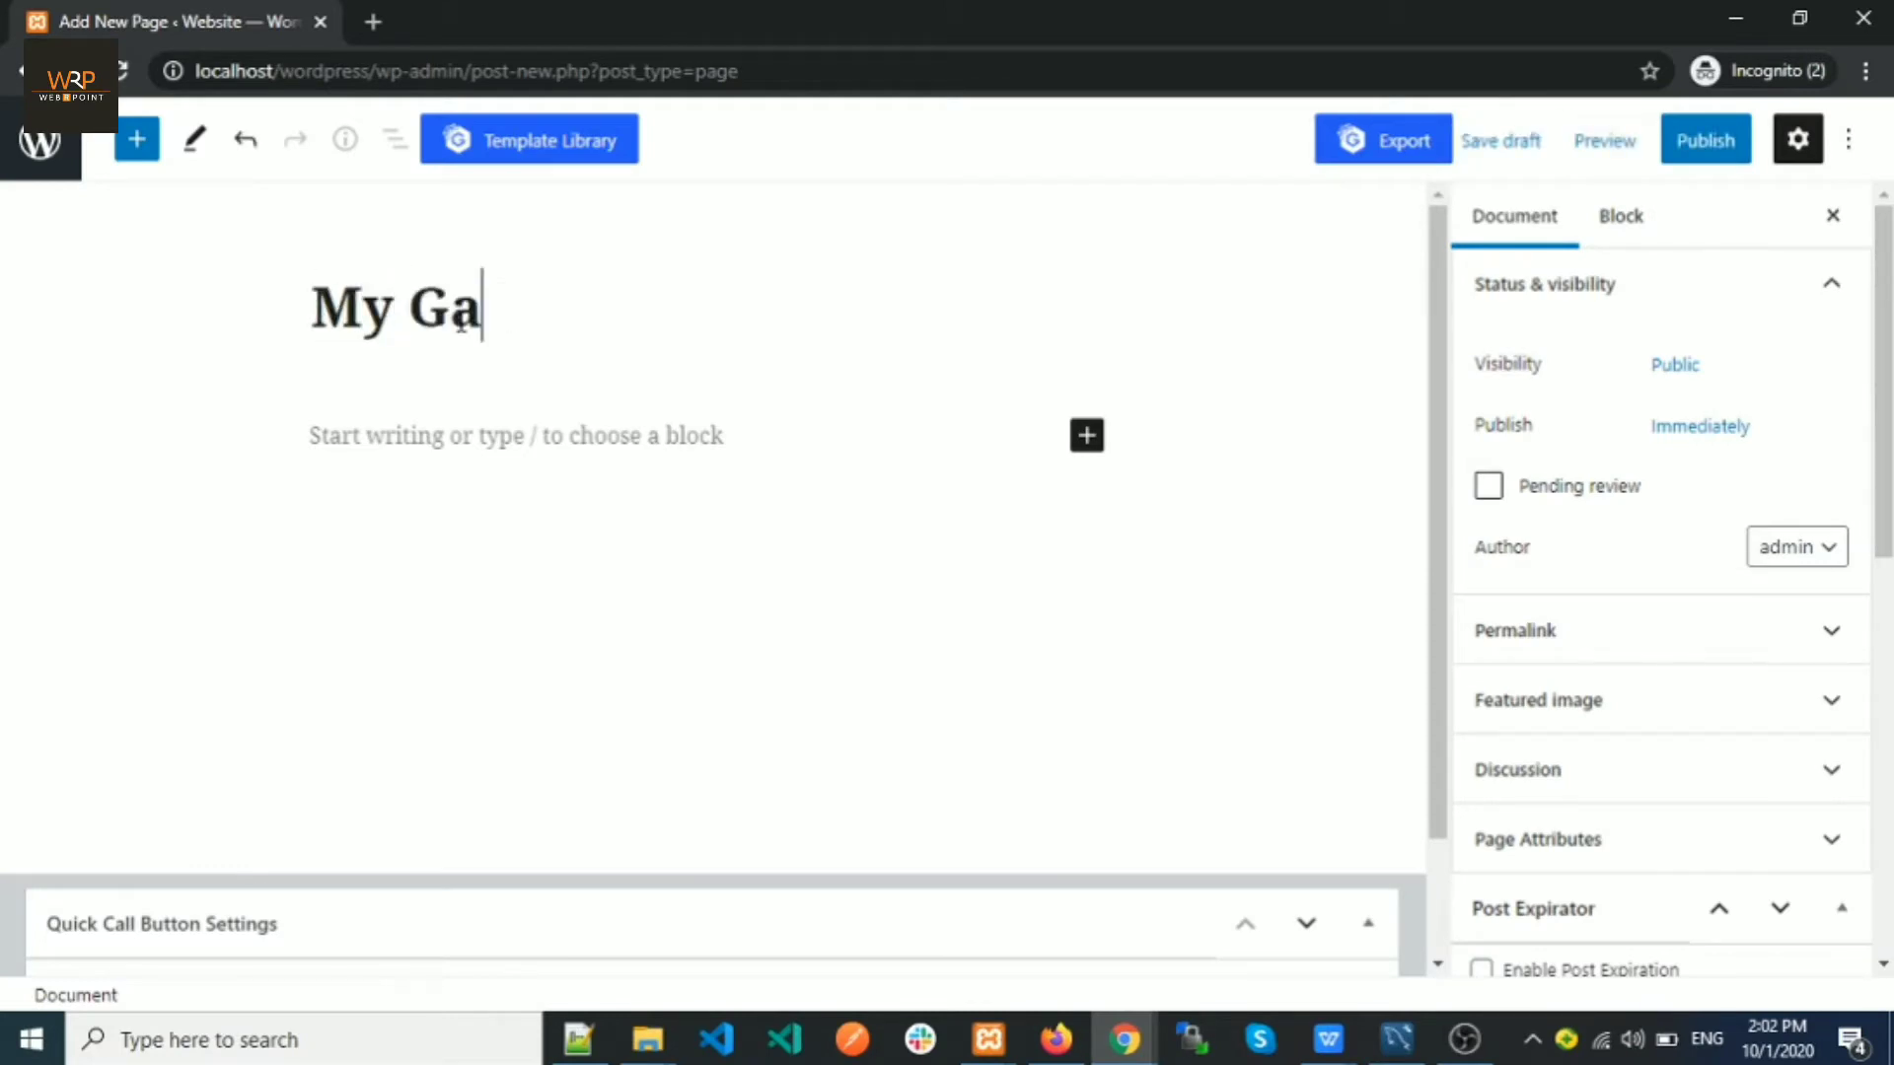
type("llery")
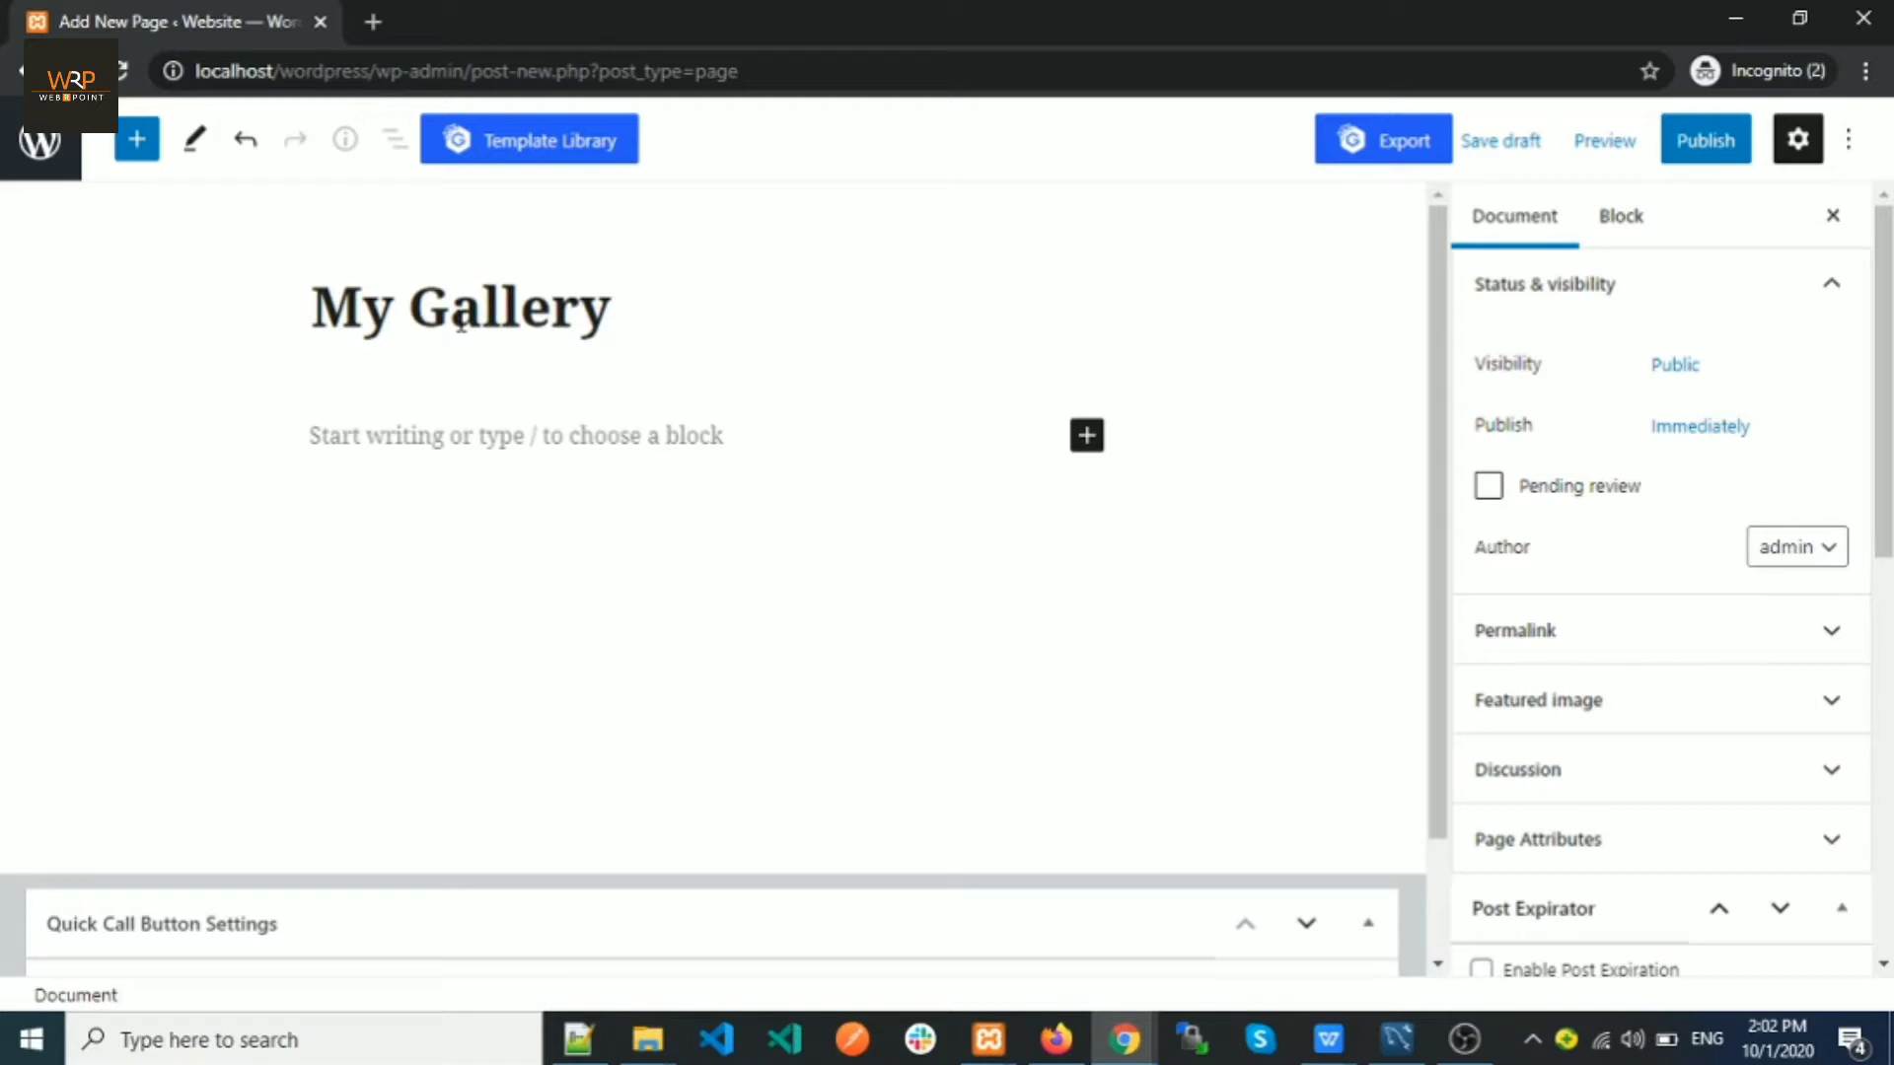
left_click(476, 422)
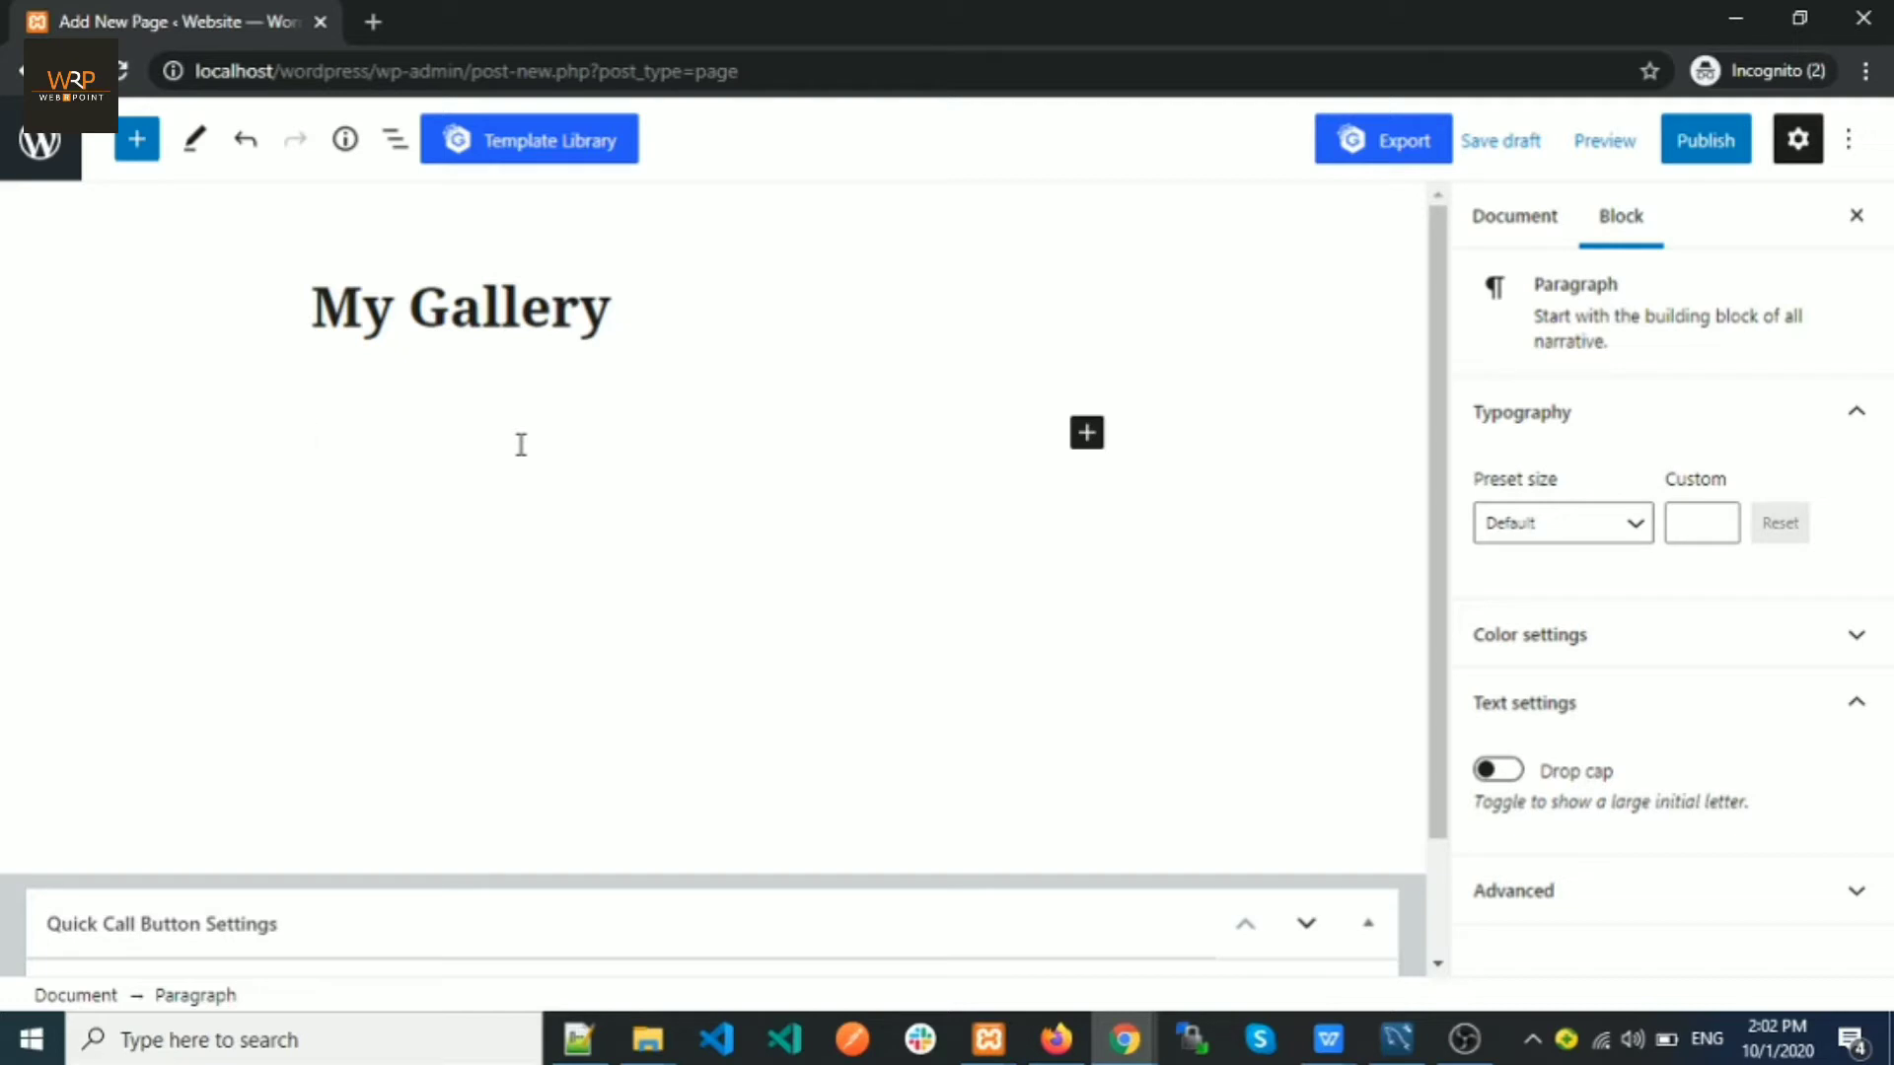
left_click(533, 150)
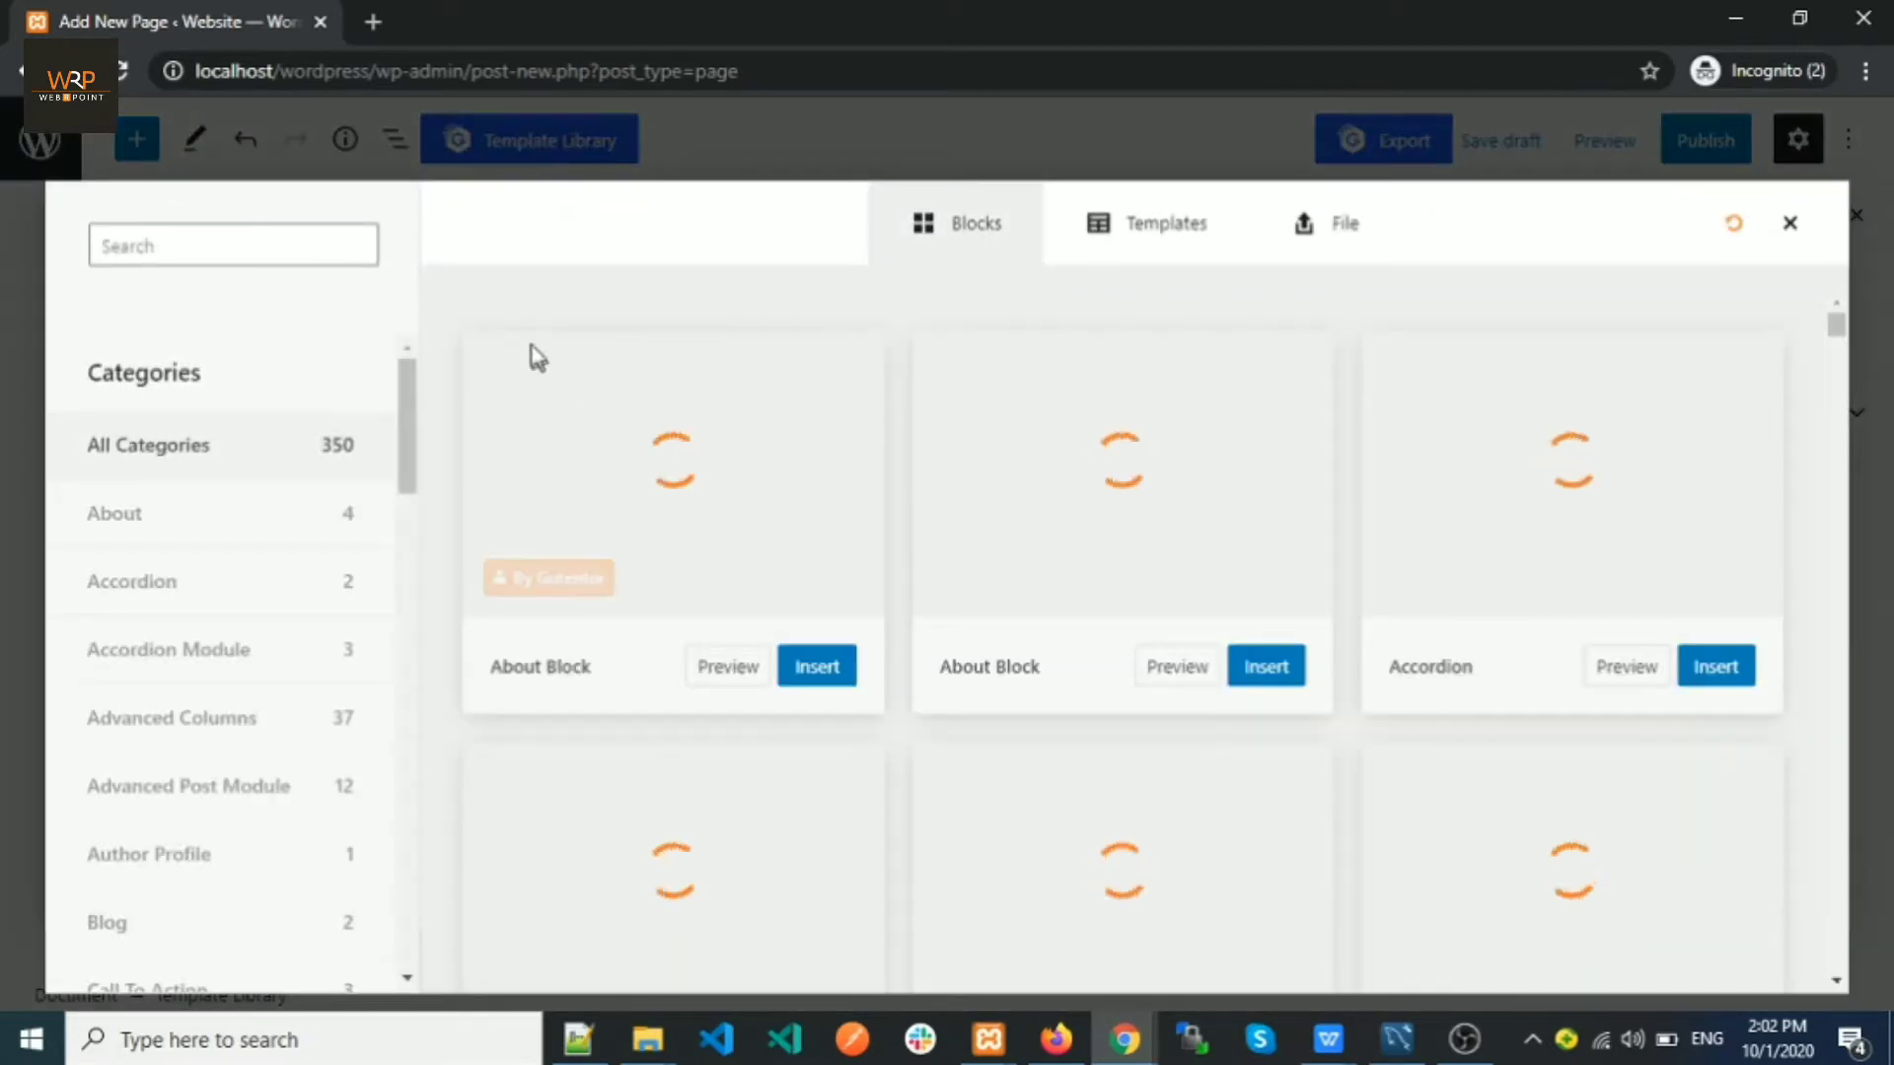
left_click(1790, 222)
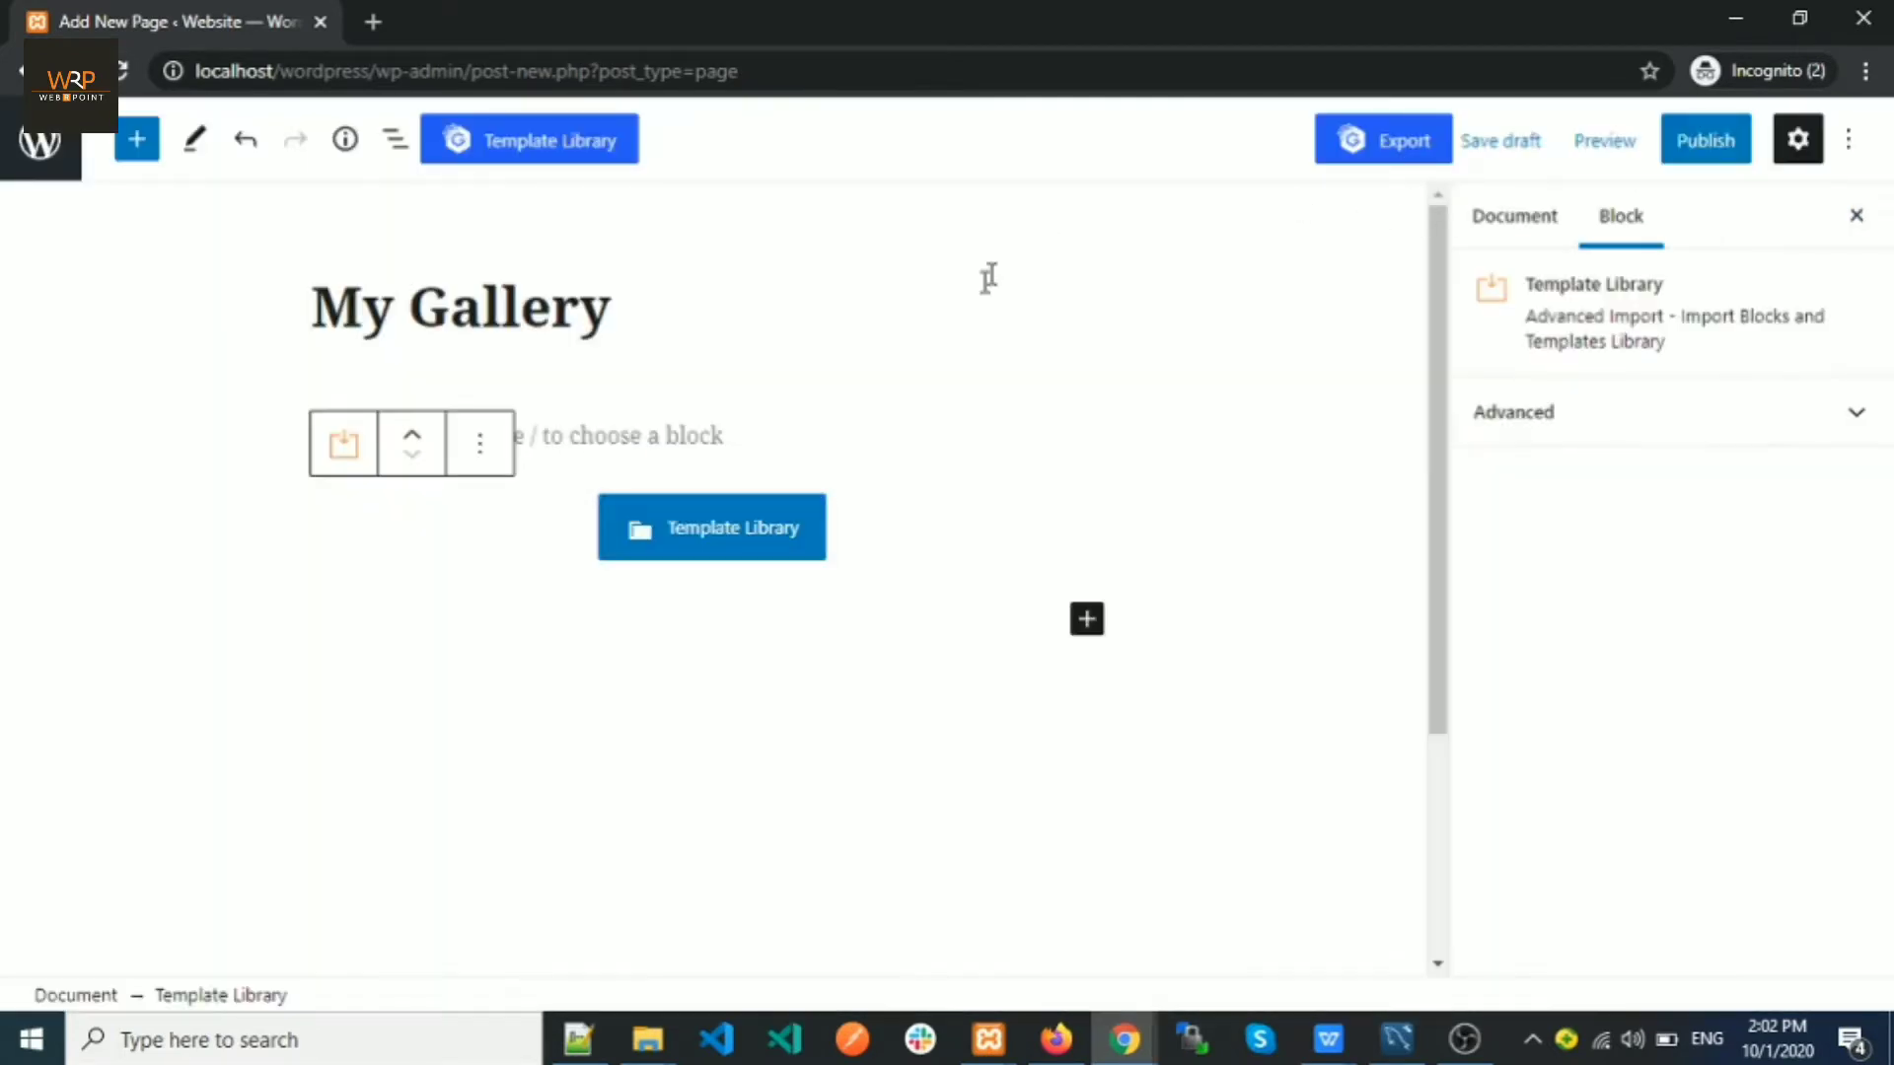
left_click(480, 449)
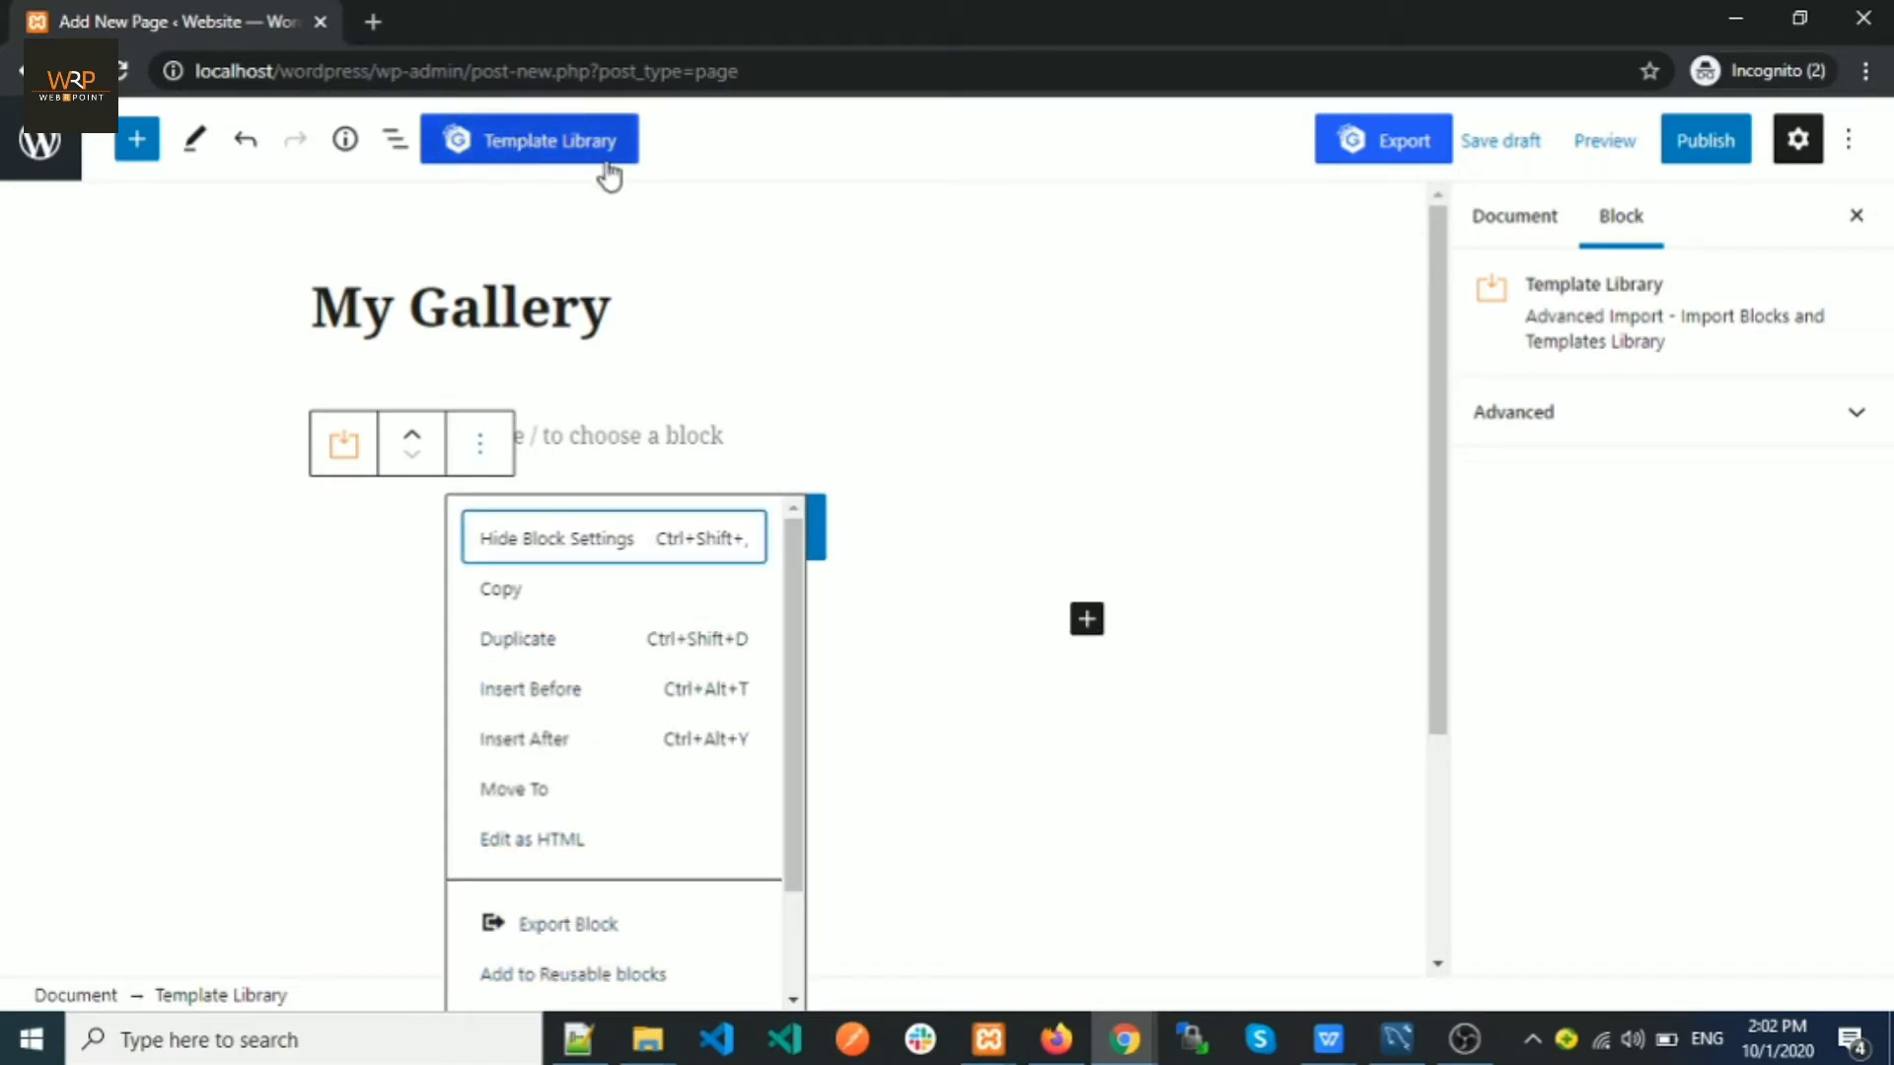
left_click(1003, 395)
scroll(749, 435, "down", 2)
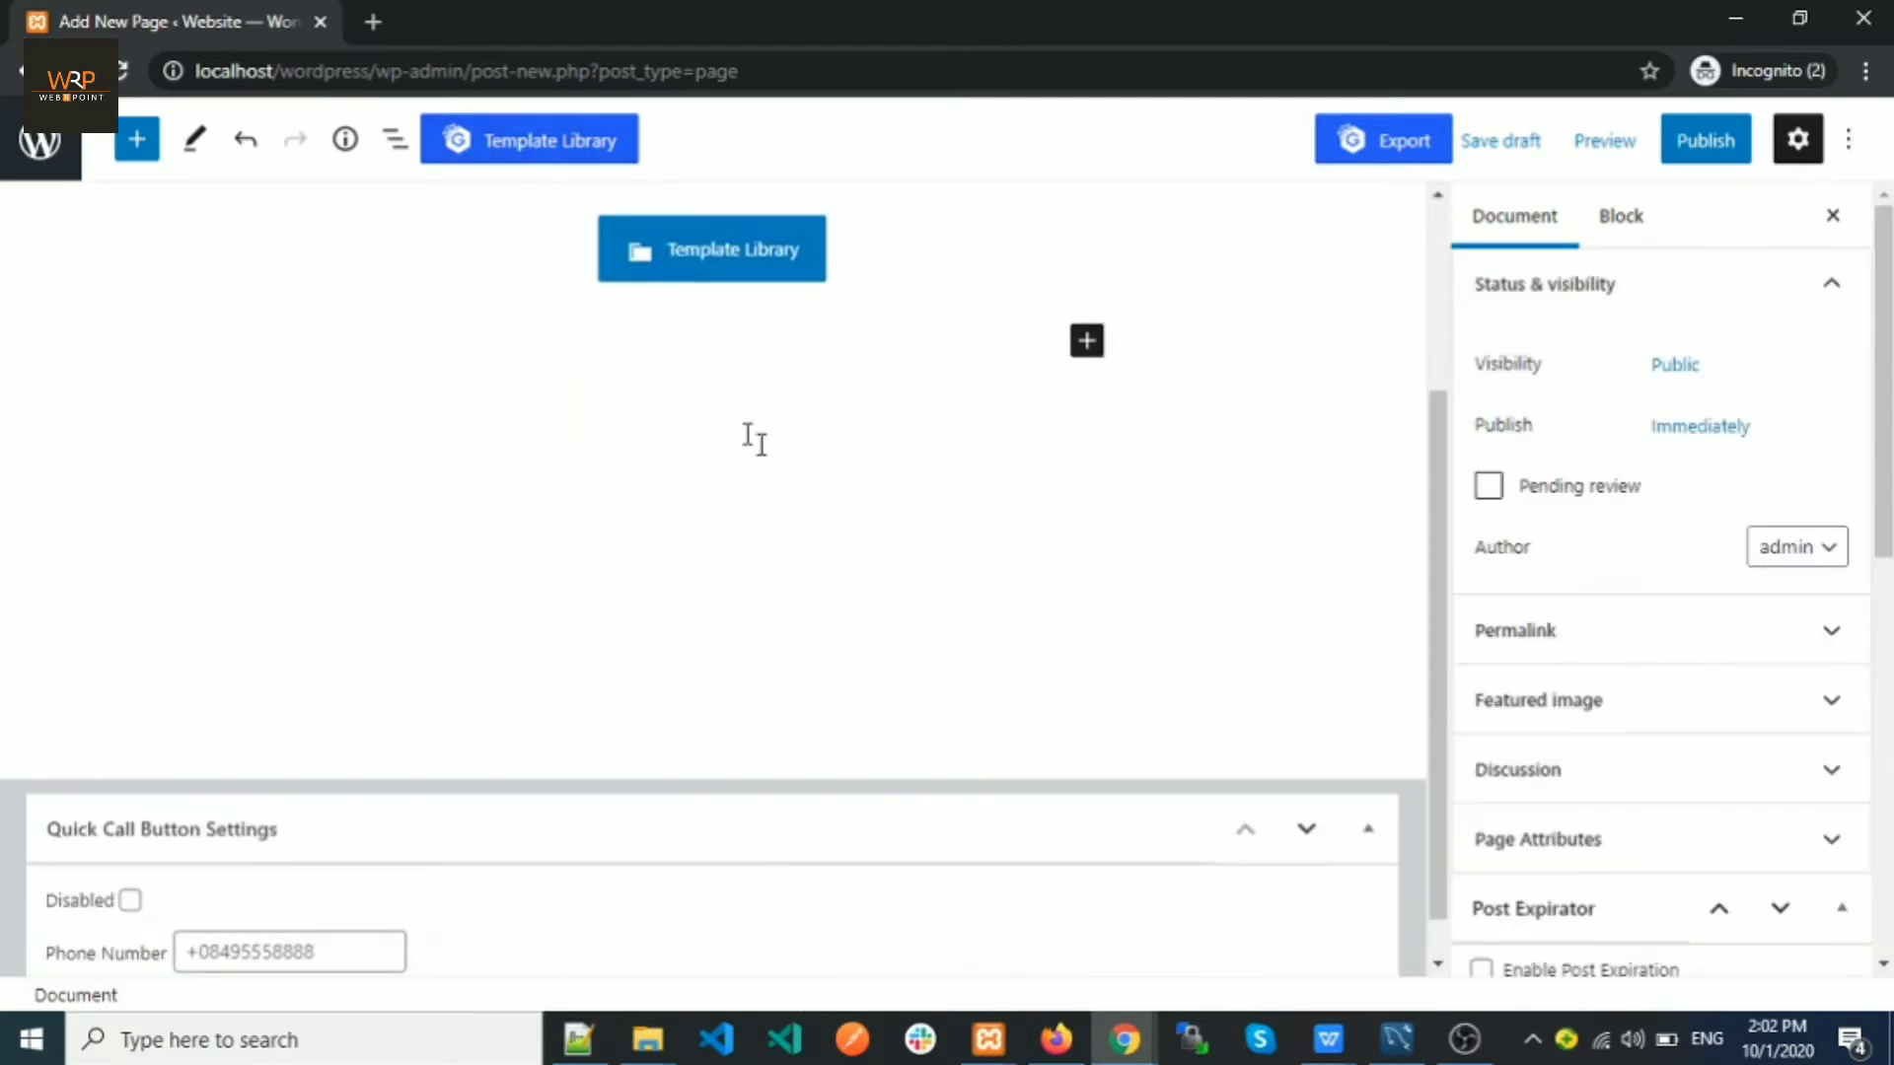
scroll(807, 399, "up", 1)
scroll(592, 375, "up", 1)
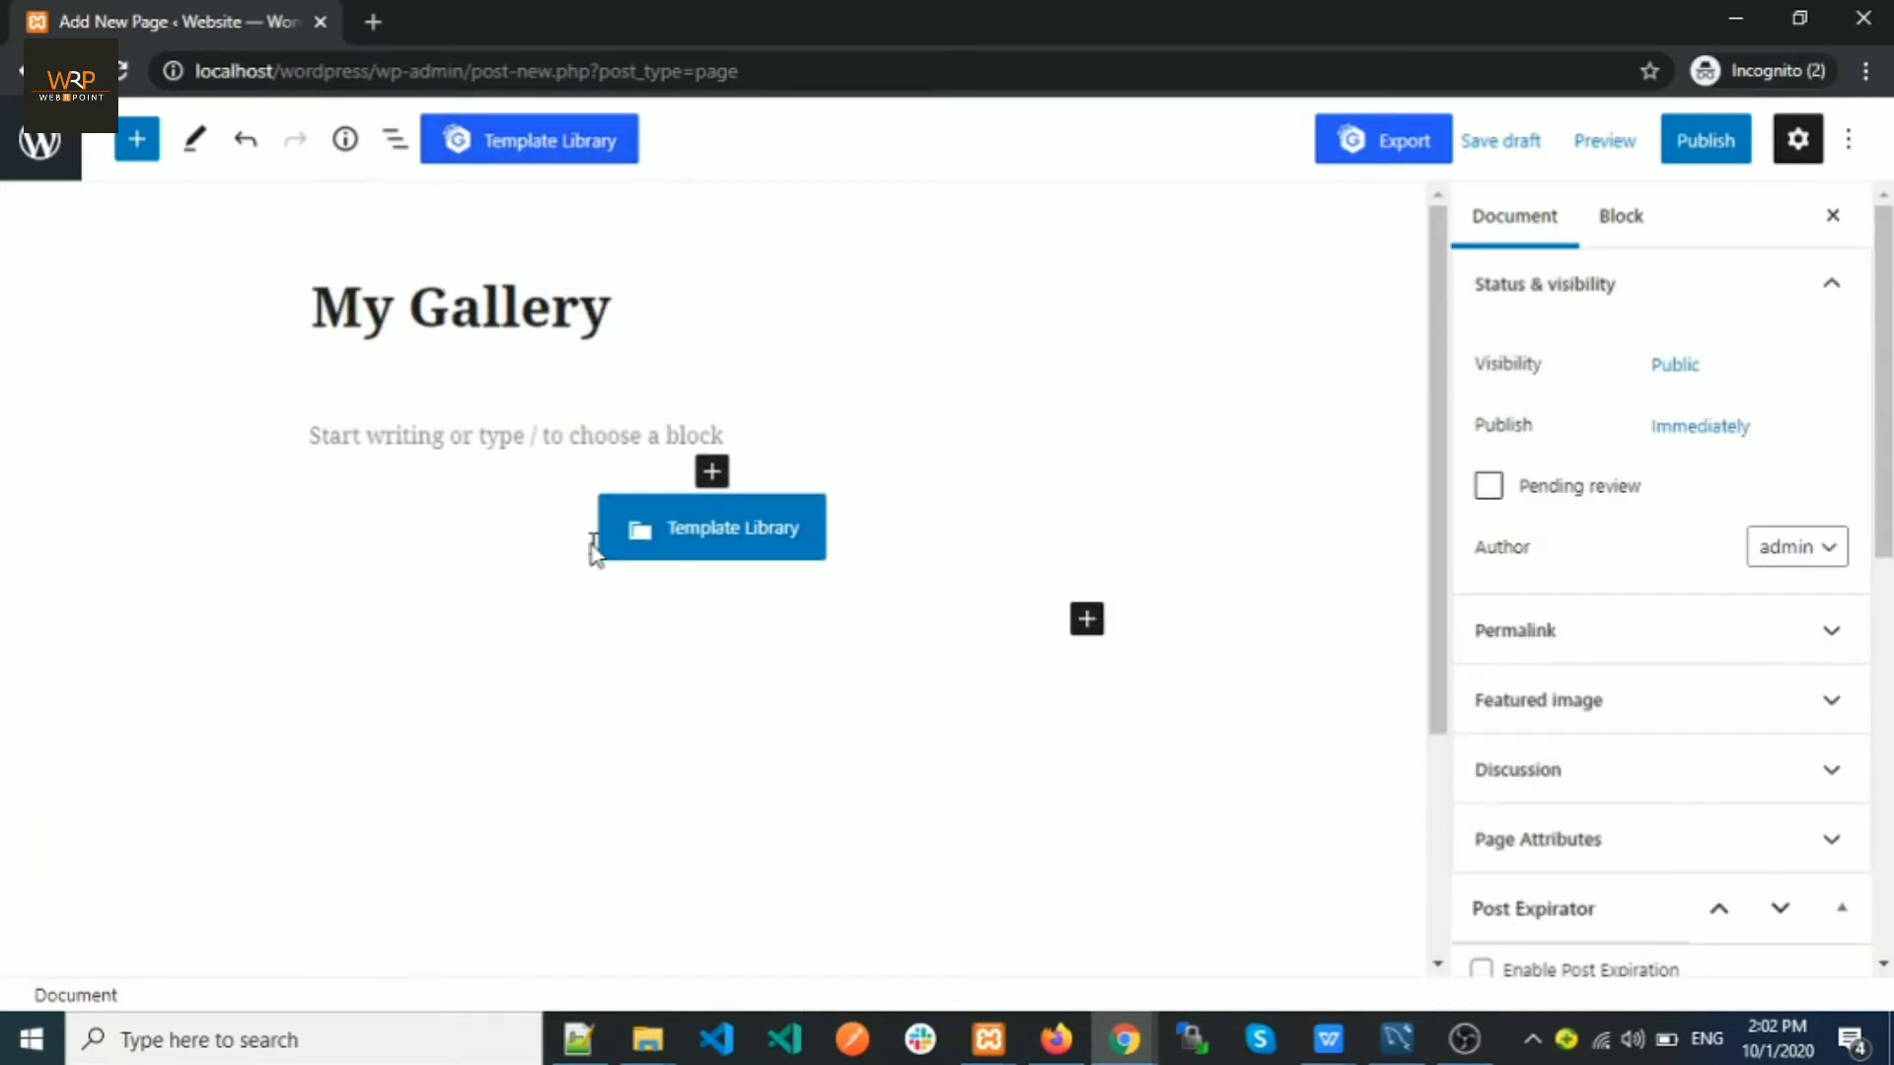
left_click(552, 523)
left_click(493, 459)
scroll(533, 795, "down", 2)
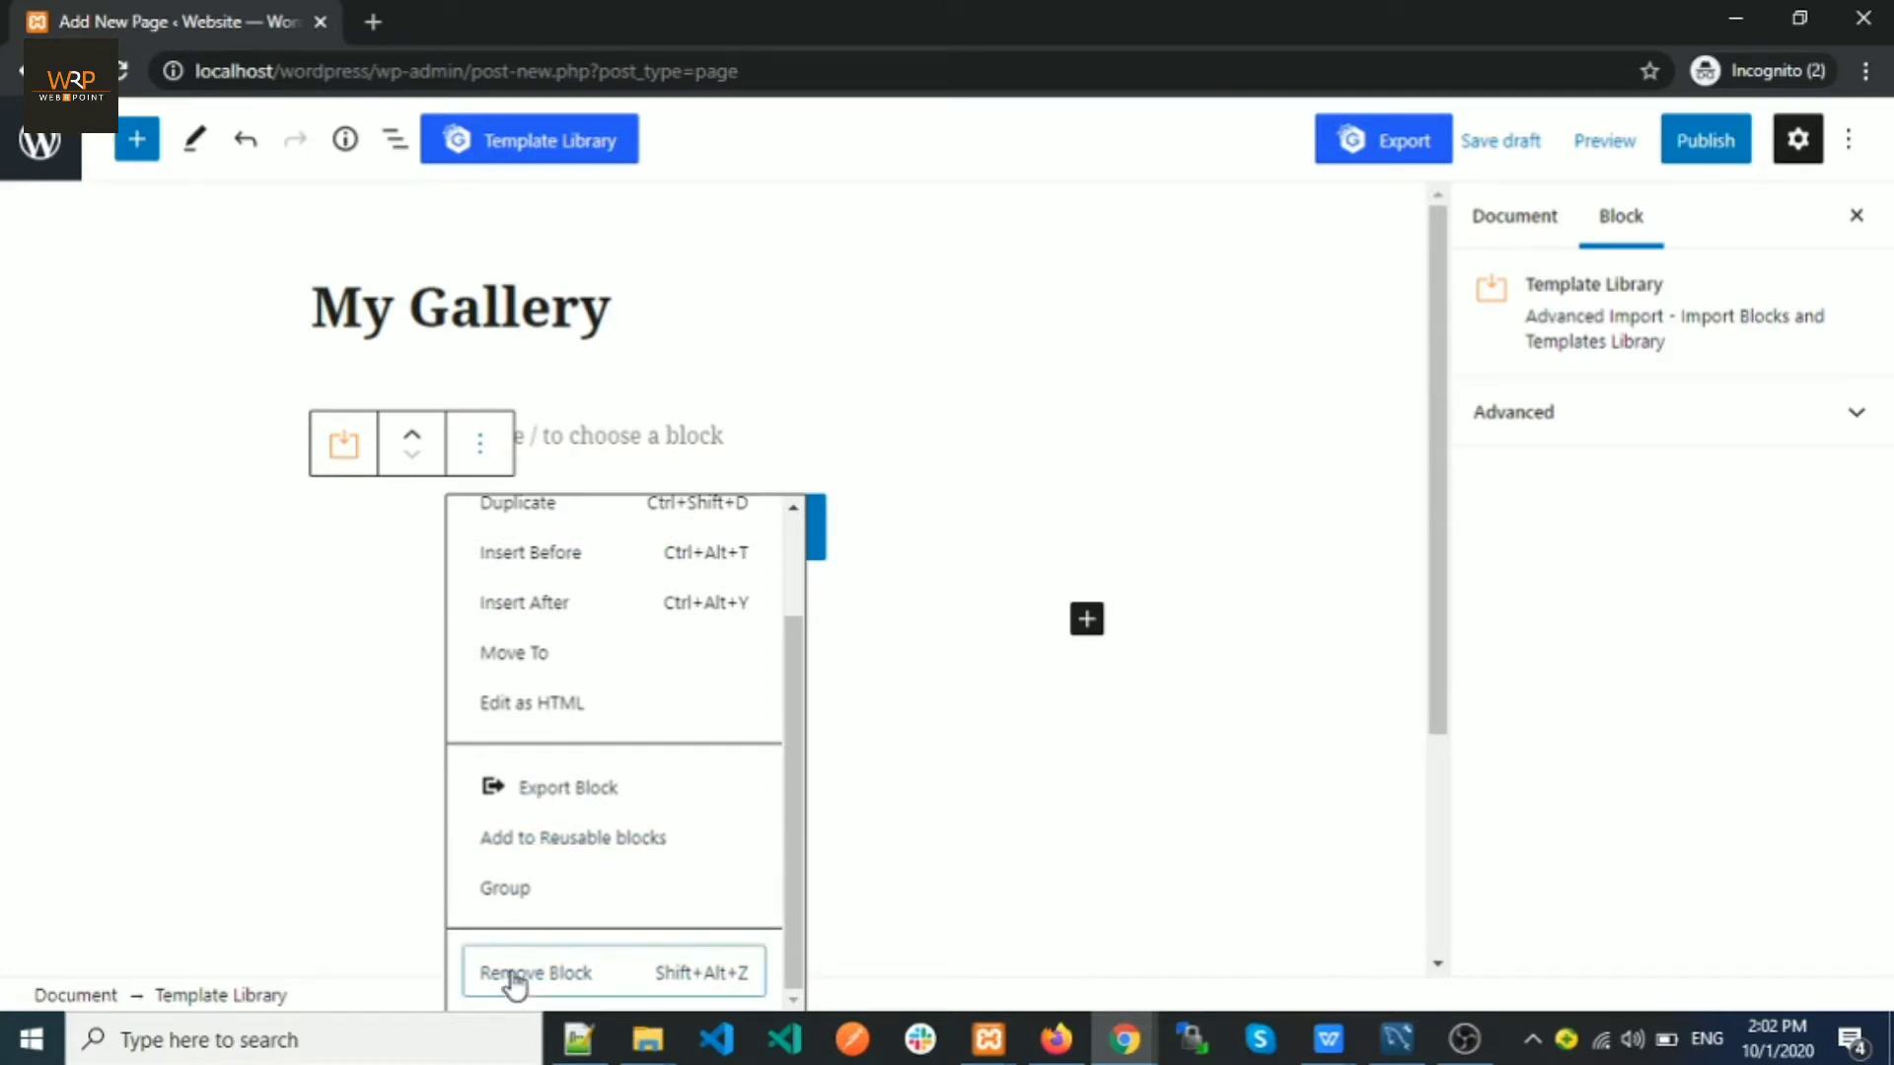
left_click(511, 976)
Step: Open the Template Library and filter its blocks to the Gallery category
left_click(514, 148)
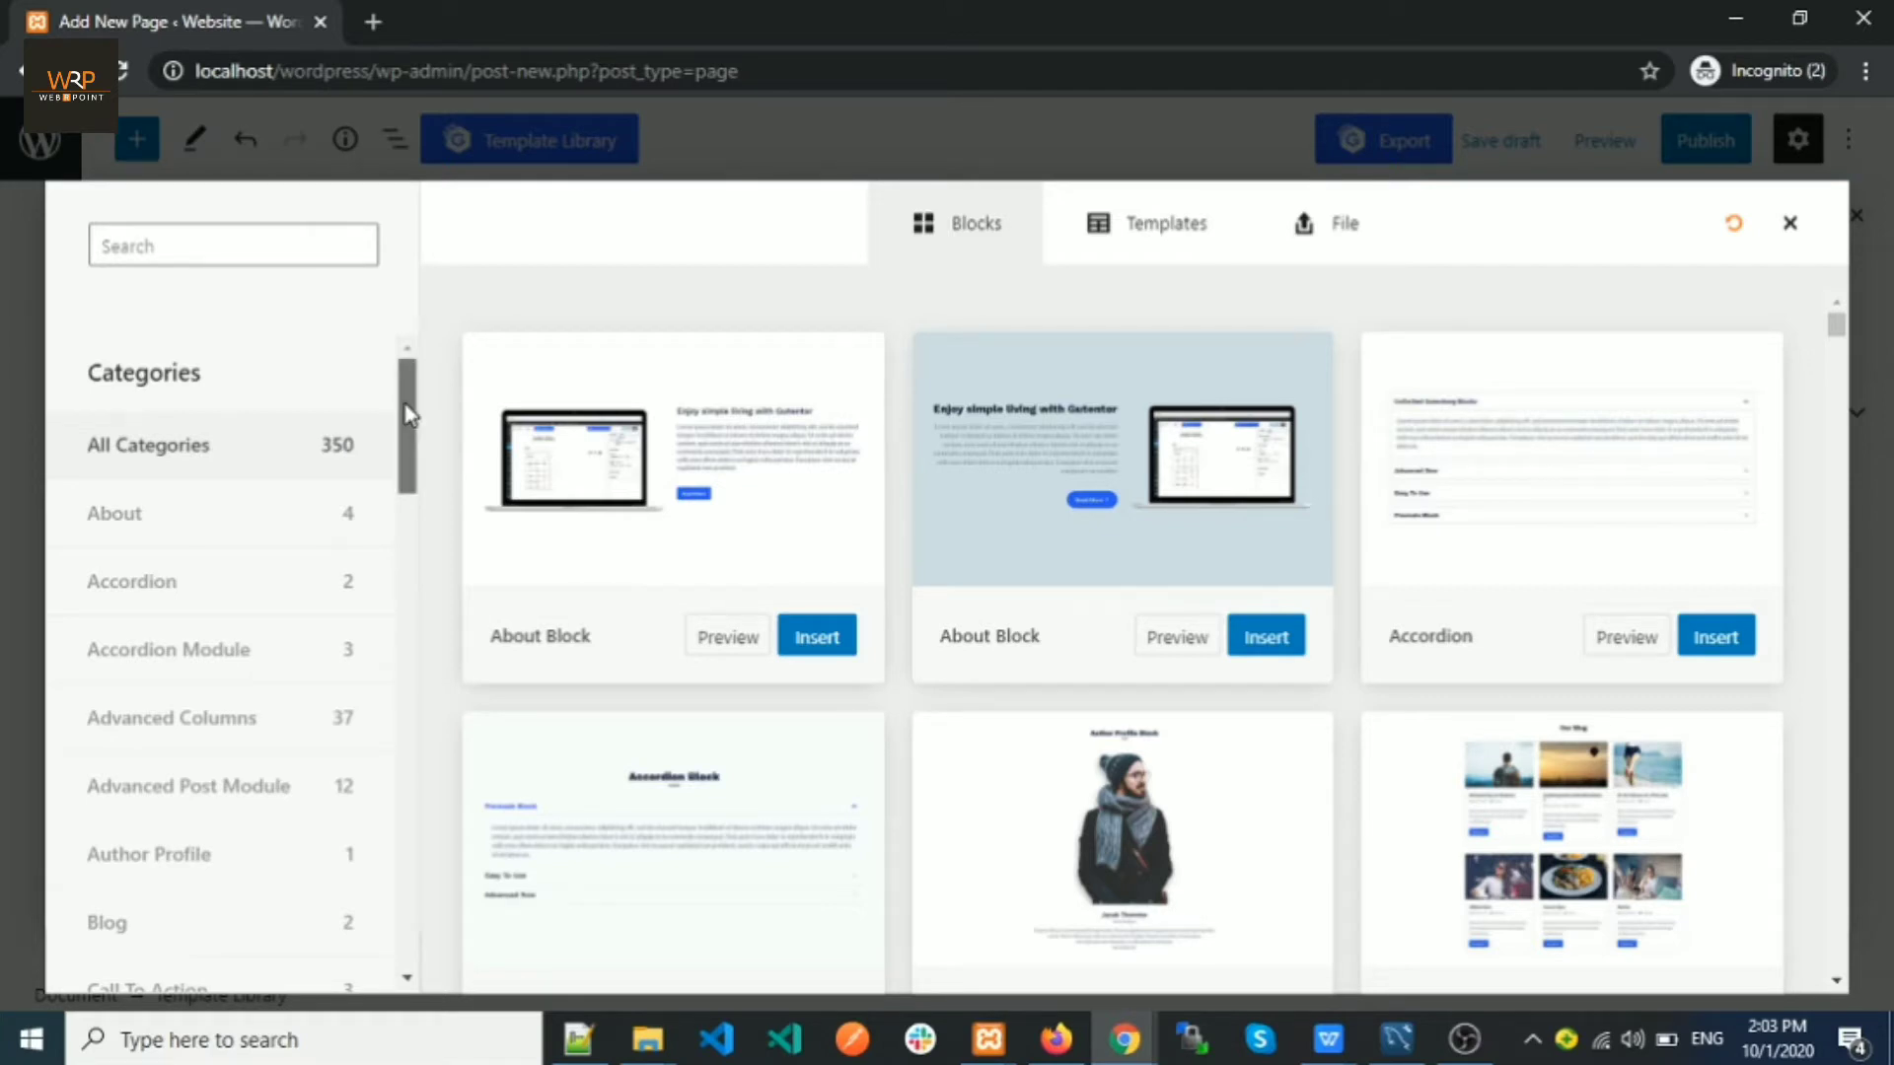
left_click_drag(409, 416, 429, 614)
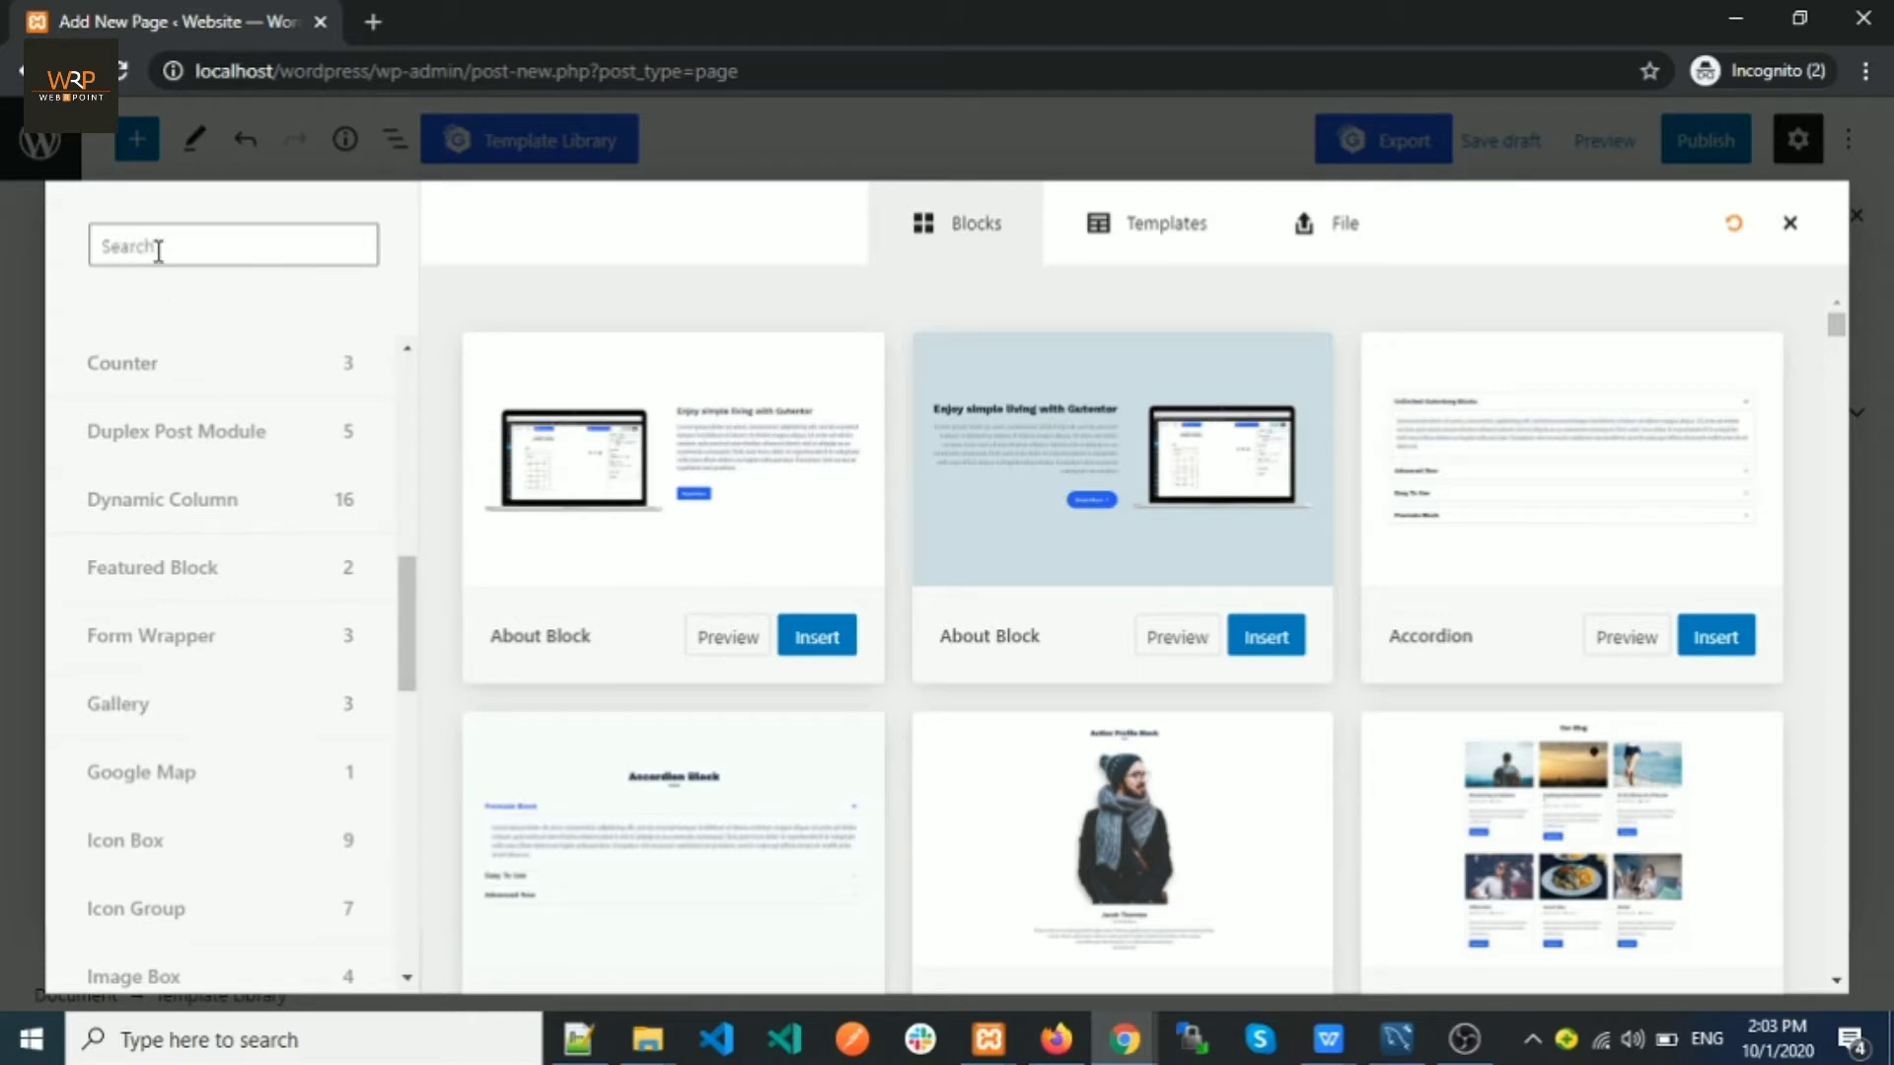
left_click(126, 707)
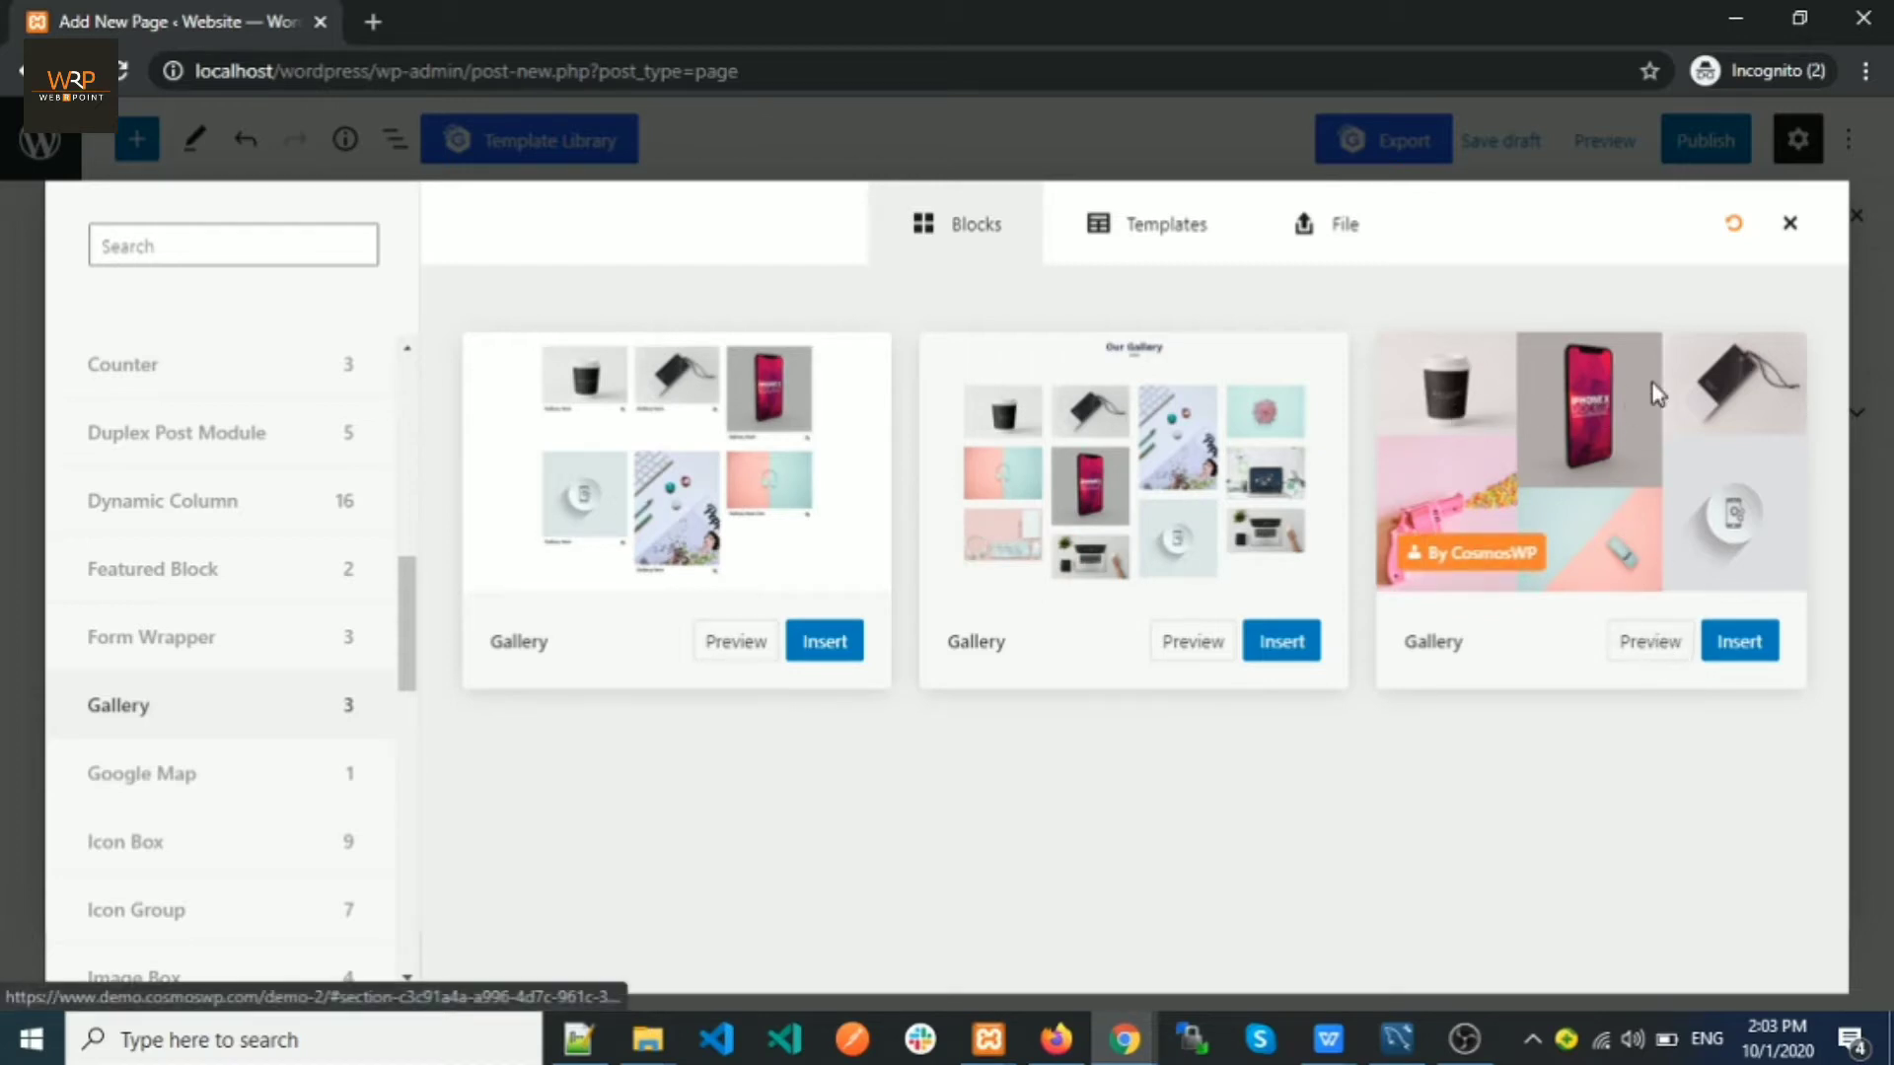
Step: Preview the CosmosWP gallery demo, view its iPhone mockup image enlarged, and close the preview
left_click(1645, 651)
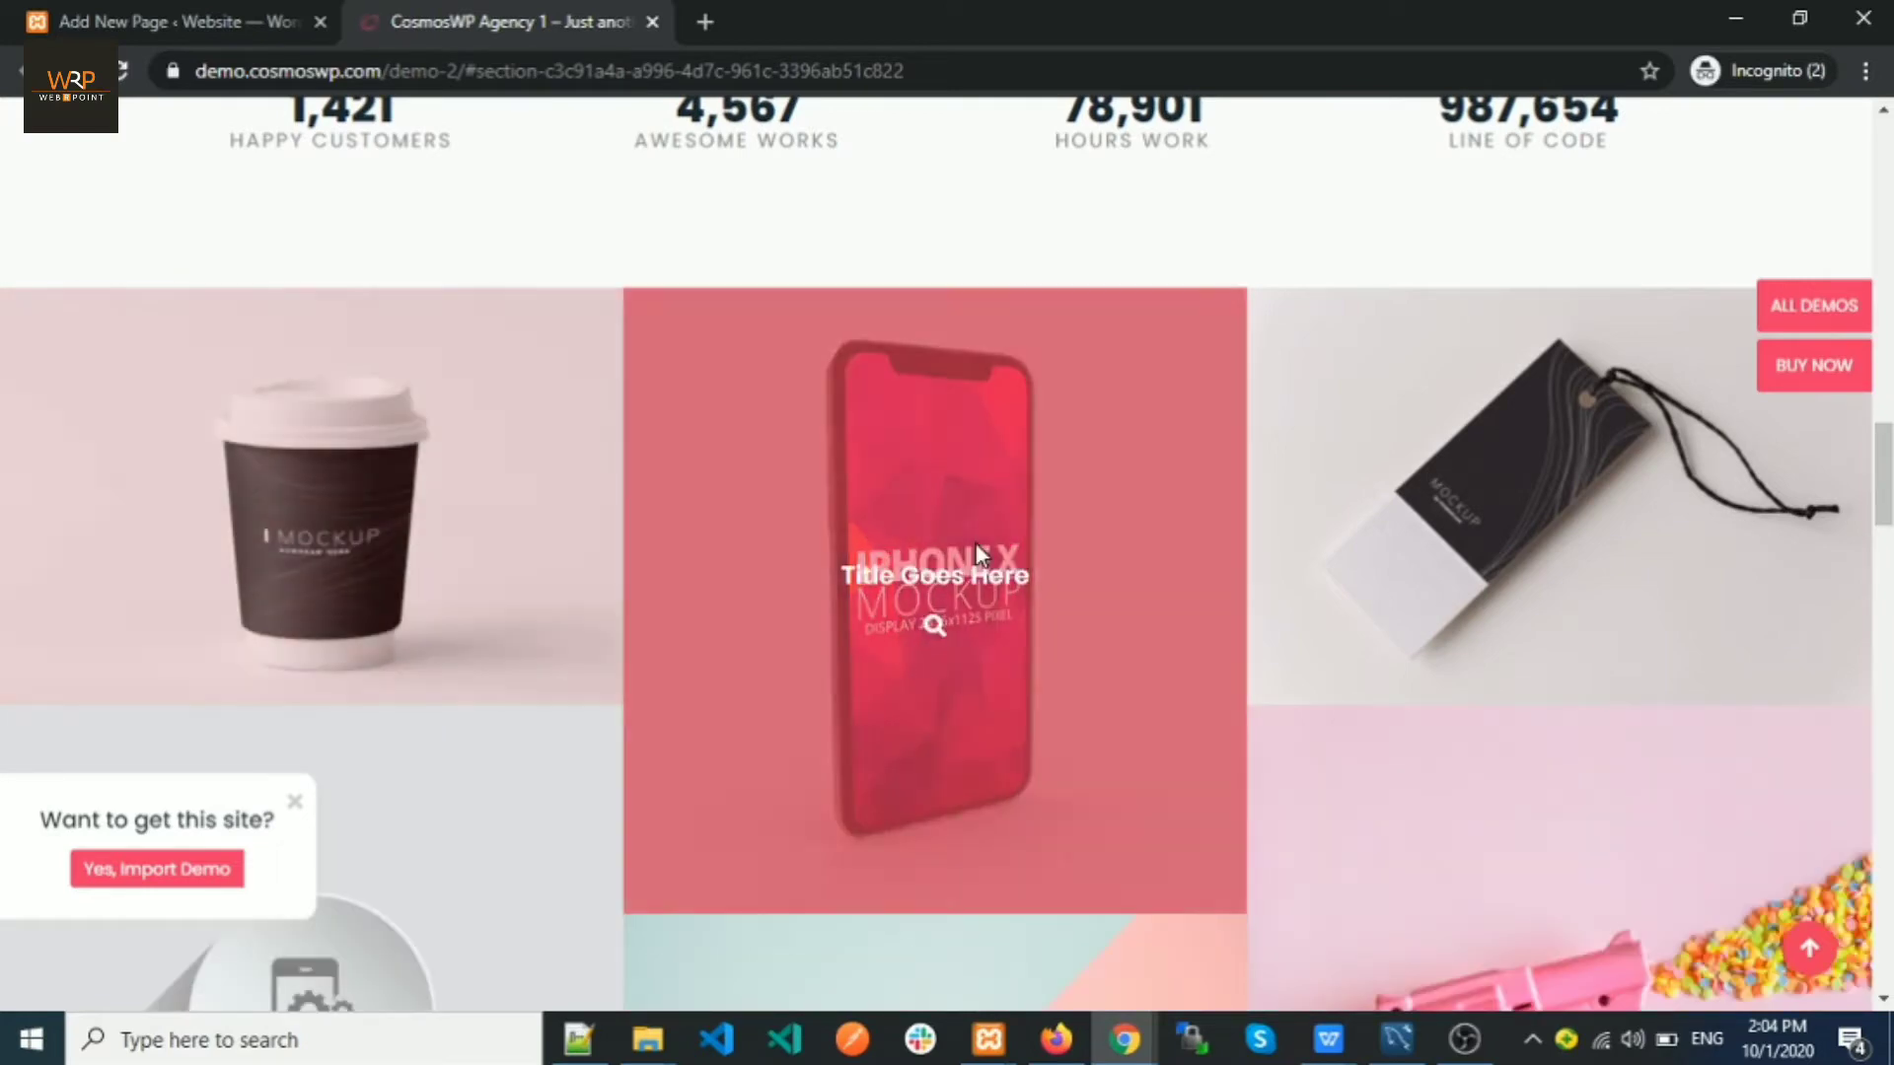
scroll(1604, 483, "down", 5)
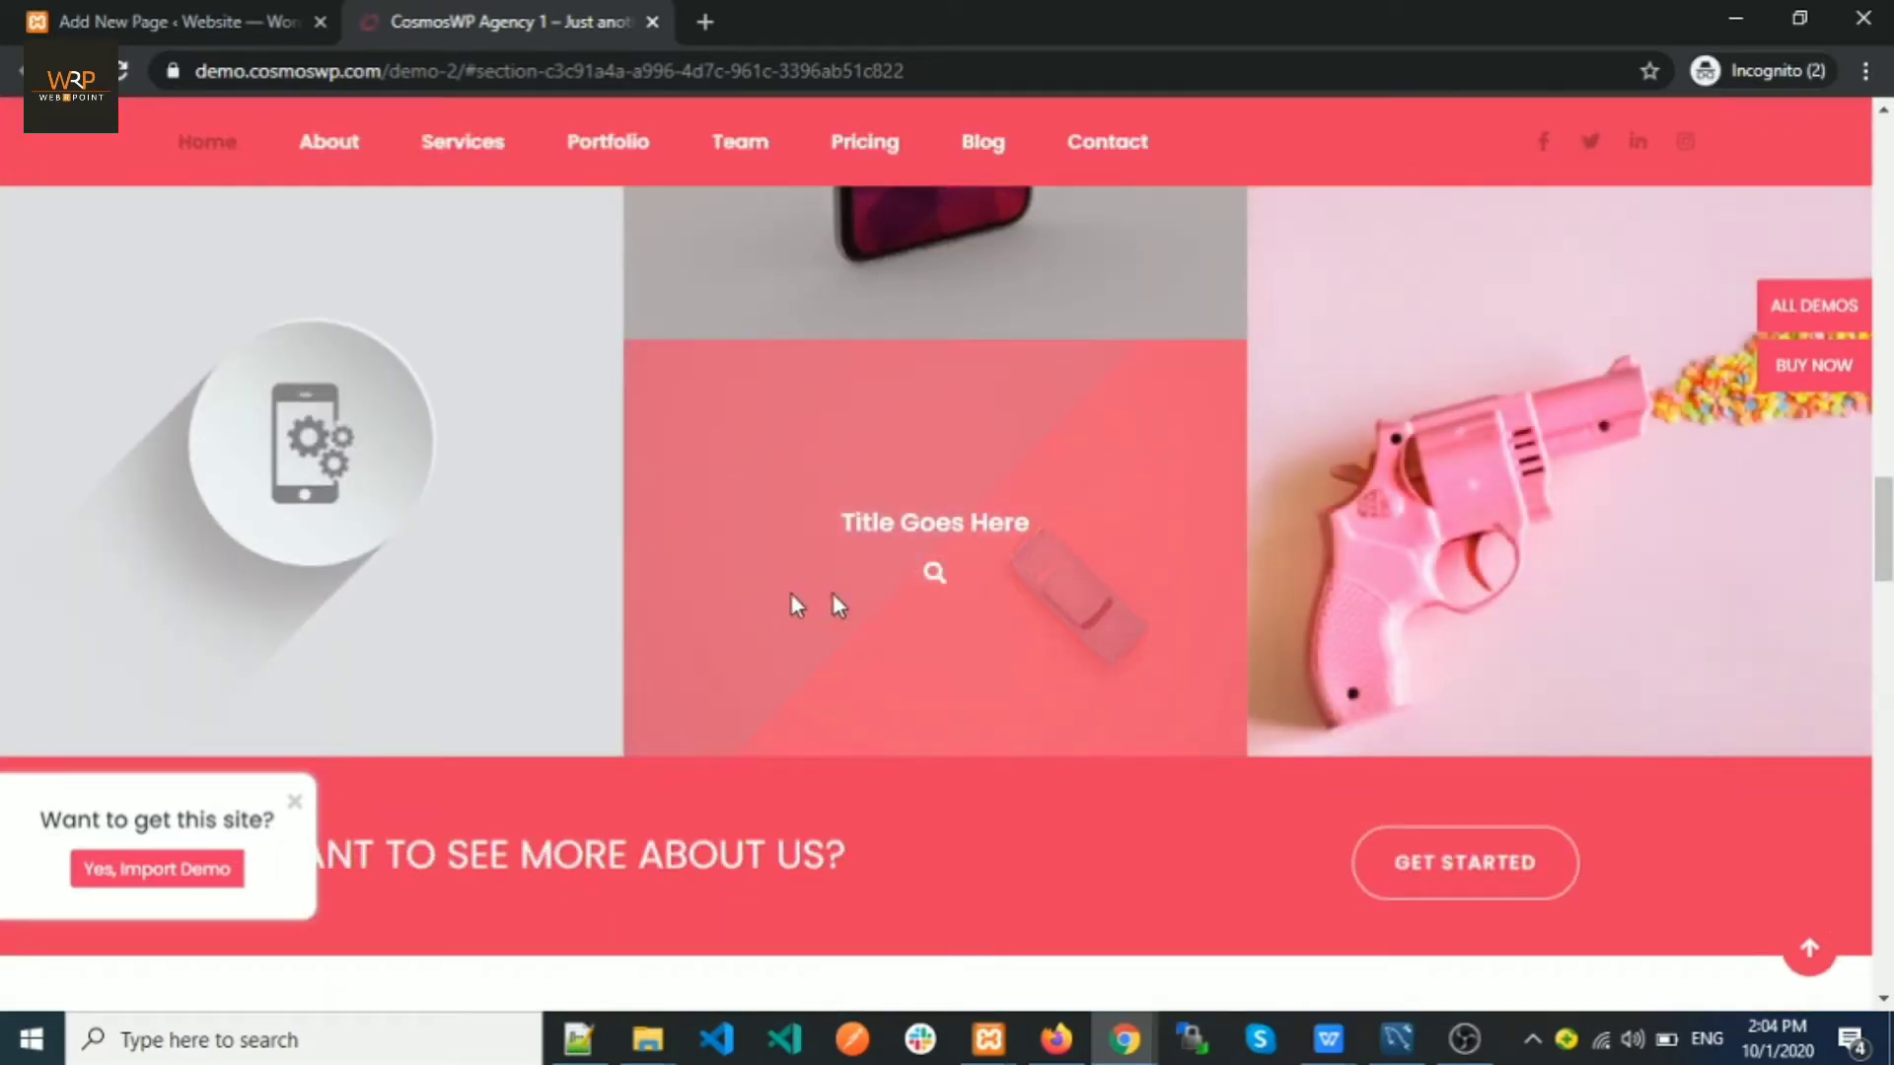
scroll(864, 630, "up", 5)
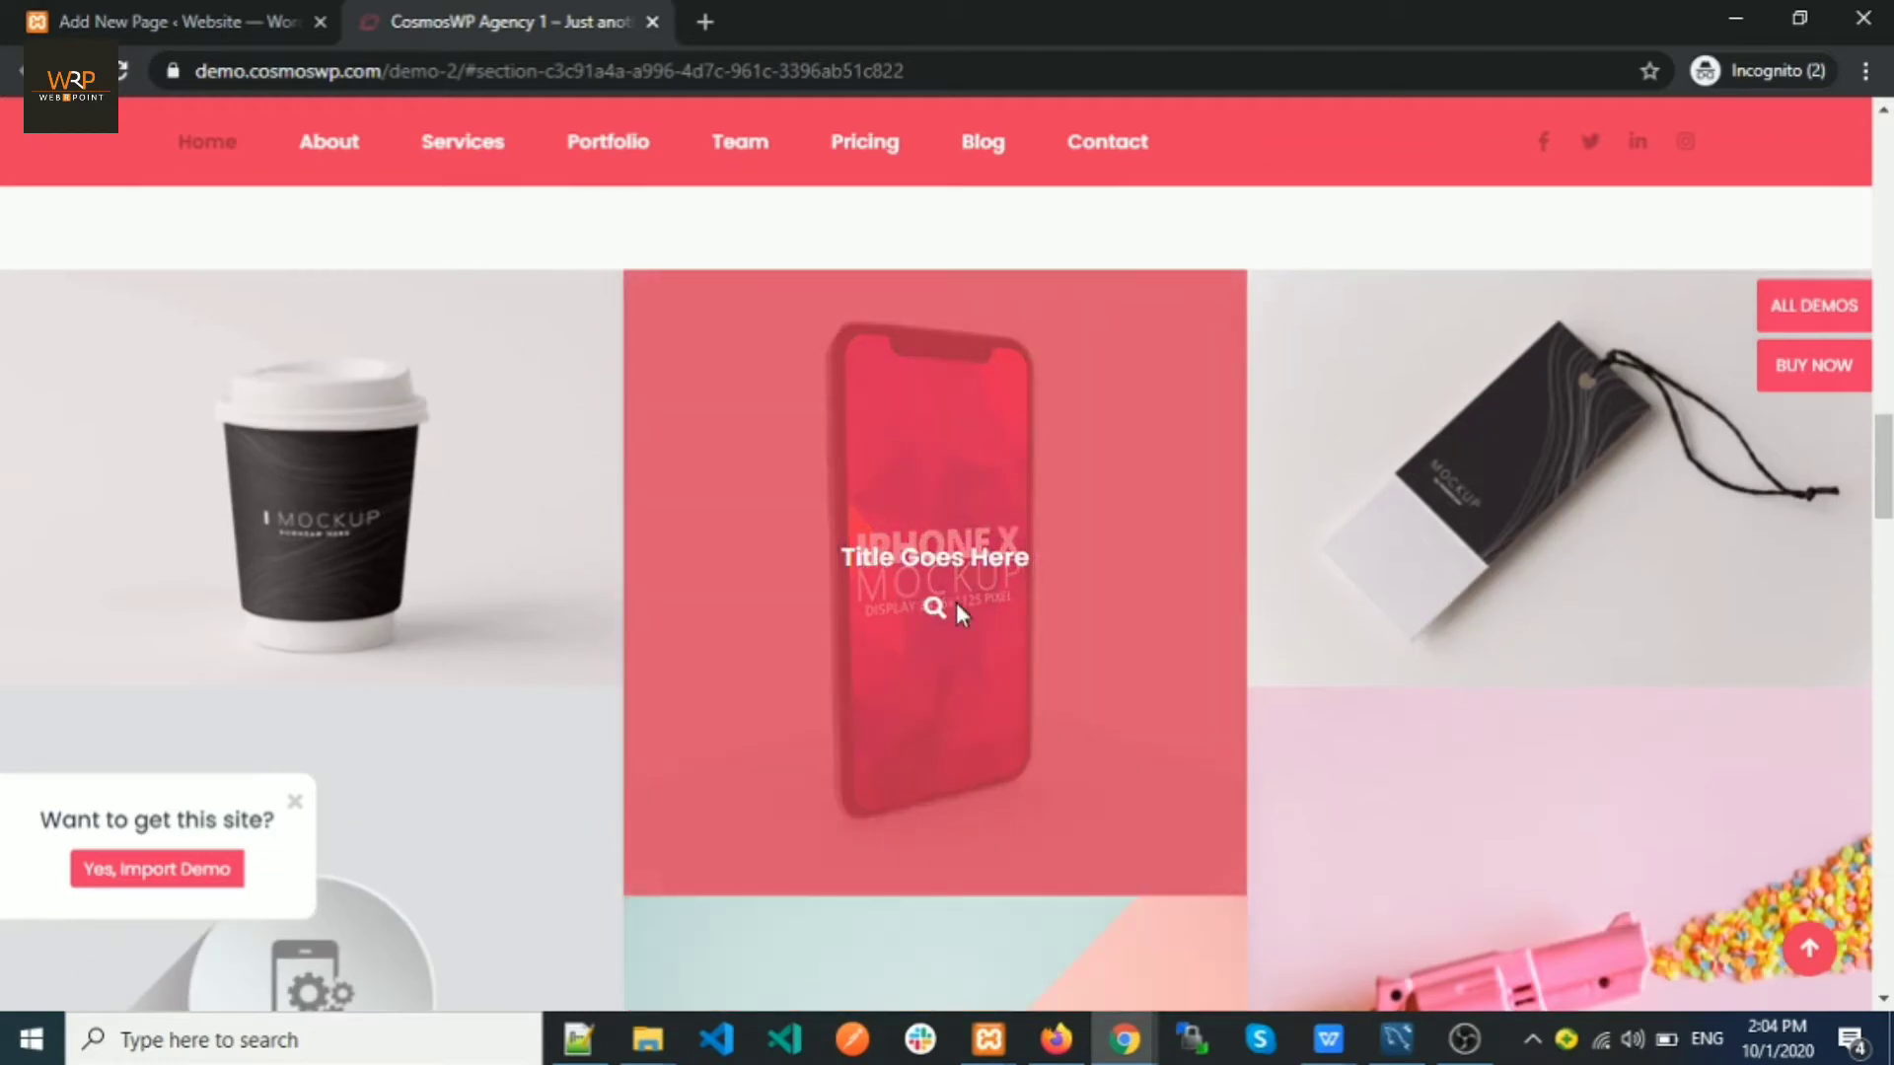
left_click(929, 607)
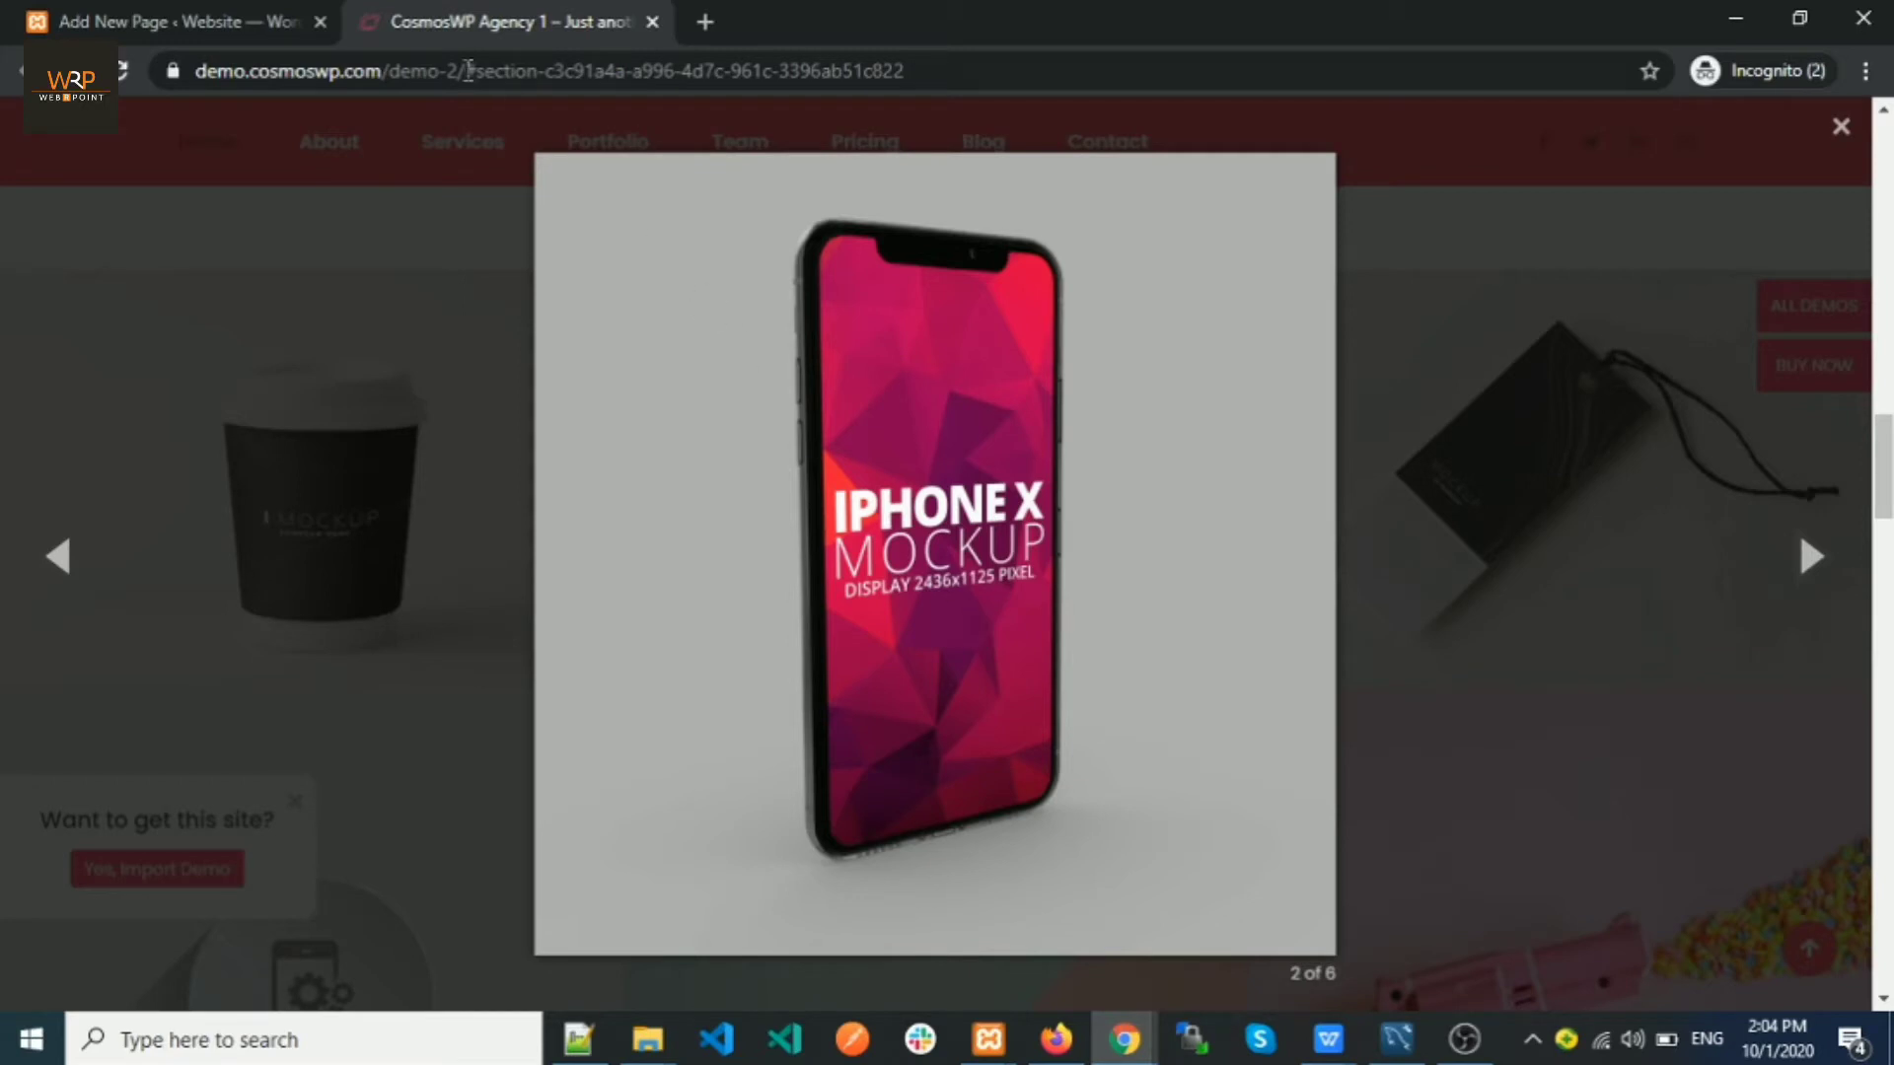
left_click(653, 21)
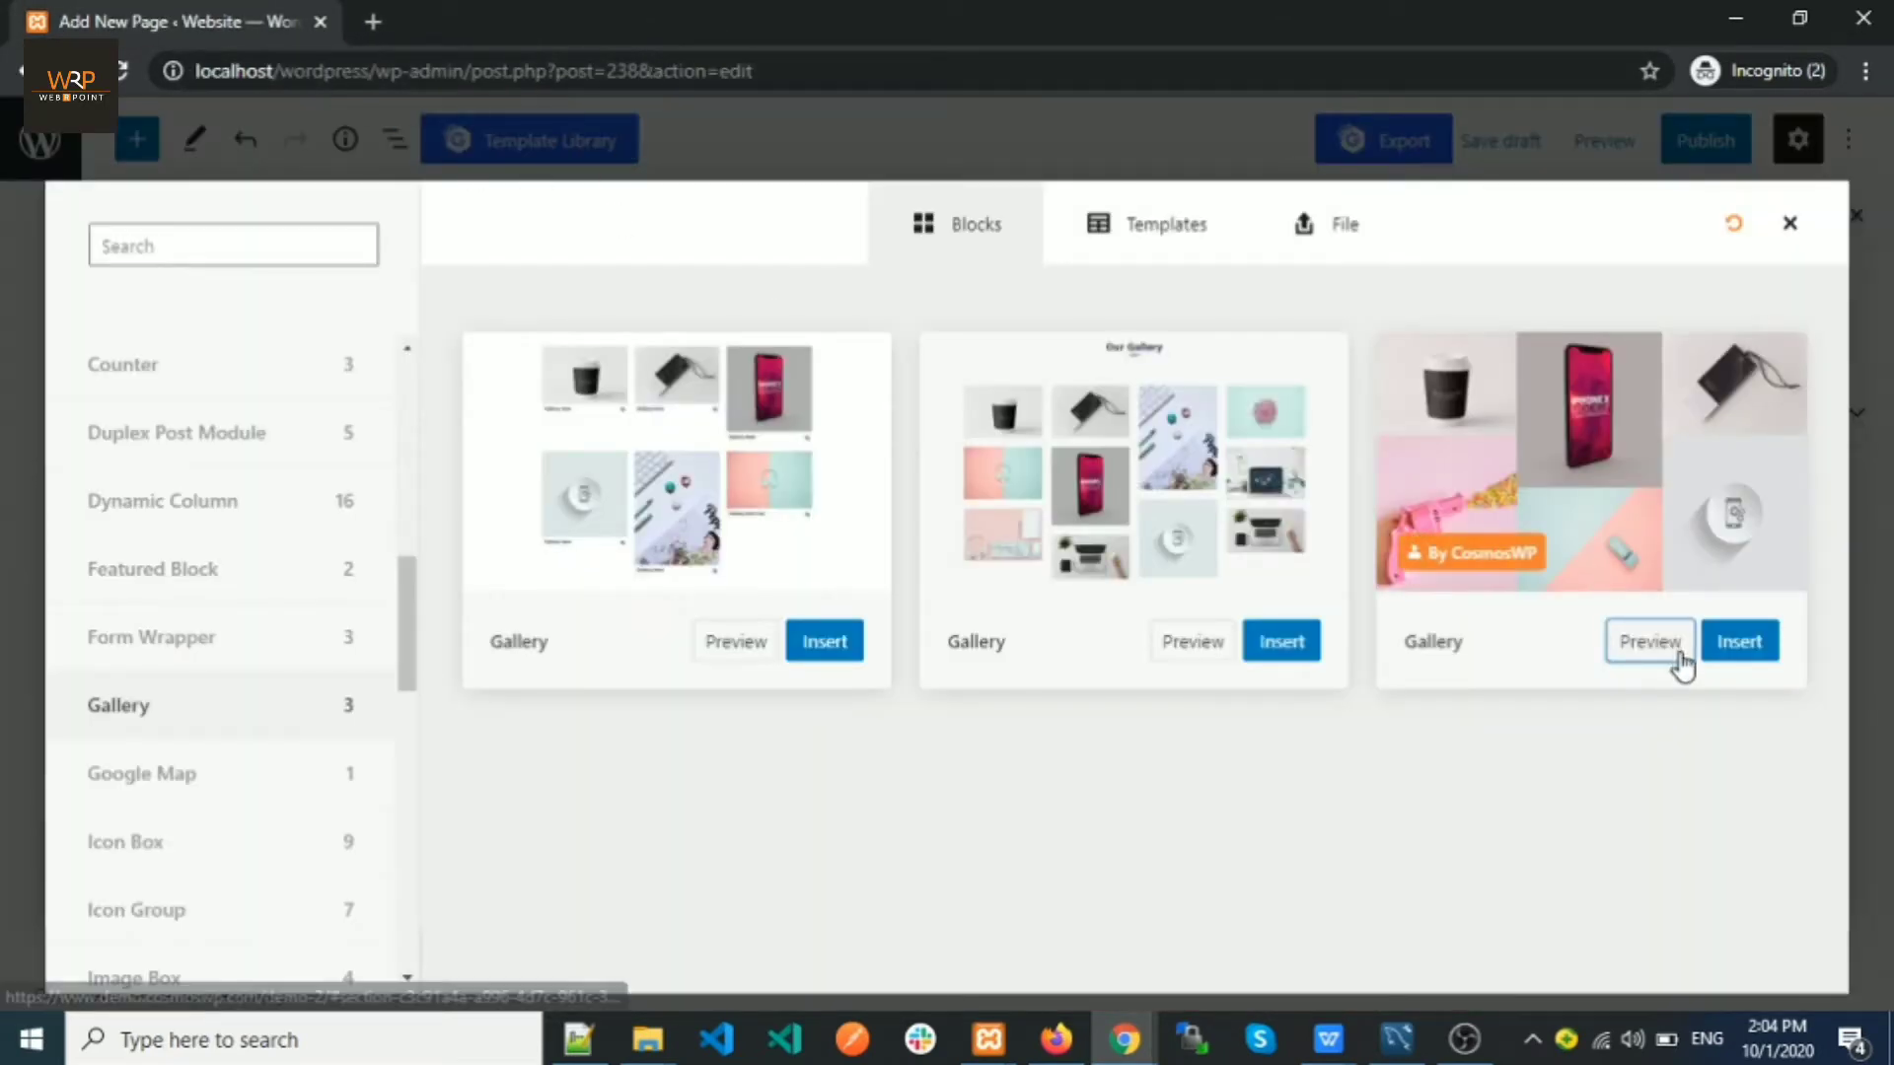
Step: Insert the Gallery block by CosmosWP into the page and publish the page
left_click(1729, 667)
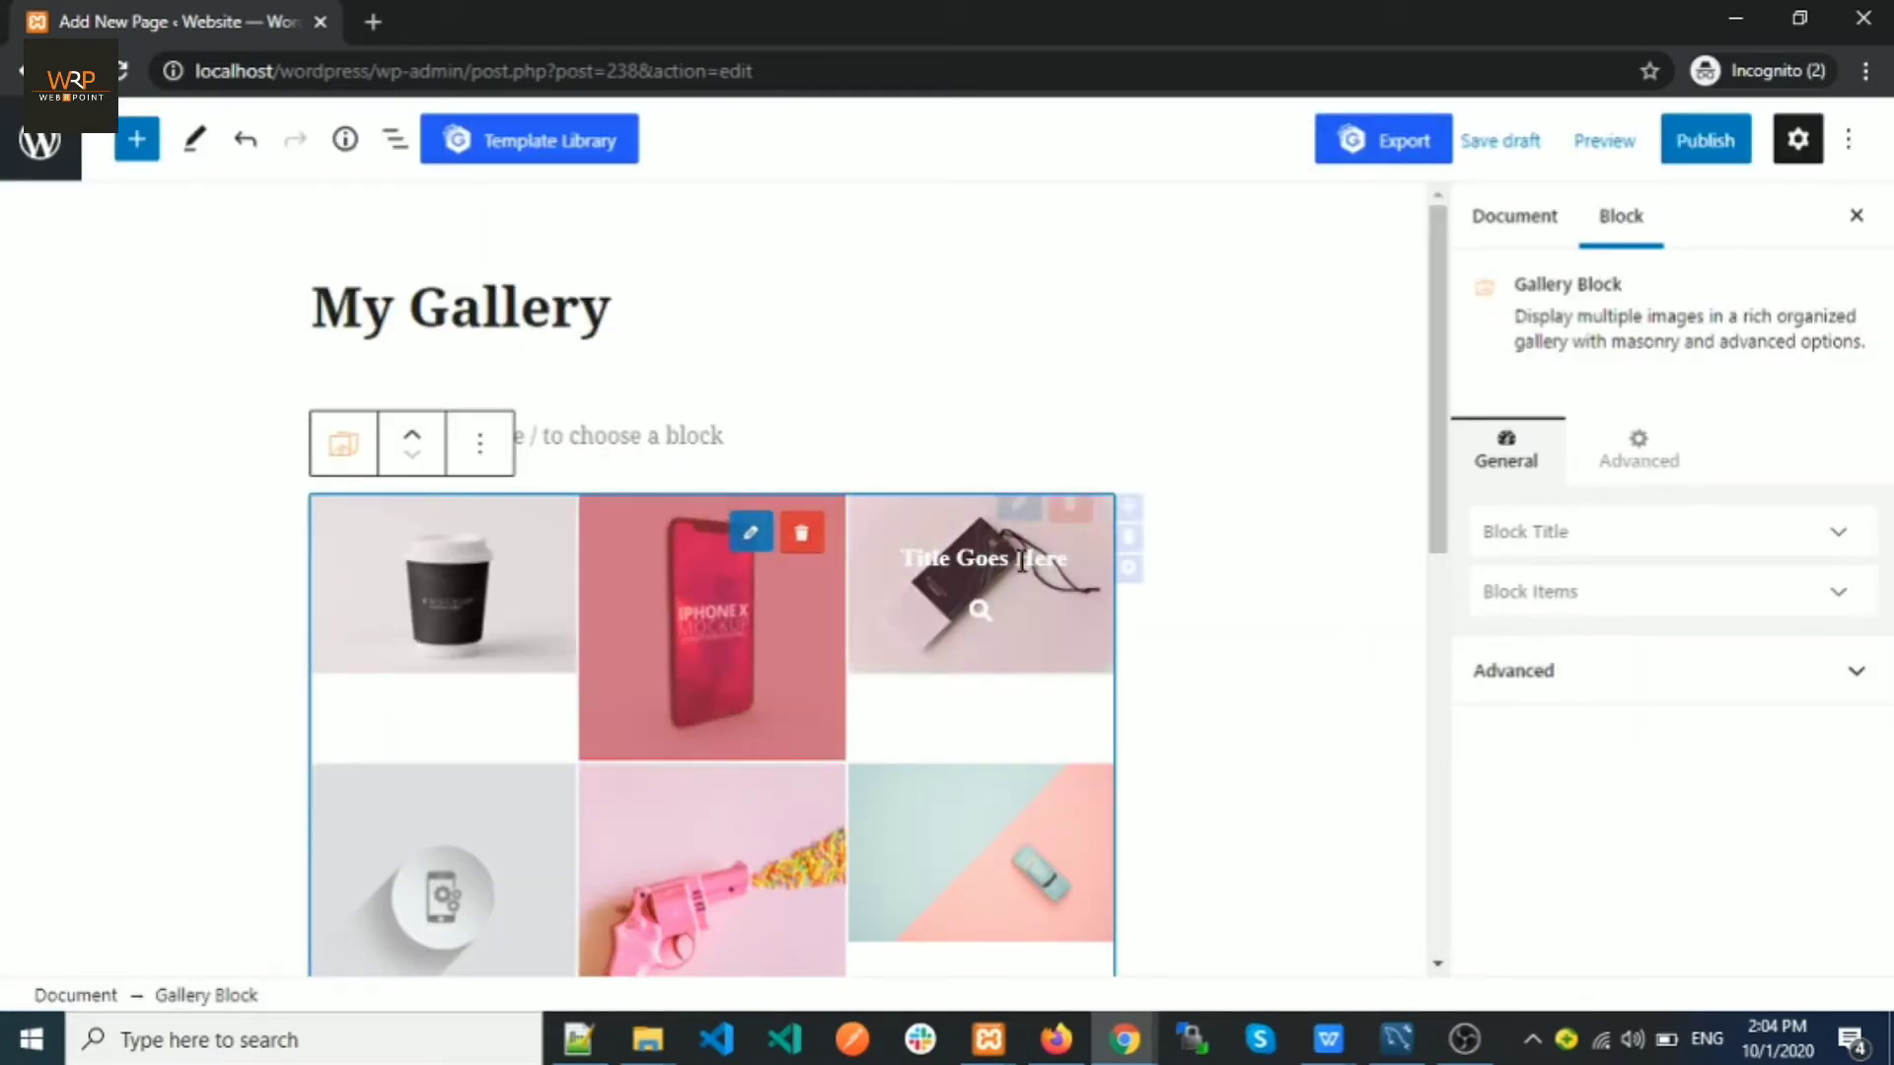
scroll(1264, 579, "down", 3)
scroll(1191, 677, "up", 3)
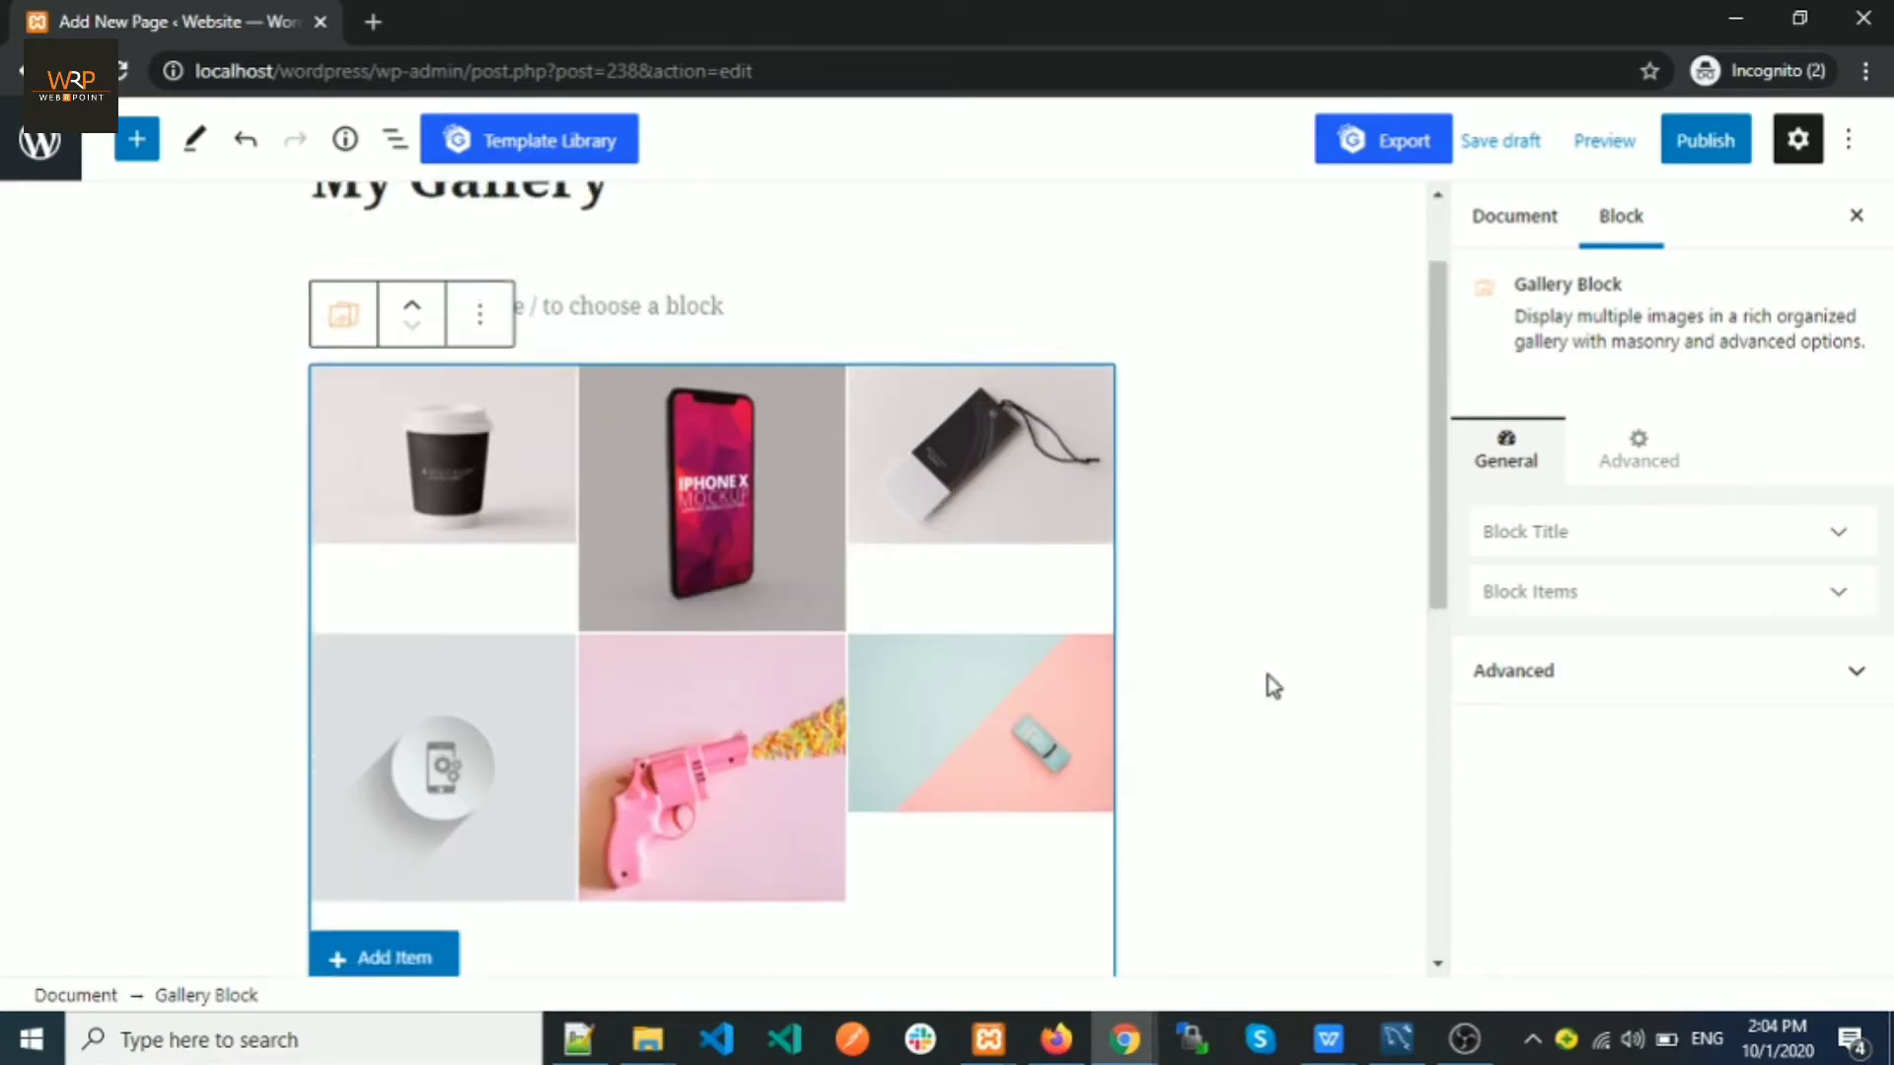
left_click(1703, 146)
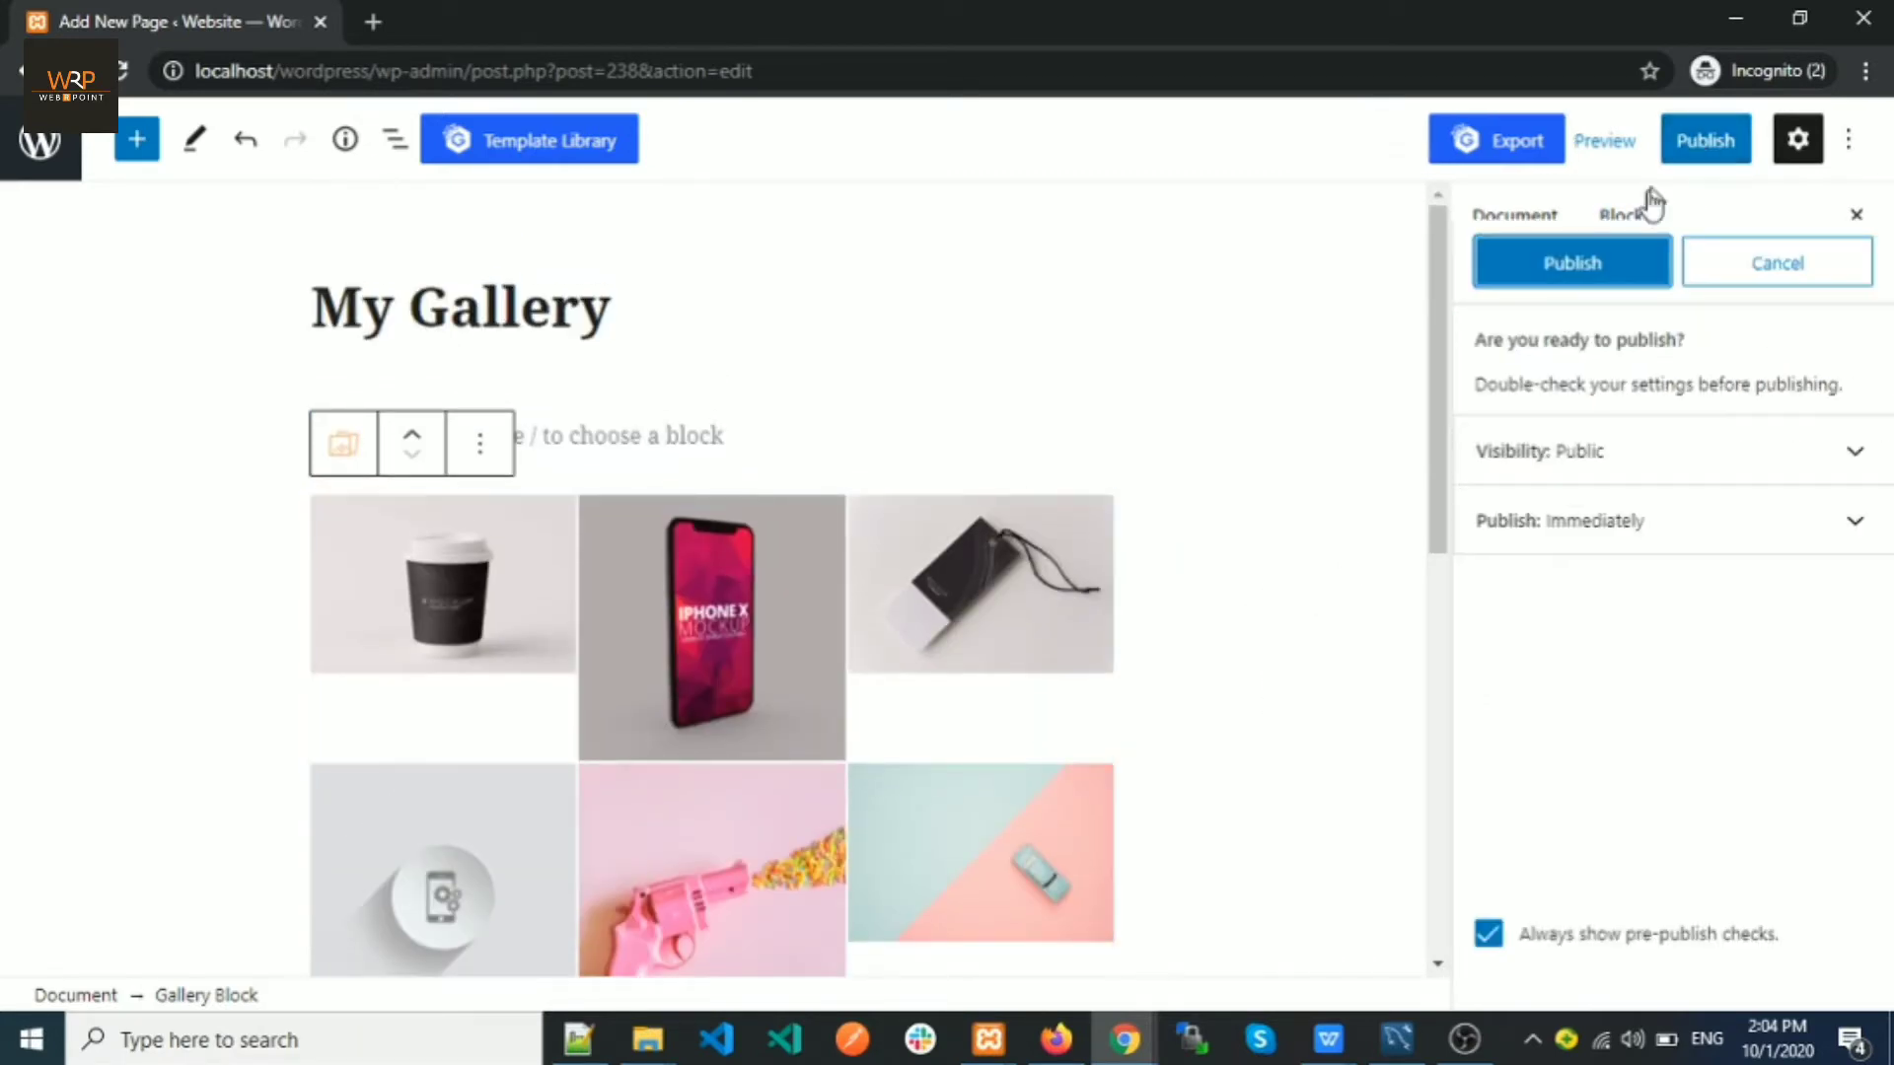
left_click(1576, 262)
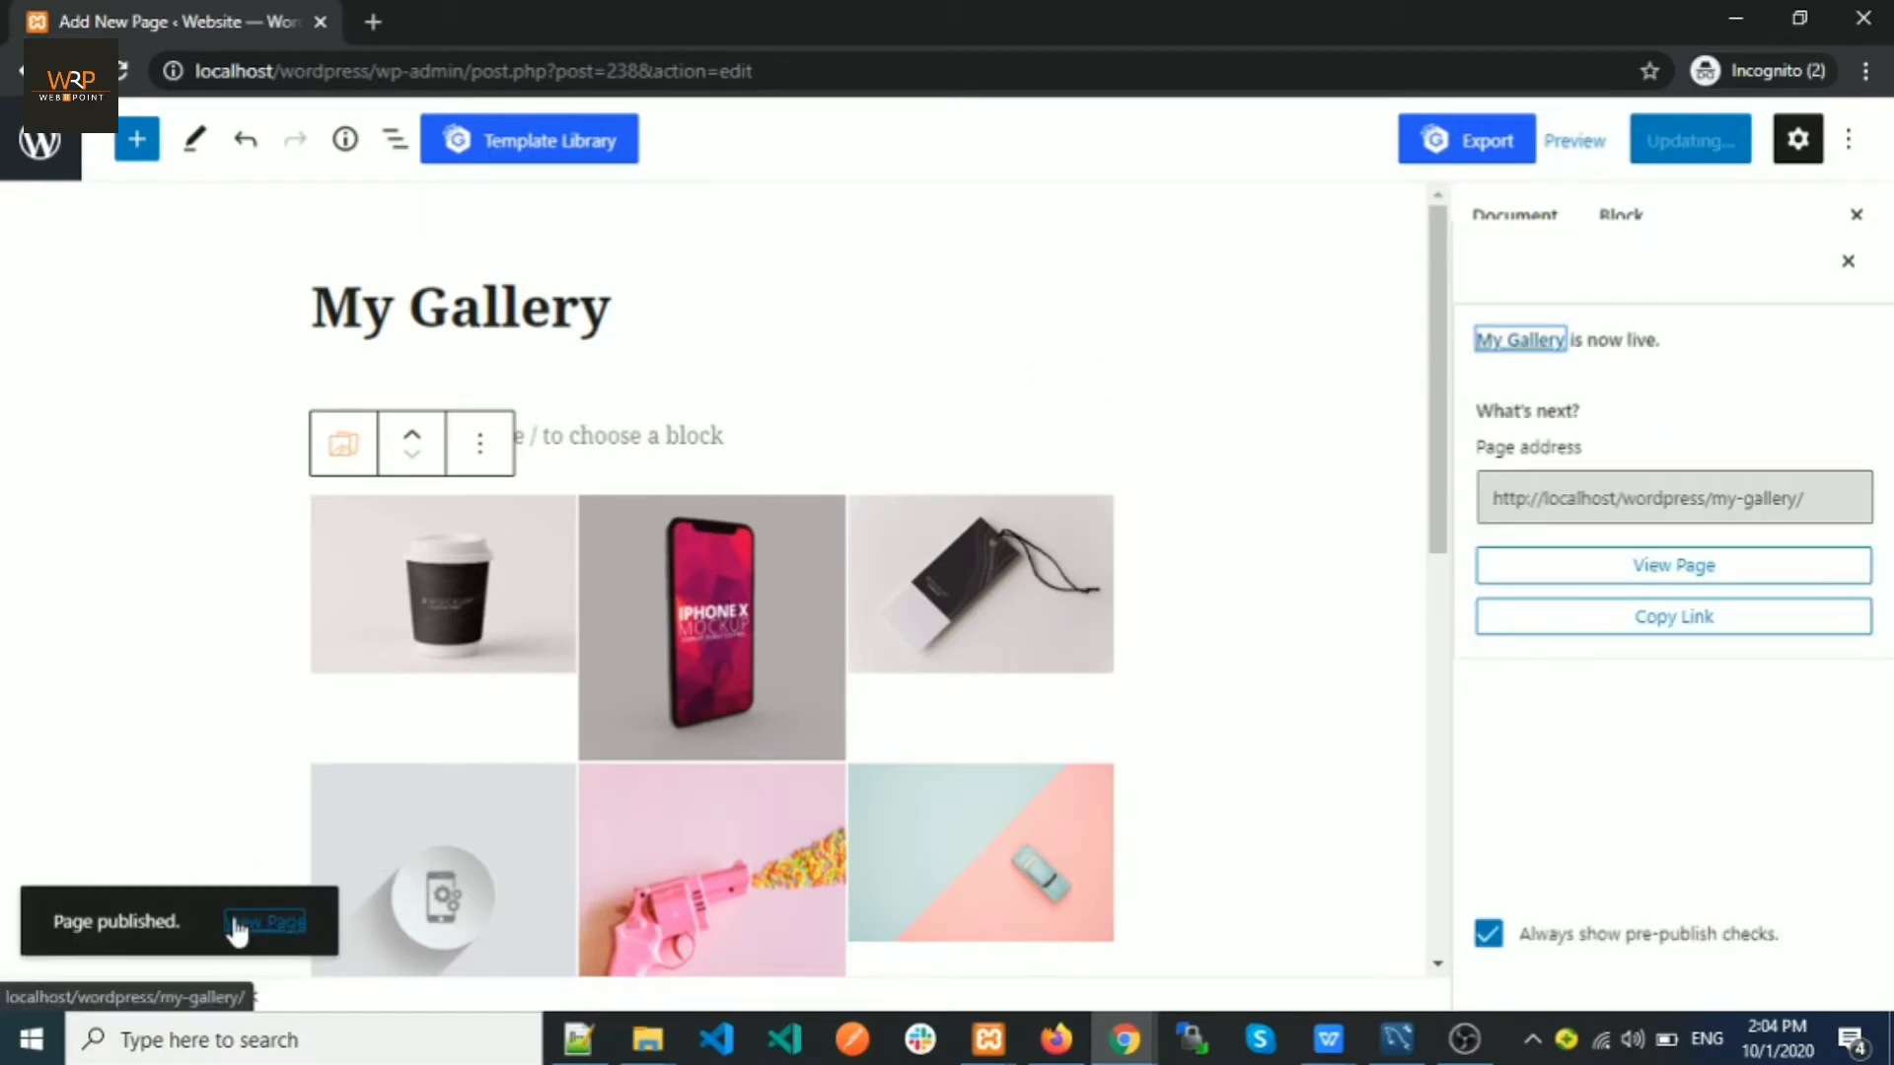
Step: Open the published My Gallery page in a new tab and examine the gallery layout
right_click(239, 920)
left_click(327, 698)
left_click(529, 18)
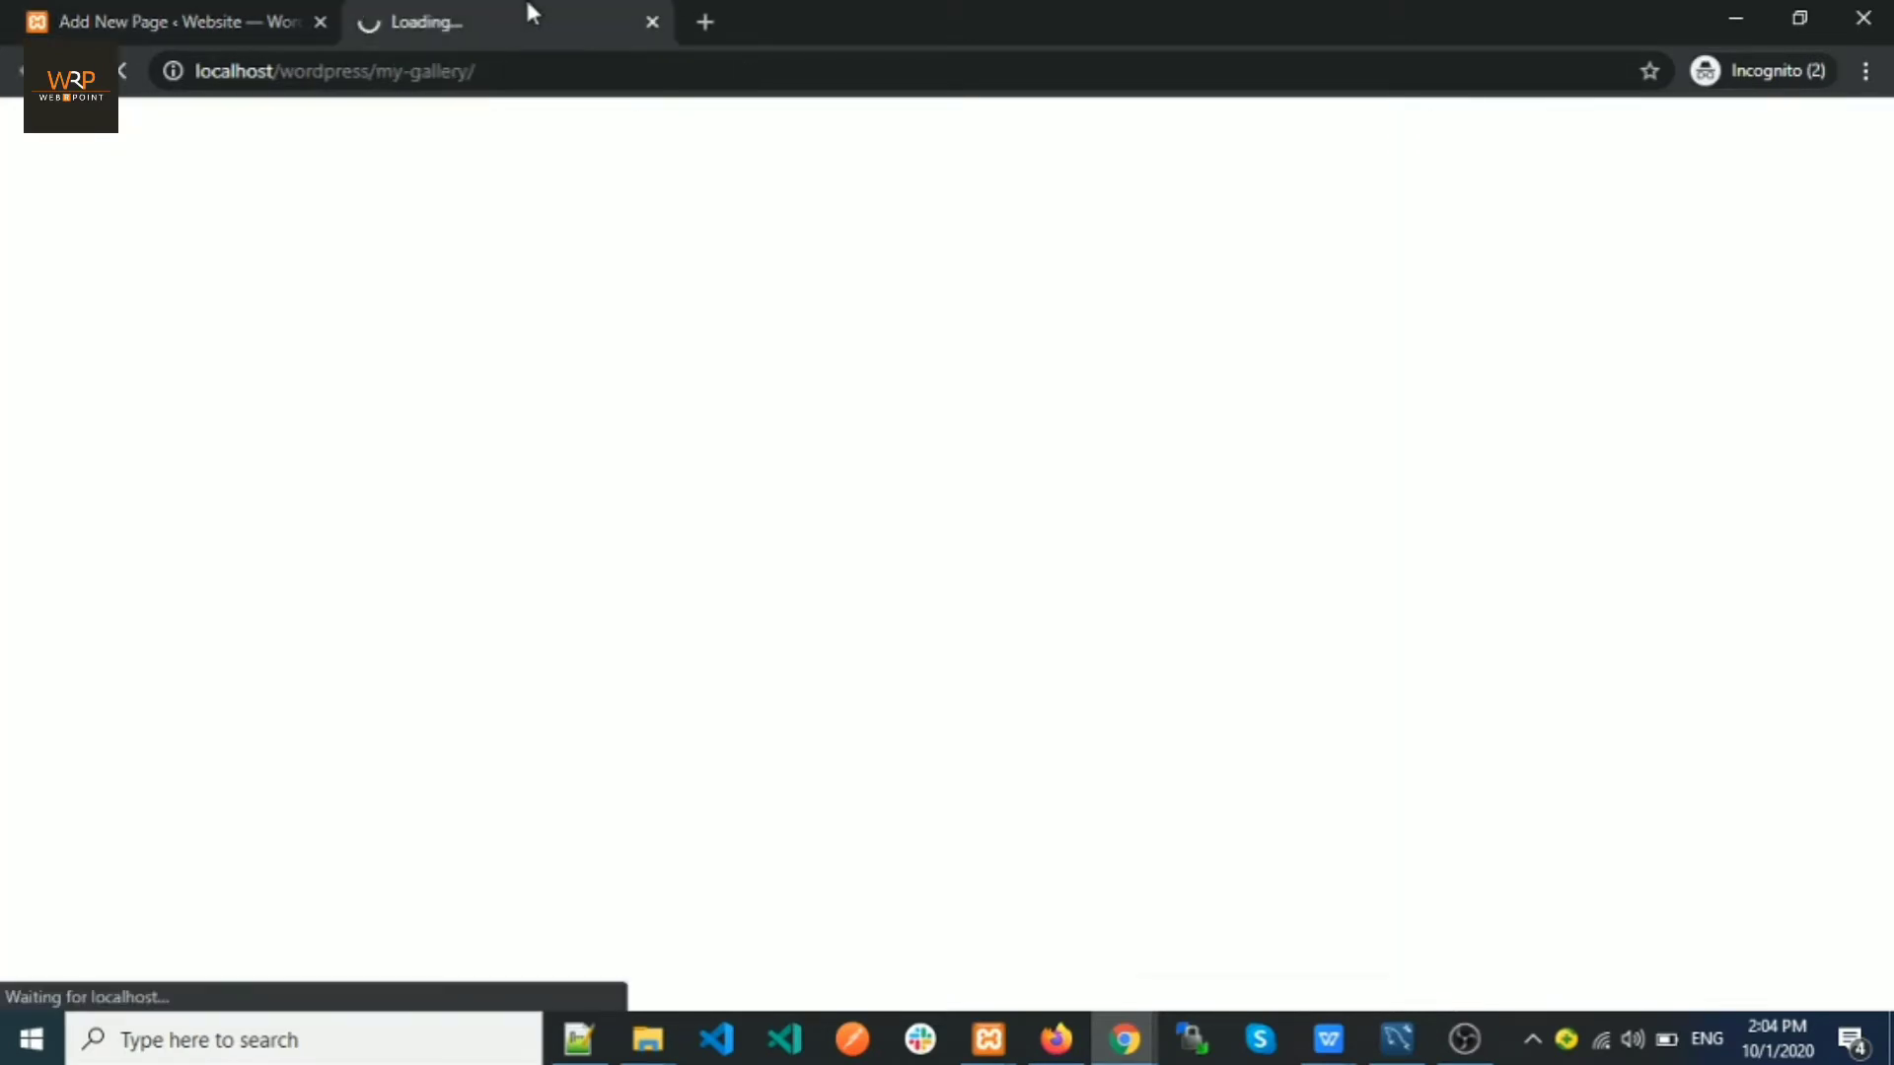
scroll(613, 347, "down", 6)
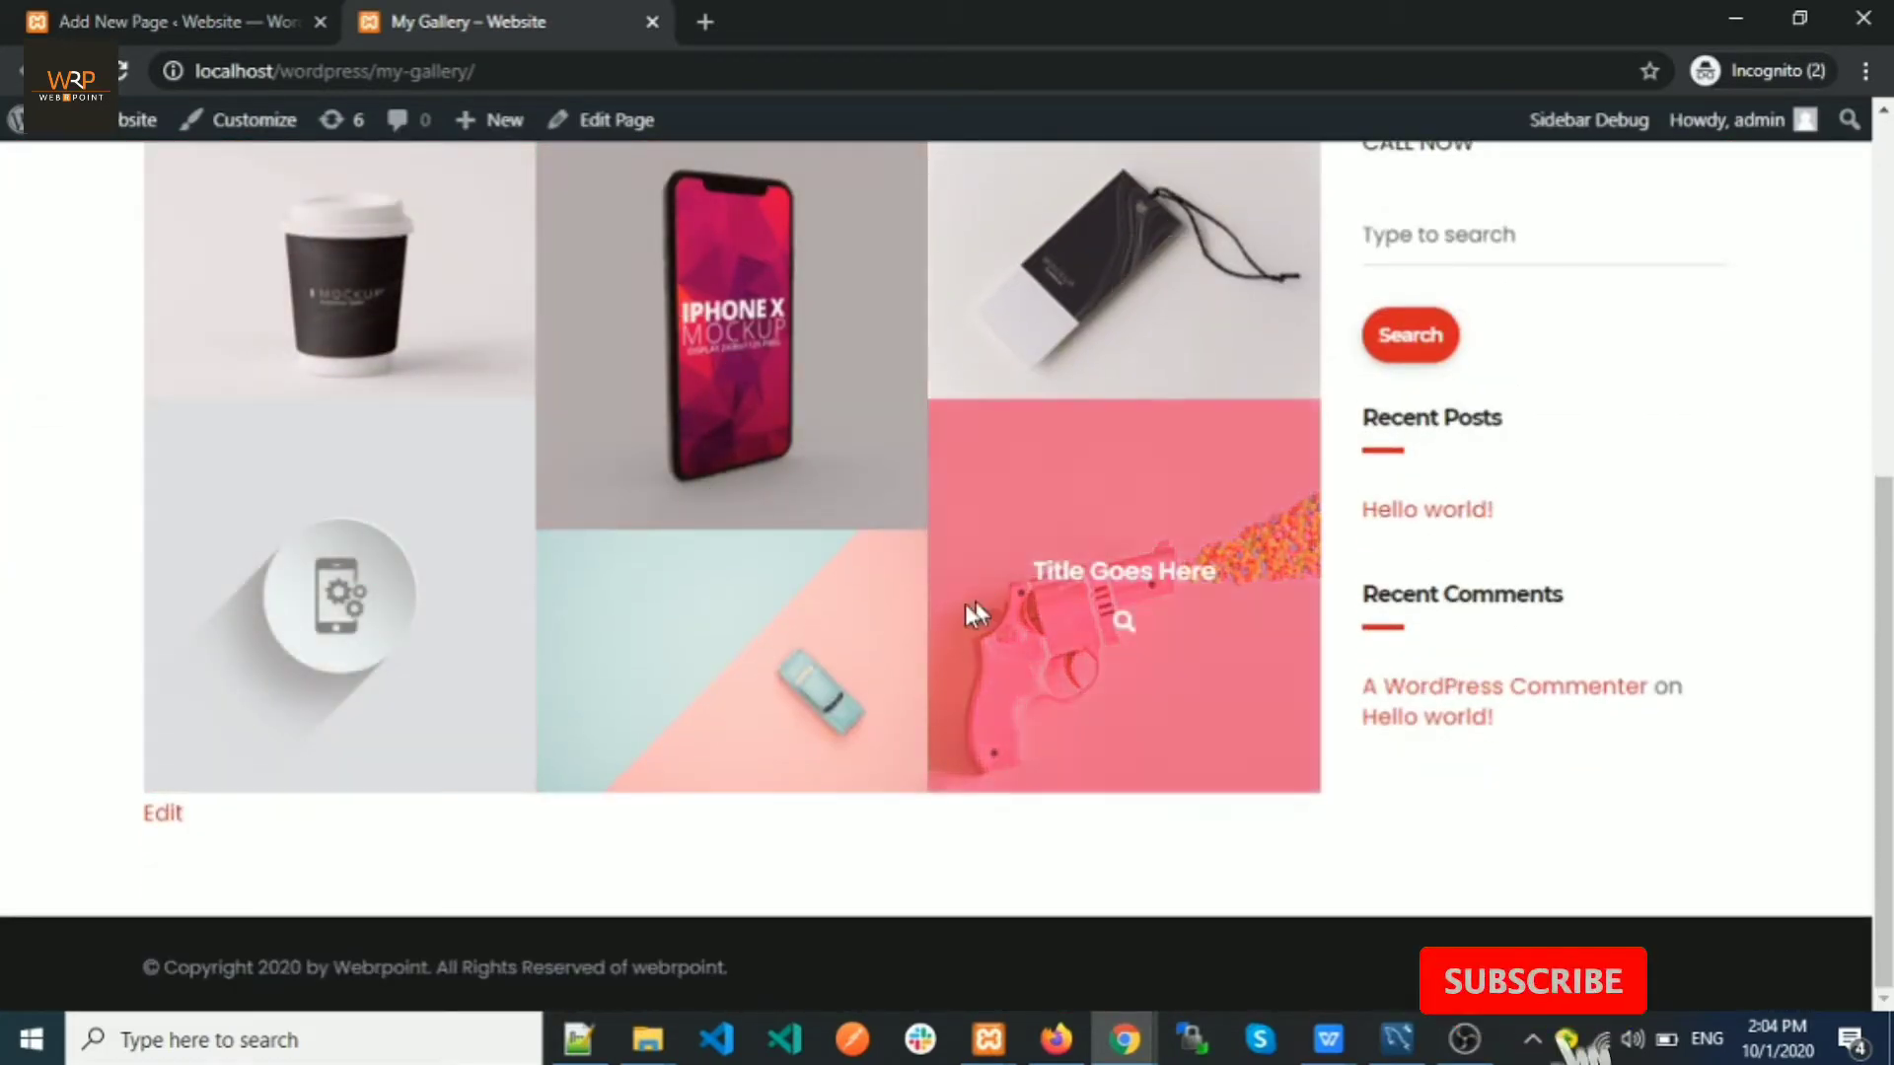
scroll(42, 573, "up", 4)
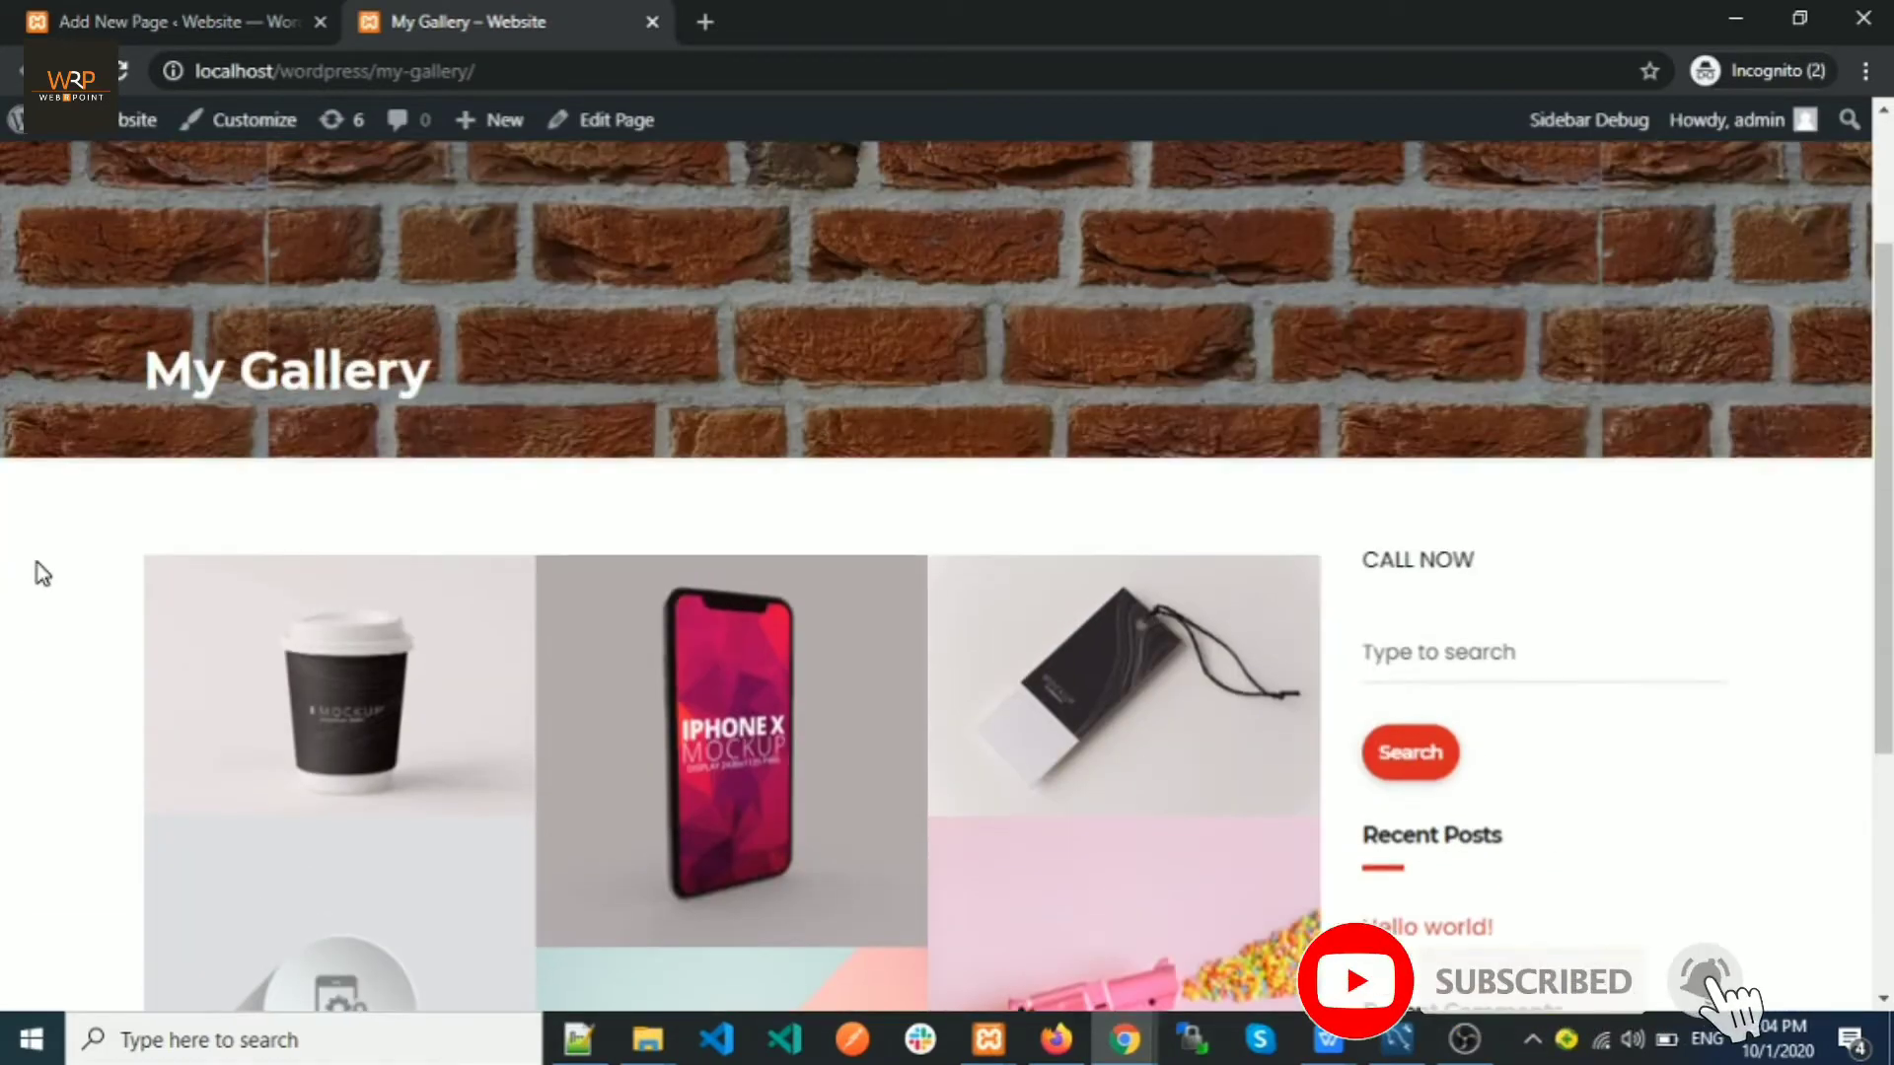
scroll(43, 573, "down", 2)
scroll(42, 573, "down", 1)
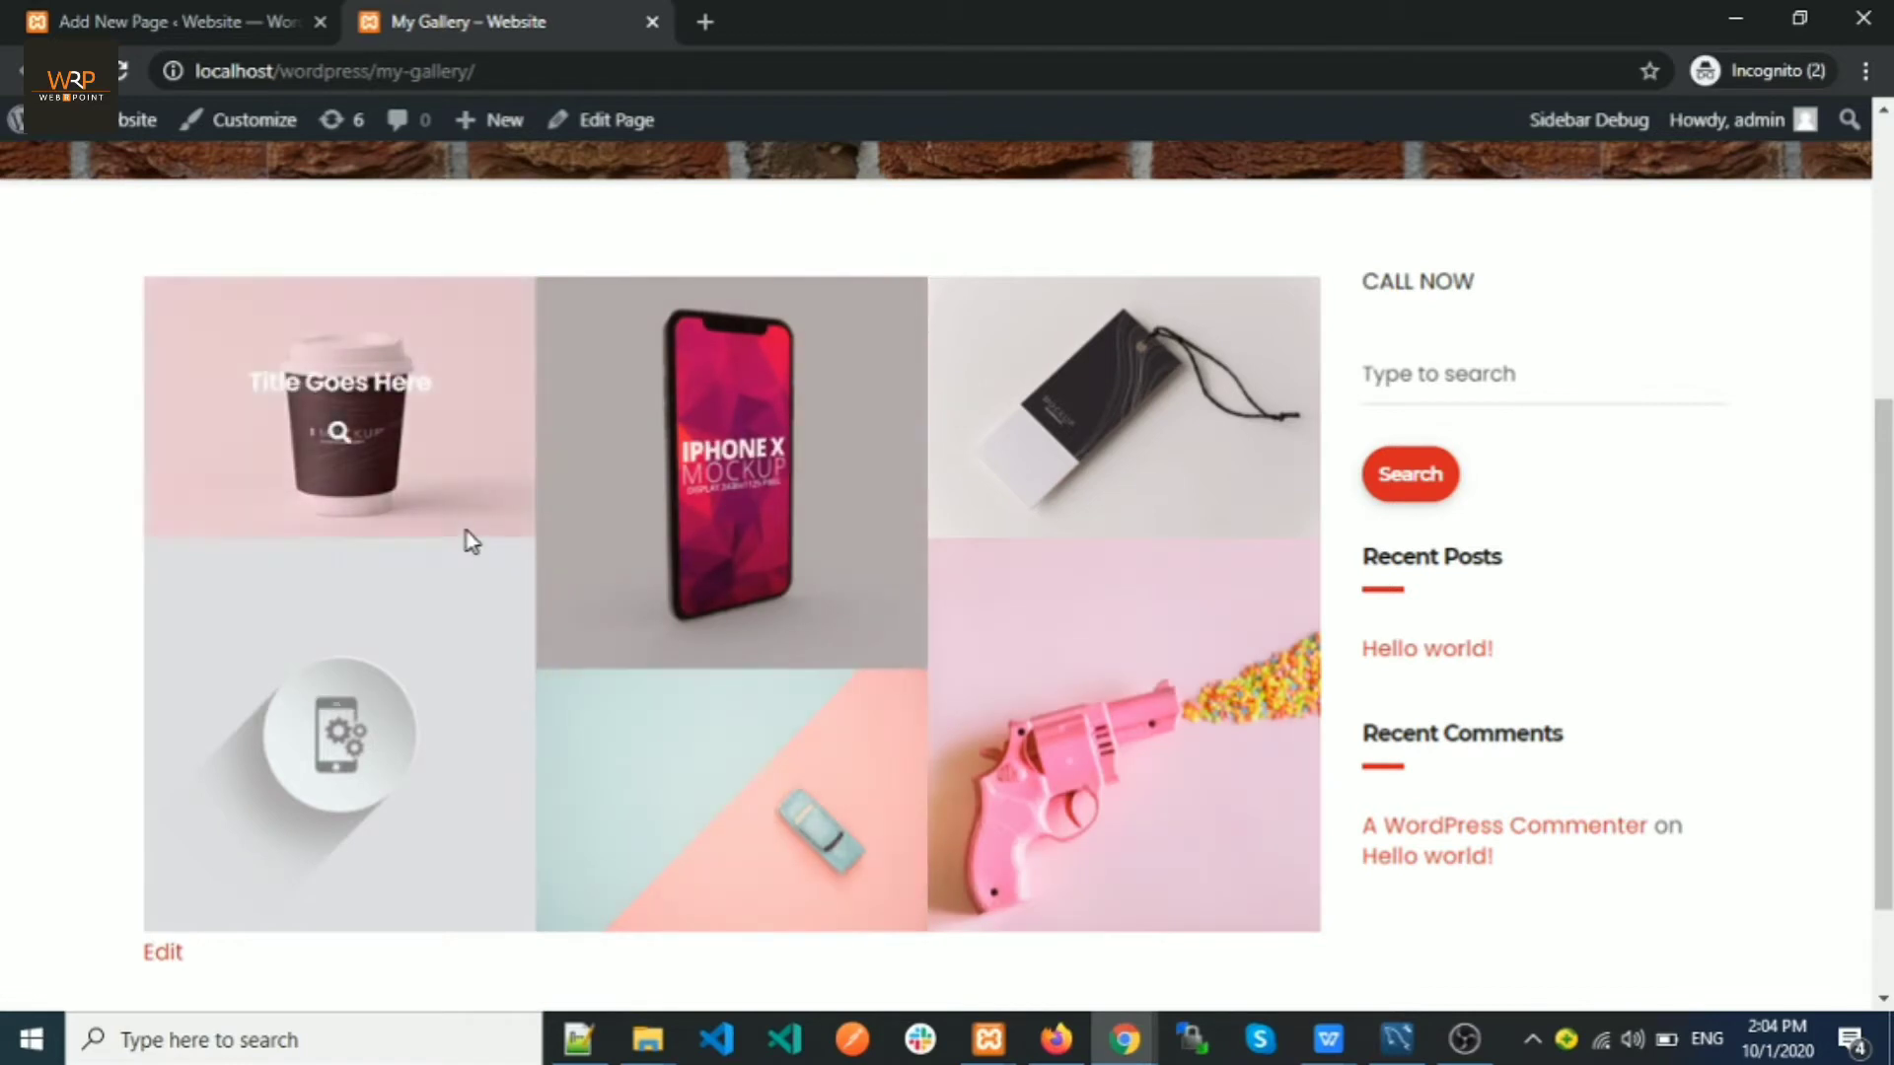
scroll(473, 537, "down", 1)
scroll(480, 541, "up", 1)
Step: Enlarge the coffee cup image on the live page and browse forward through the gallery images
left_click(328, 430)
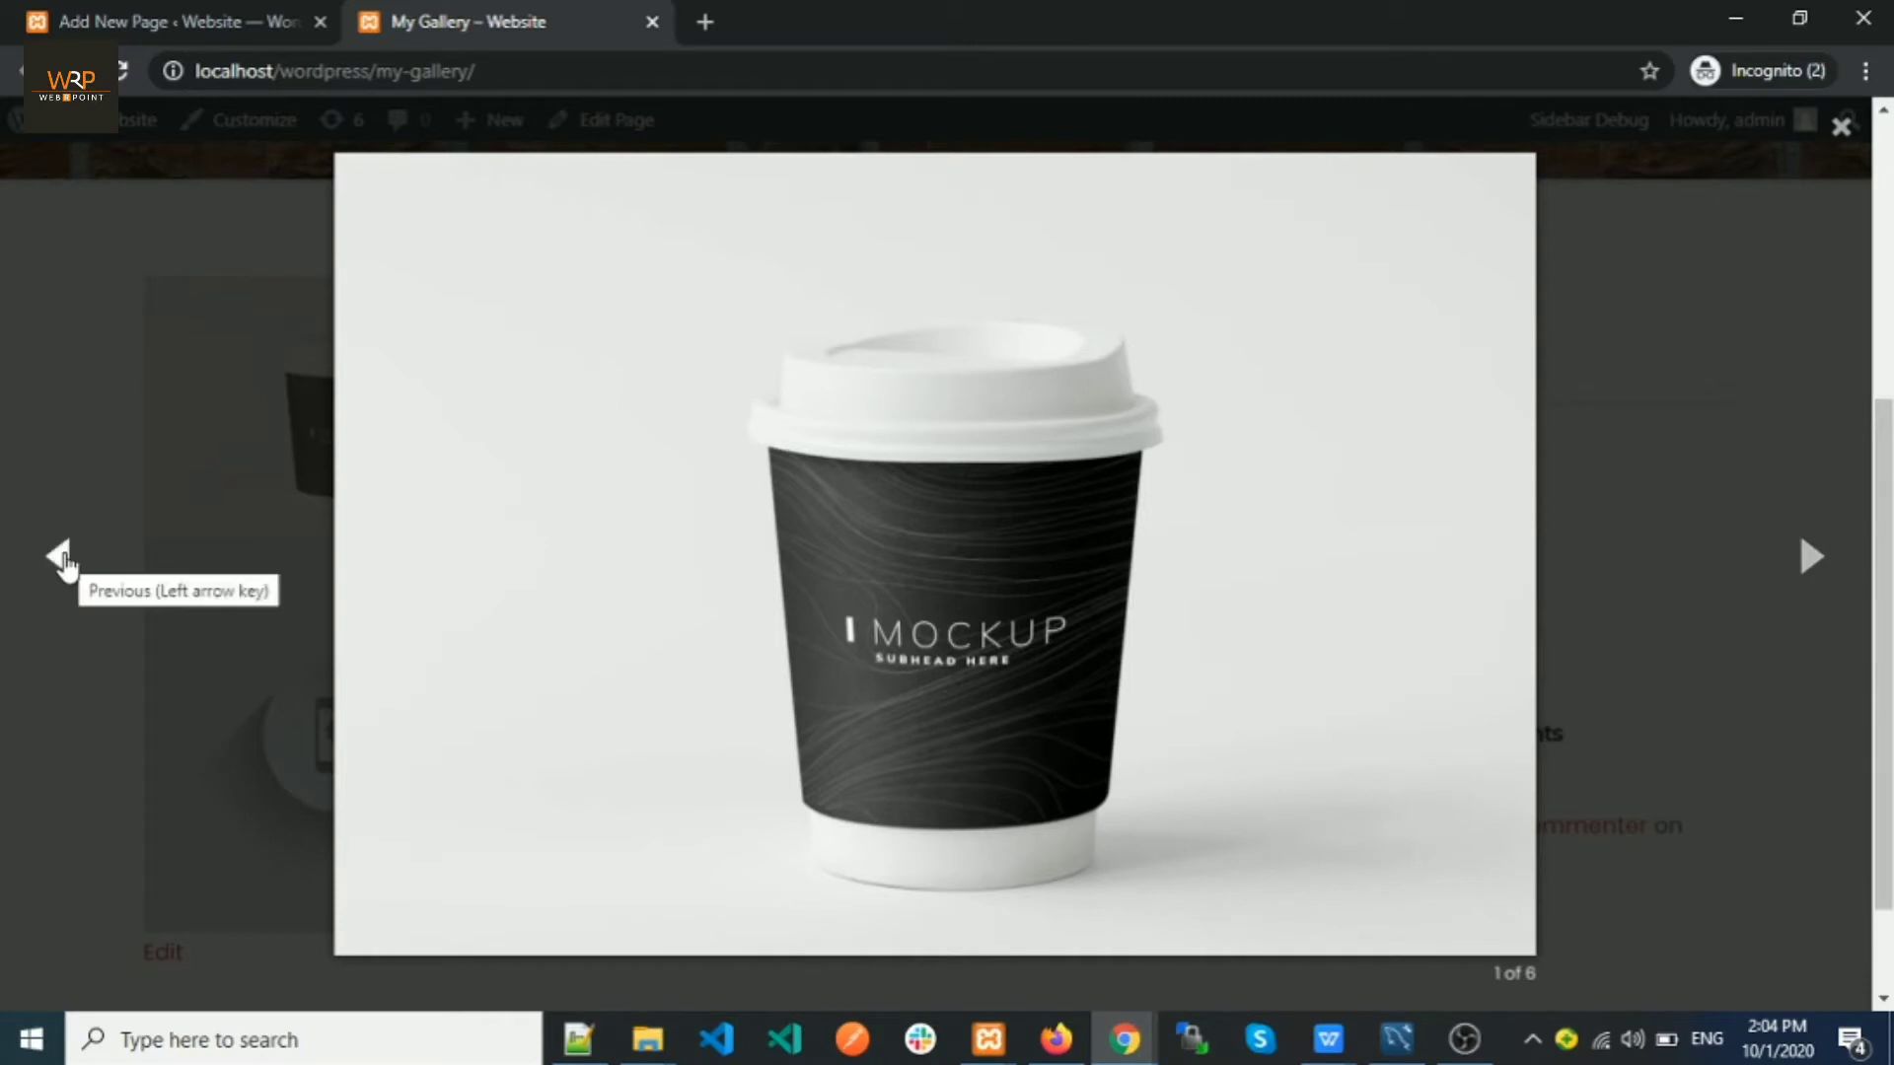
left_click(1815, 567)
left_click(1815, 568)
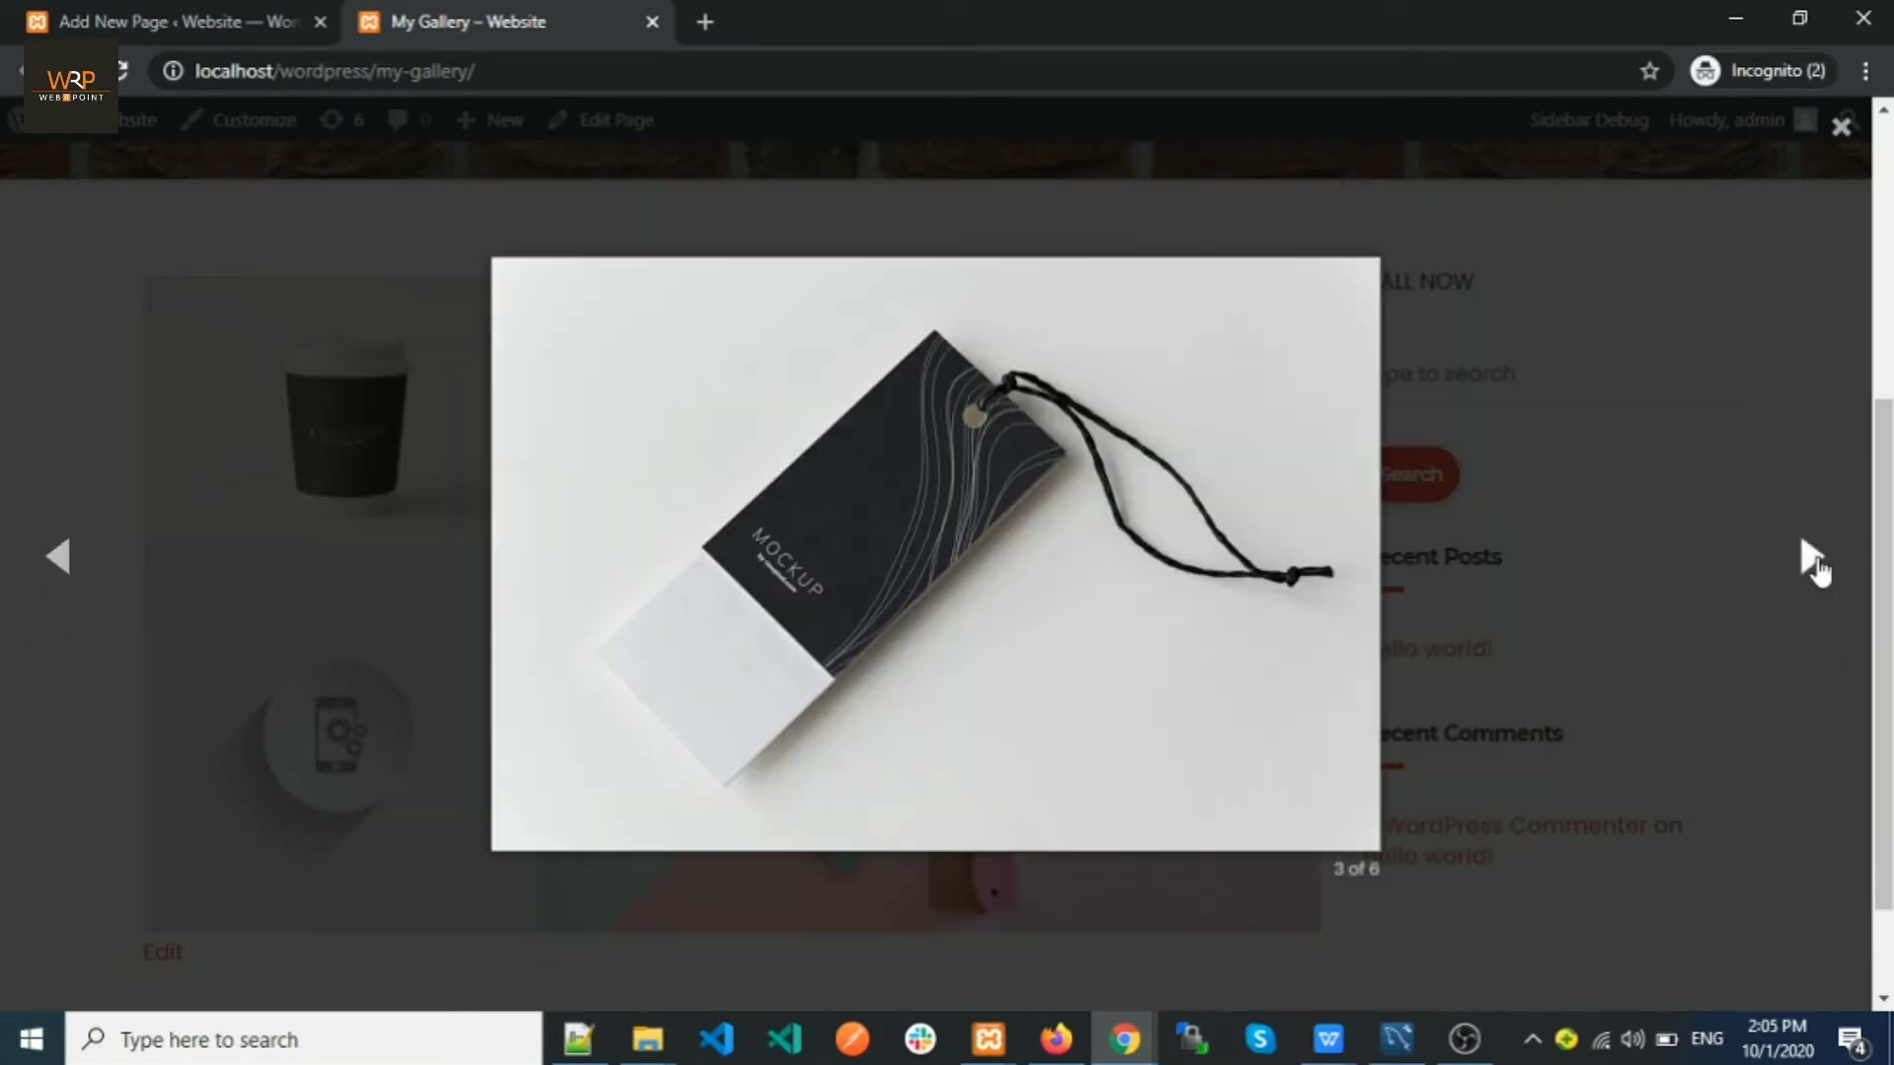
left_click(1815, 567)
left_click(1811, 557)
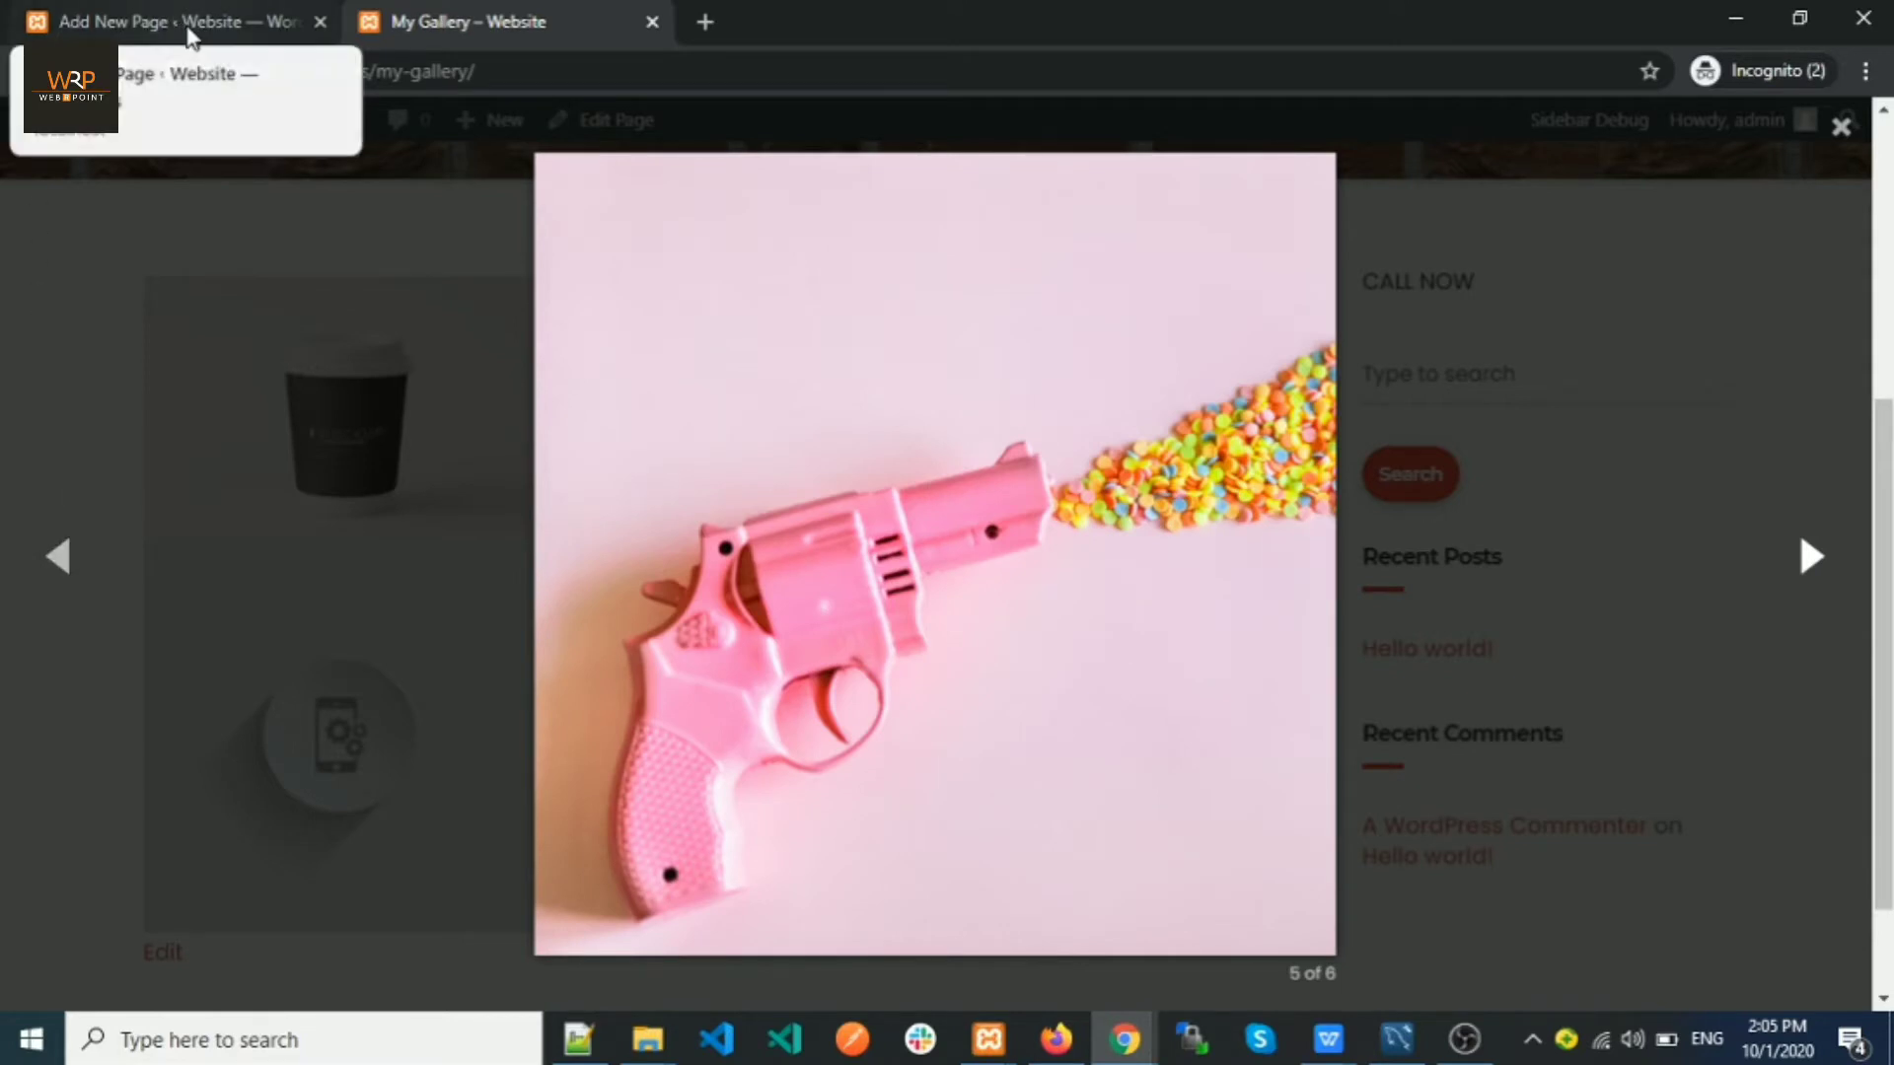
Step: Return to the page editor and shorten the toy car gallery item's title to "Title Here"
left_click(183, 27)
scroll(754, 691, "down", 1)
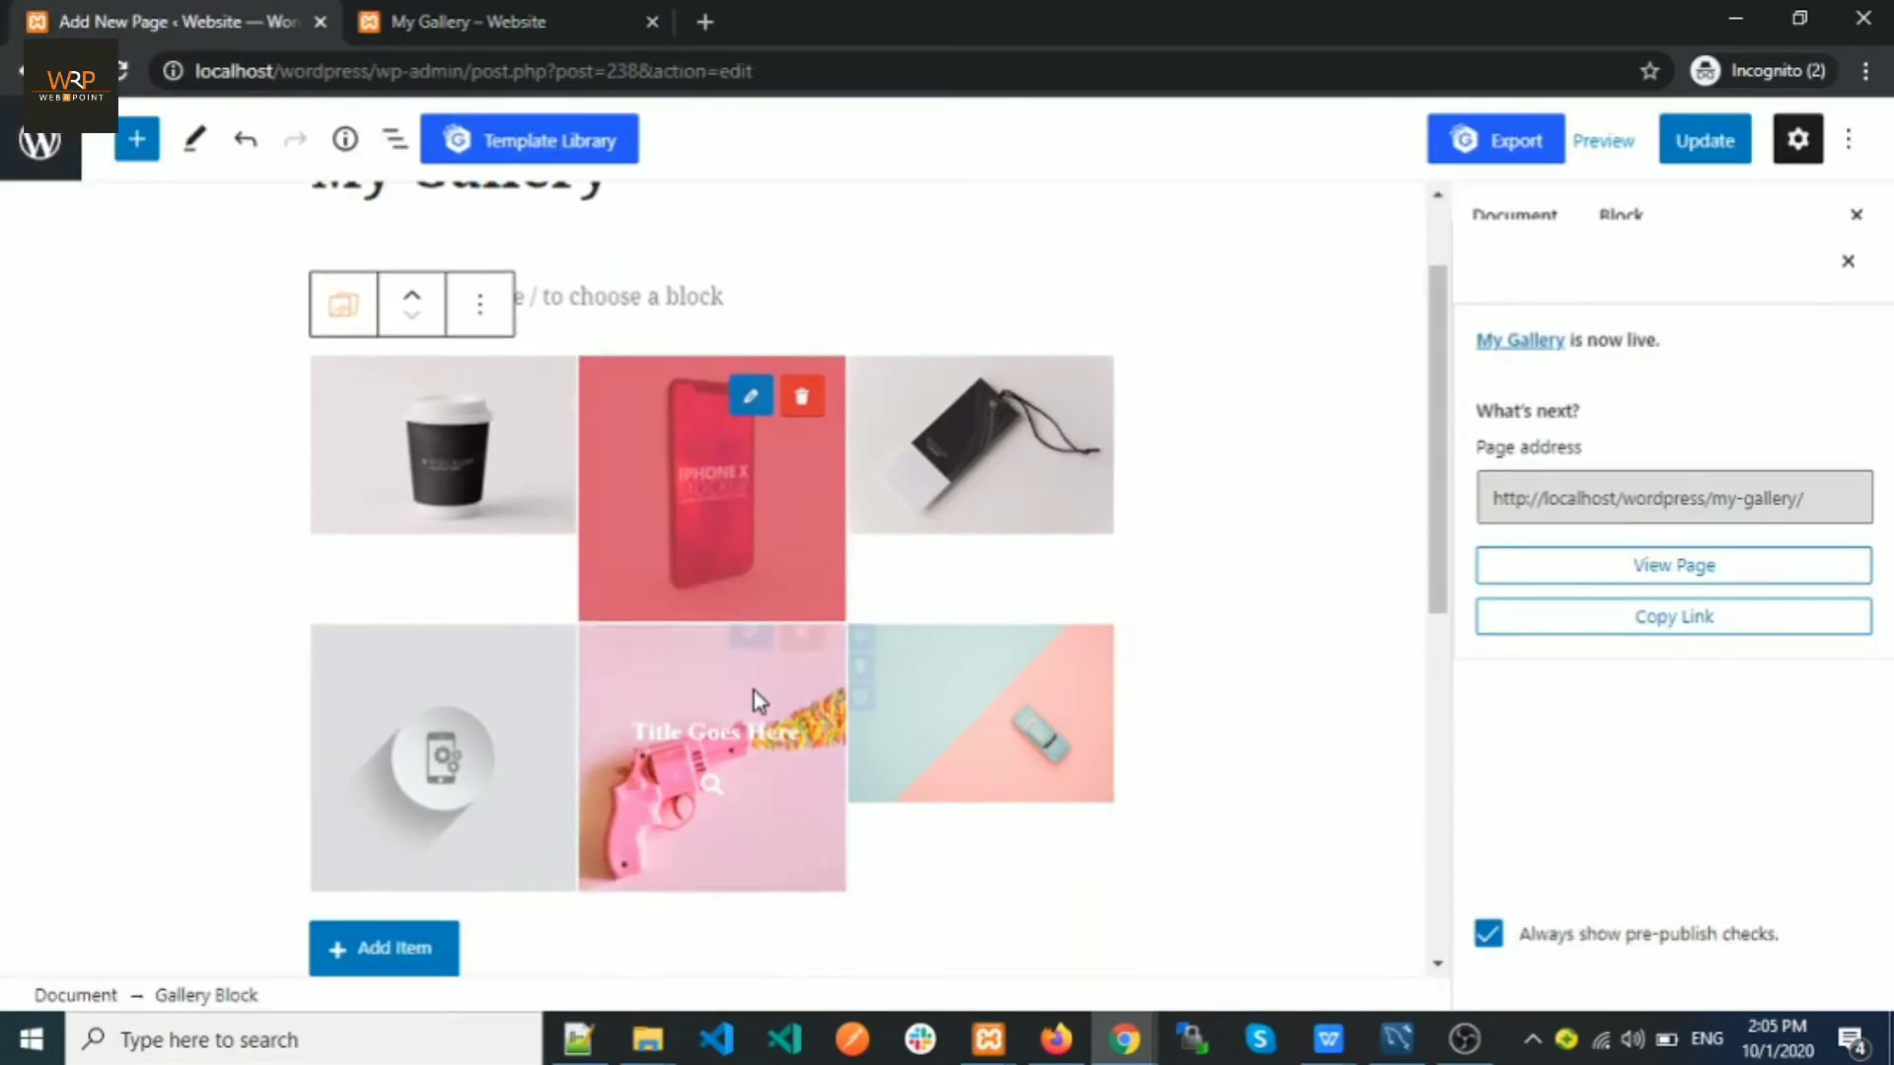
scroll(570, 659, "down", 1)
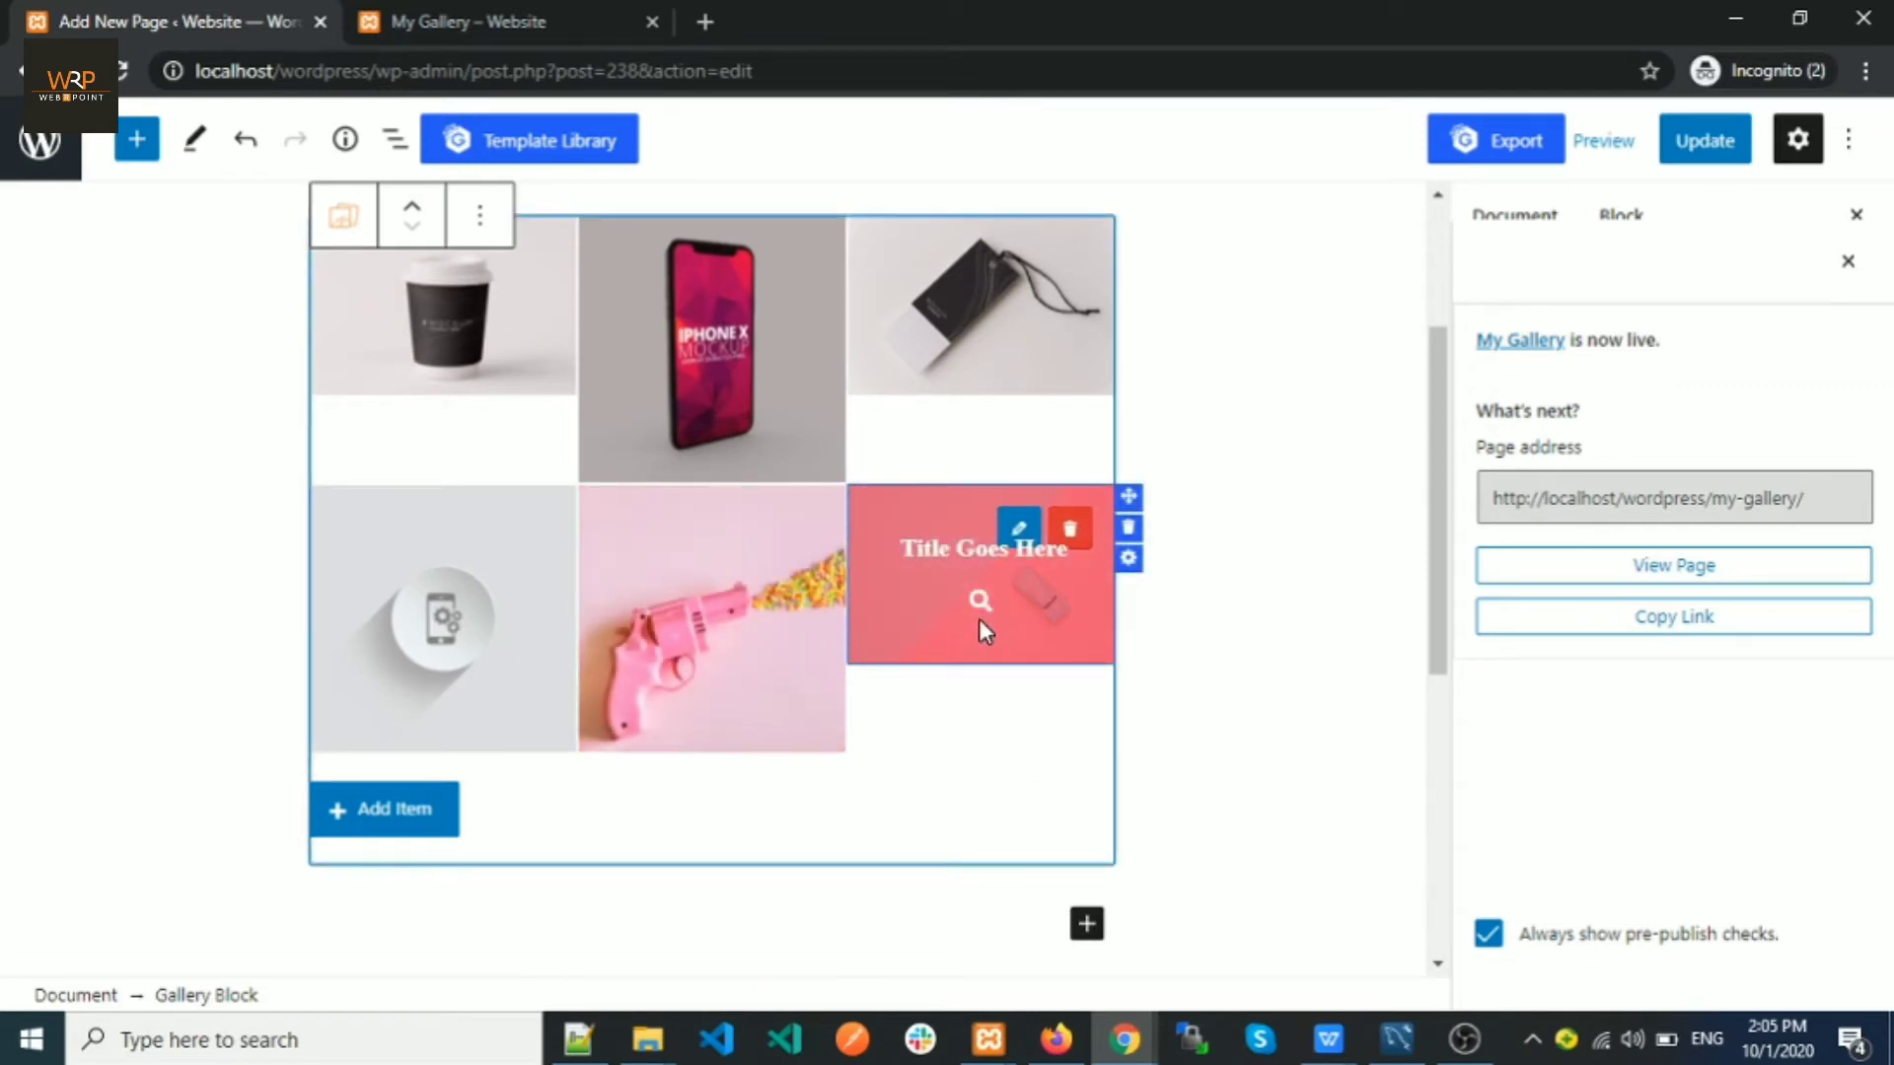
left_click(1022, 539)
scroll(1036, 786, "up", 1)
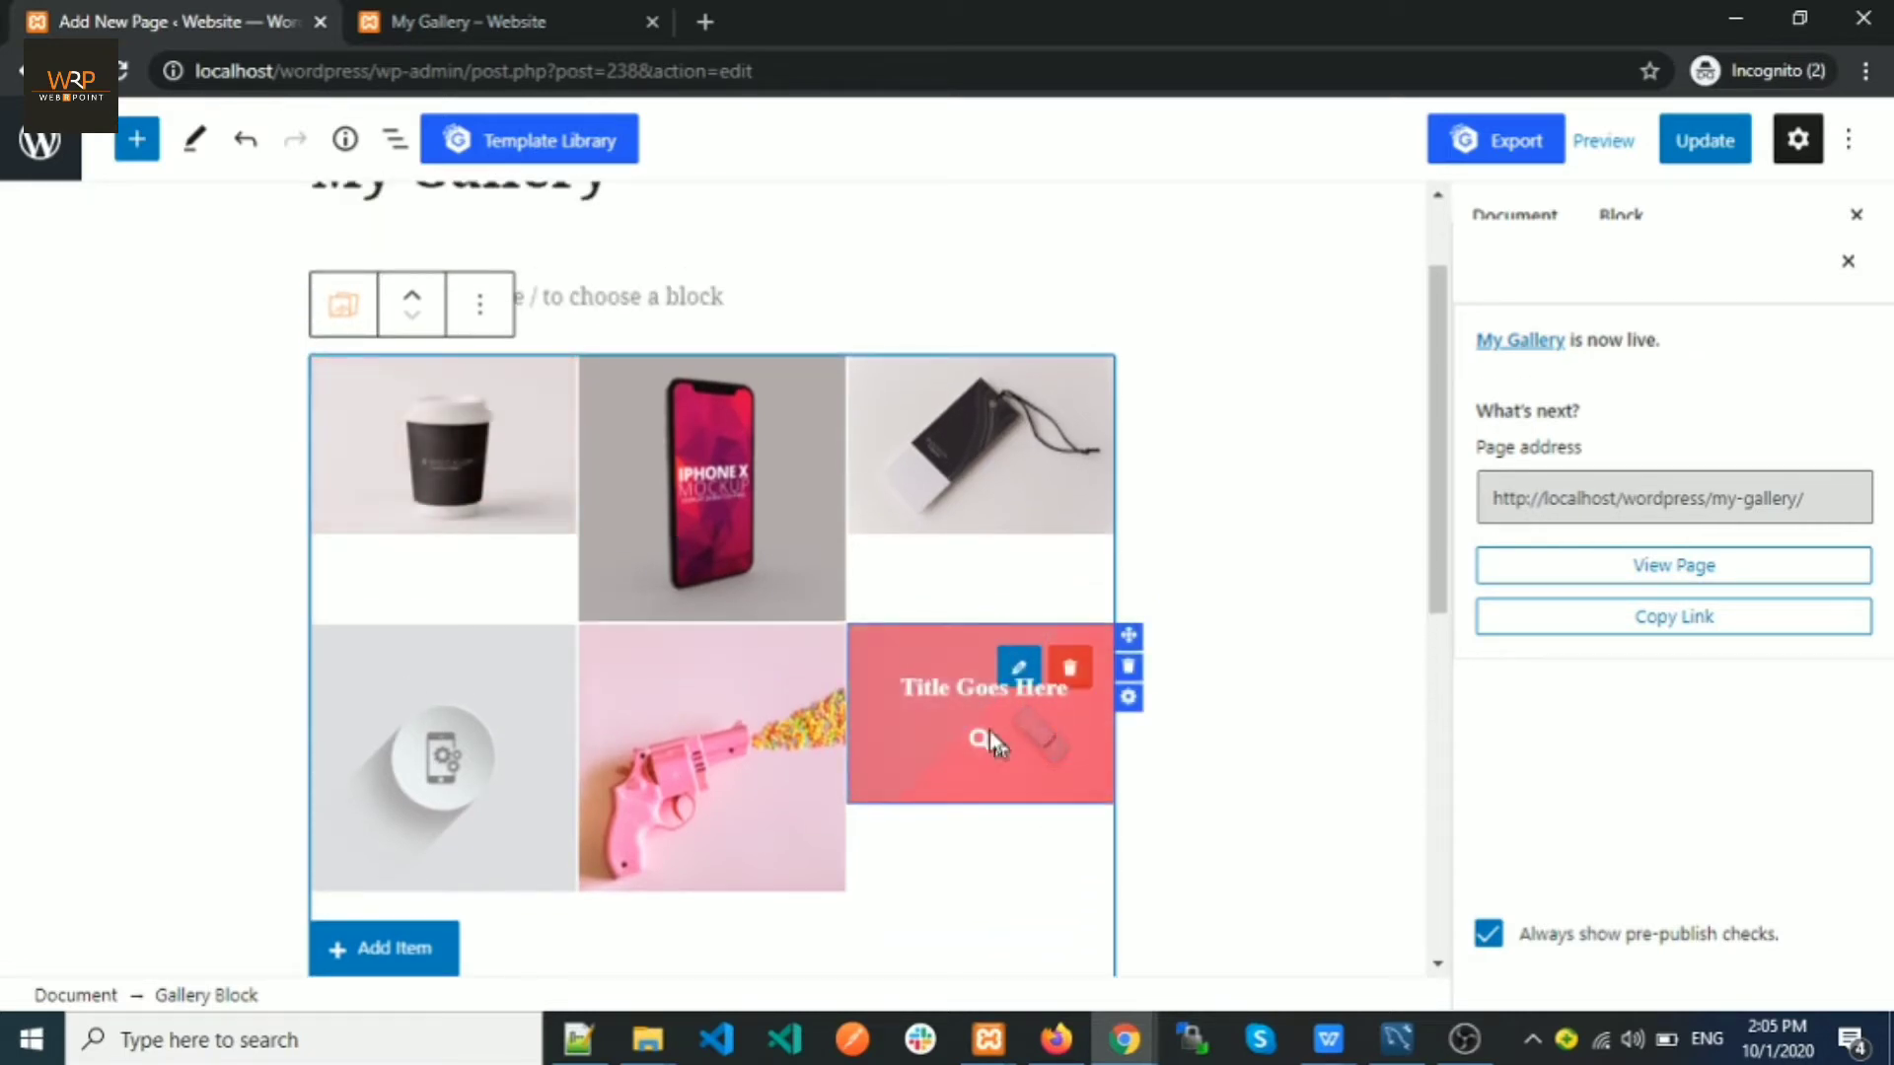
key("Delete")
key("Delete")
key("Delete")
key("Delete")
key("Delete")
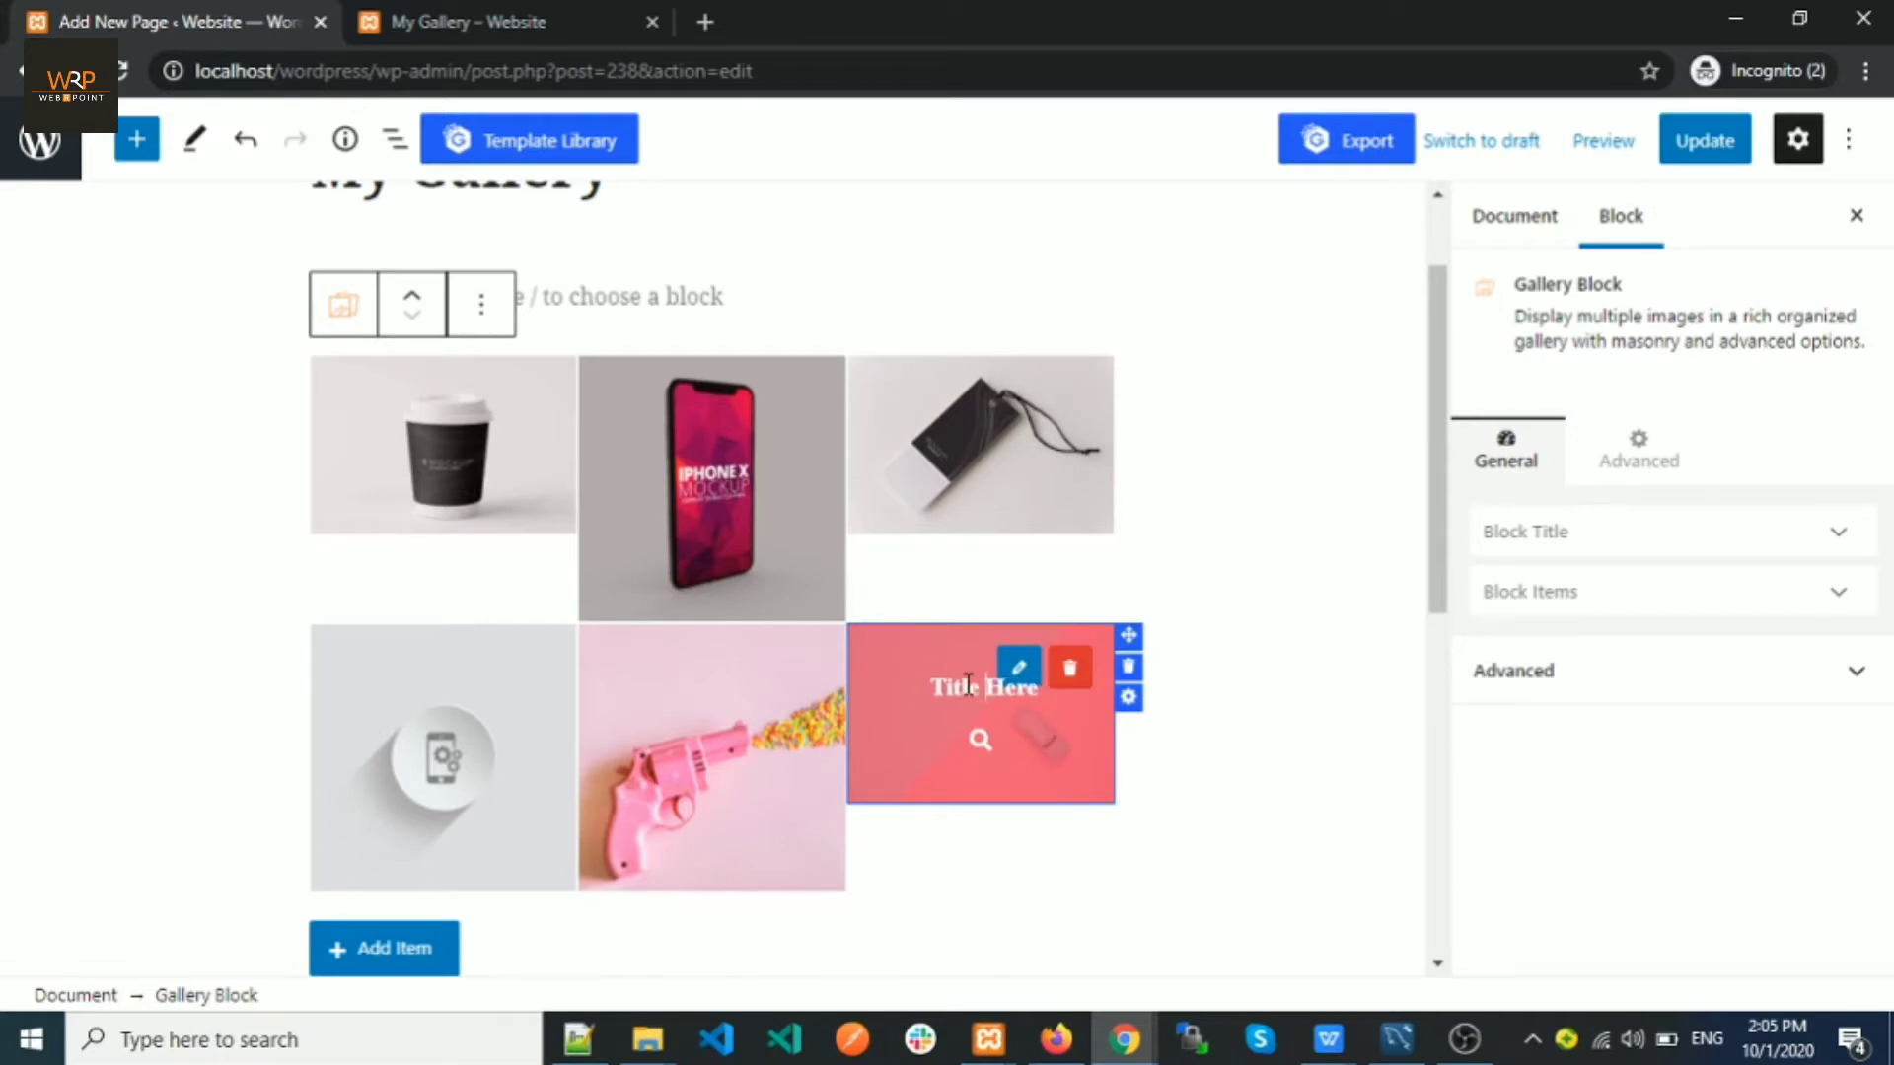
Step: Replace the toy car gallery item's image with the salmon photo from the media library and update the page
left_click(1022, 669)
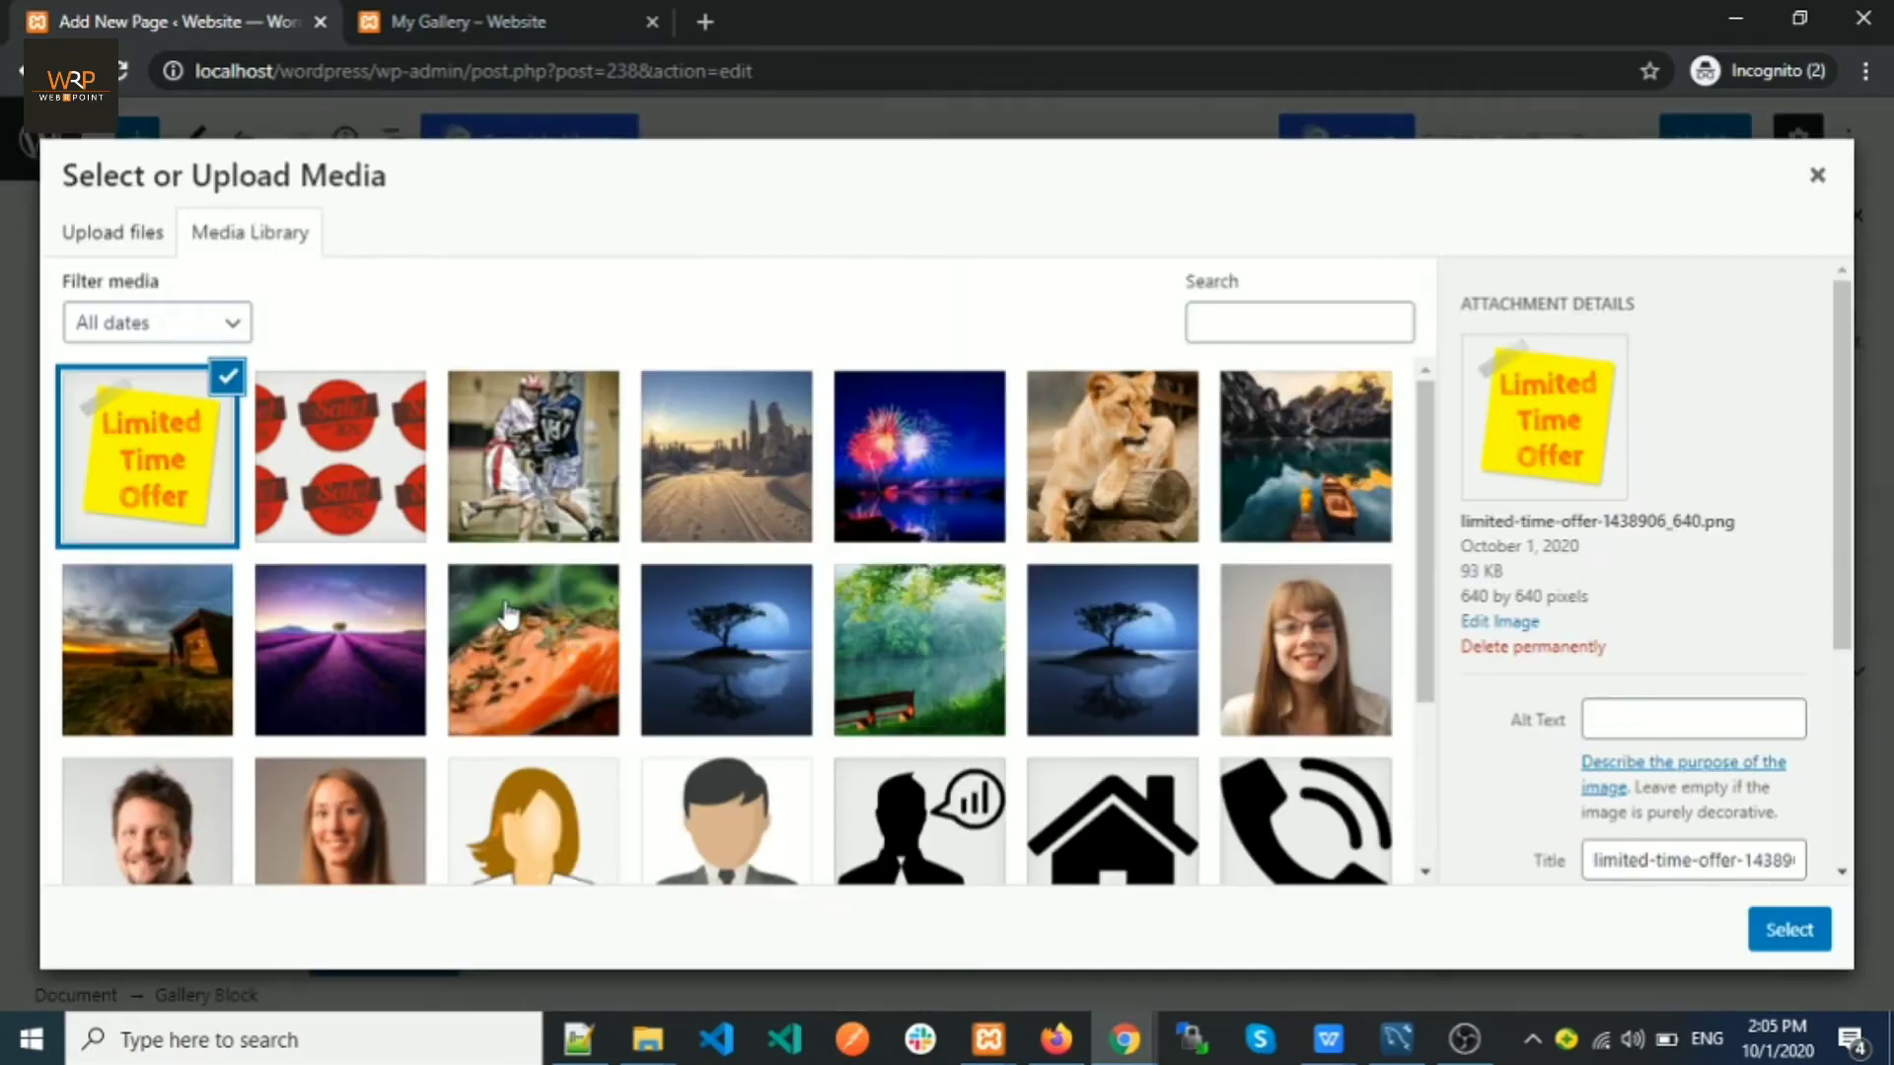
scroll(506, 614, "down", 3)
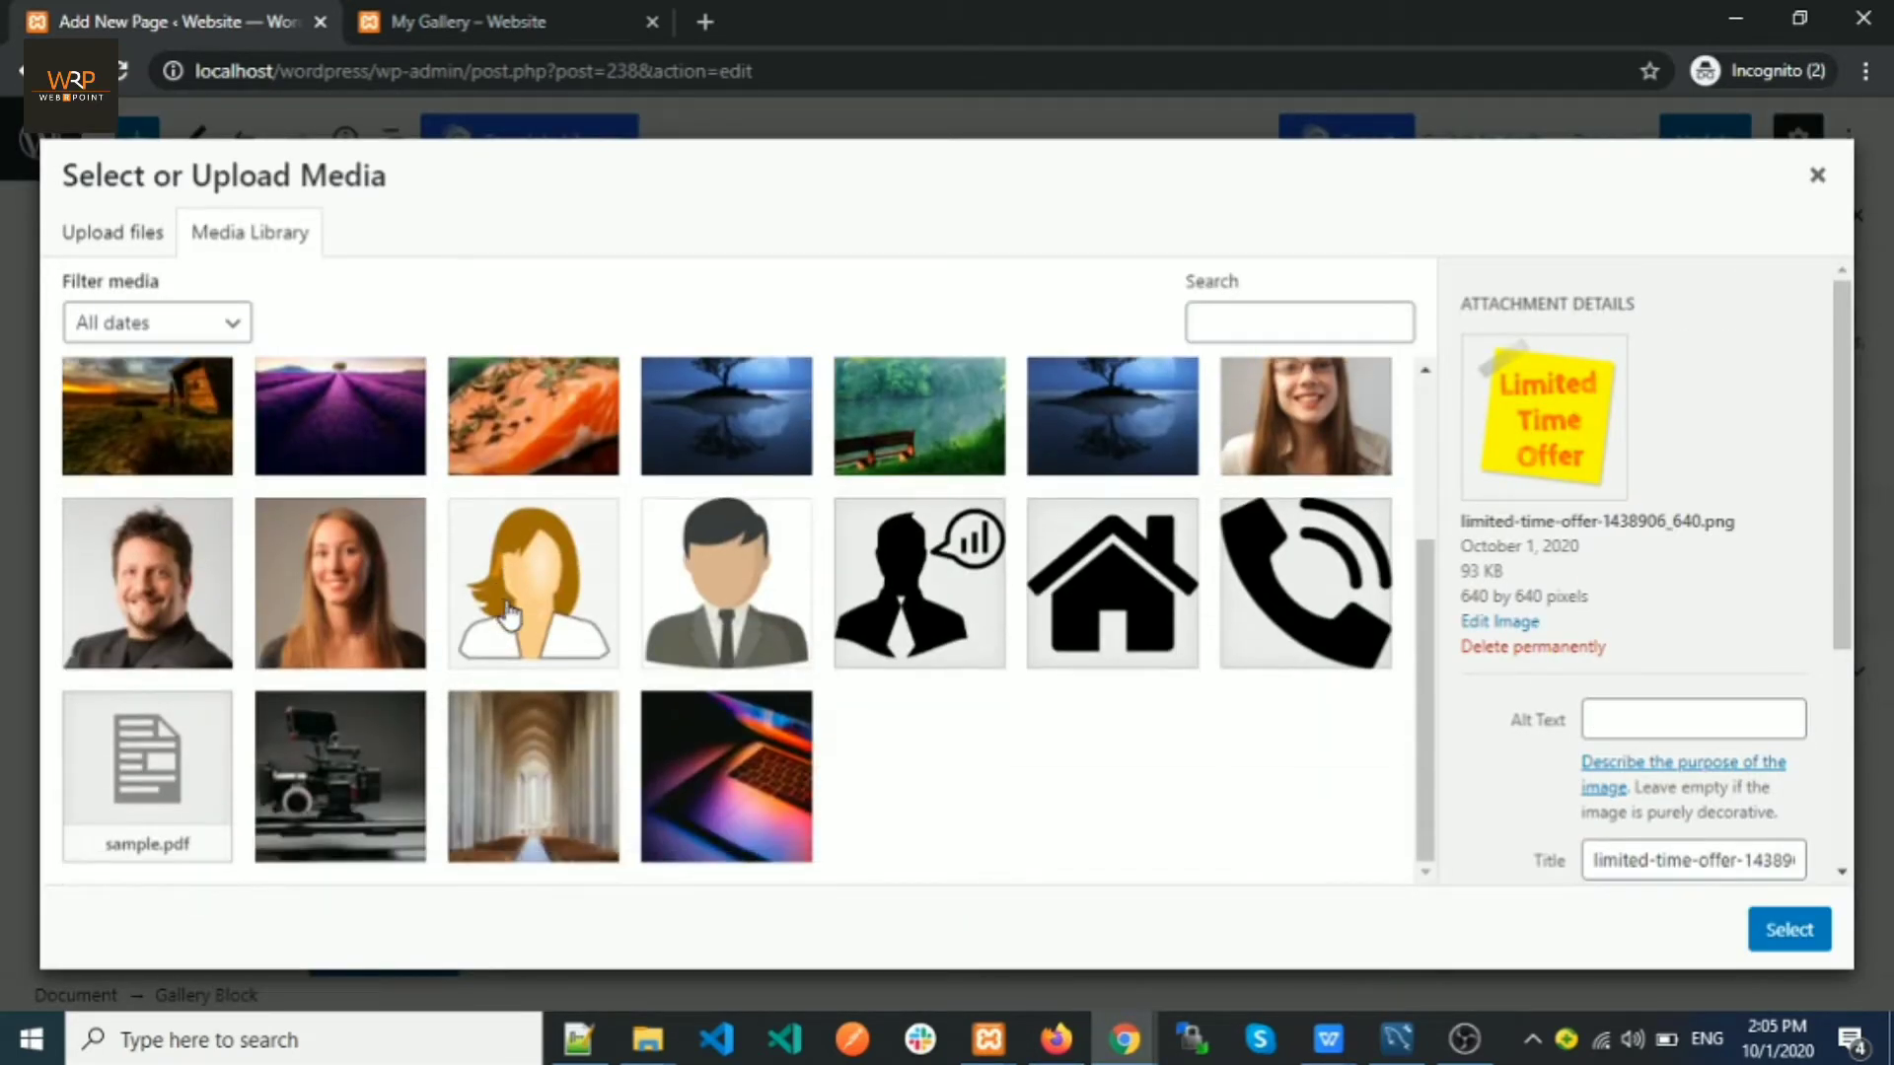
scroll(506, 614, "up", 3)
left_click(527, 649)
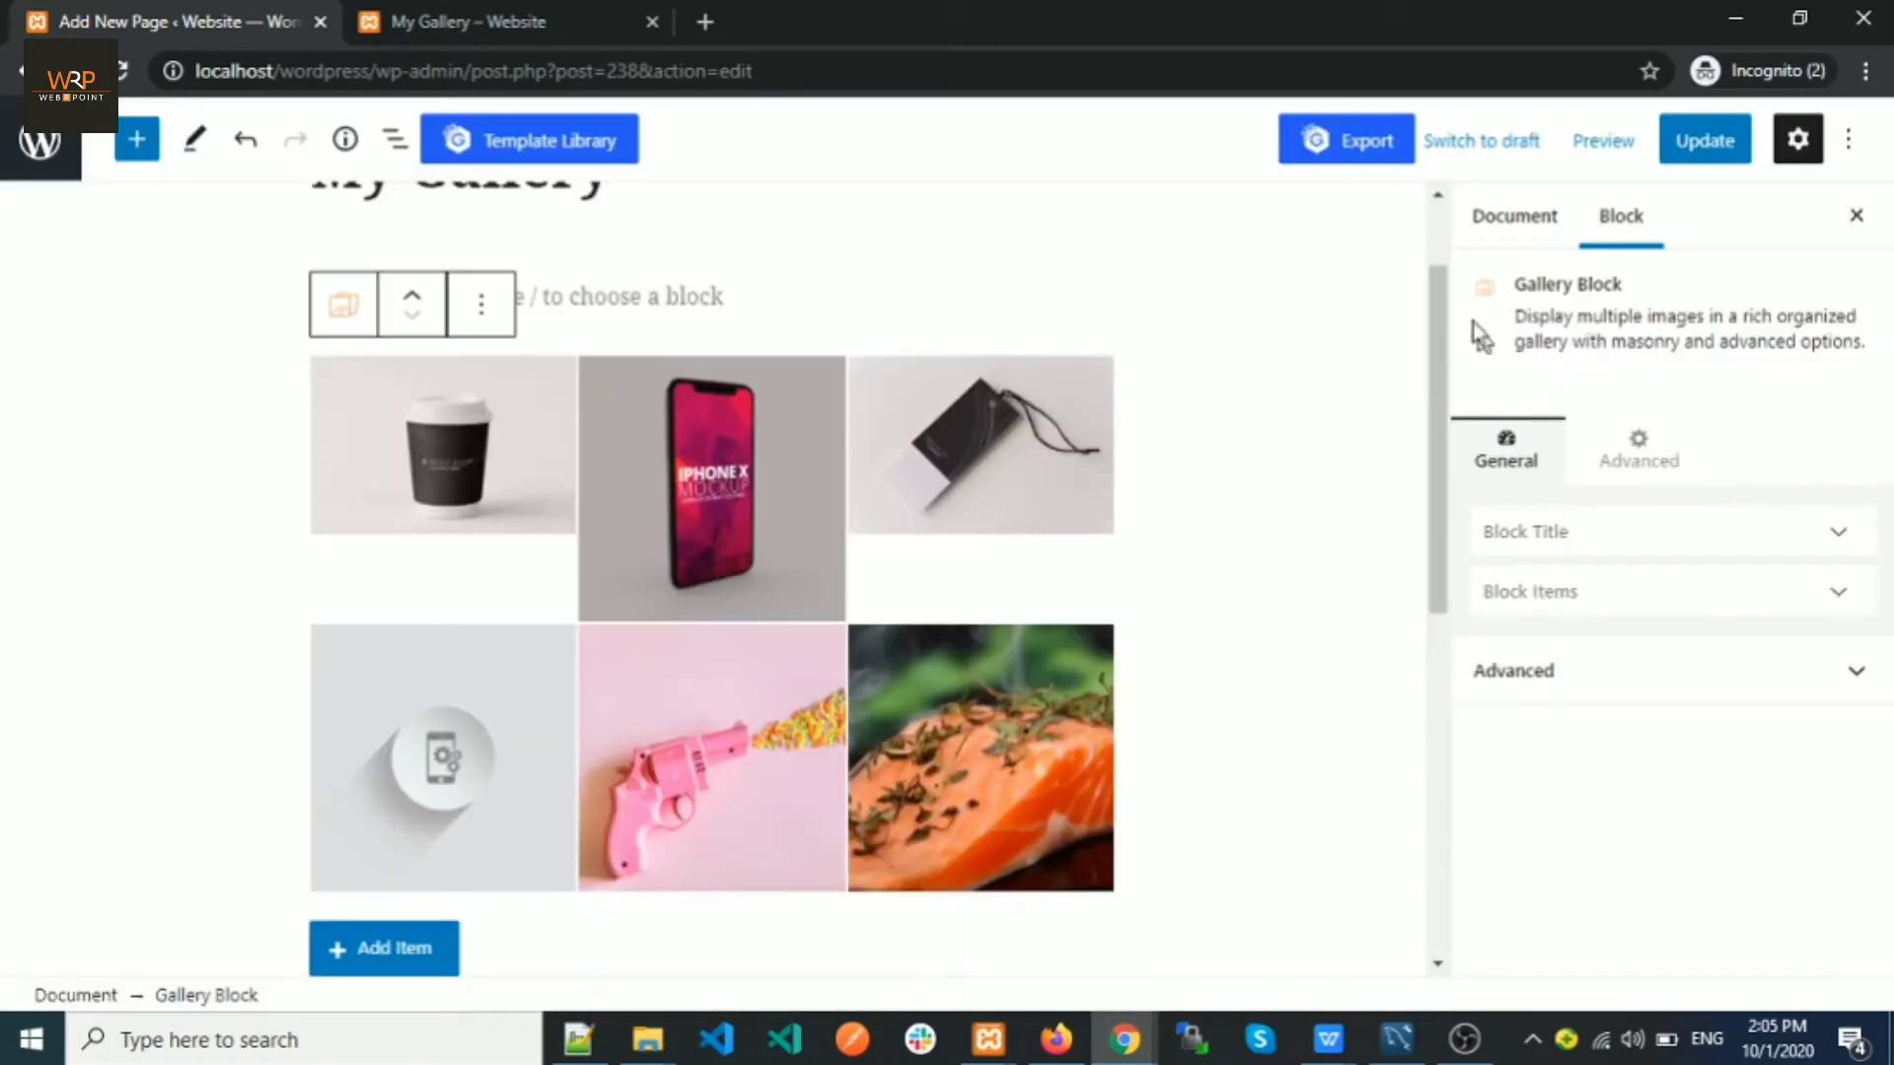
left_click(1721, 146)
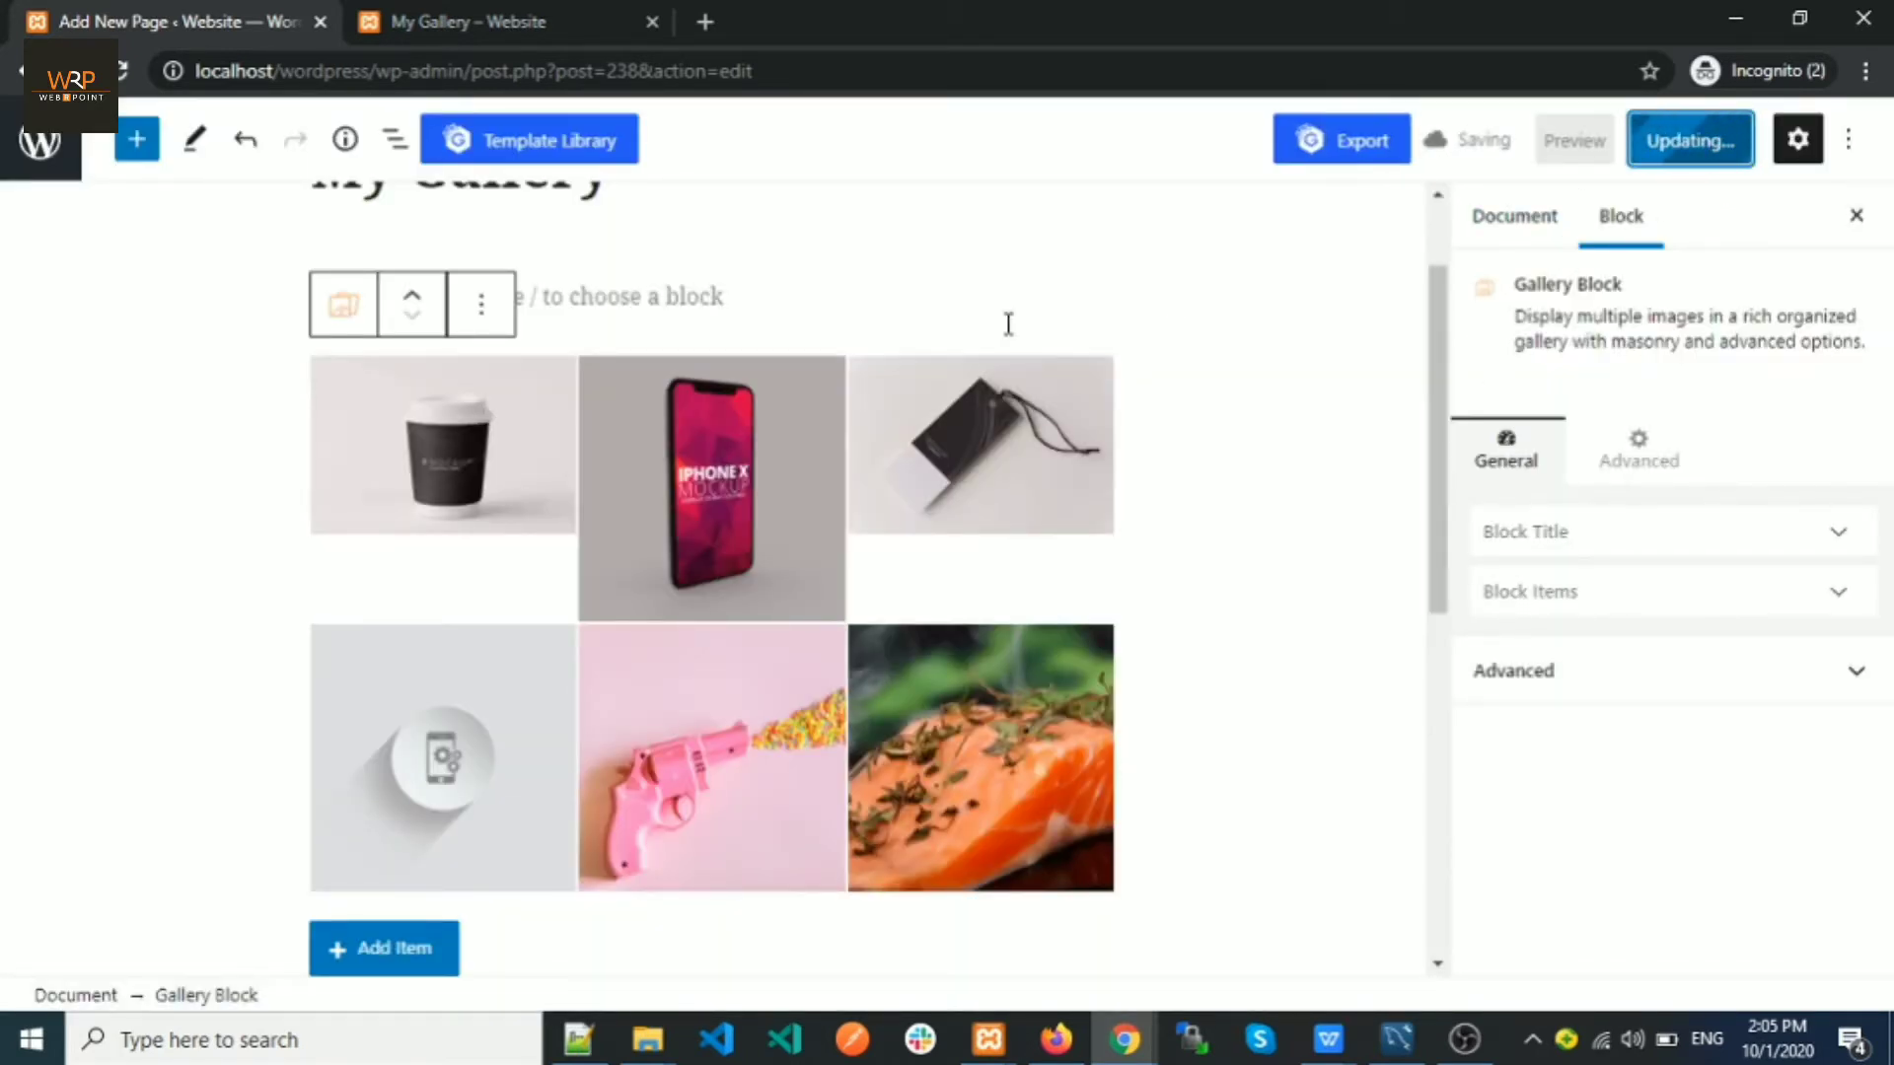
Step: Reload the published My Gallery page and examine the gallery with its replaced image
left_click(468, 22)
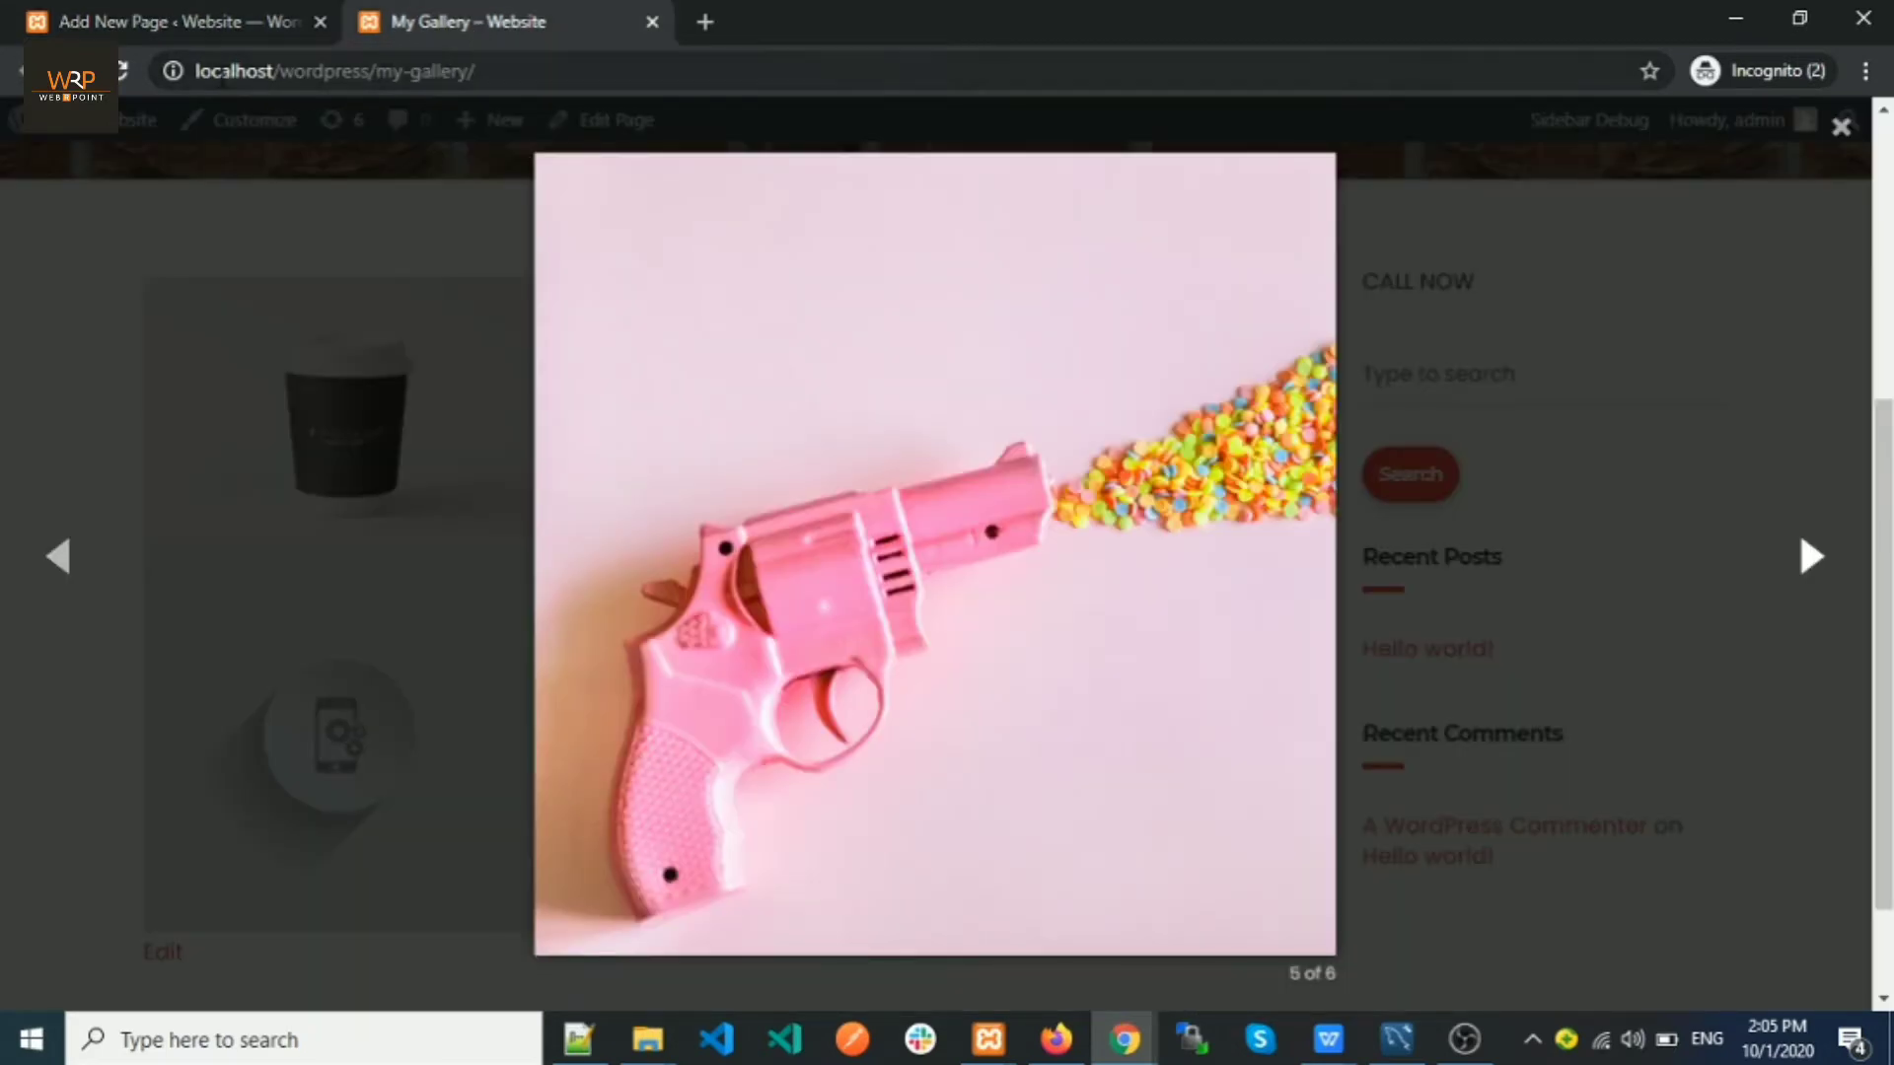
key("F5")
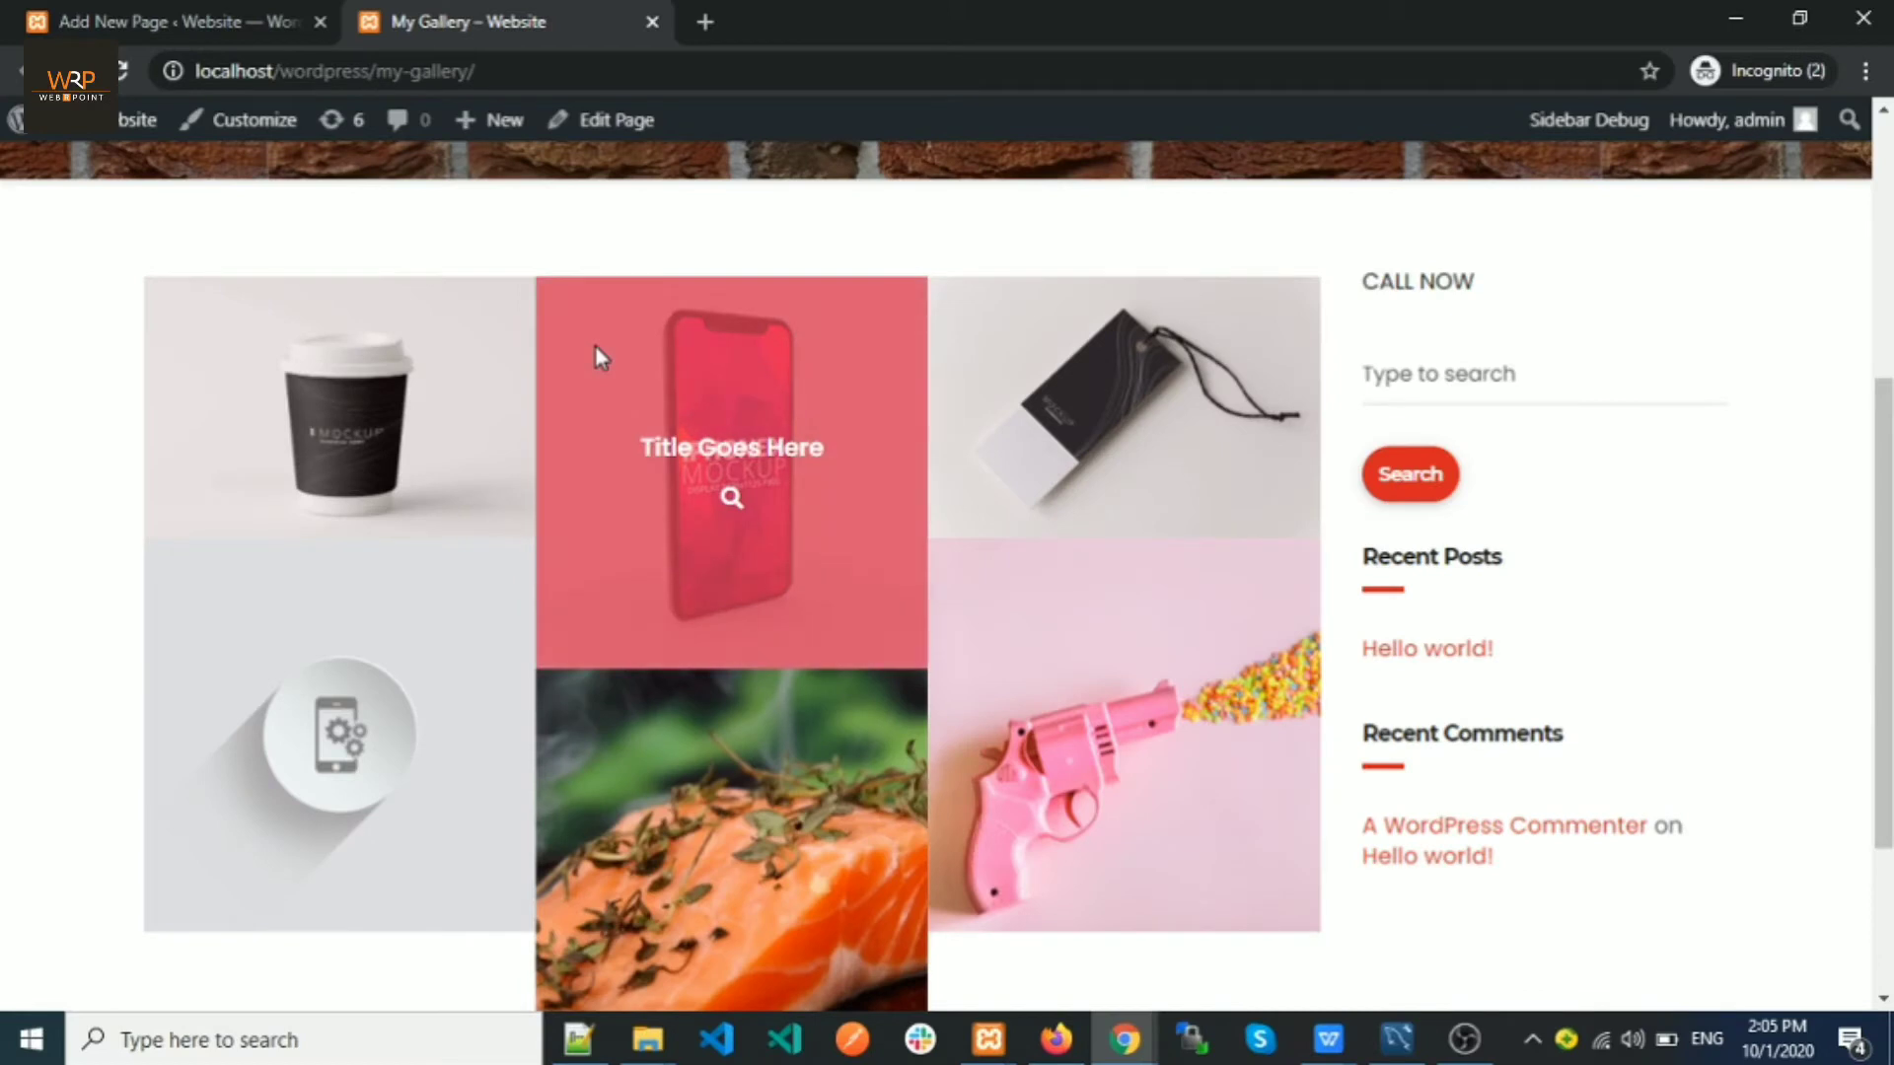
scroll(595, 345, "down", 3)
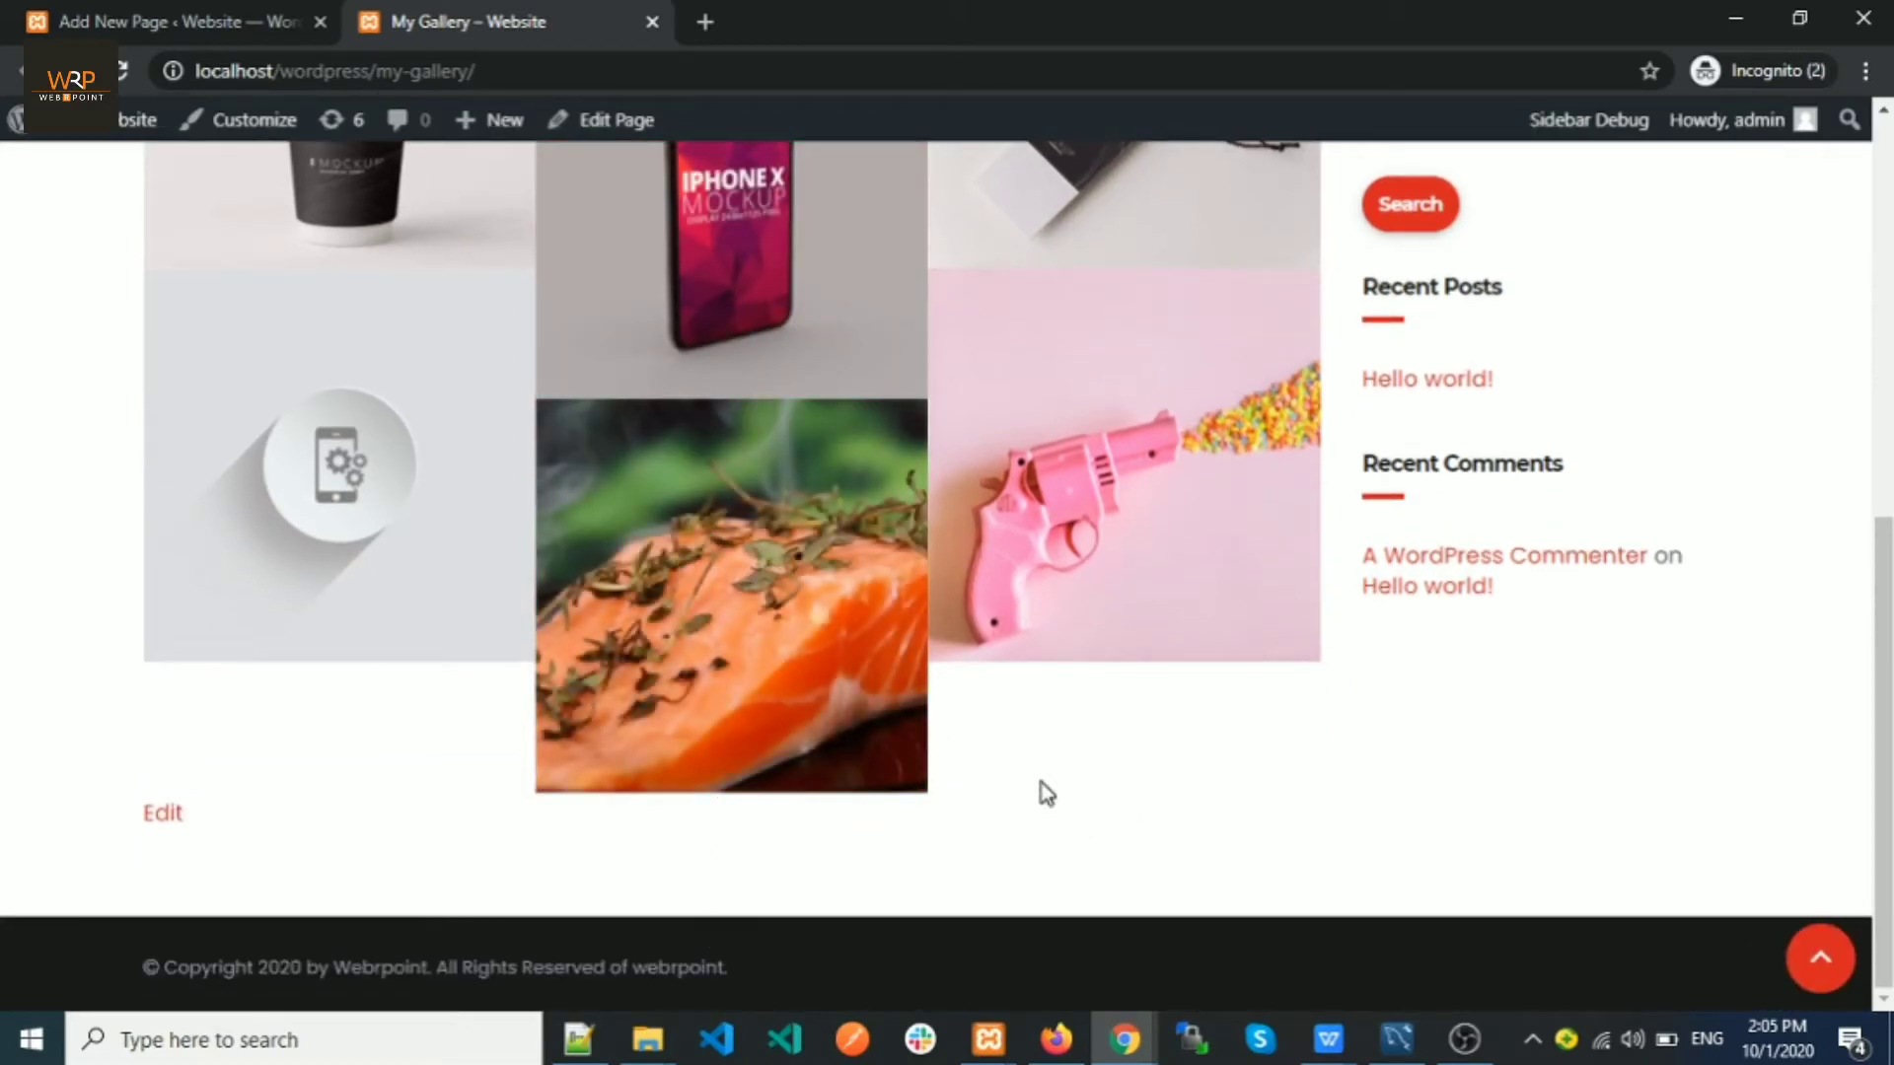
scroll(1046, 793, "up", 4)
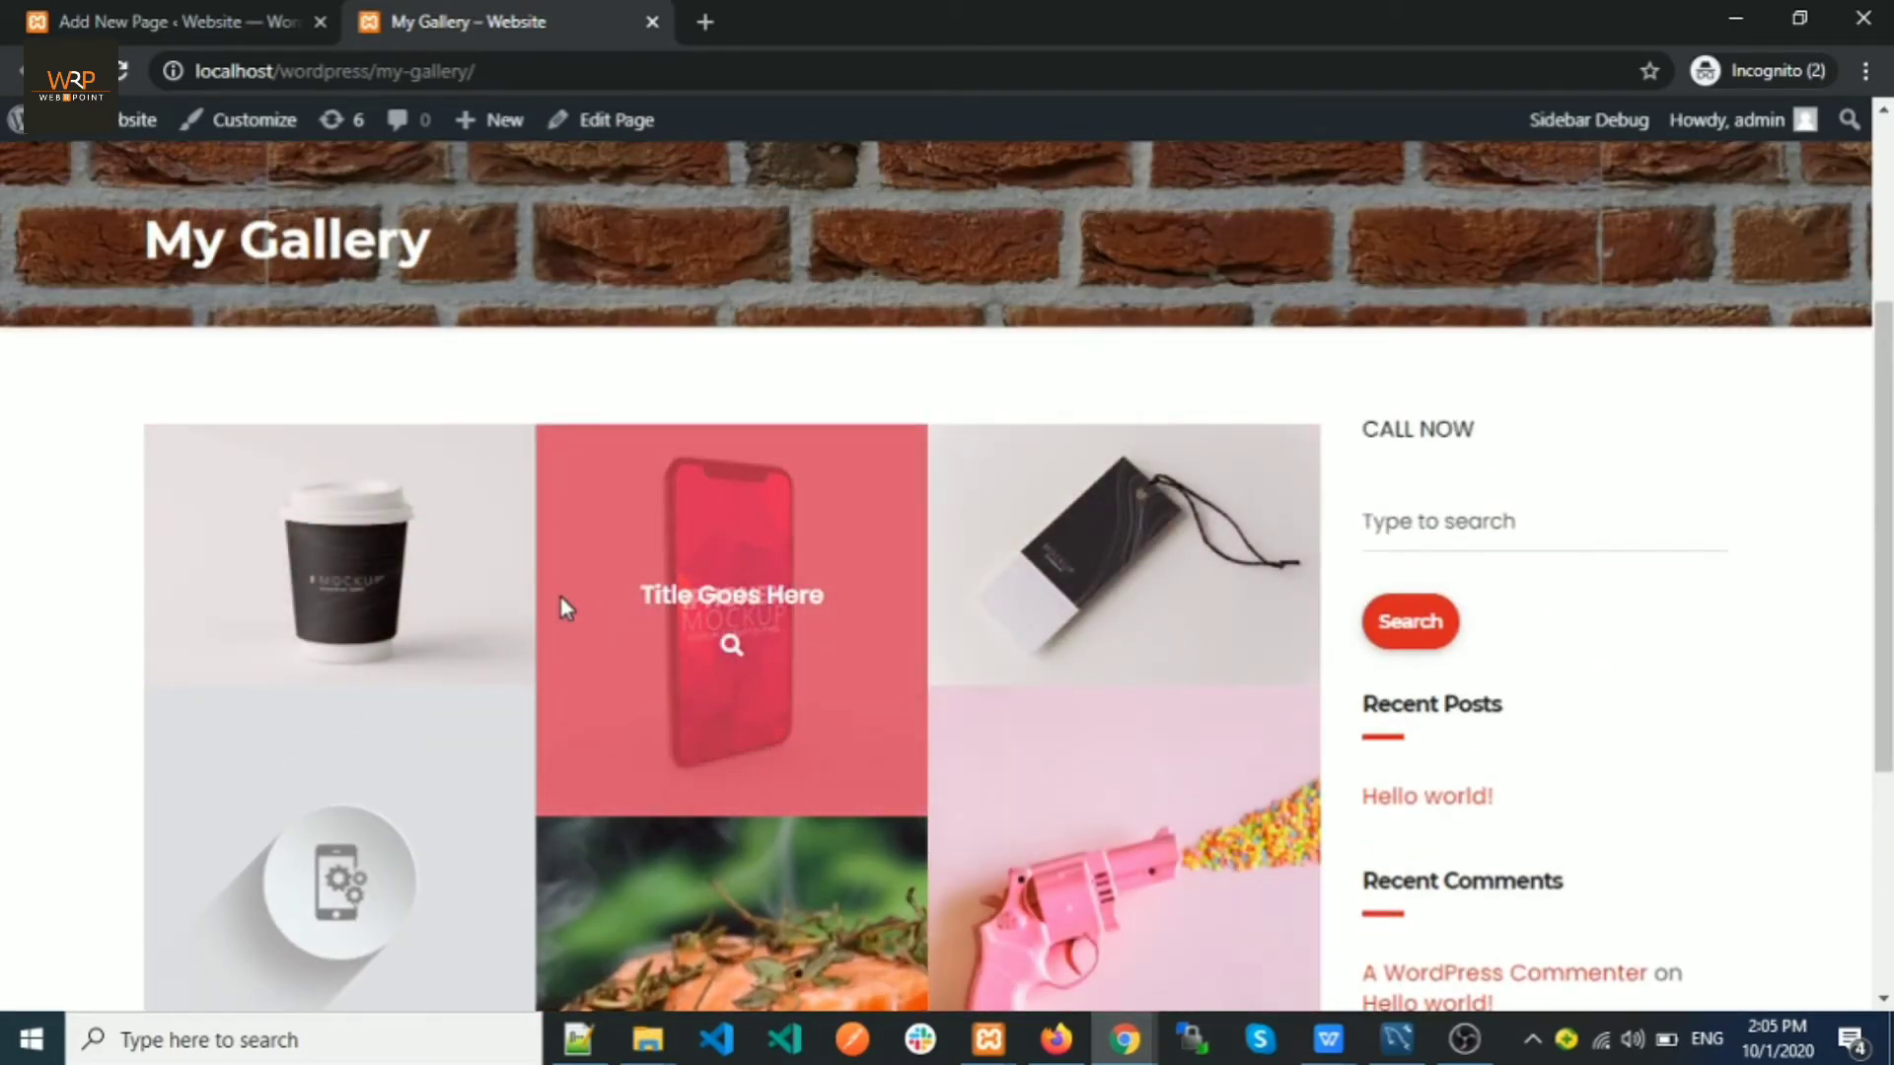
Step: Return to the page editor and examine the gallery block's Block Title setting and advanced Background type options
left_click(245, 20)
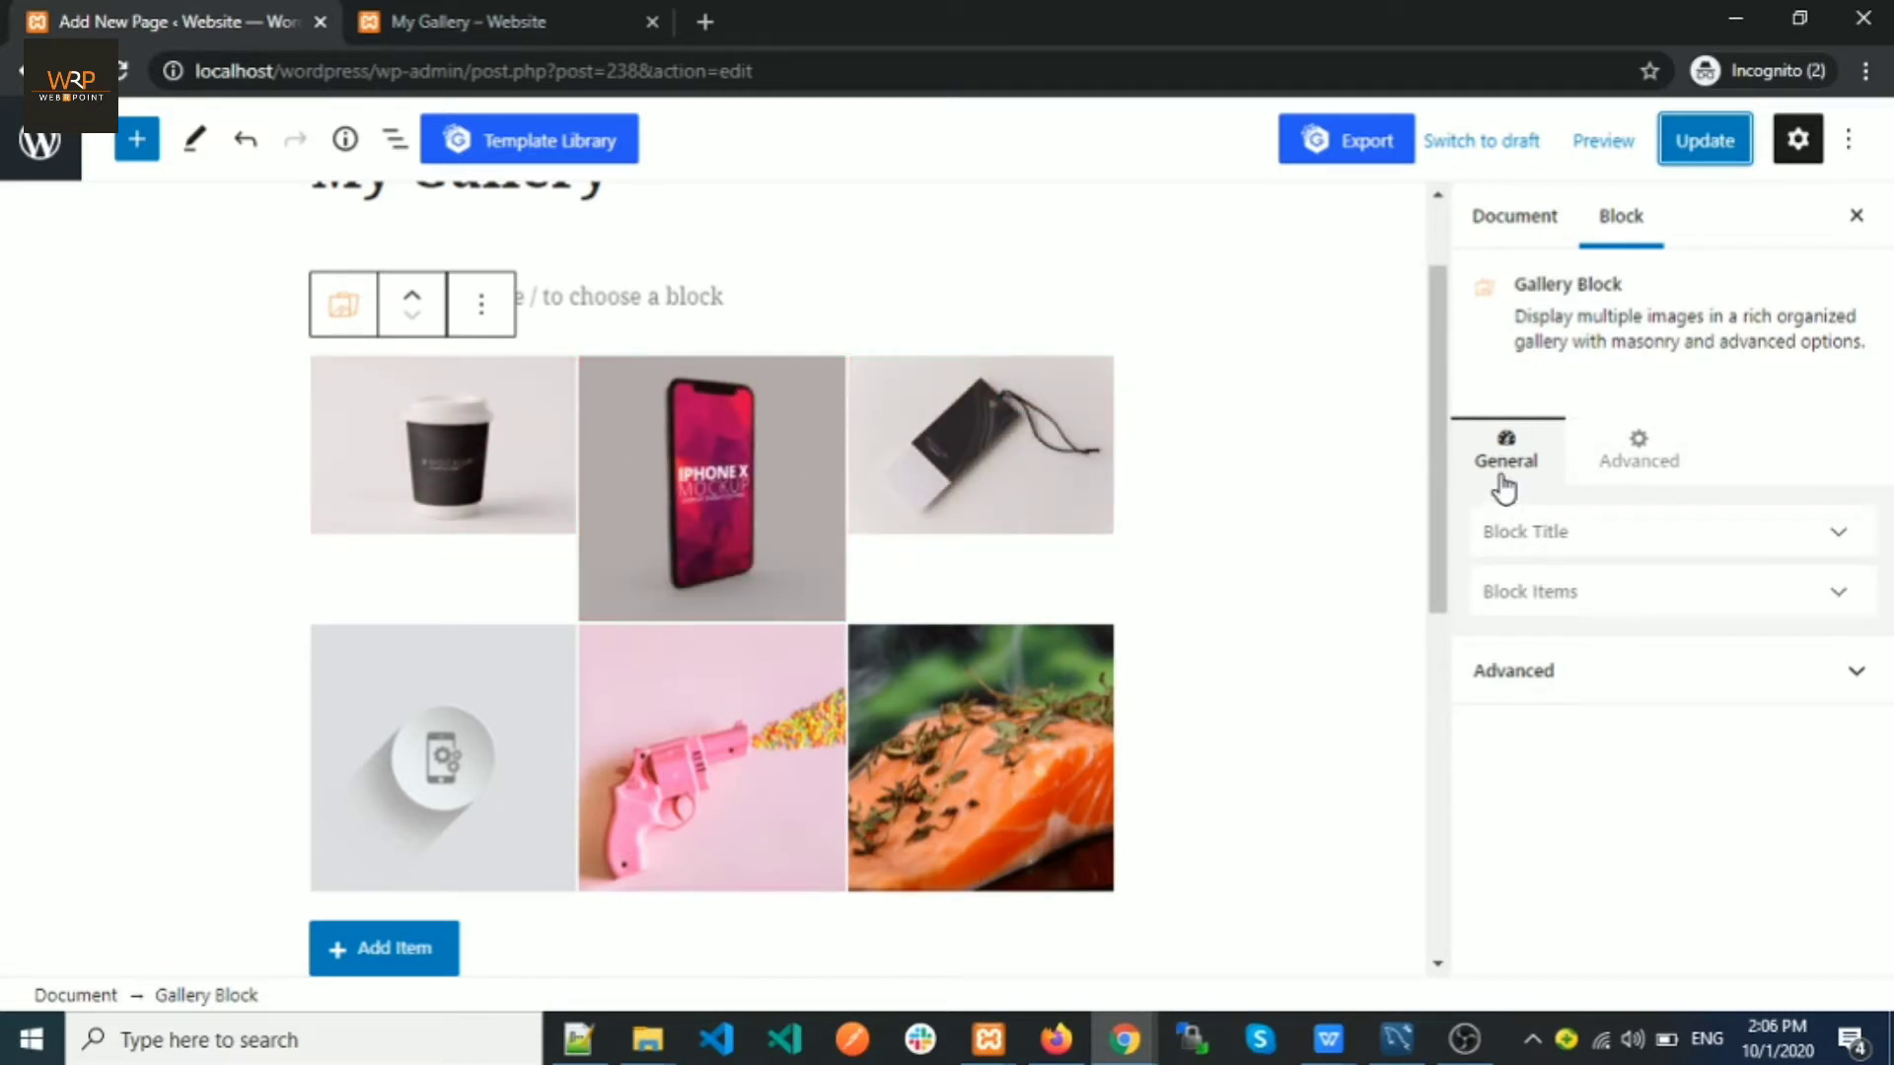
left_click(1532, 558)
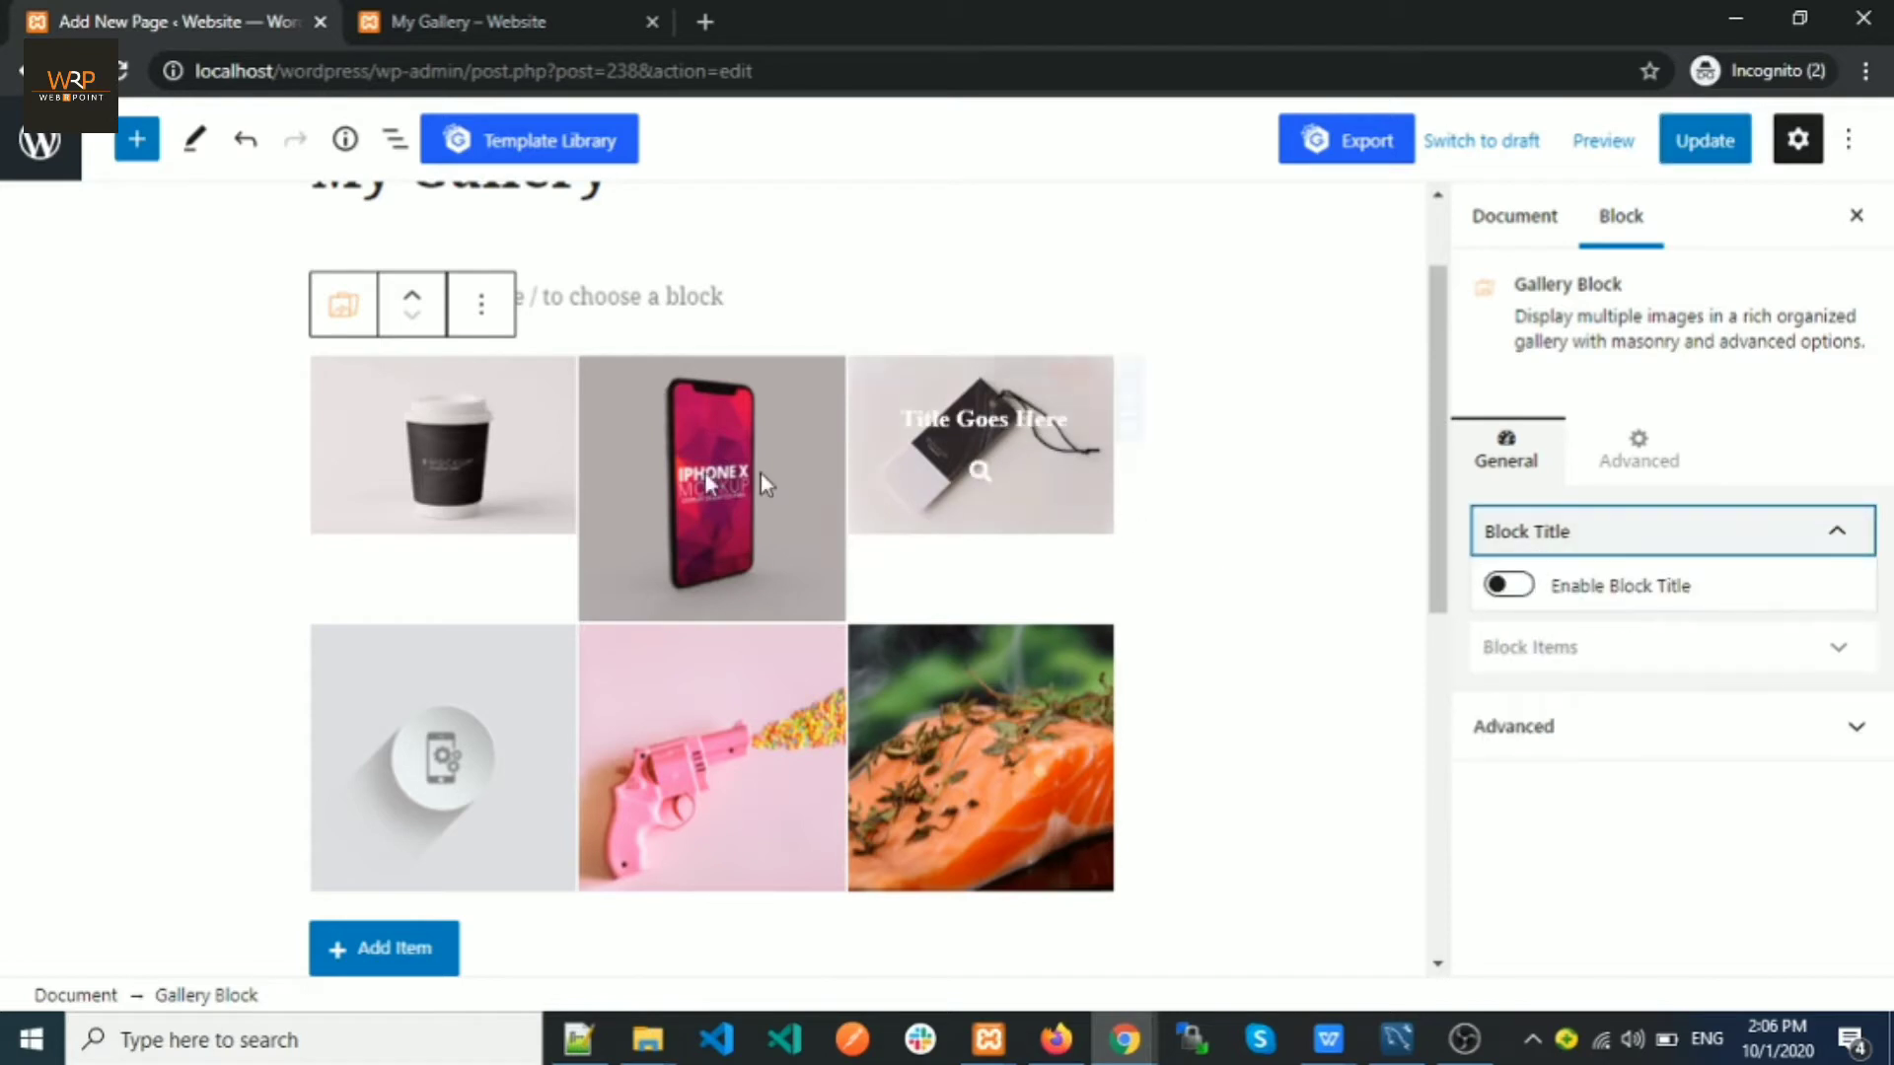
left_click(1551, 532)
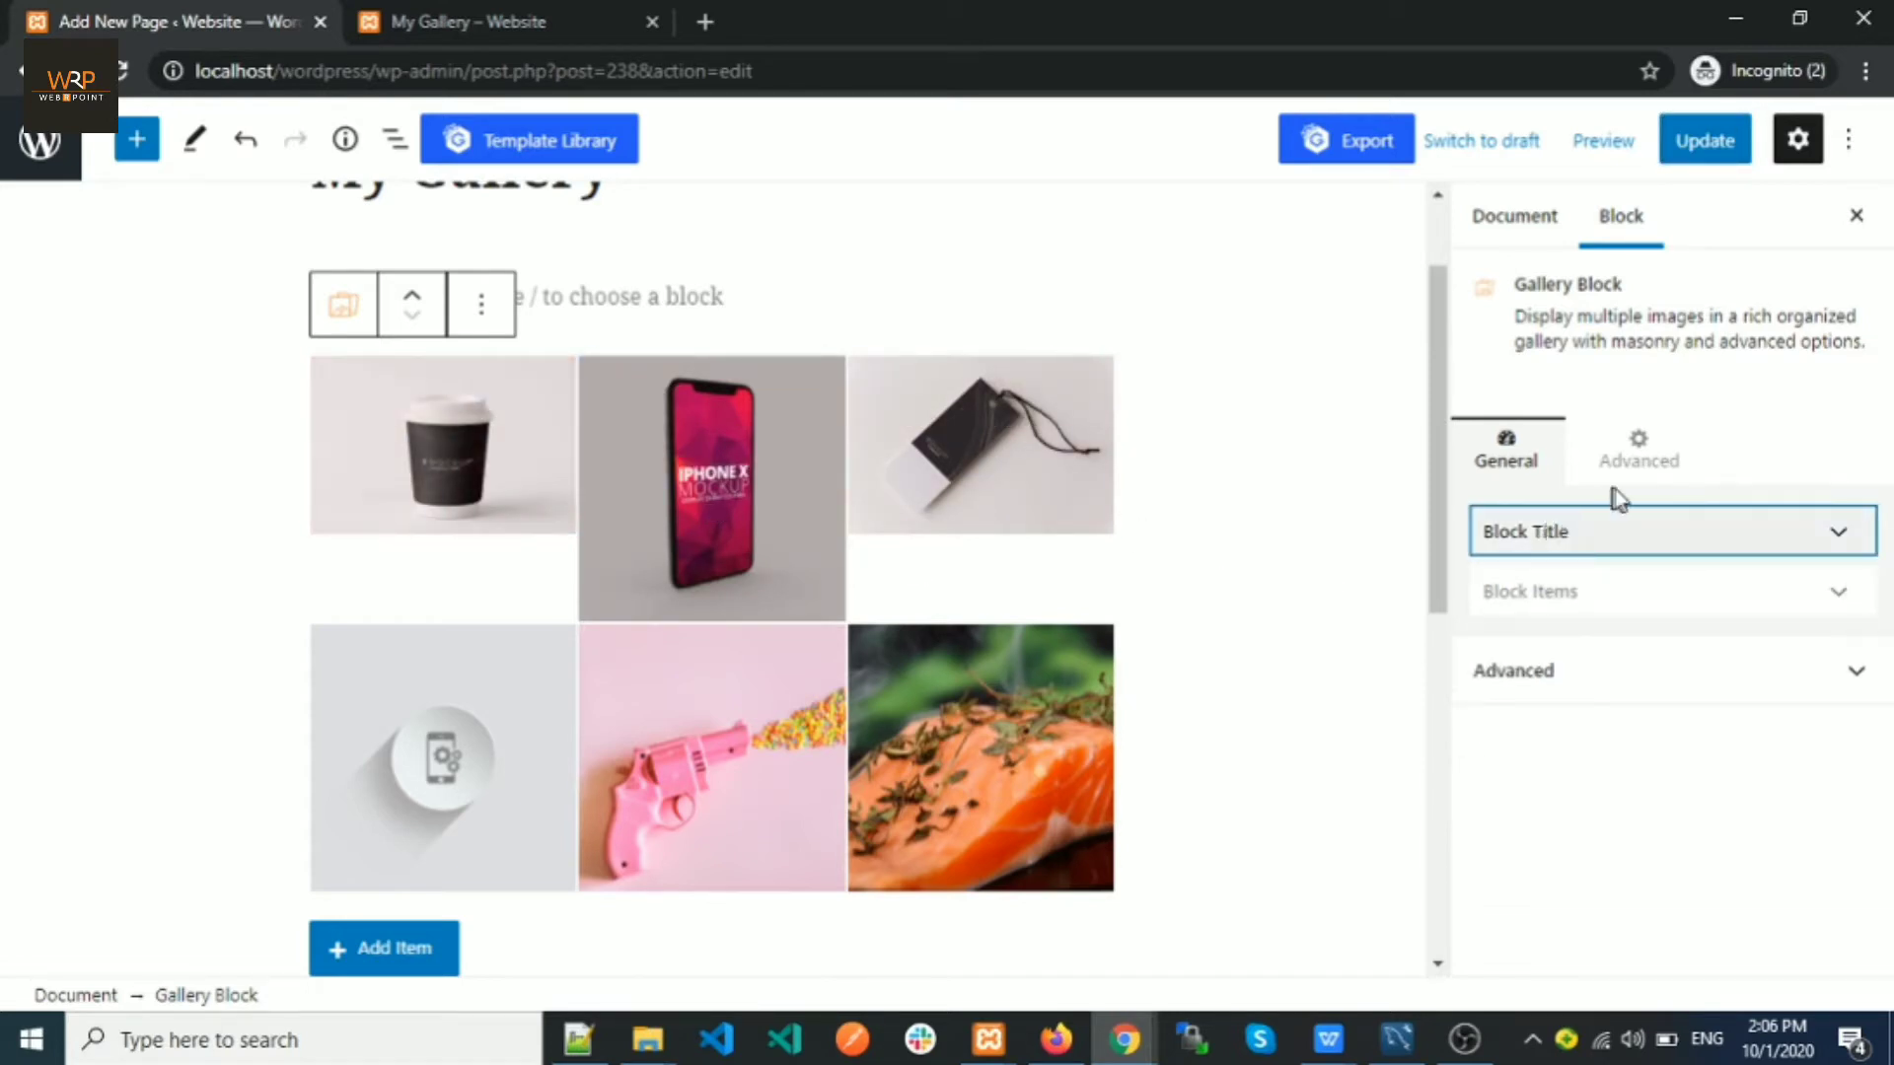
left_click(1640, 485)
scroll(1725, 617, "down", 2)
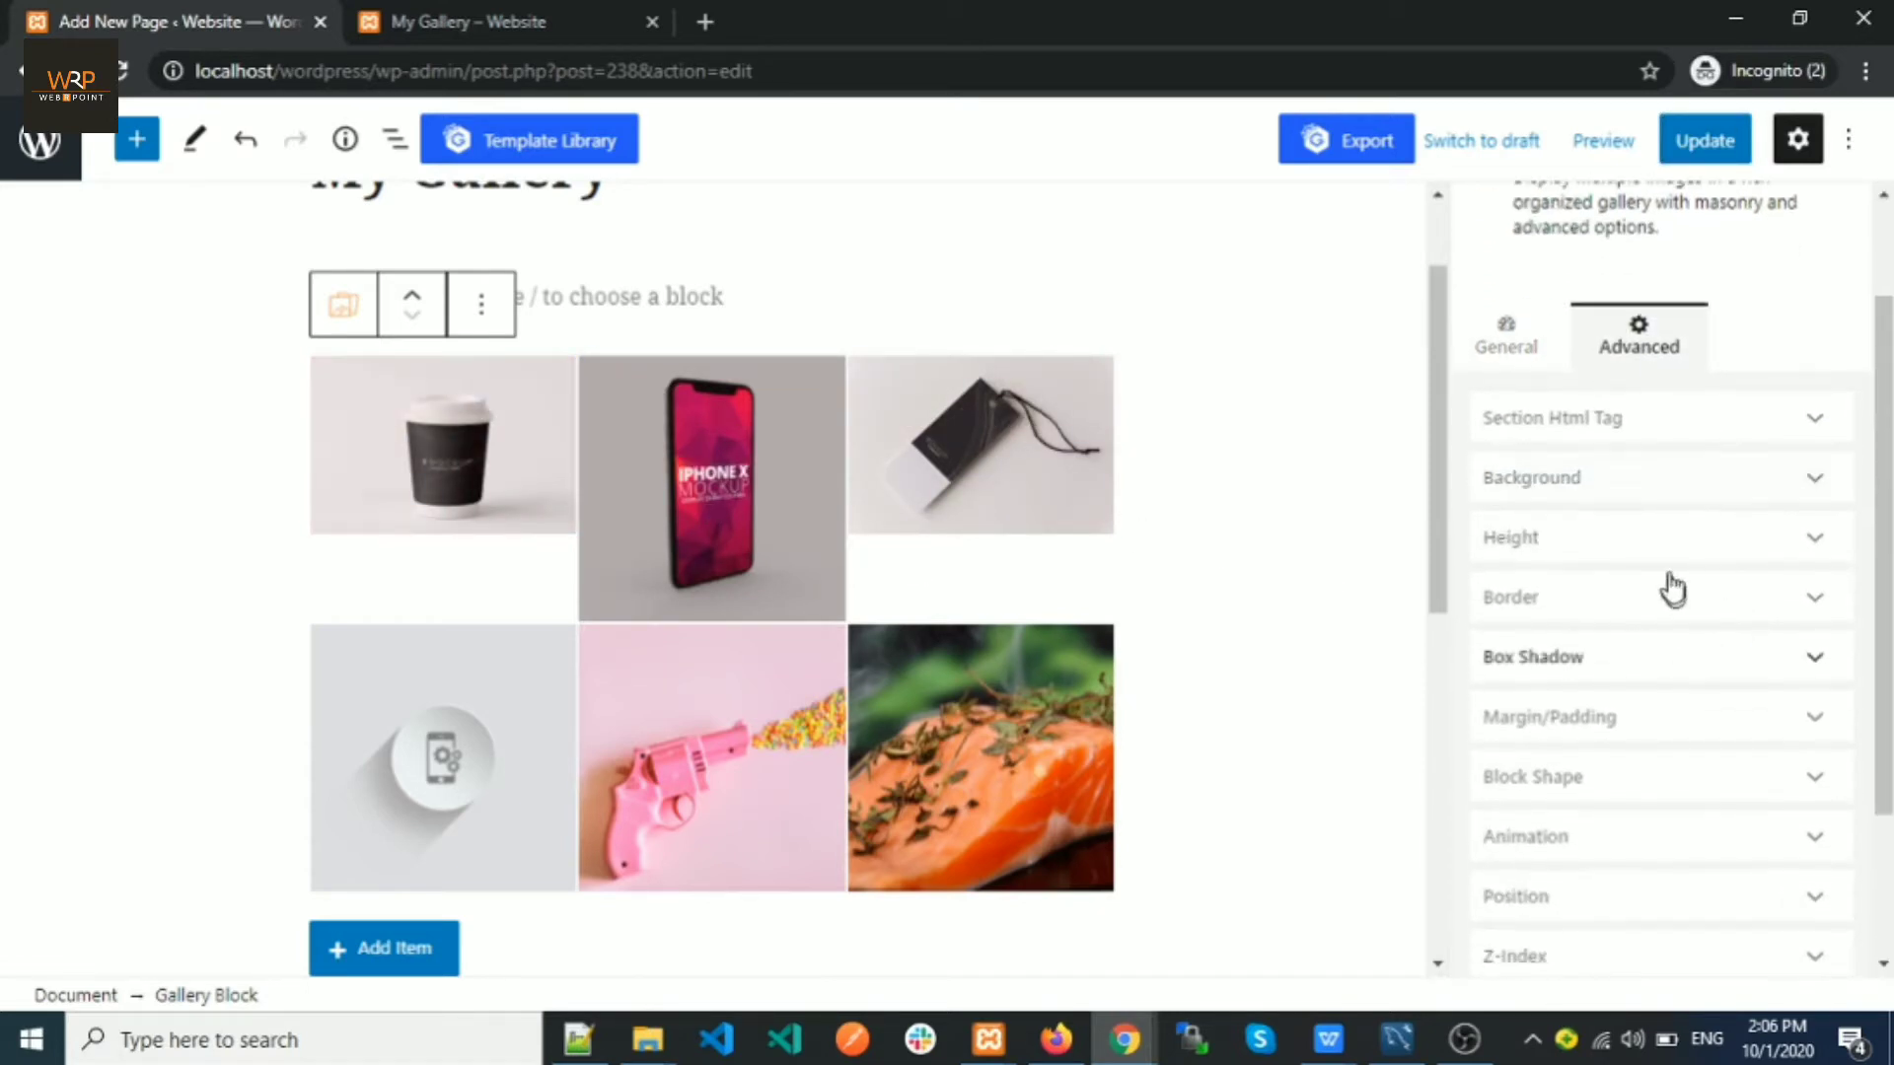
left_click(1570, 501)
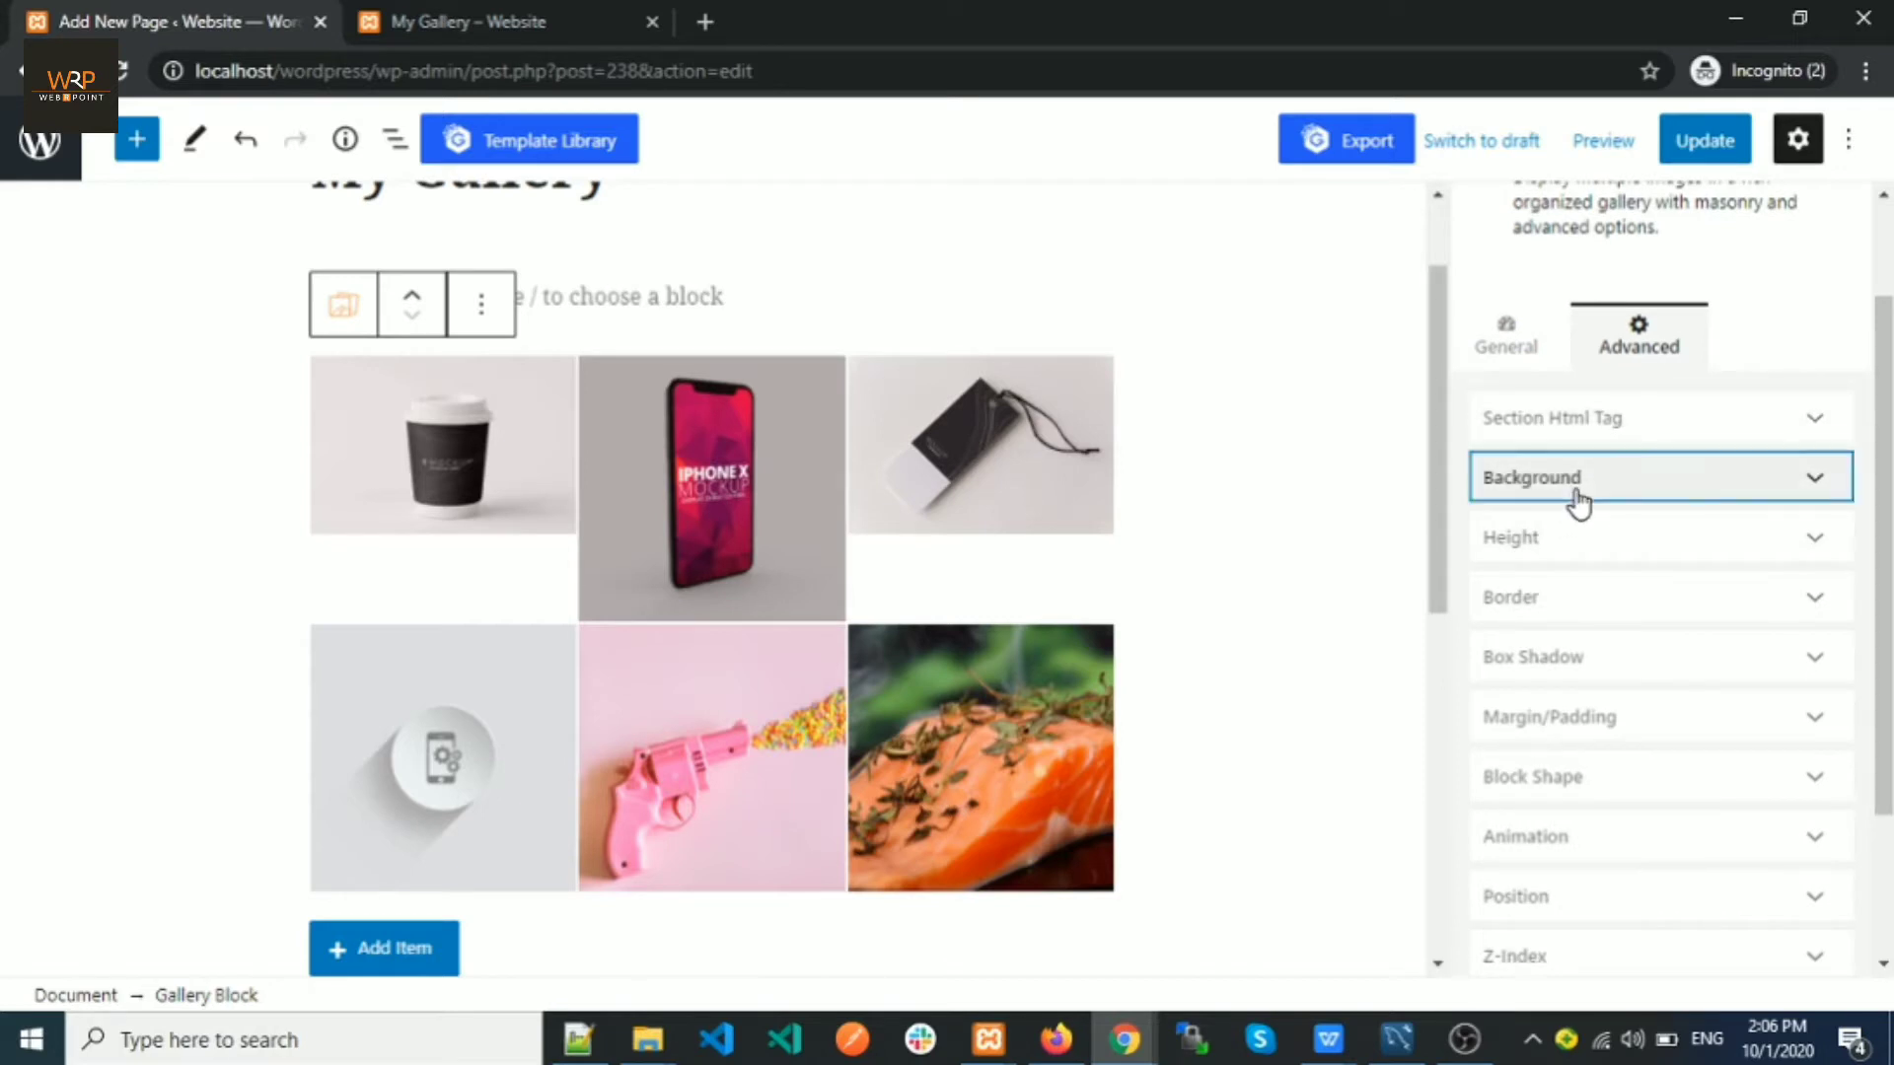
left_click(1580, 584)
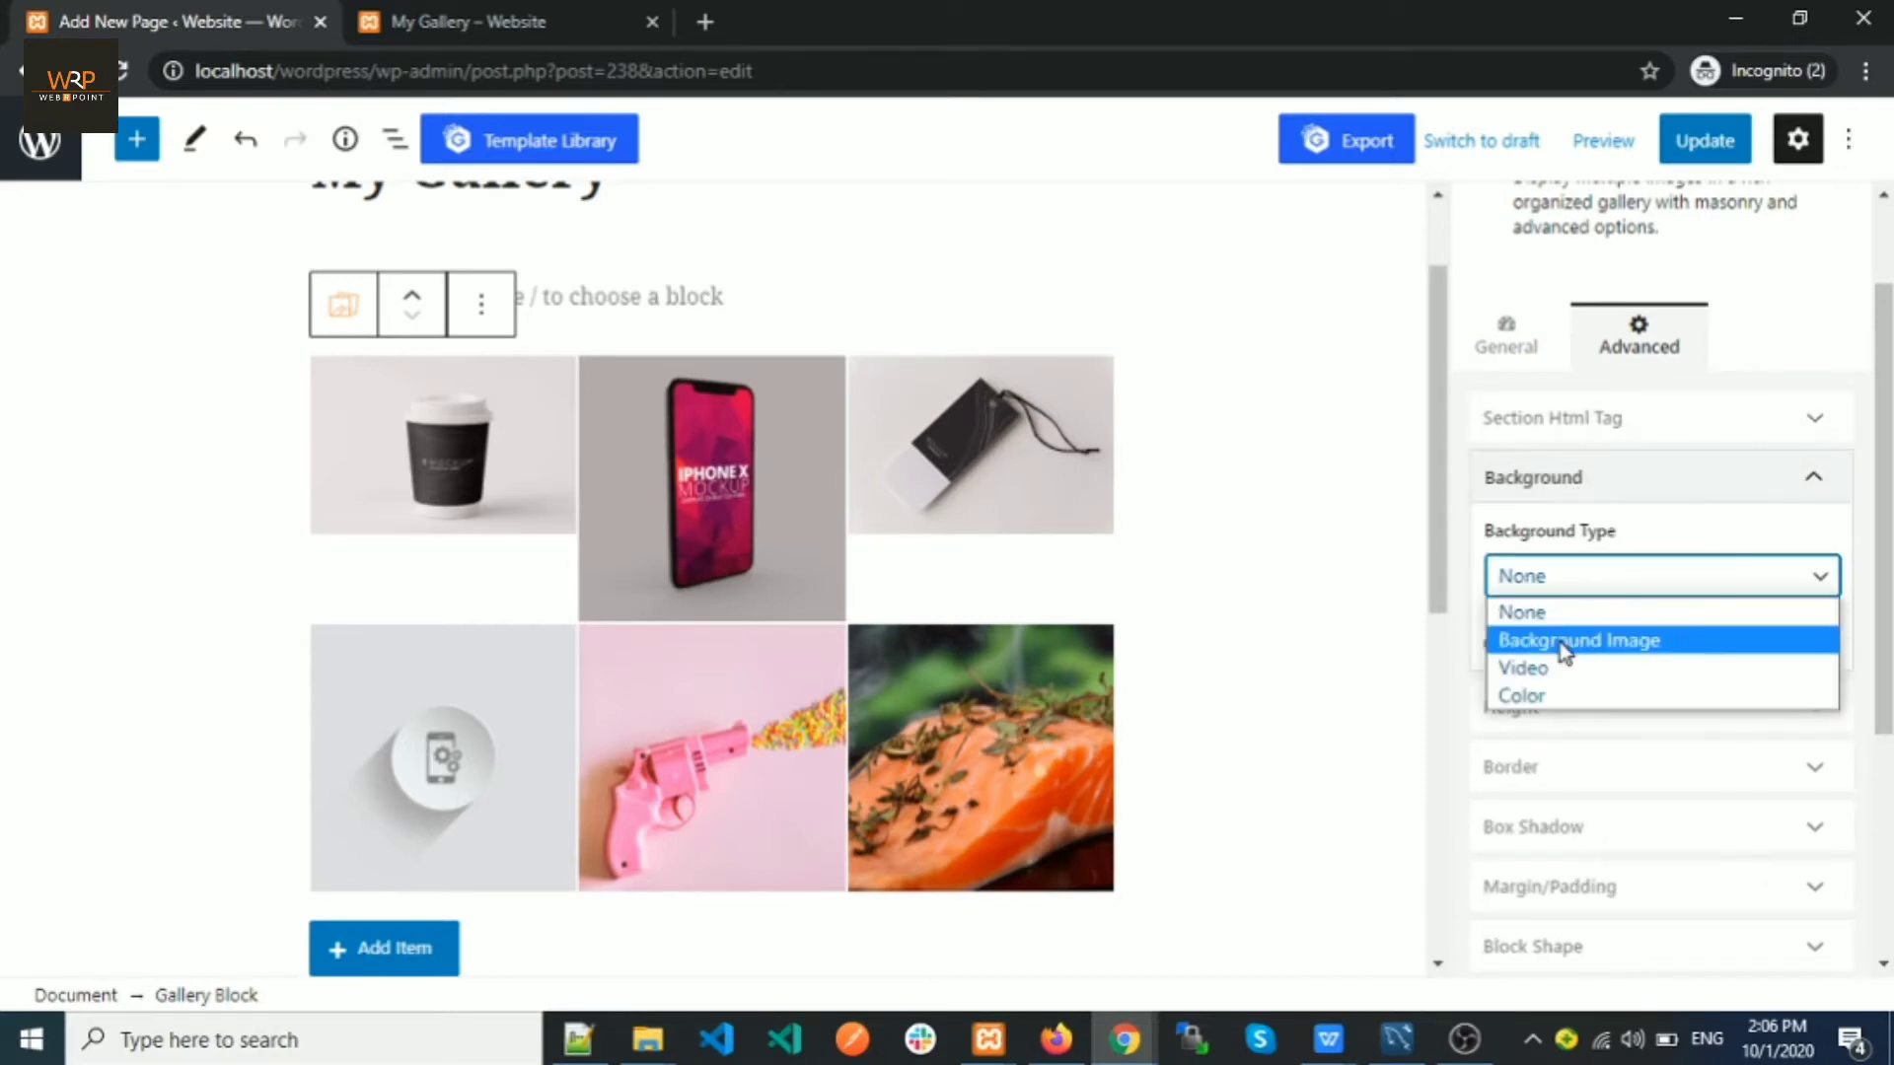
left_click(1589, 540)
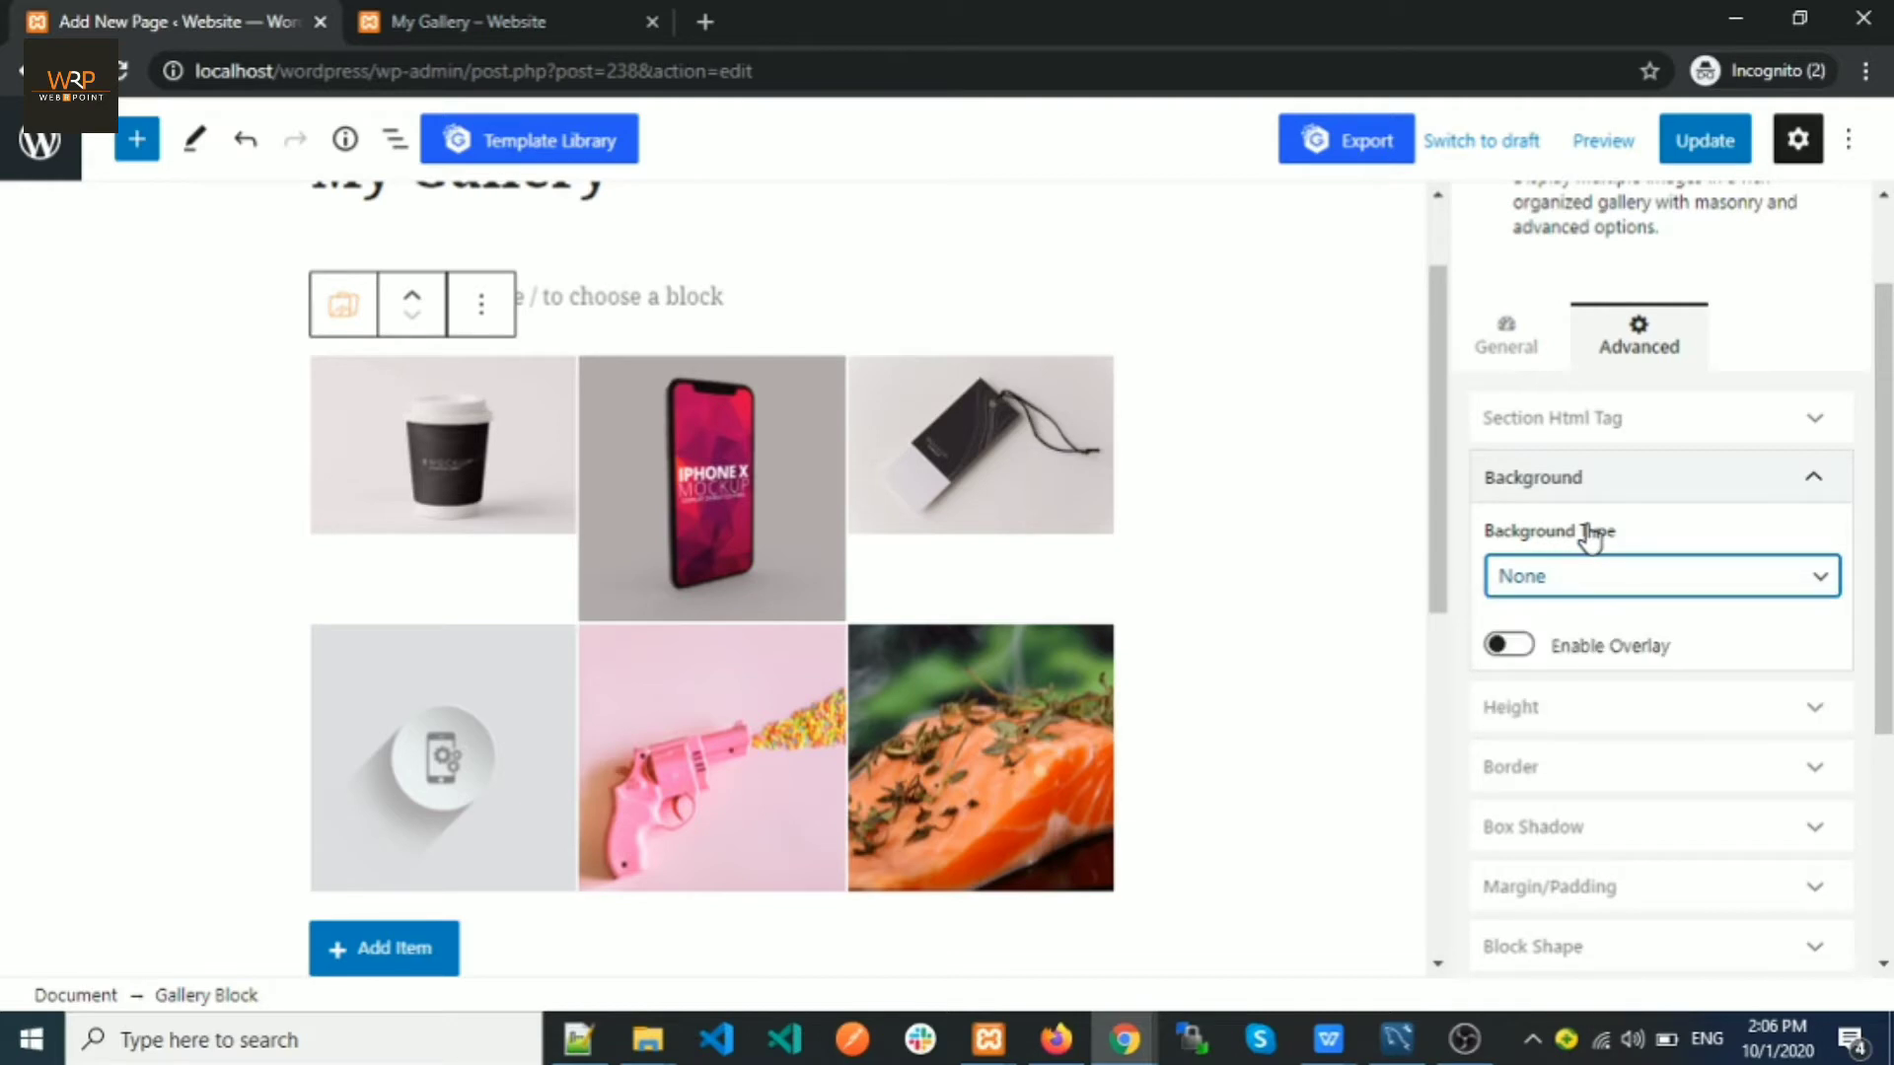
scroll(1590, 659, "down", 3)
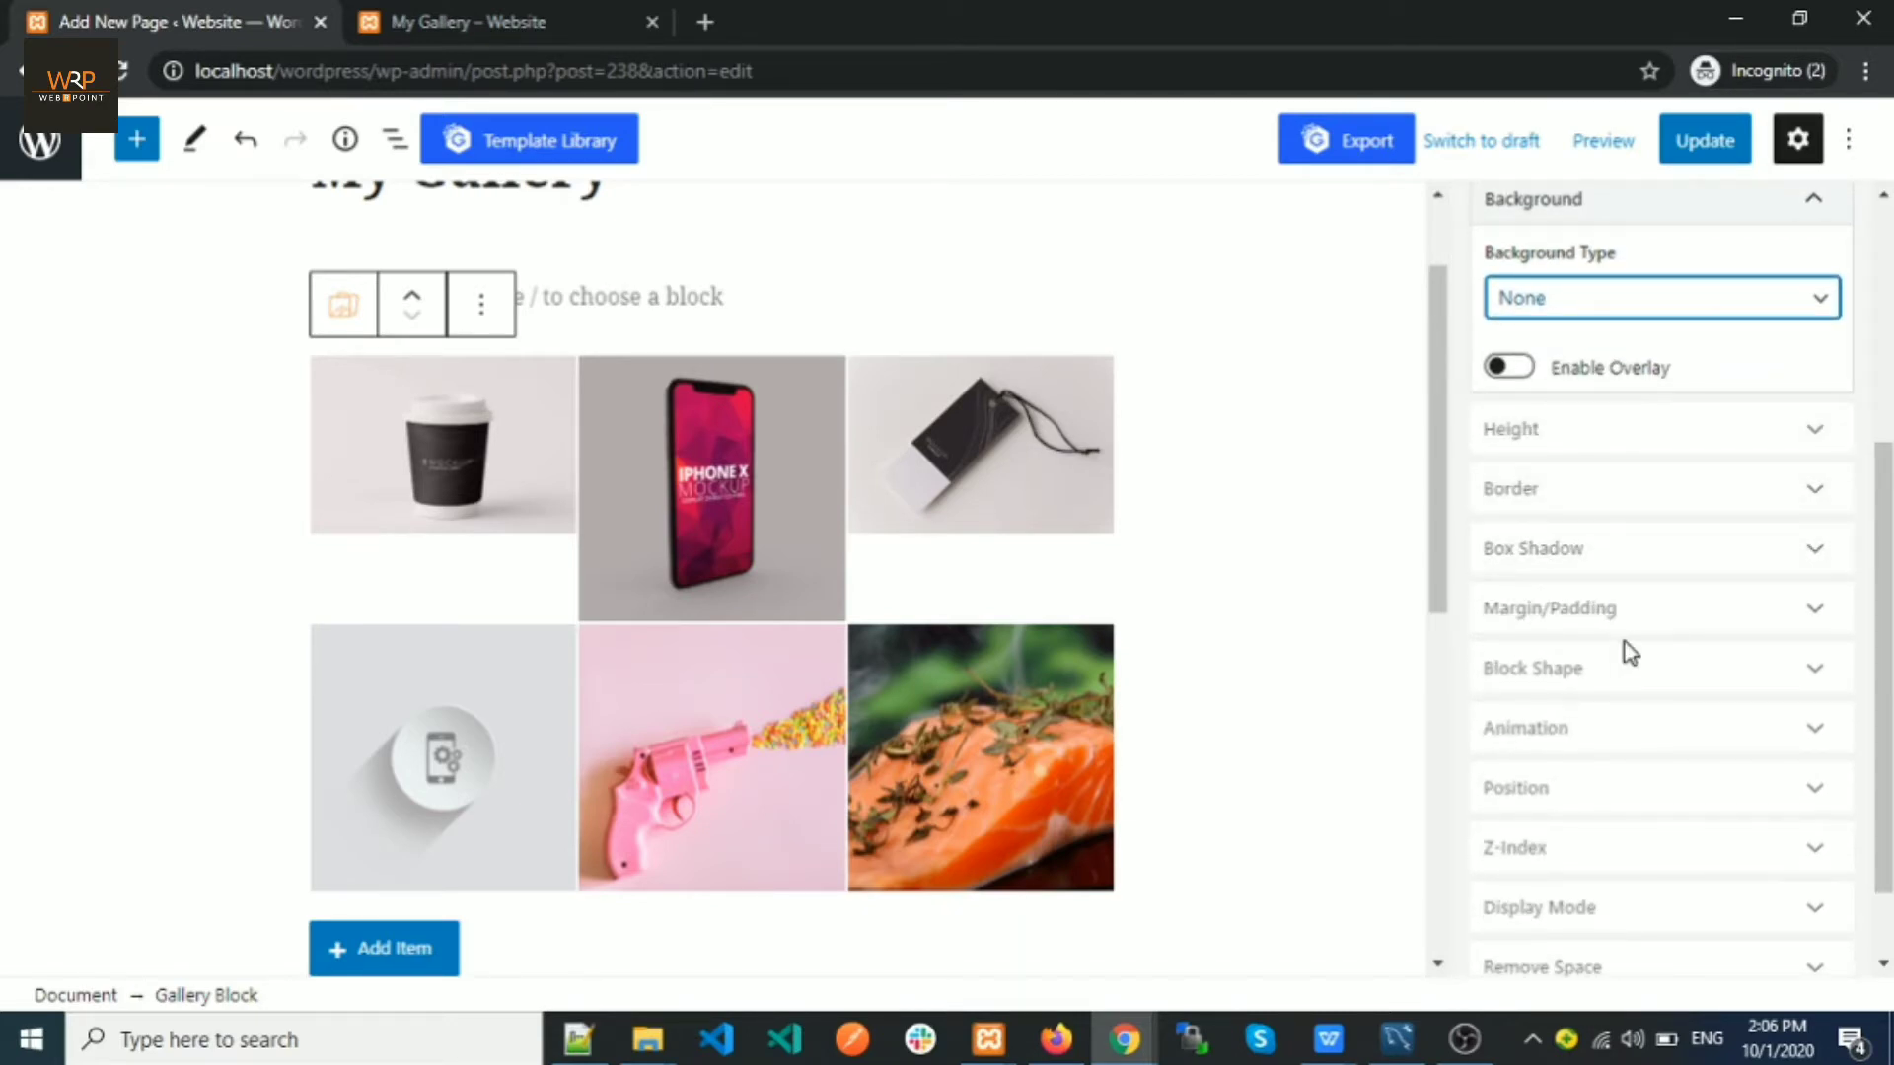
scroll(1623, 644, "down", 1)
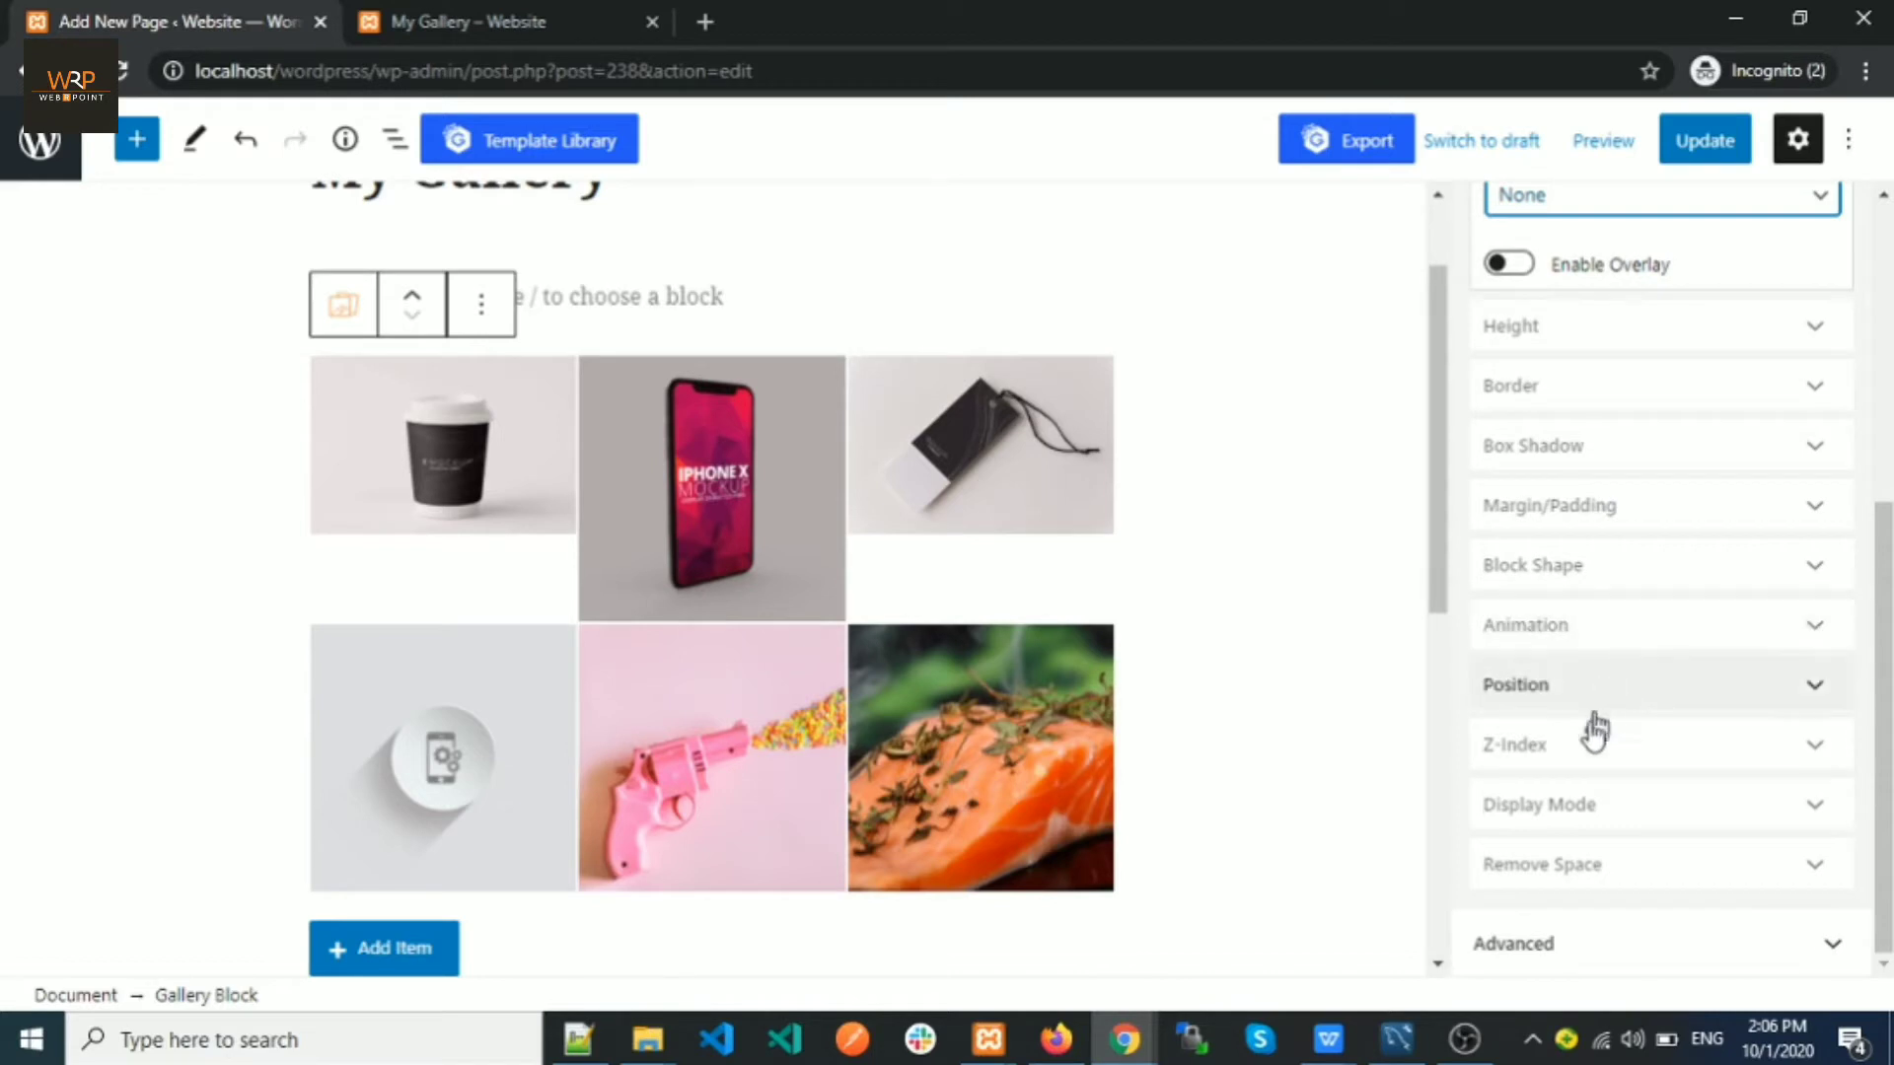
Step: Examine the gallery block's Display Mode, Remove Space and additional CSS class settings
left_click(1594, 807)
scroll(1640, 693, "down", 3)
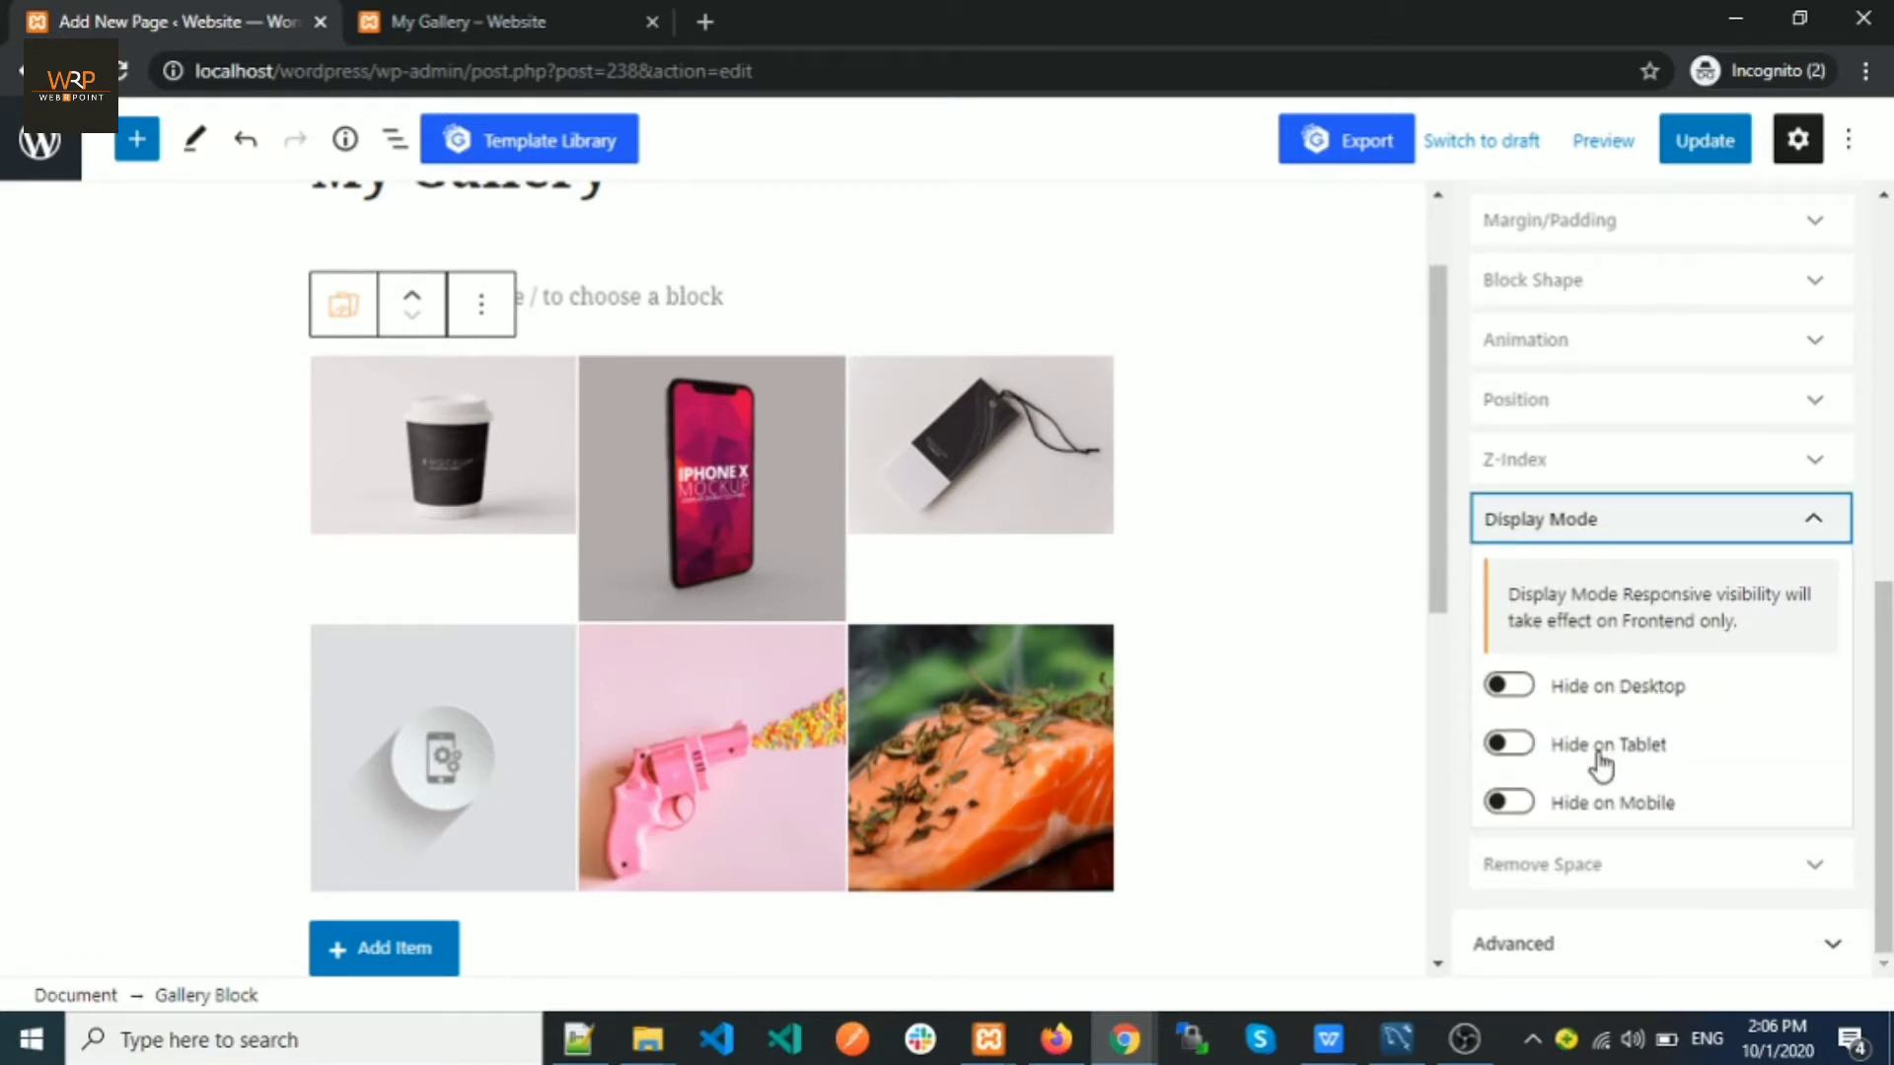
left_click(1632, 553)
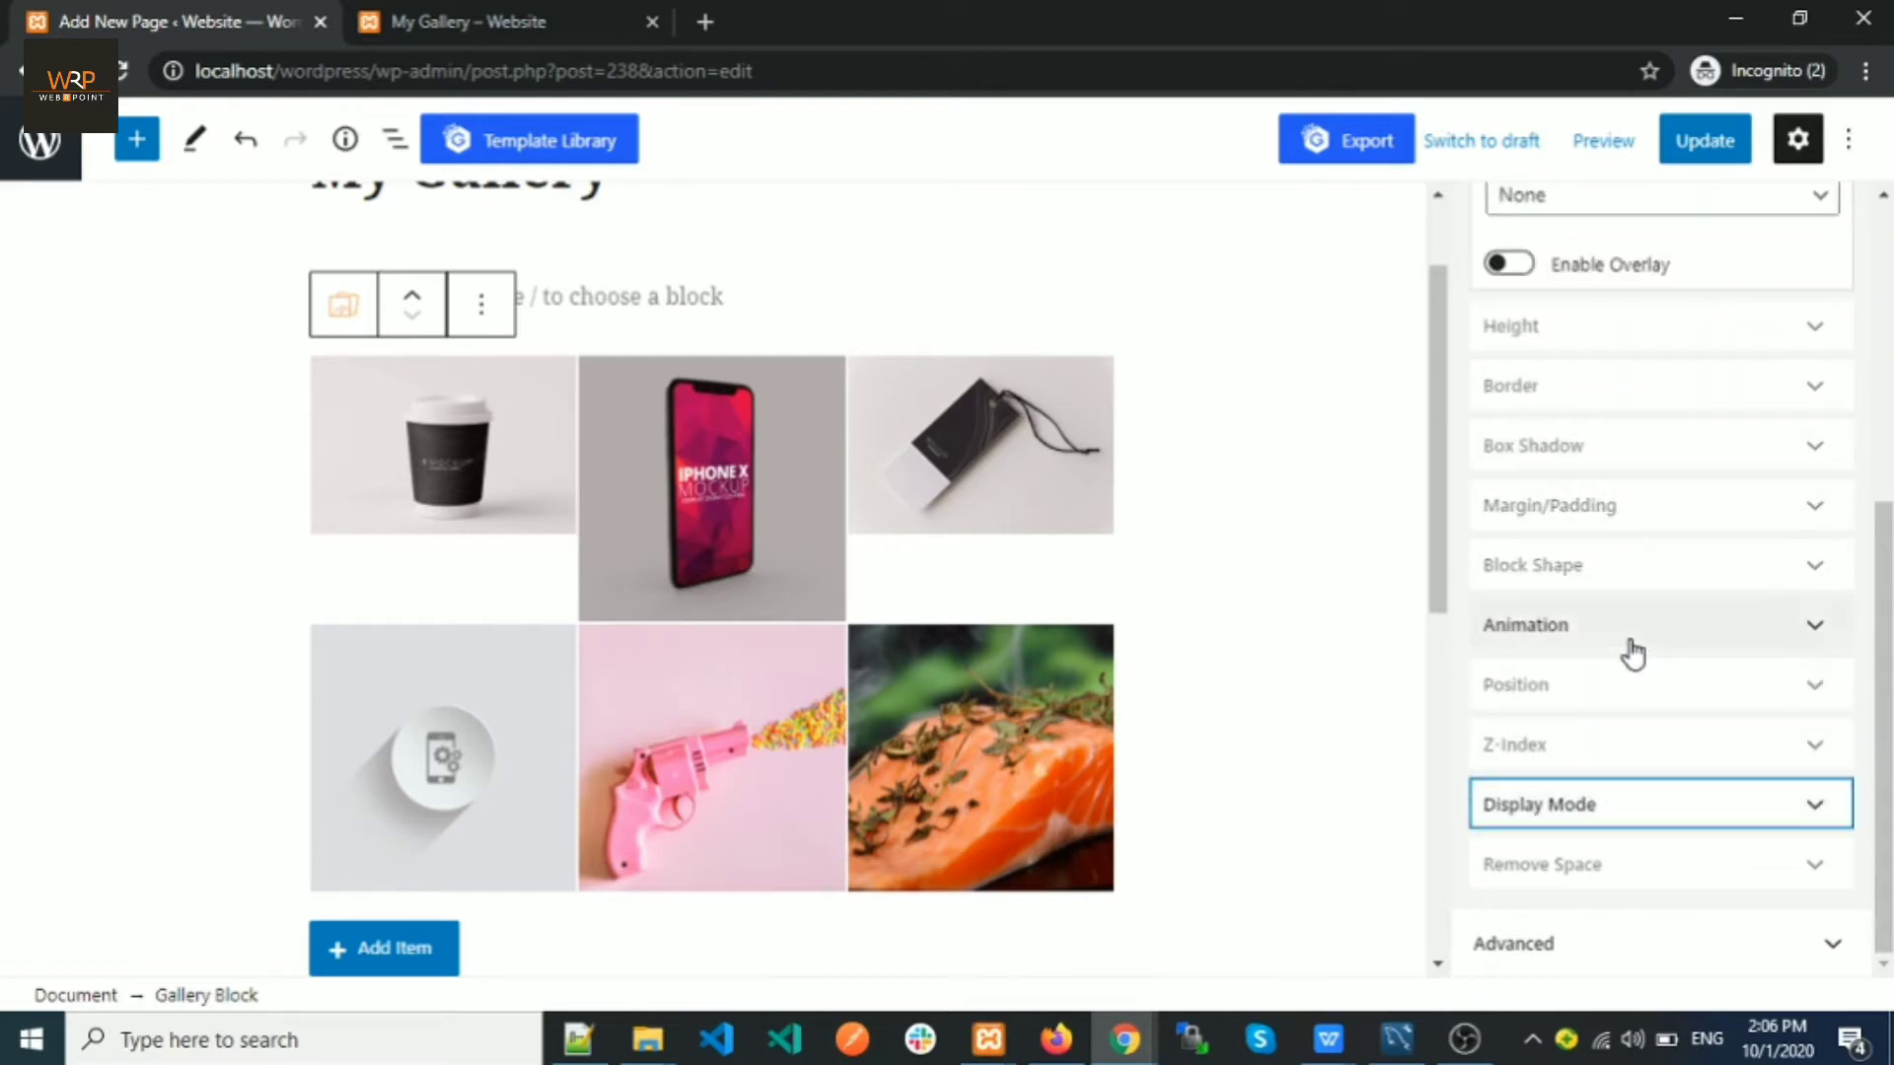
left_click(1589, 868)
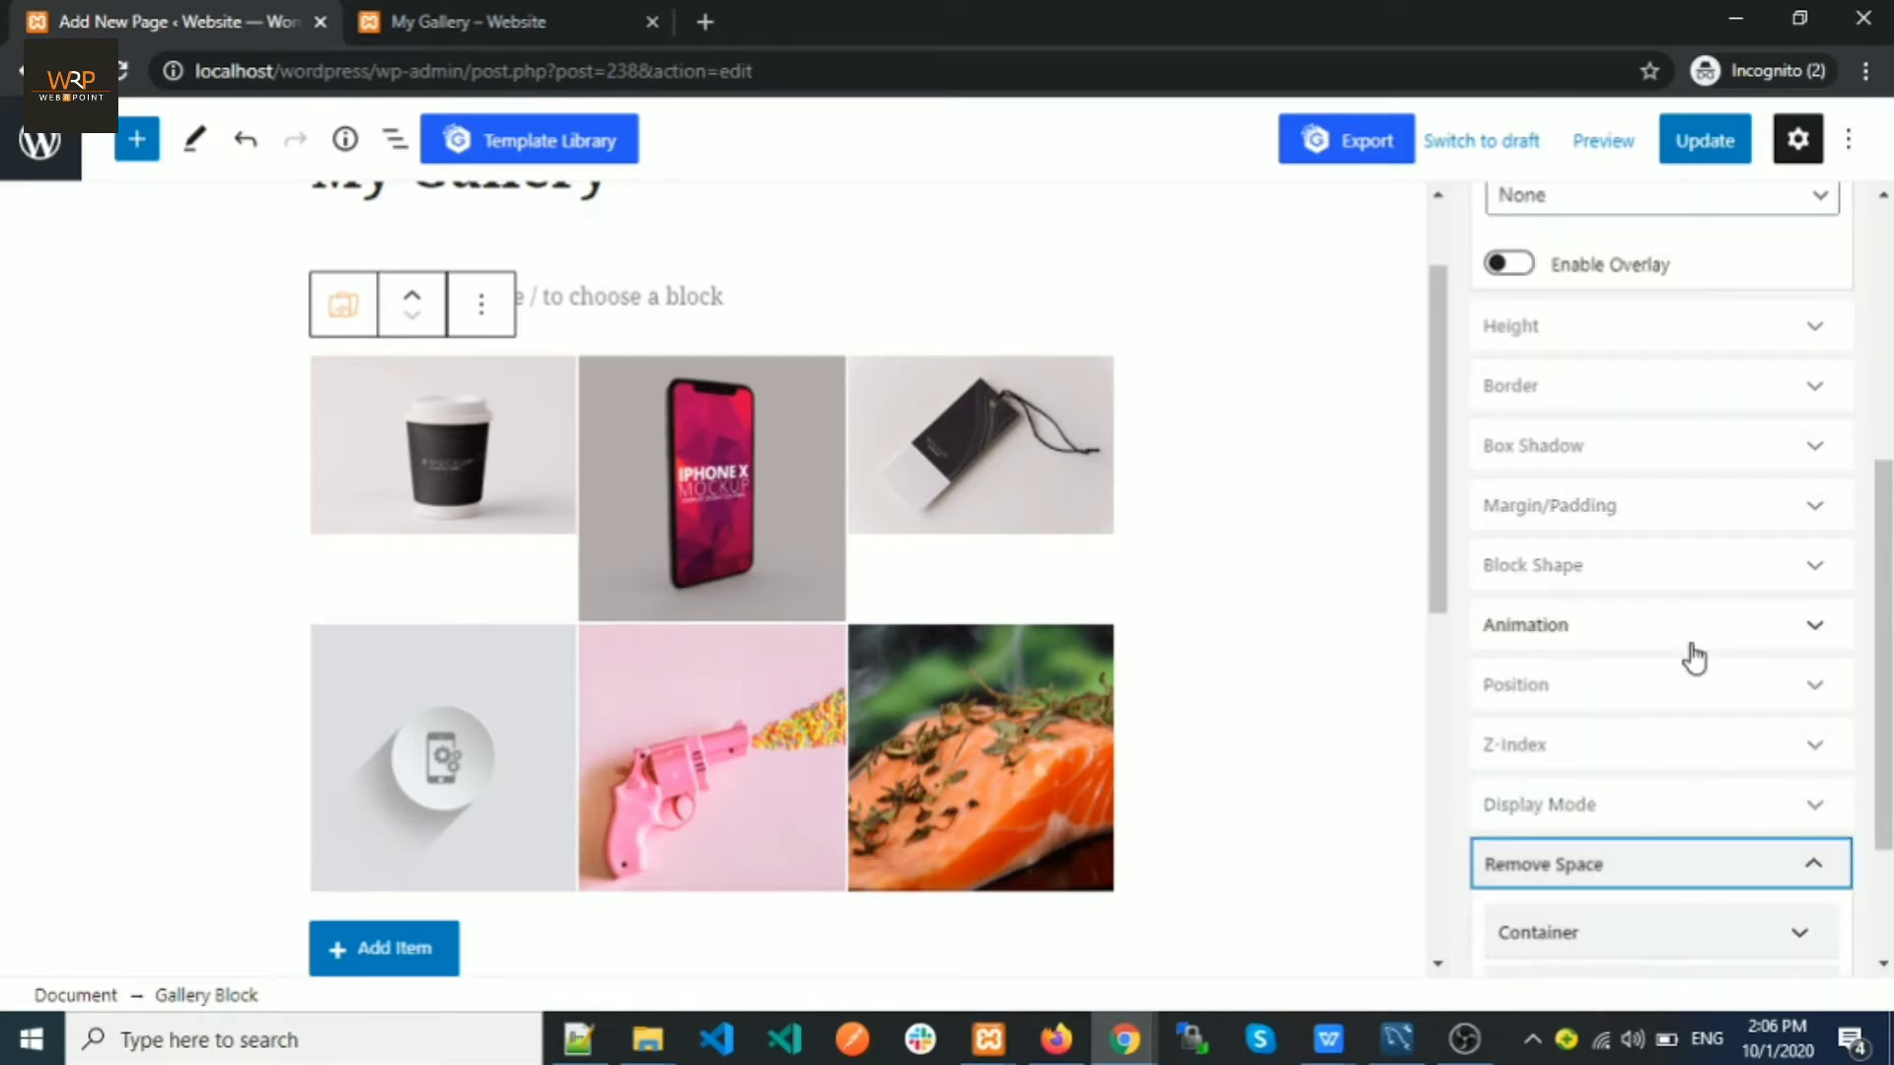
scroll(1688, 653, "down", 2)
left_click(1631, 846)
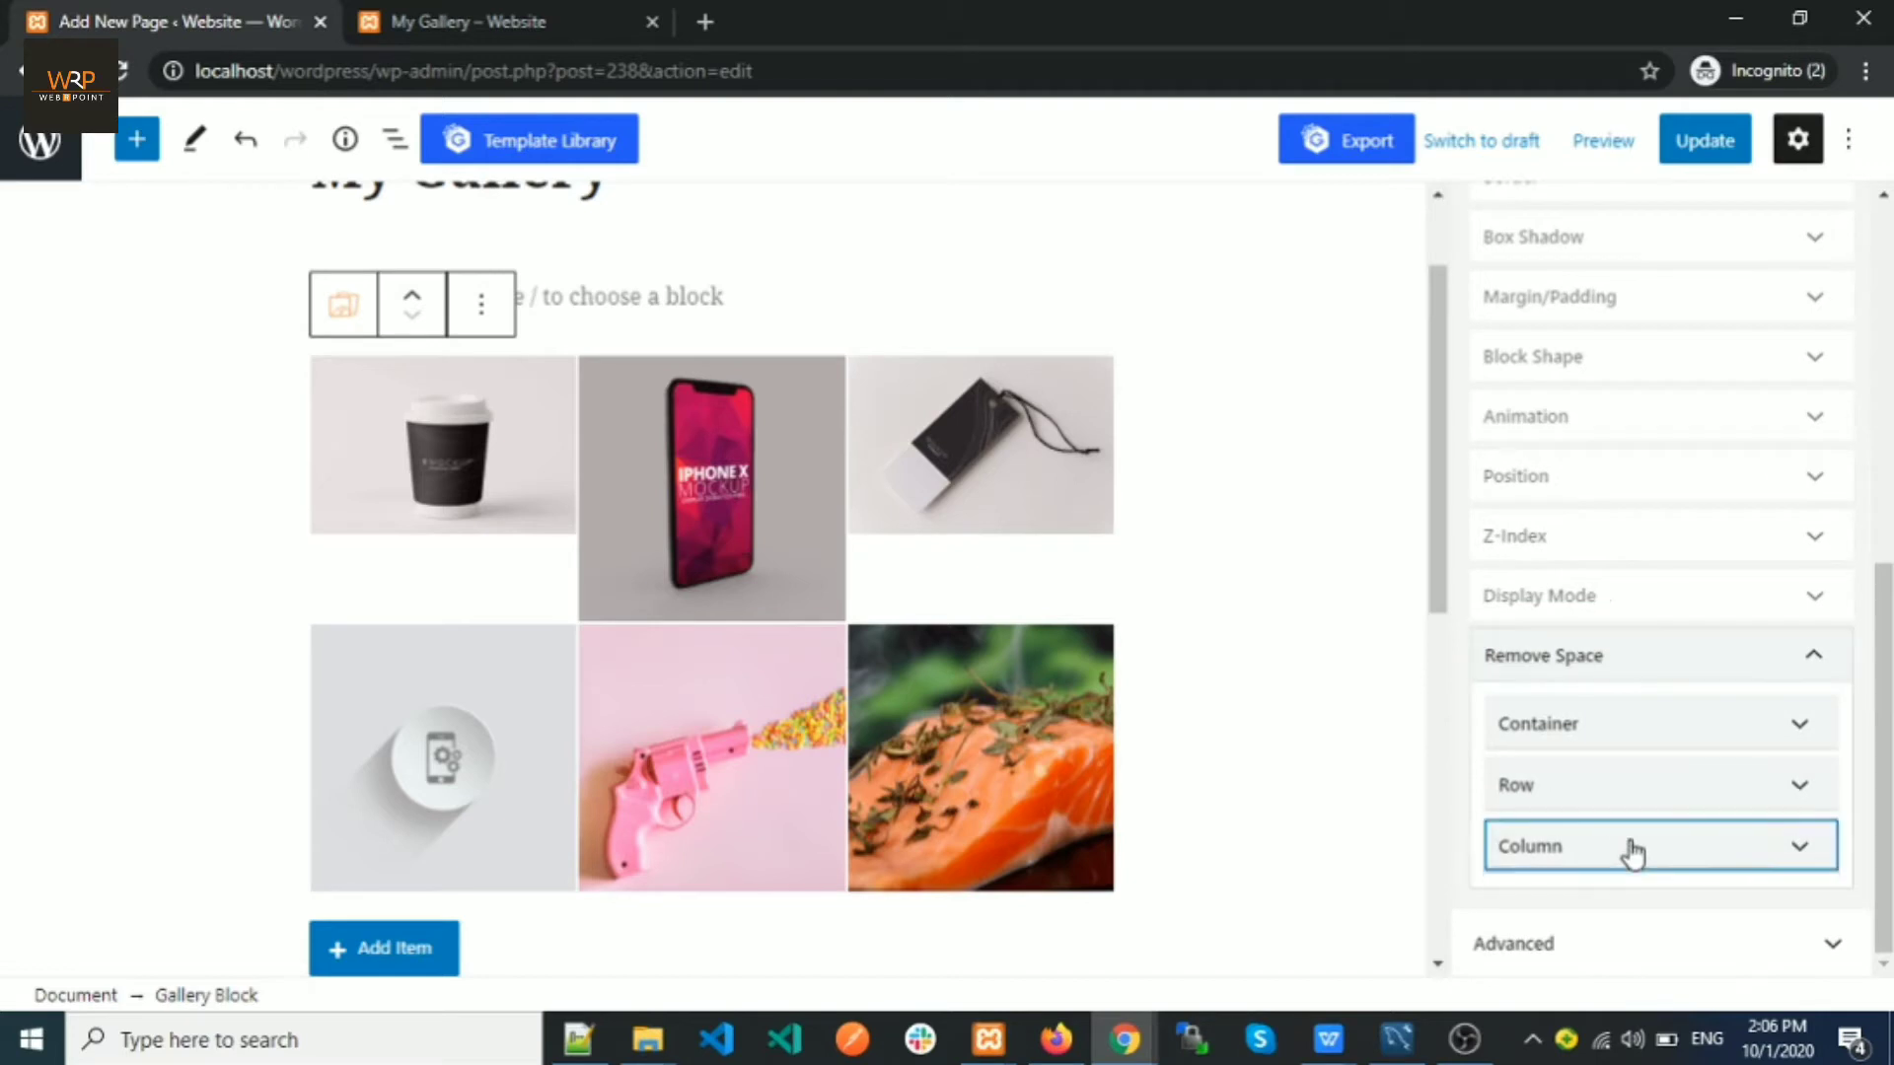
scroll(1627, 848, "down", 1)
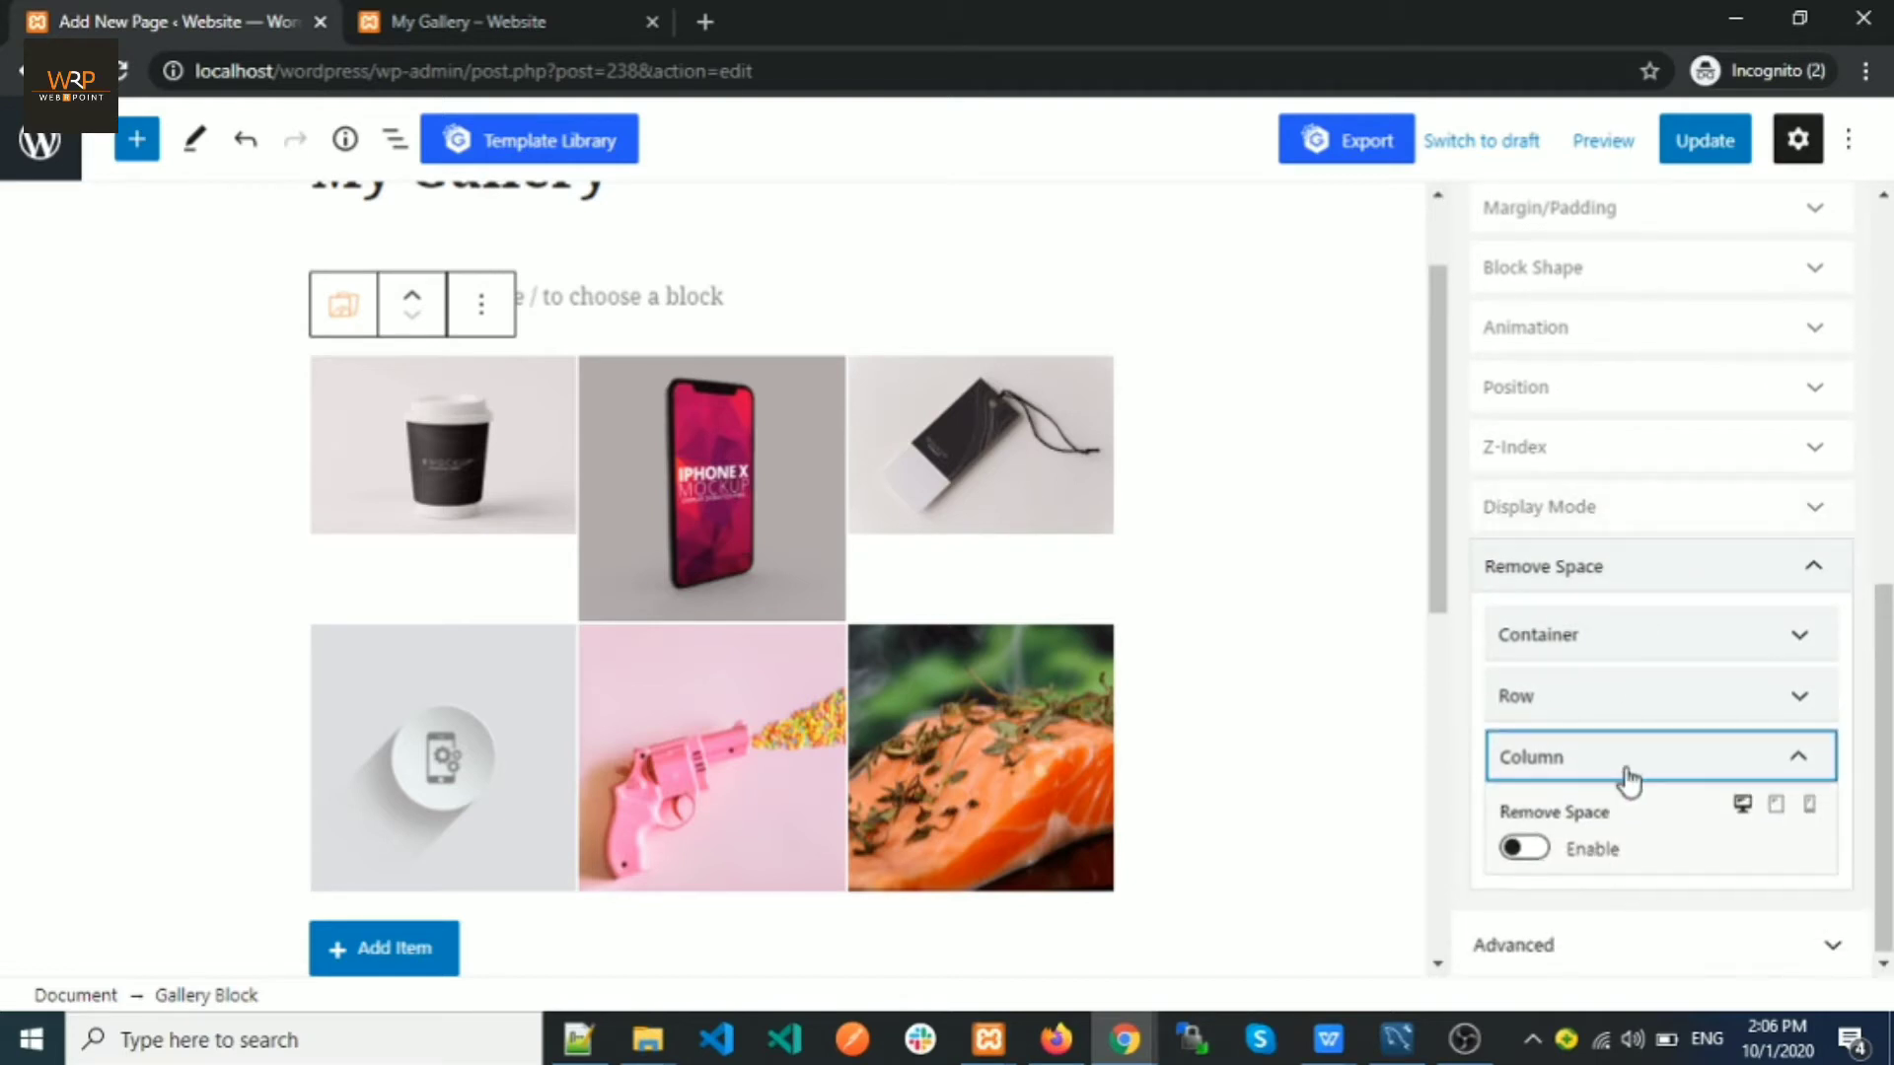
left_click(1632, 771)
left_click(1547, 947)
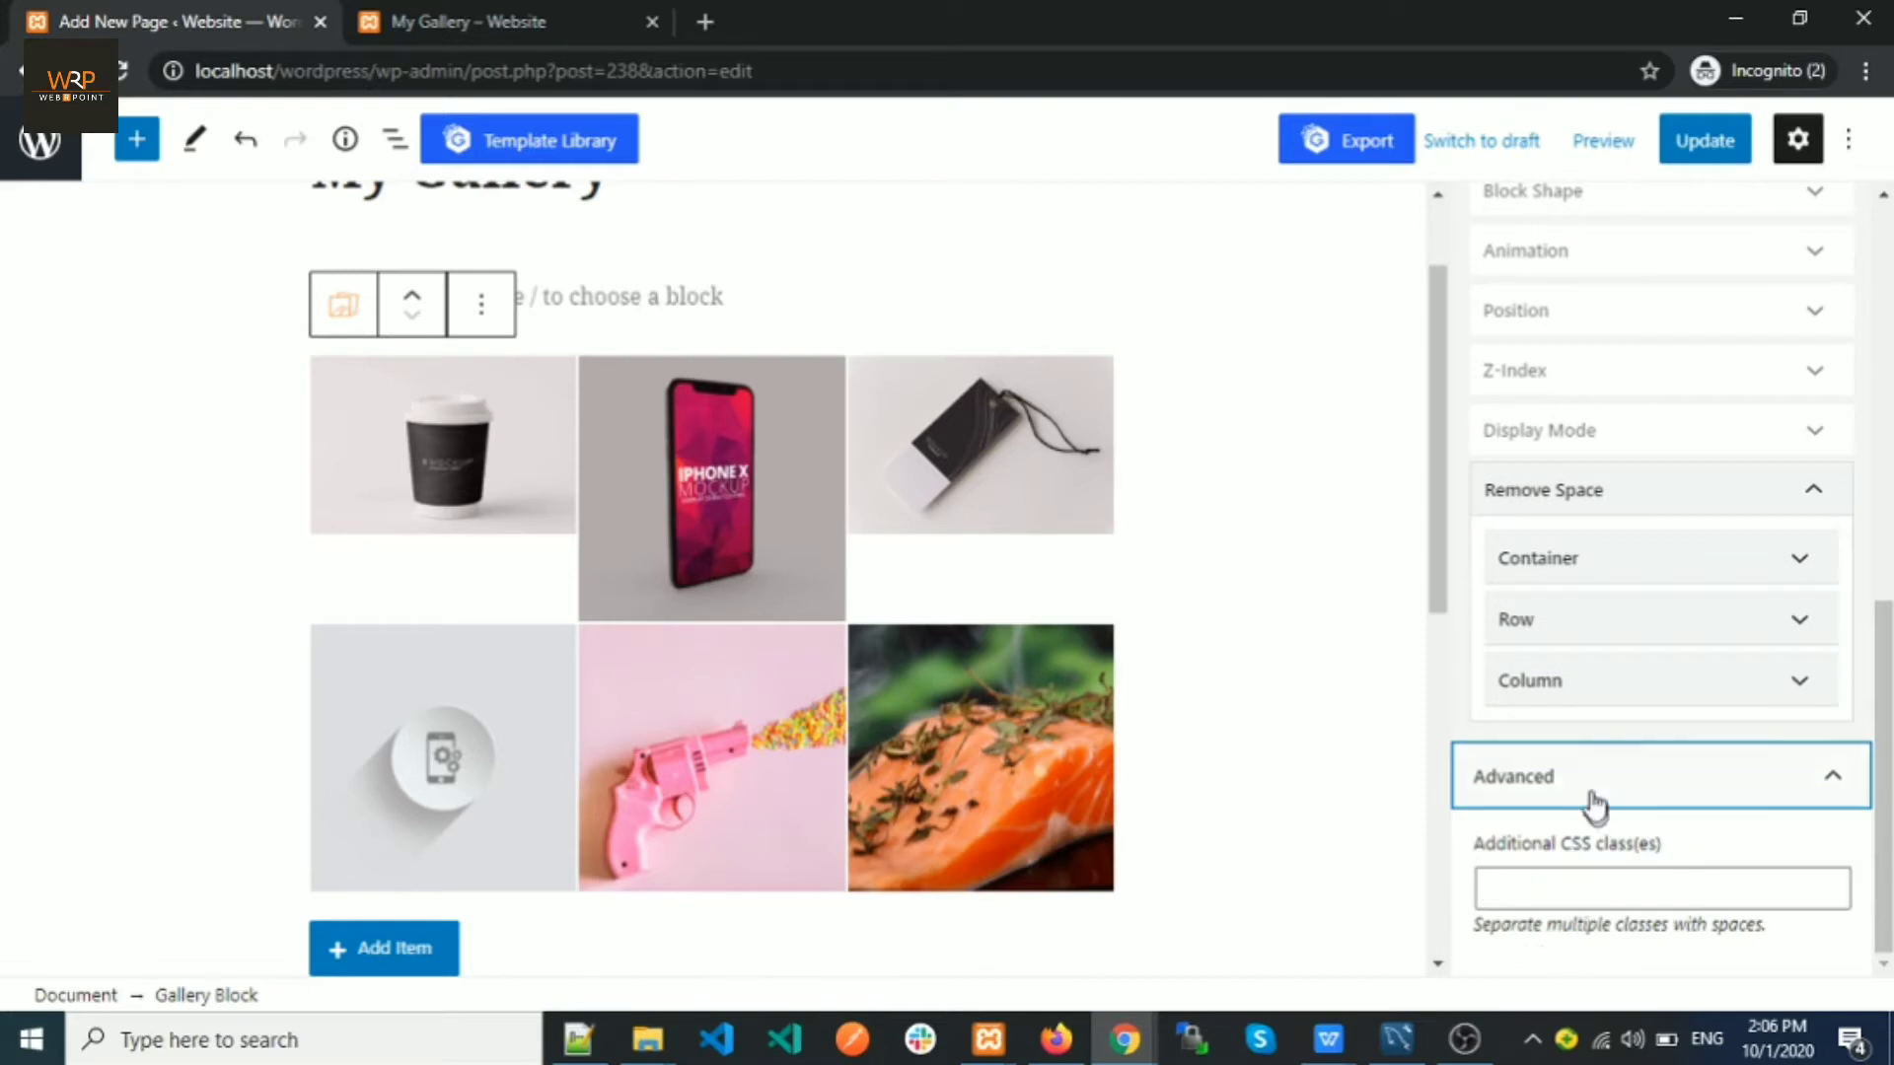
left_click(1590, 779)
scroll(1589, 785, "up", 10)
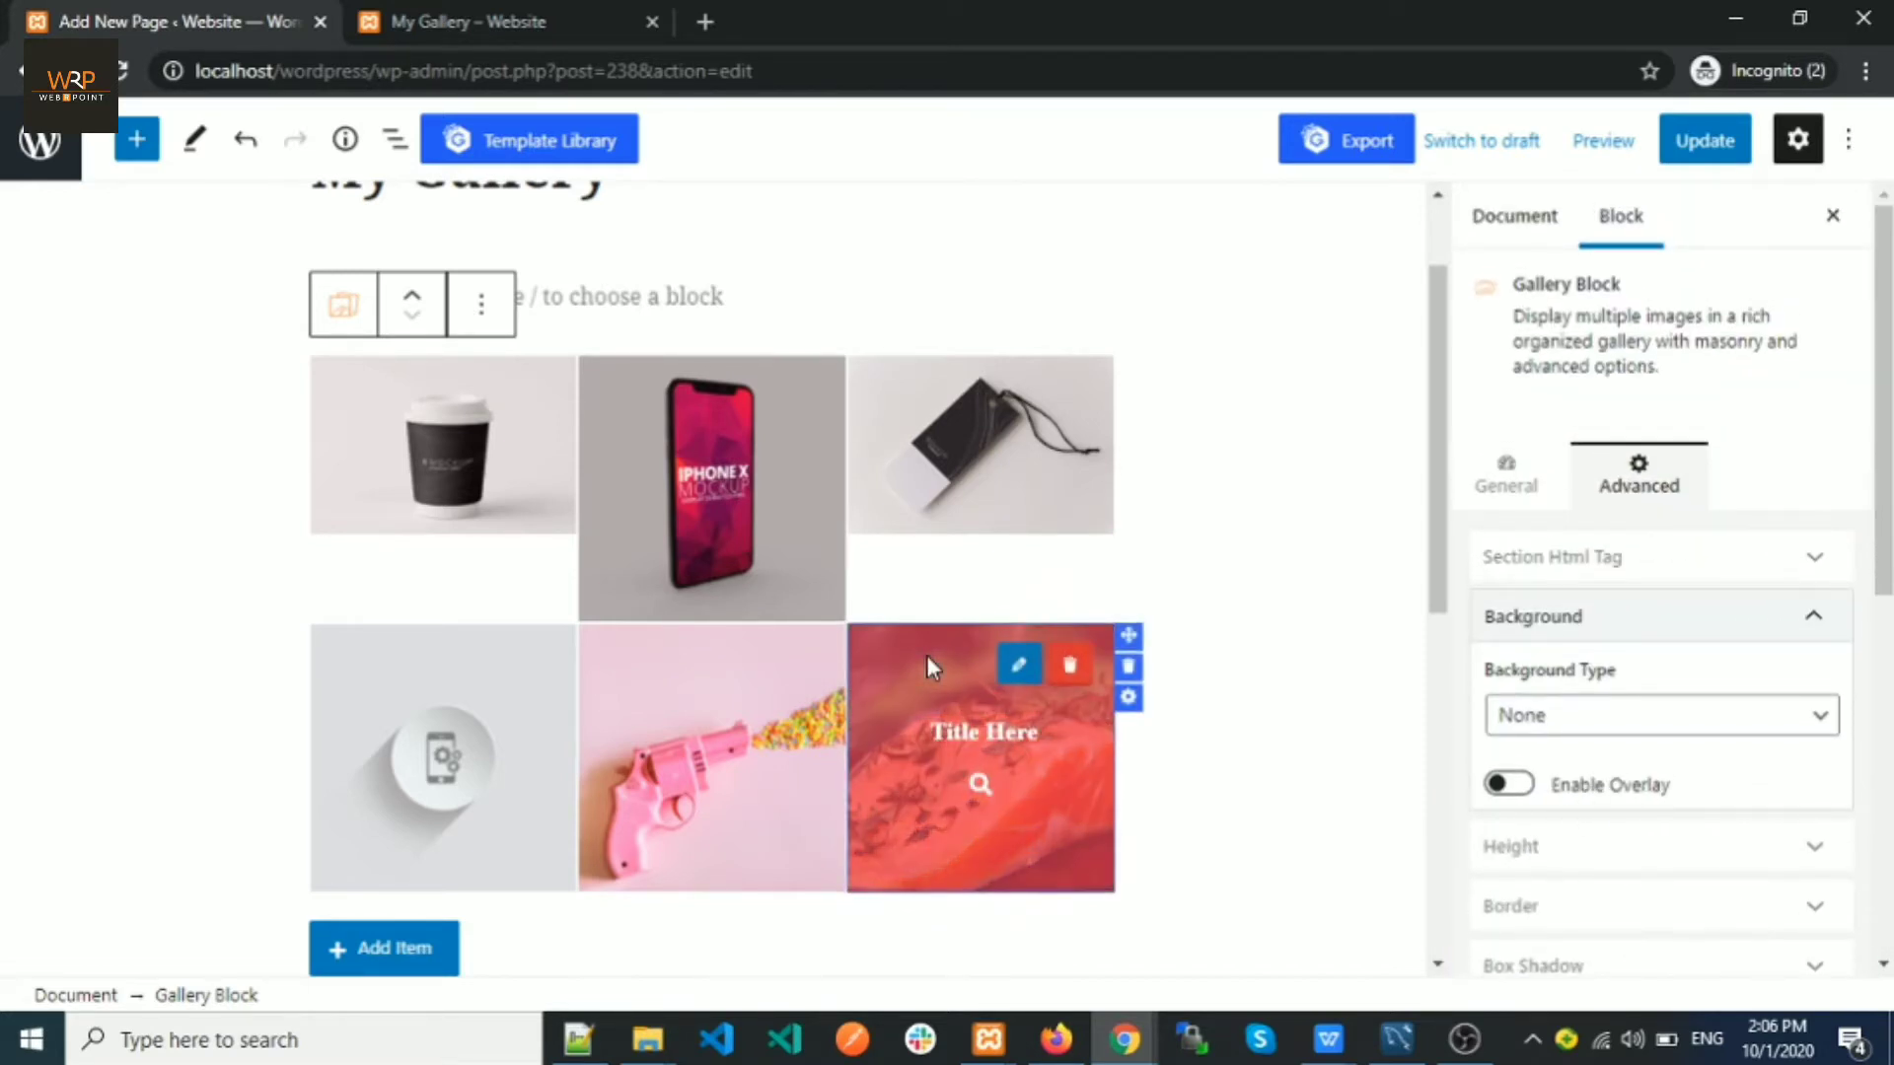
Step: Remove the Gutentor gallery block from the My Gallery page and update the page
scroll(926, 655, "up", 2)
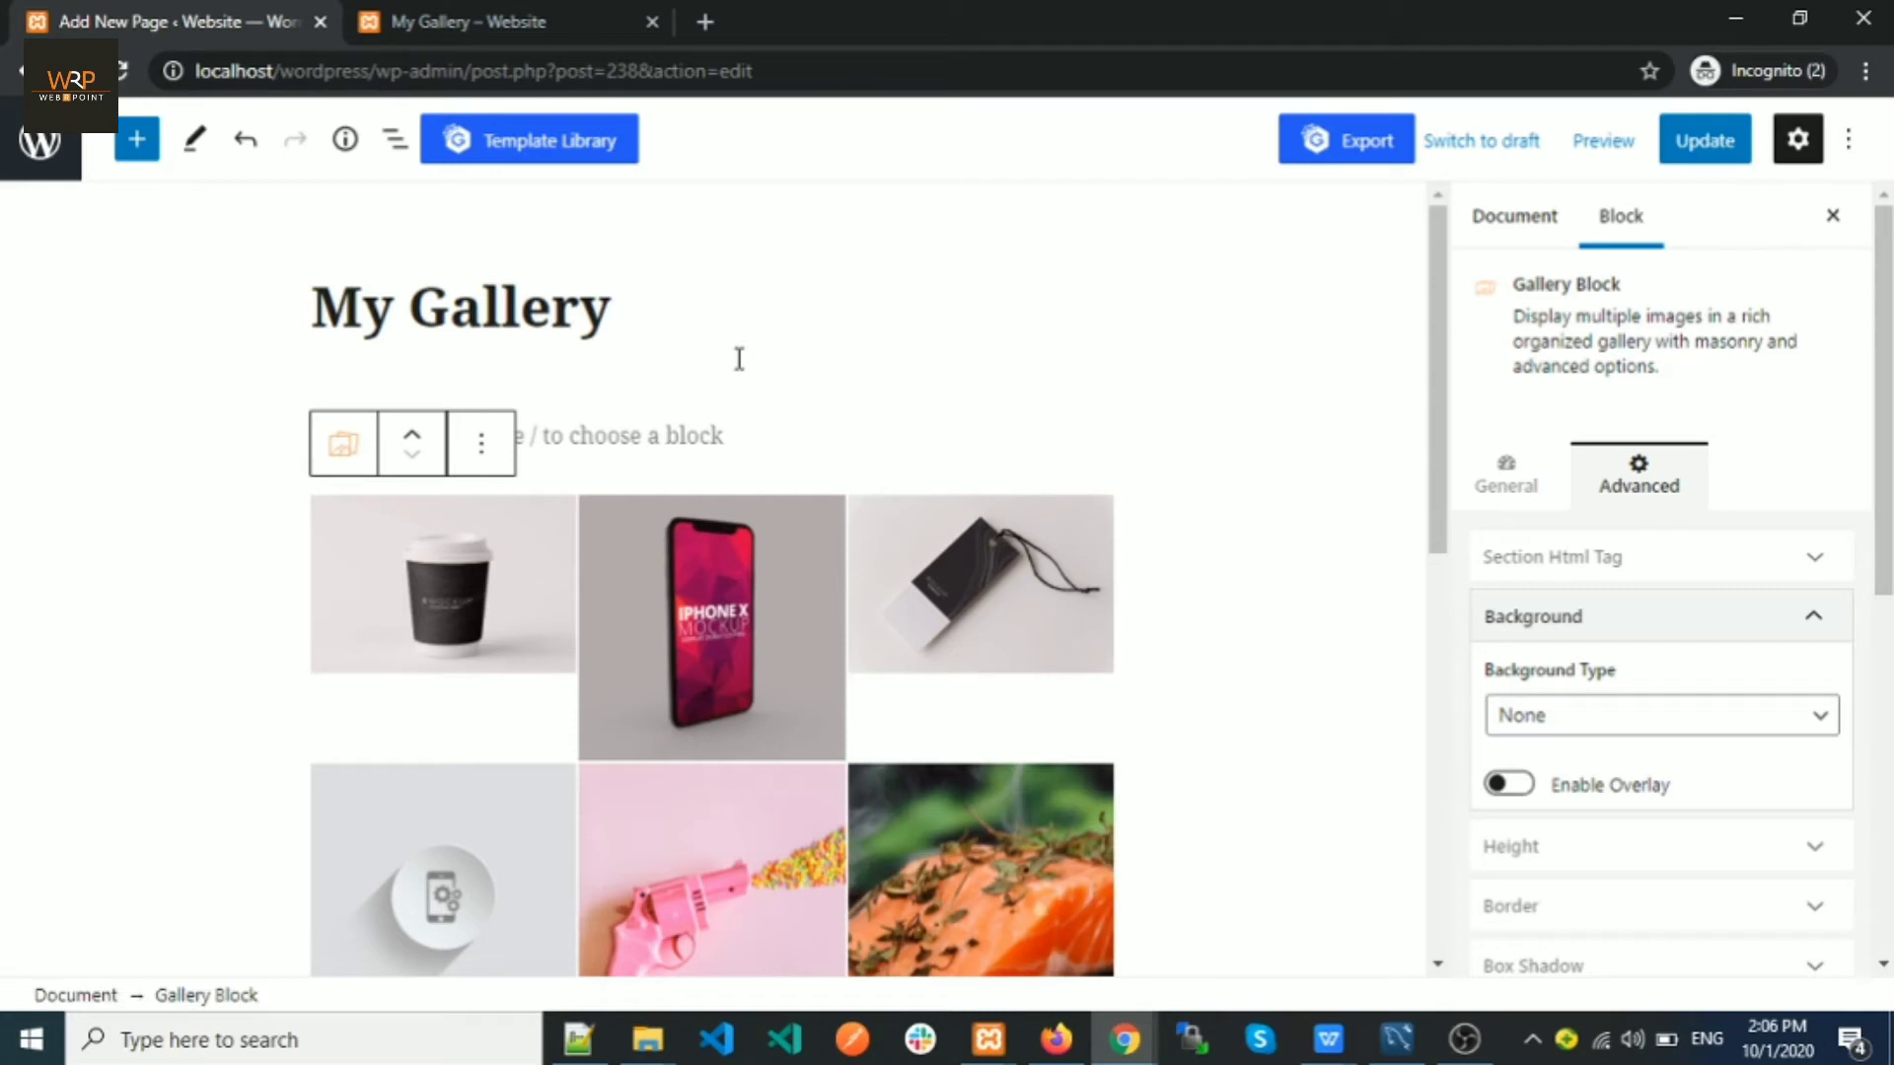
left_click(492, 471)
scroll(553, 607, "down", 1)
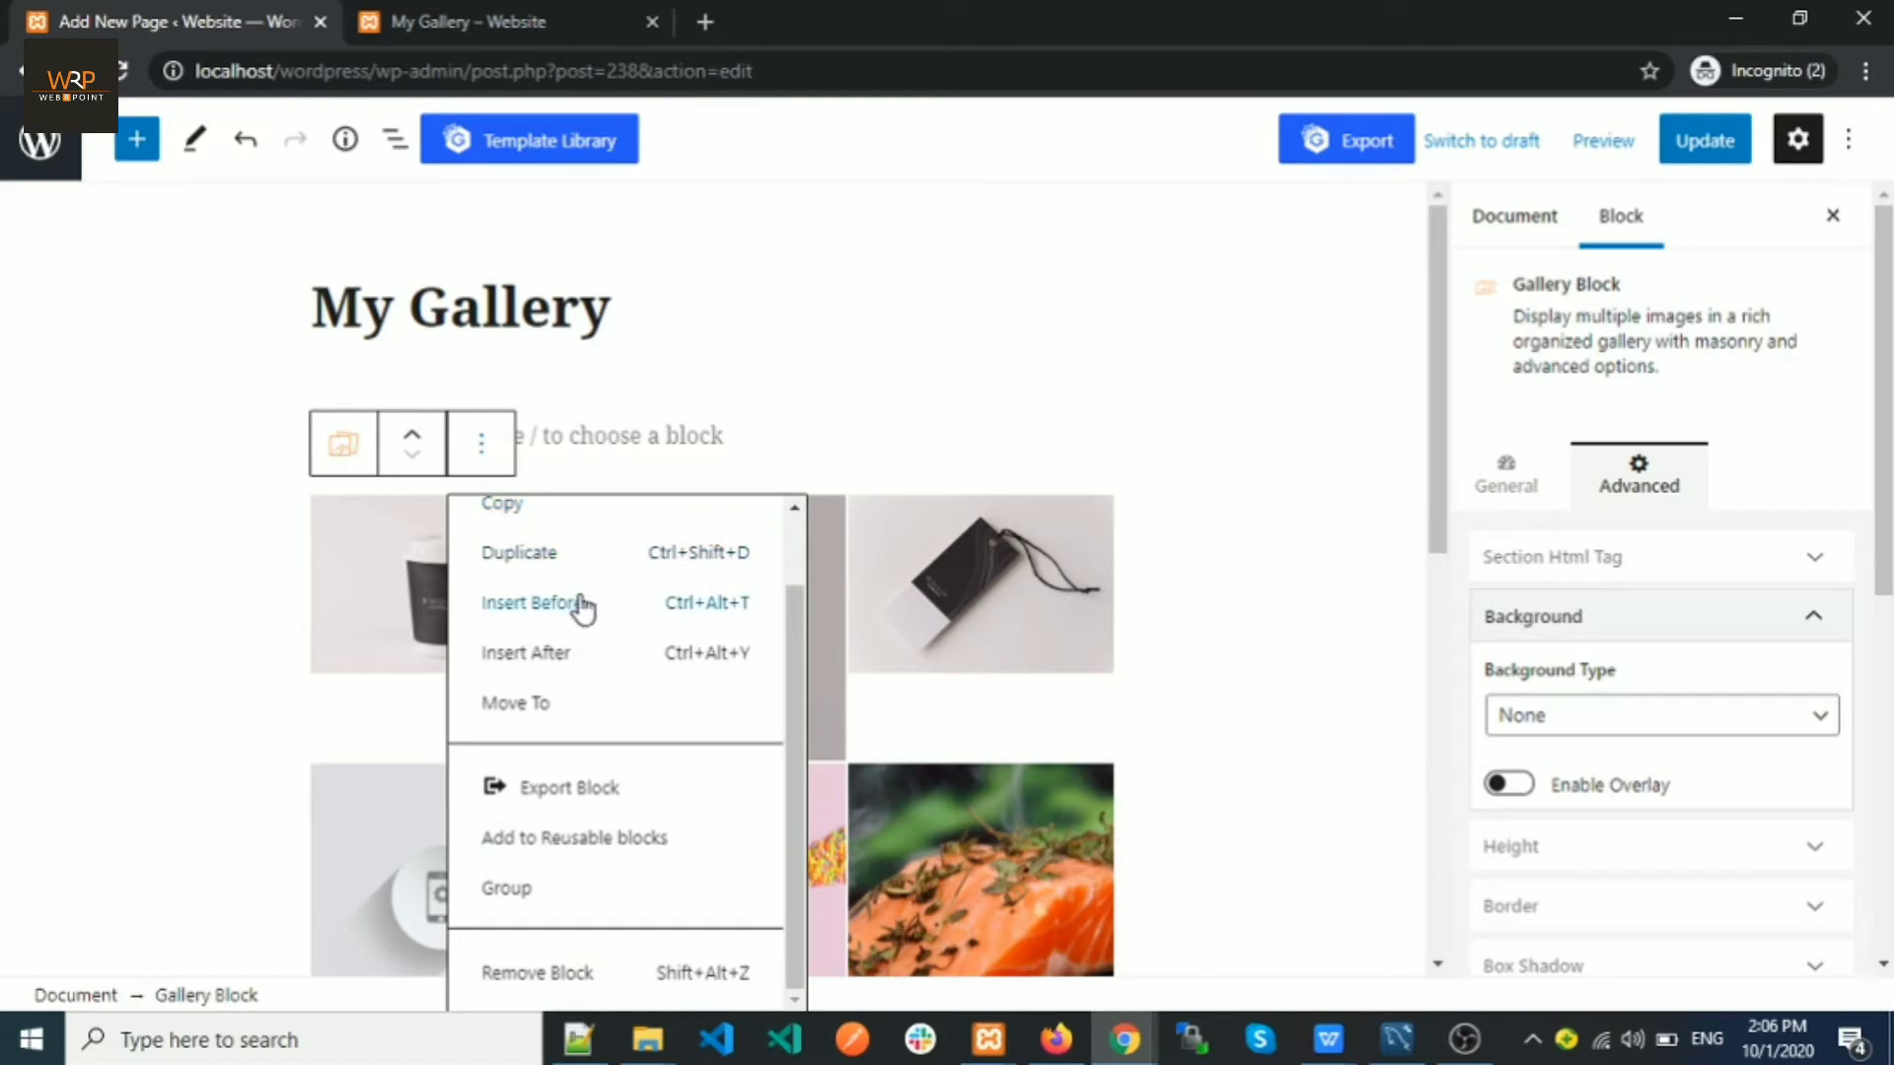
scroll(766, 381, "down", 3)
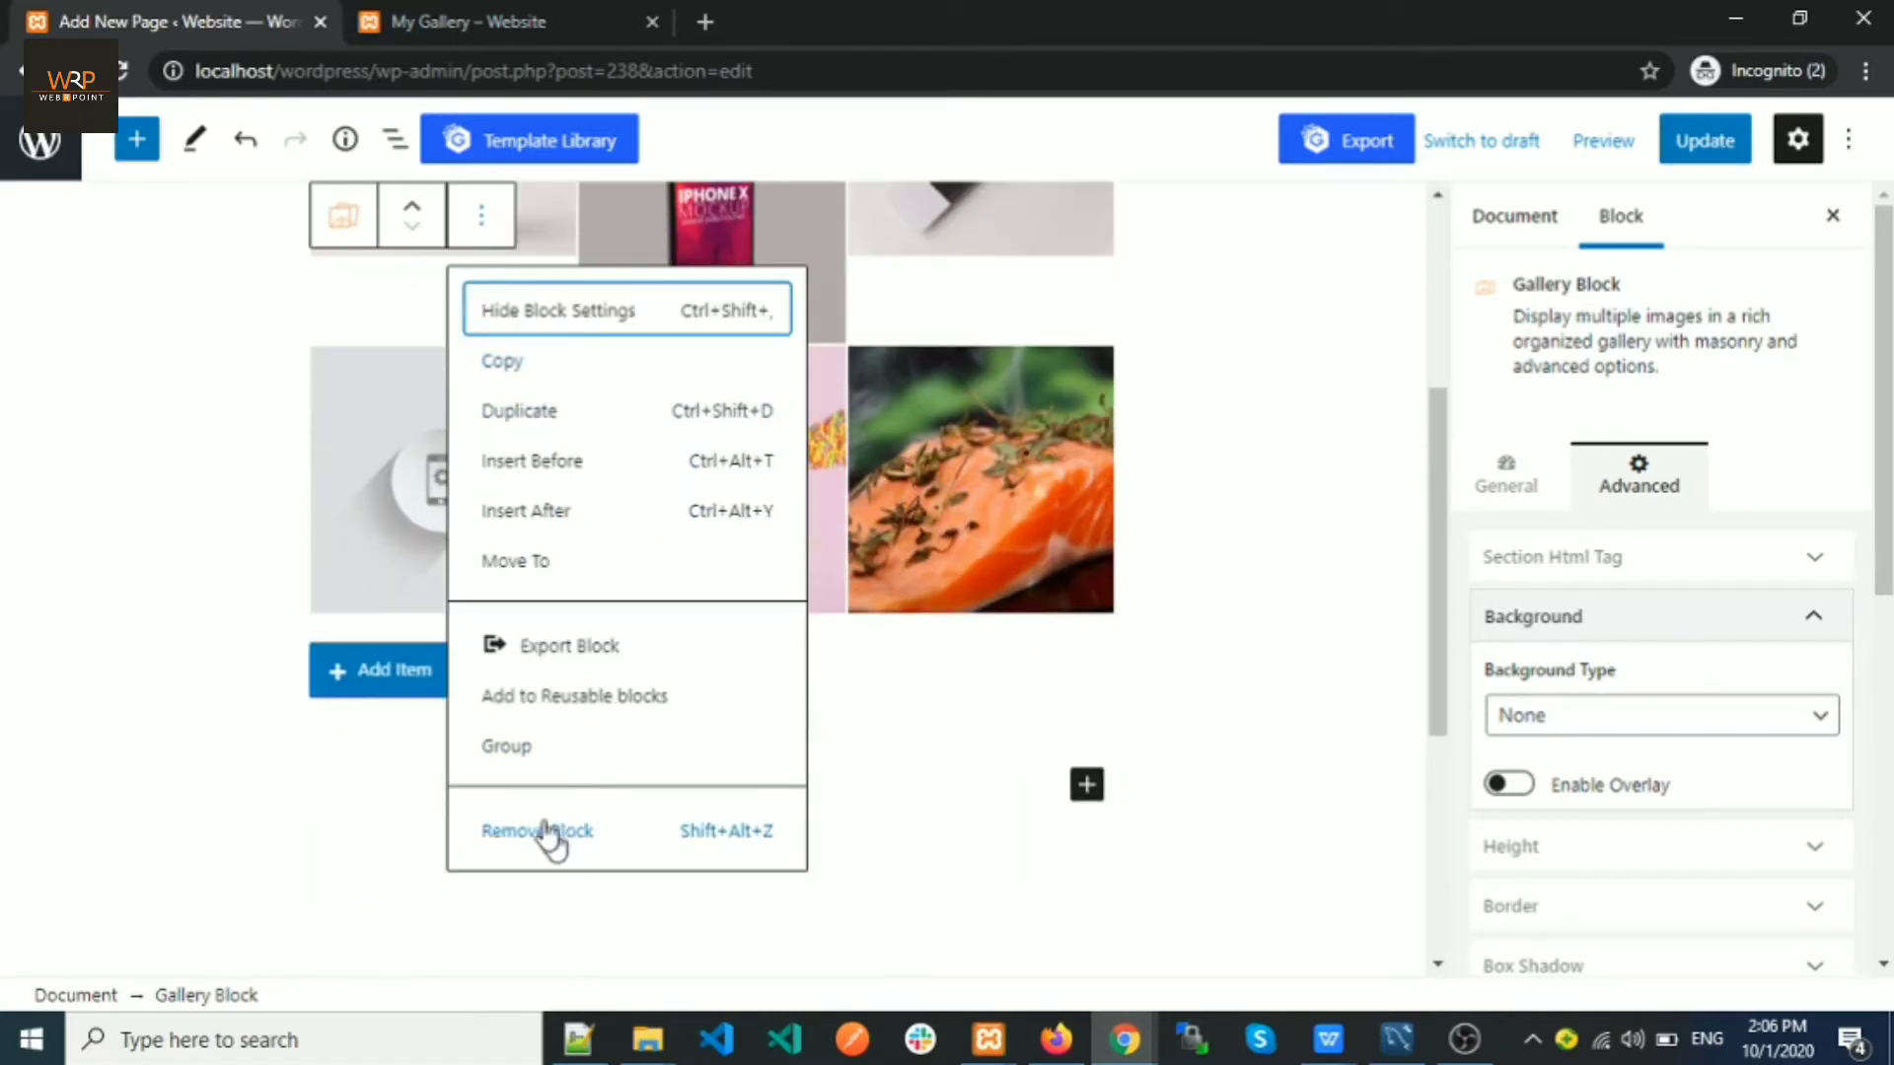
left_click(505, 832)
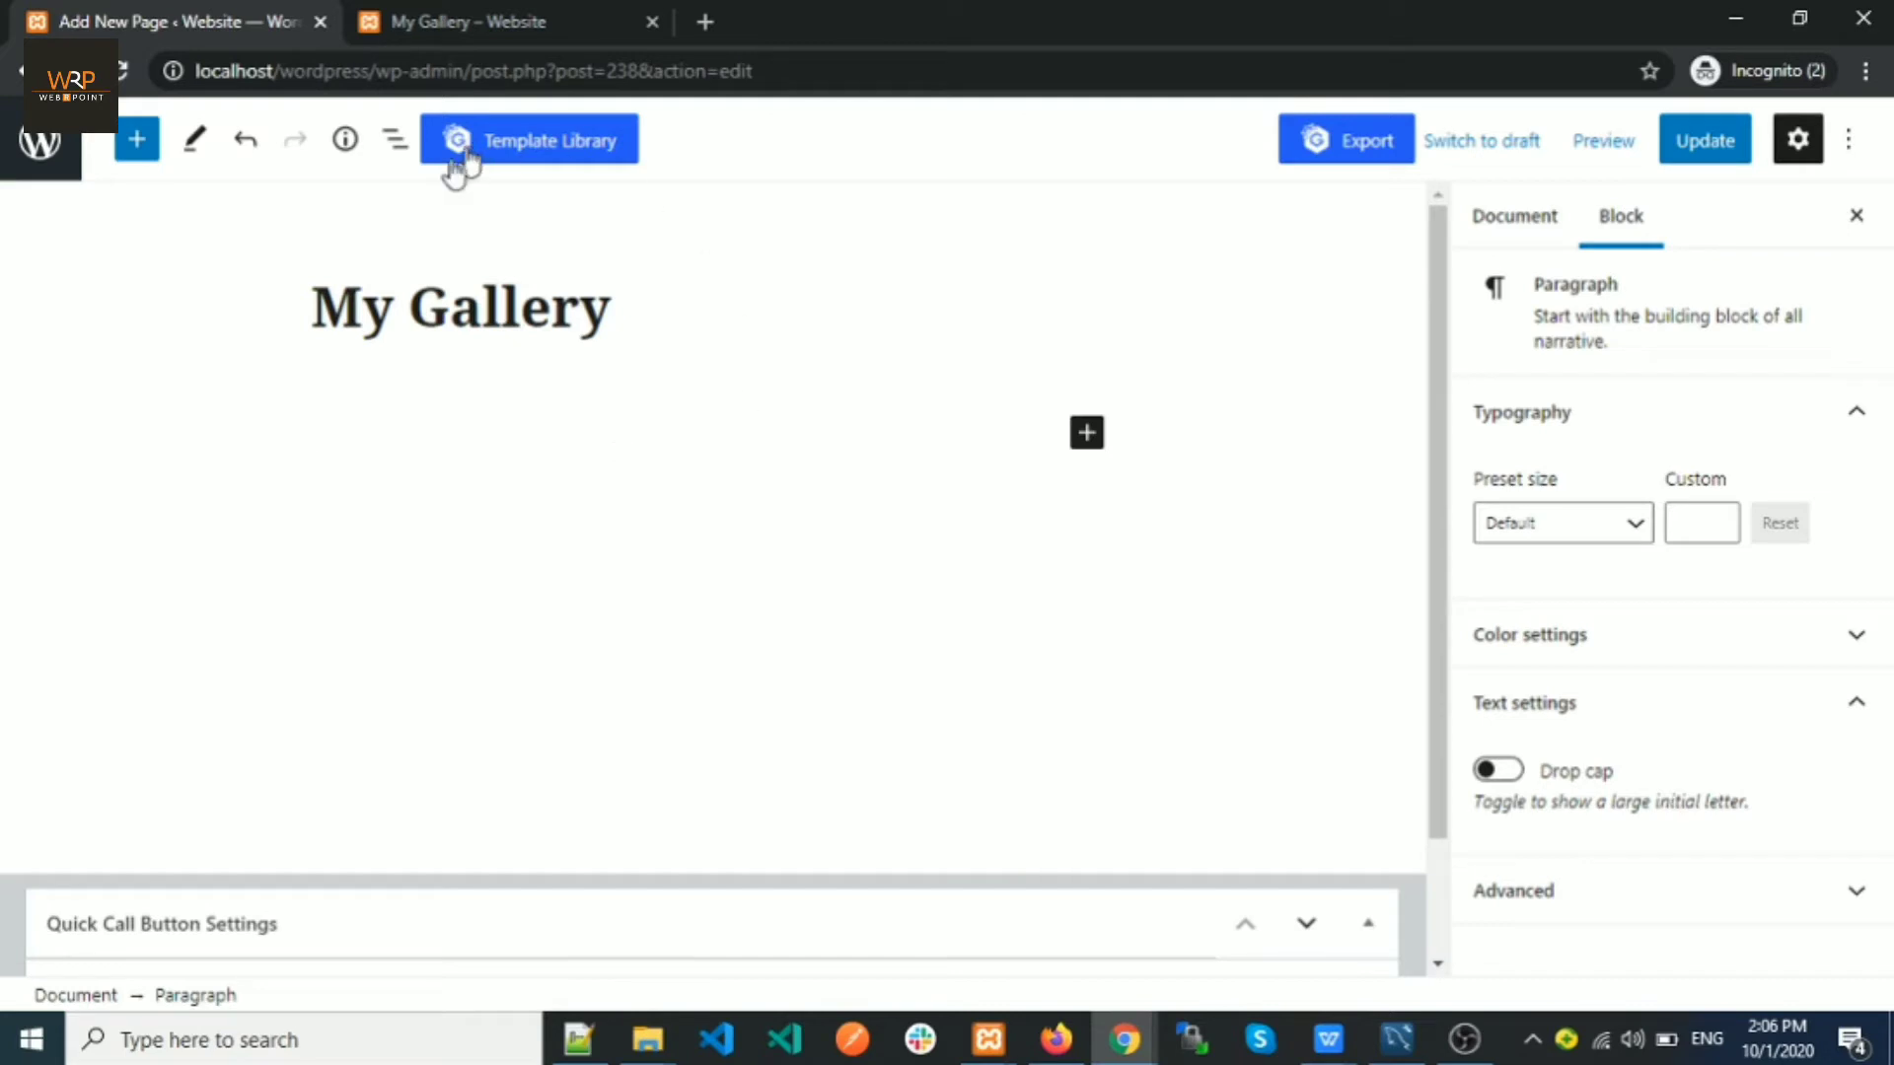
left_click(1705, 142)
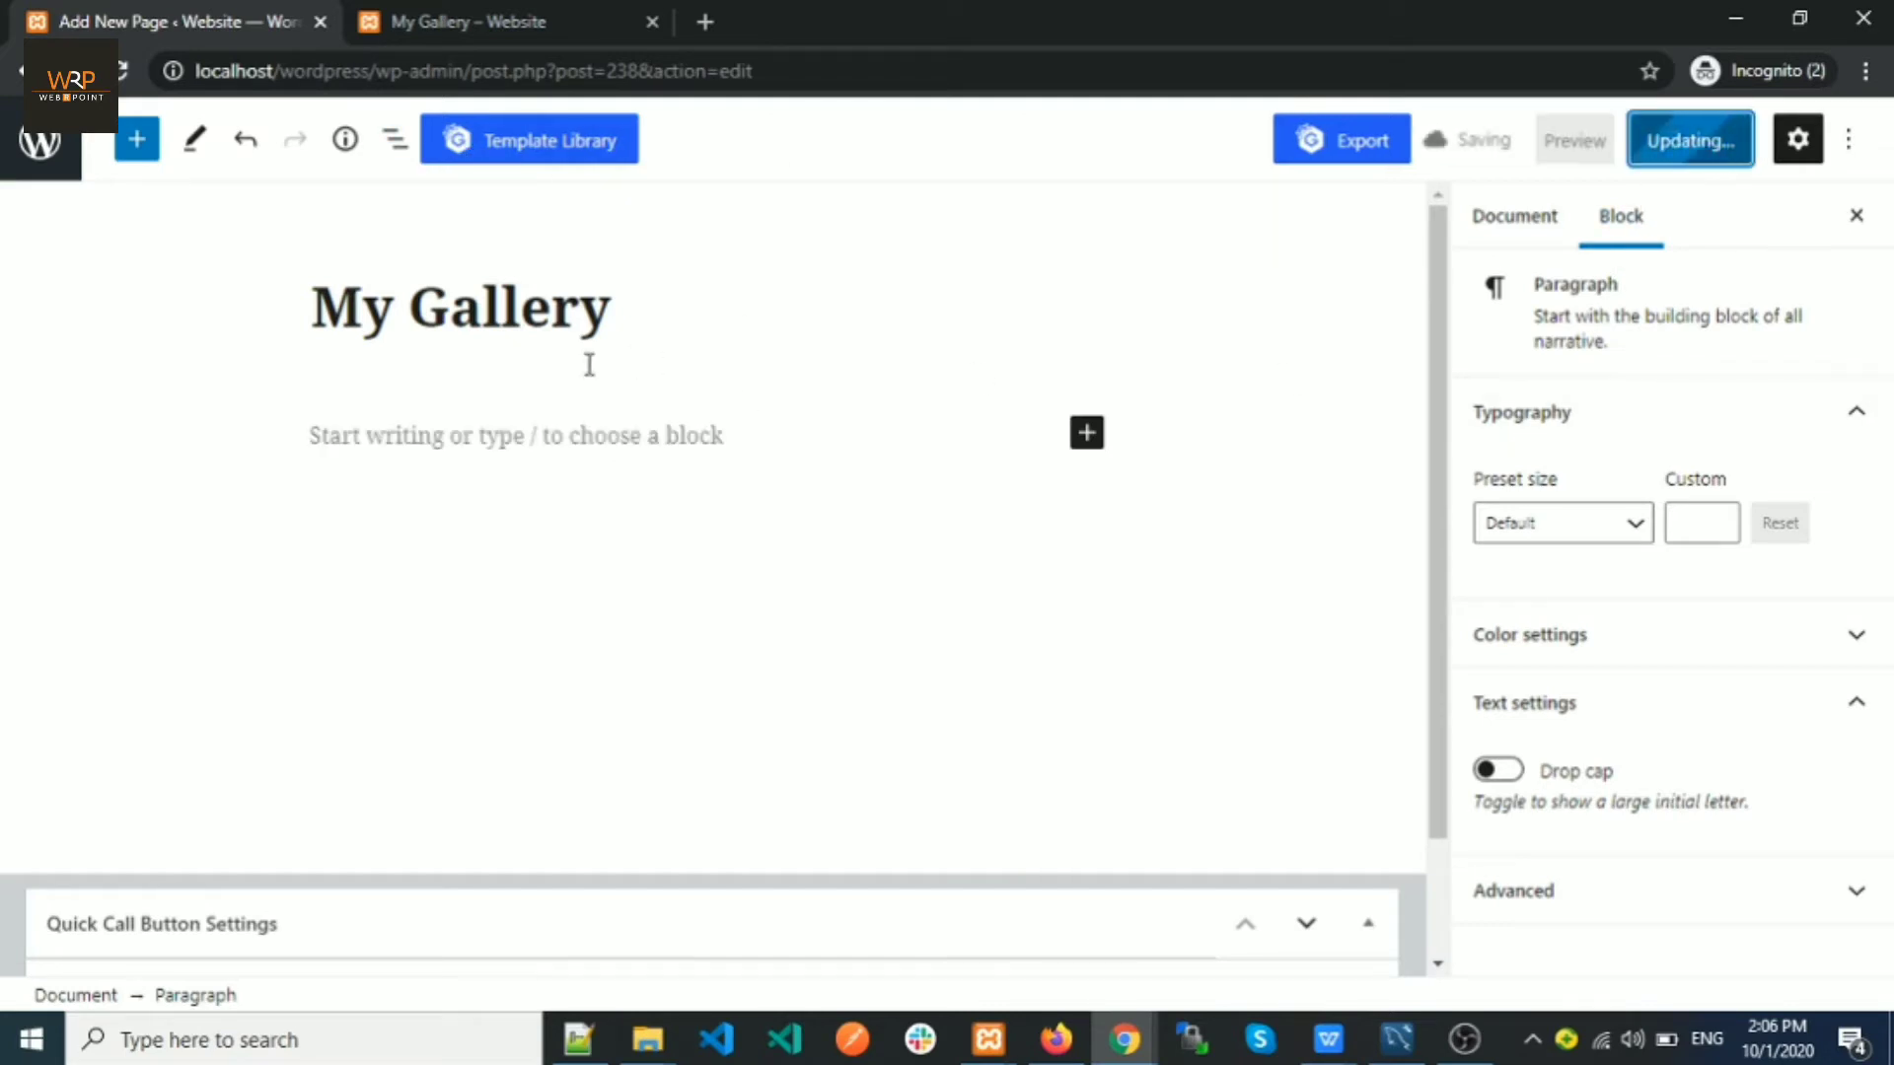
Step: Reload the published My Gallery page to check its content area, and return to the page editor
left_click(535, 29)
left_click(123, 71)
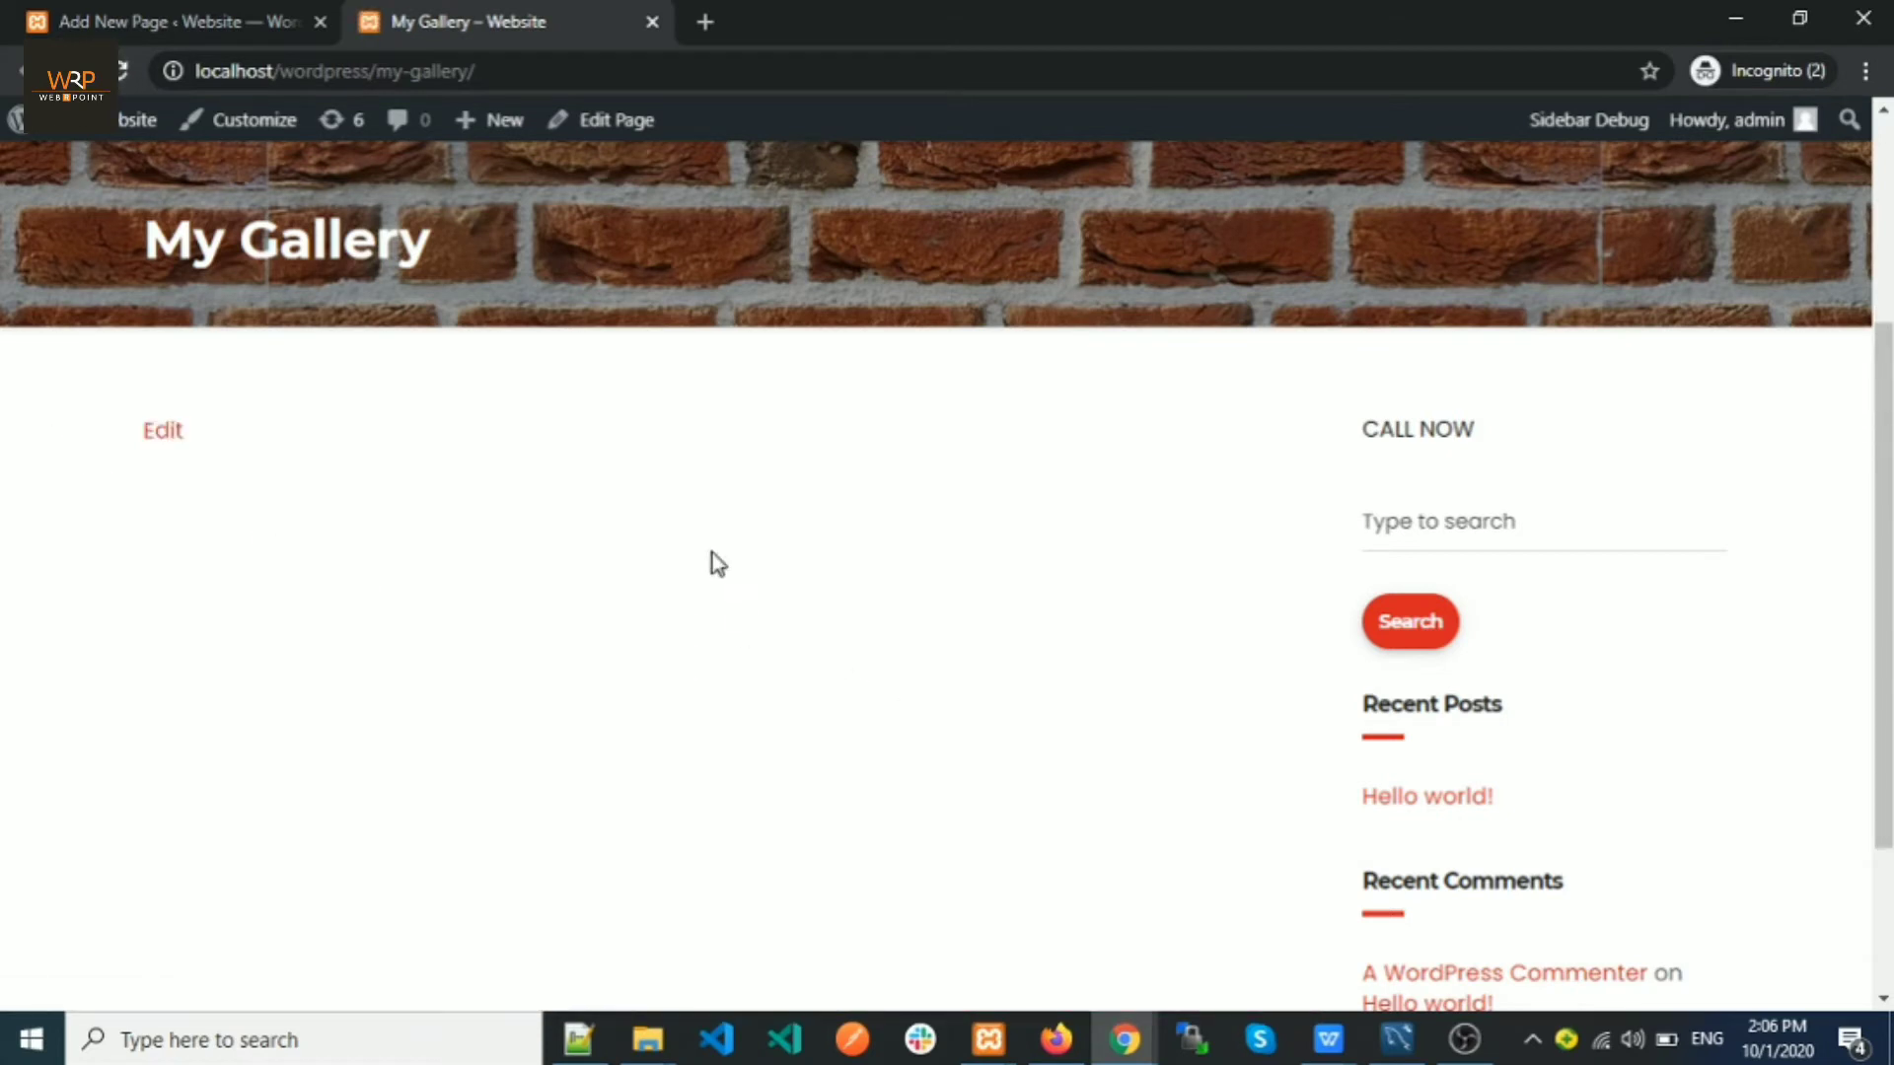
left_click(188, 25)
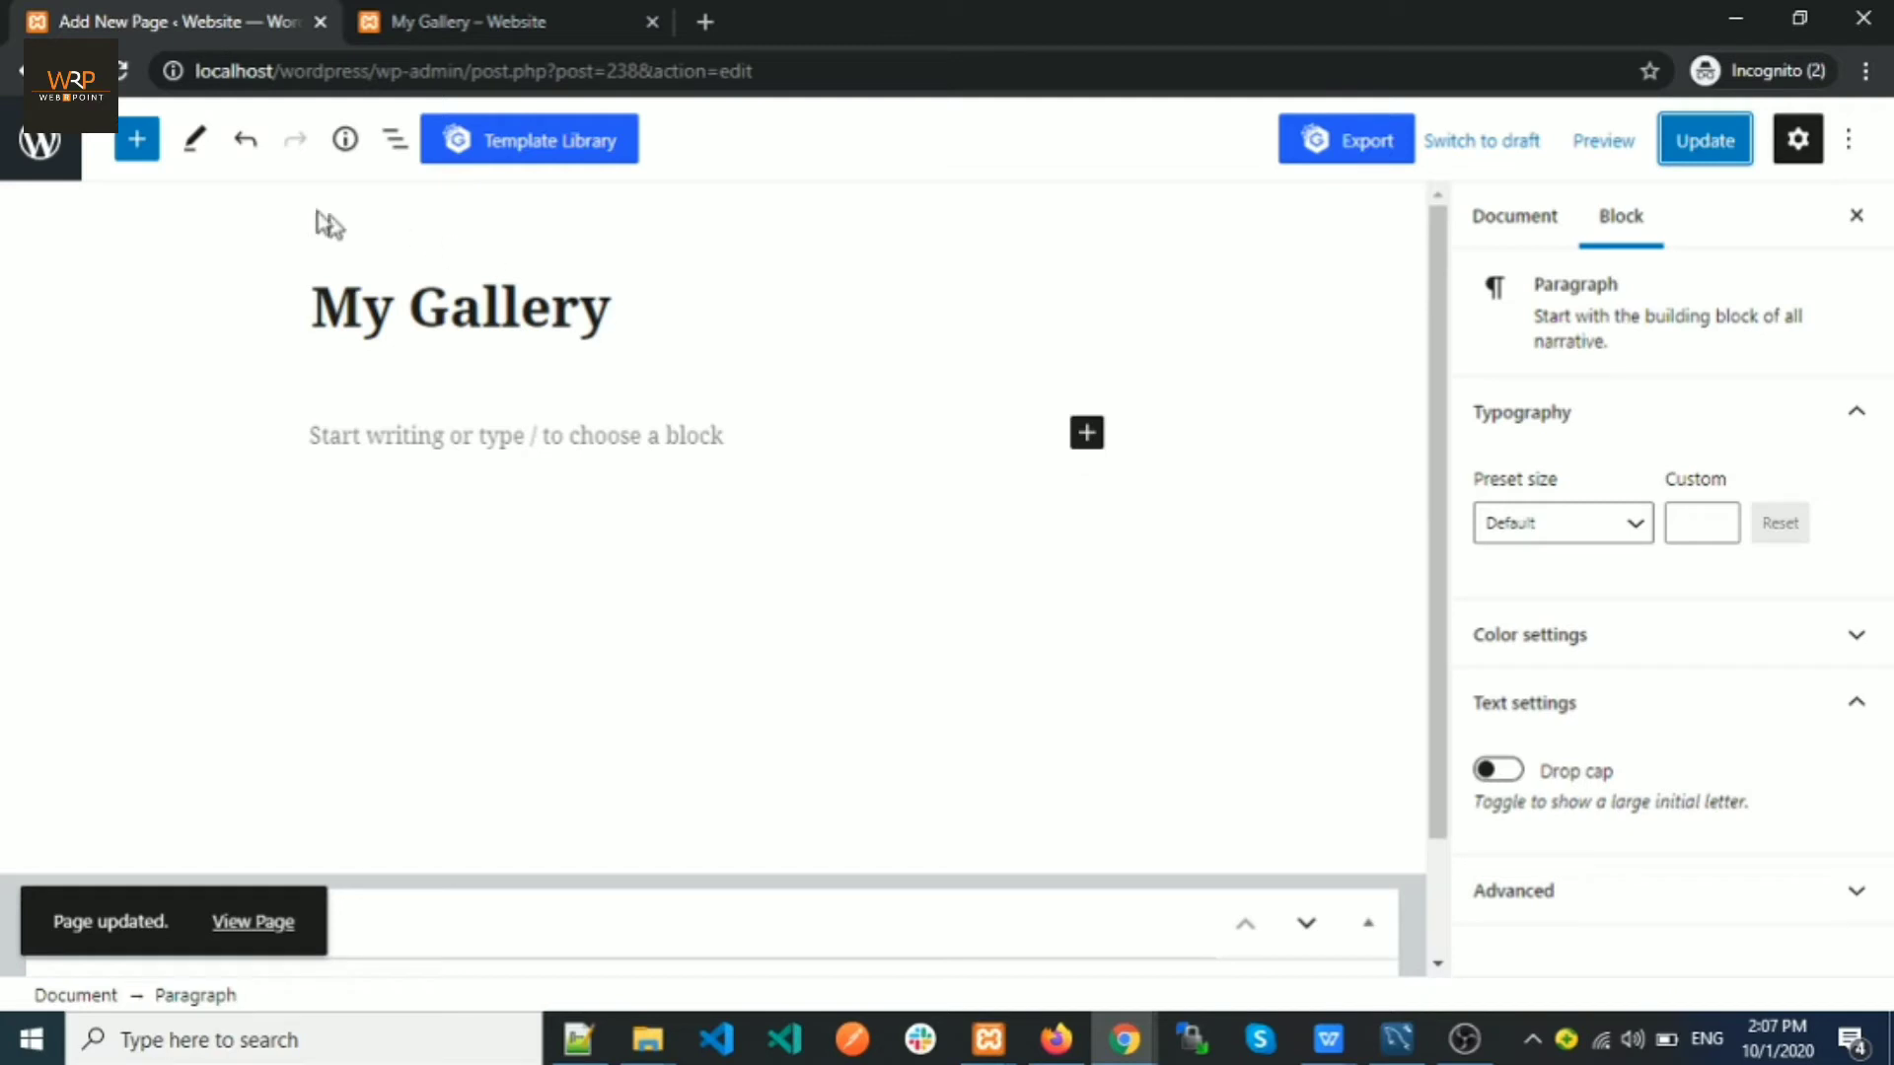
Step: Search the available blocks for "gallery" and insert the standard Gallery block below the page title
left_click(1087, 434)
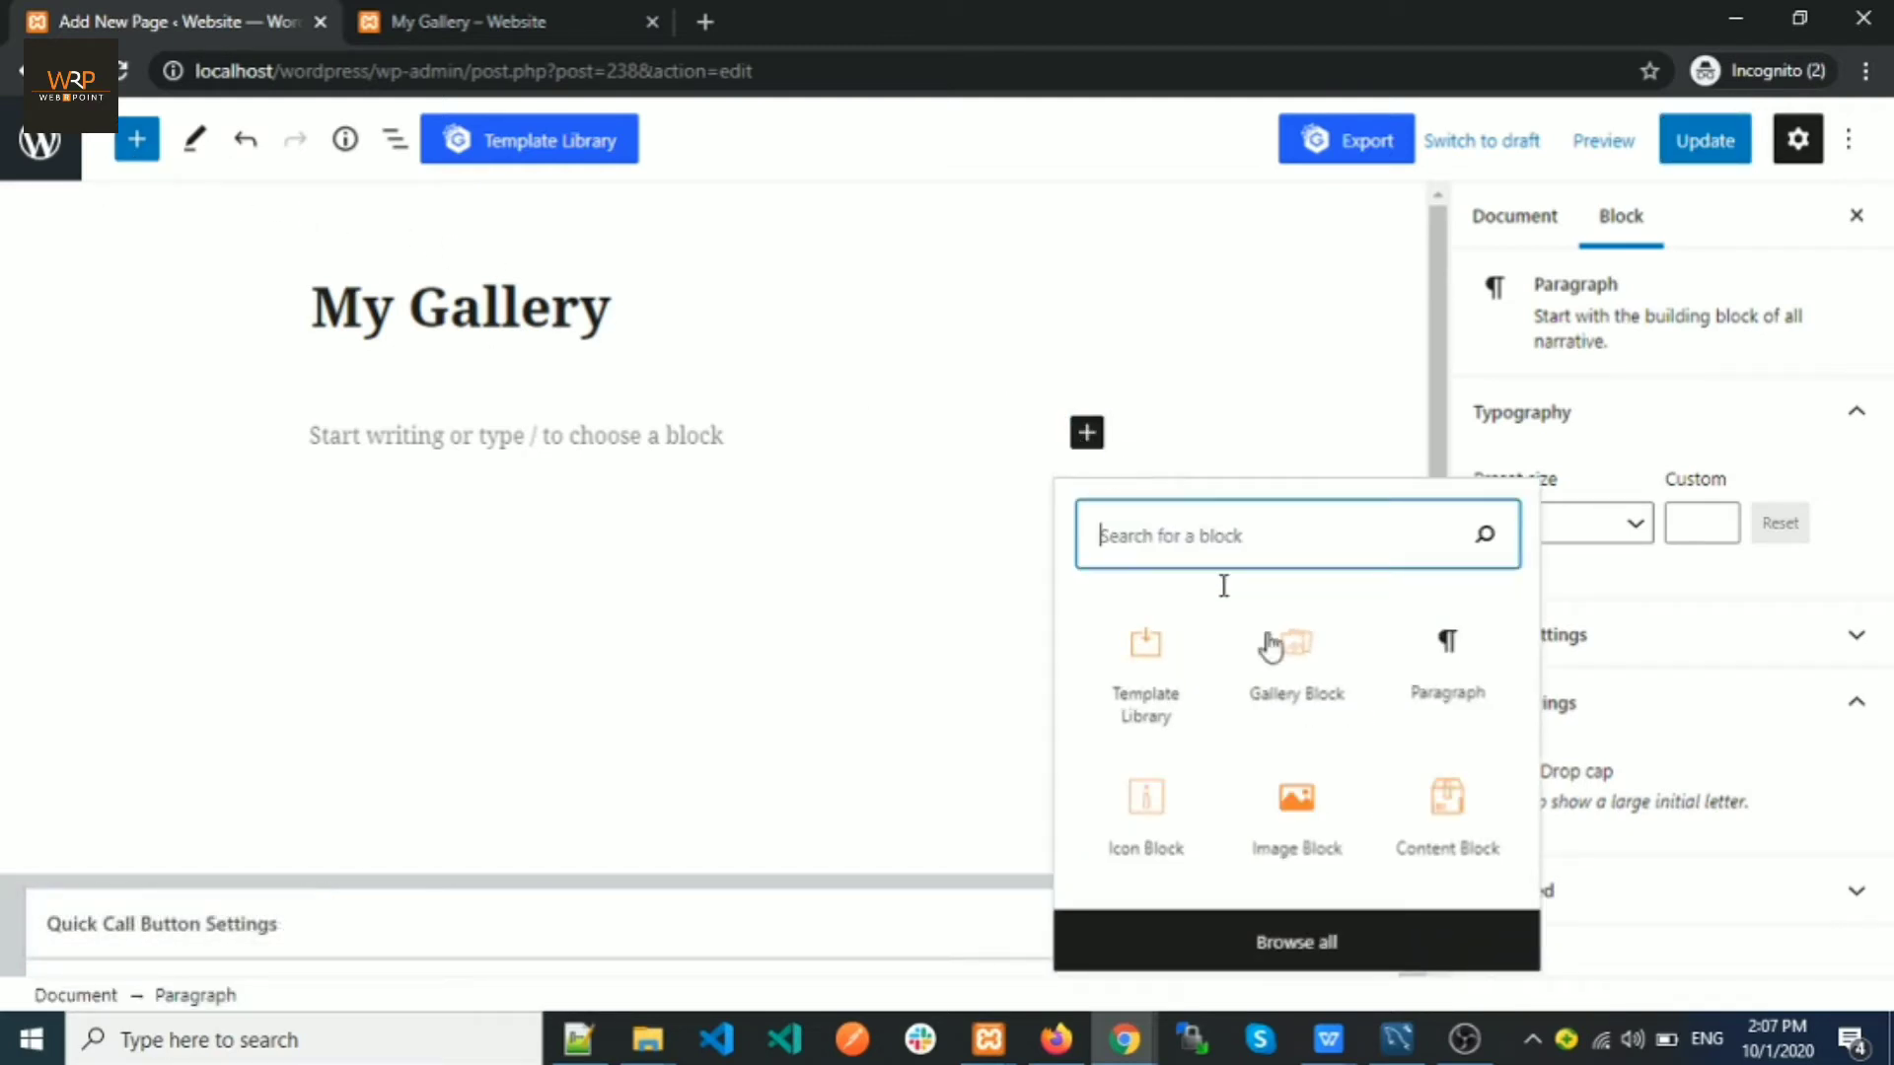
type("gallery")
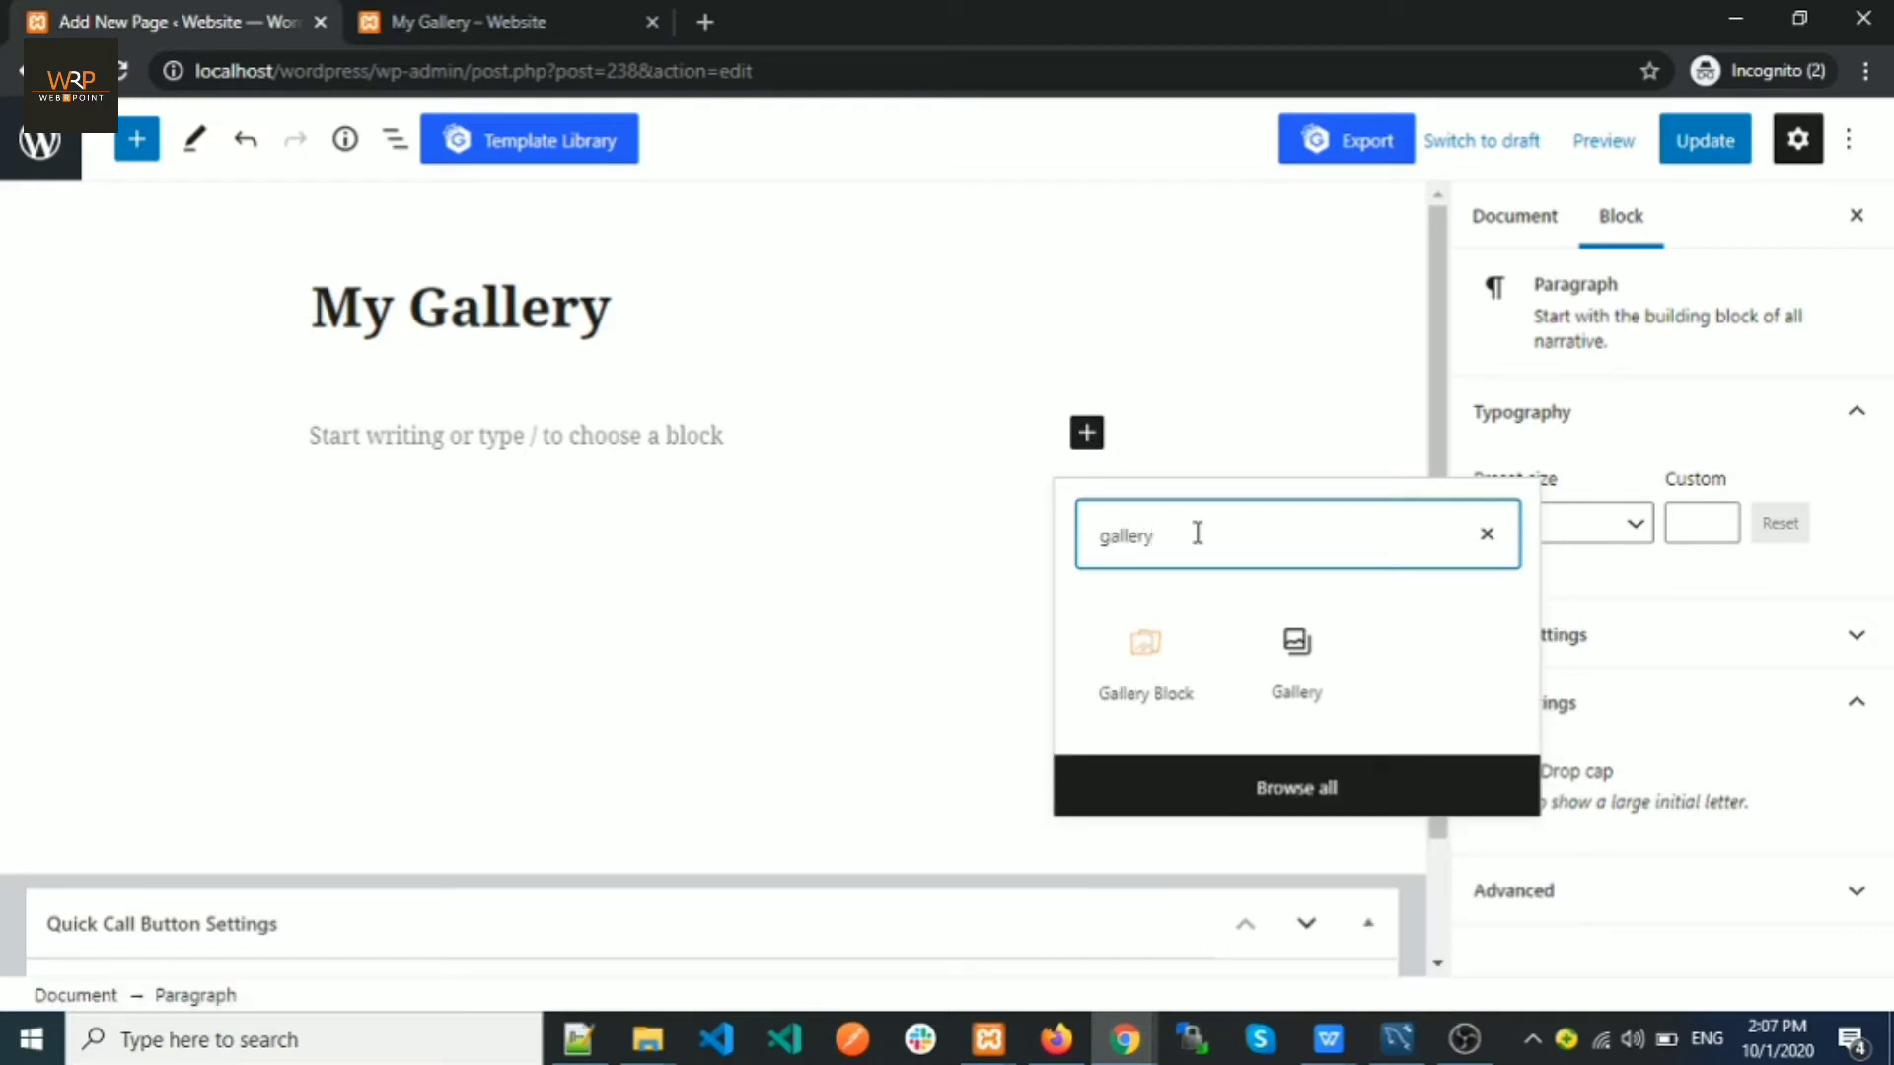
left_click(1303, 694)
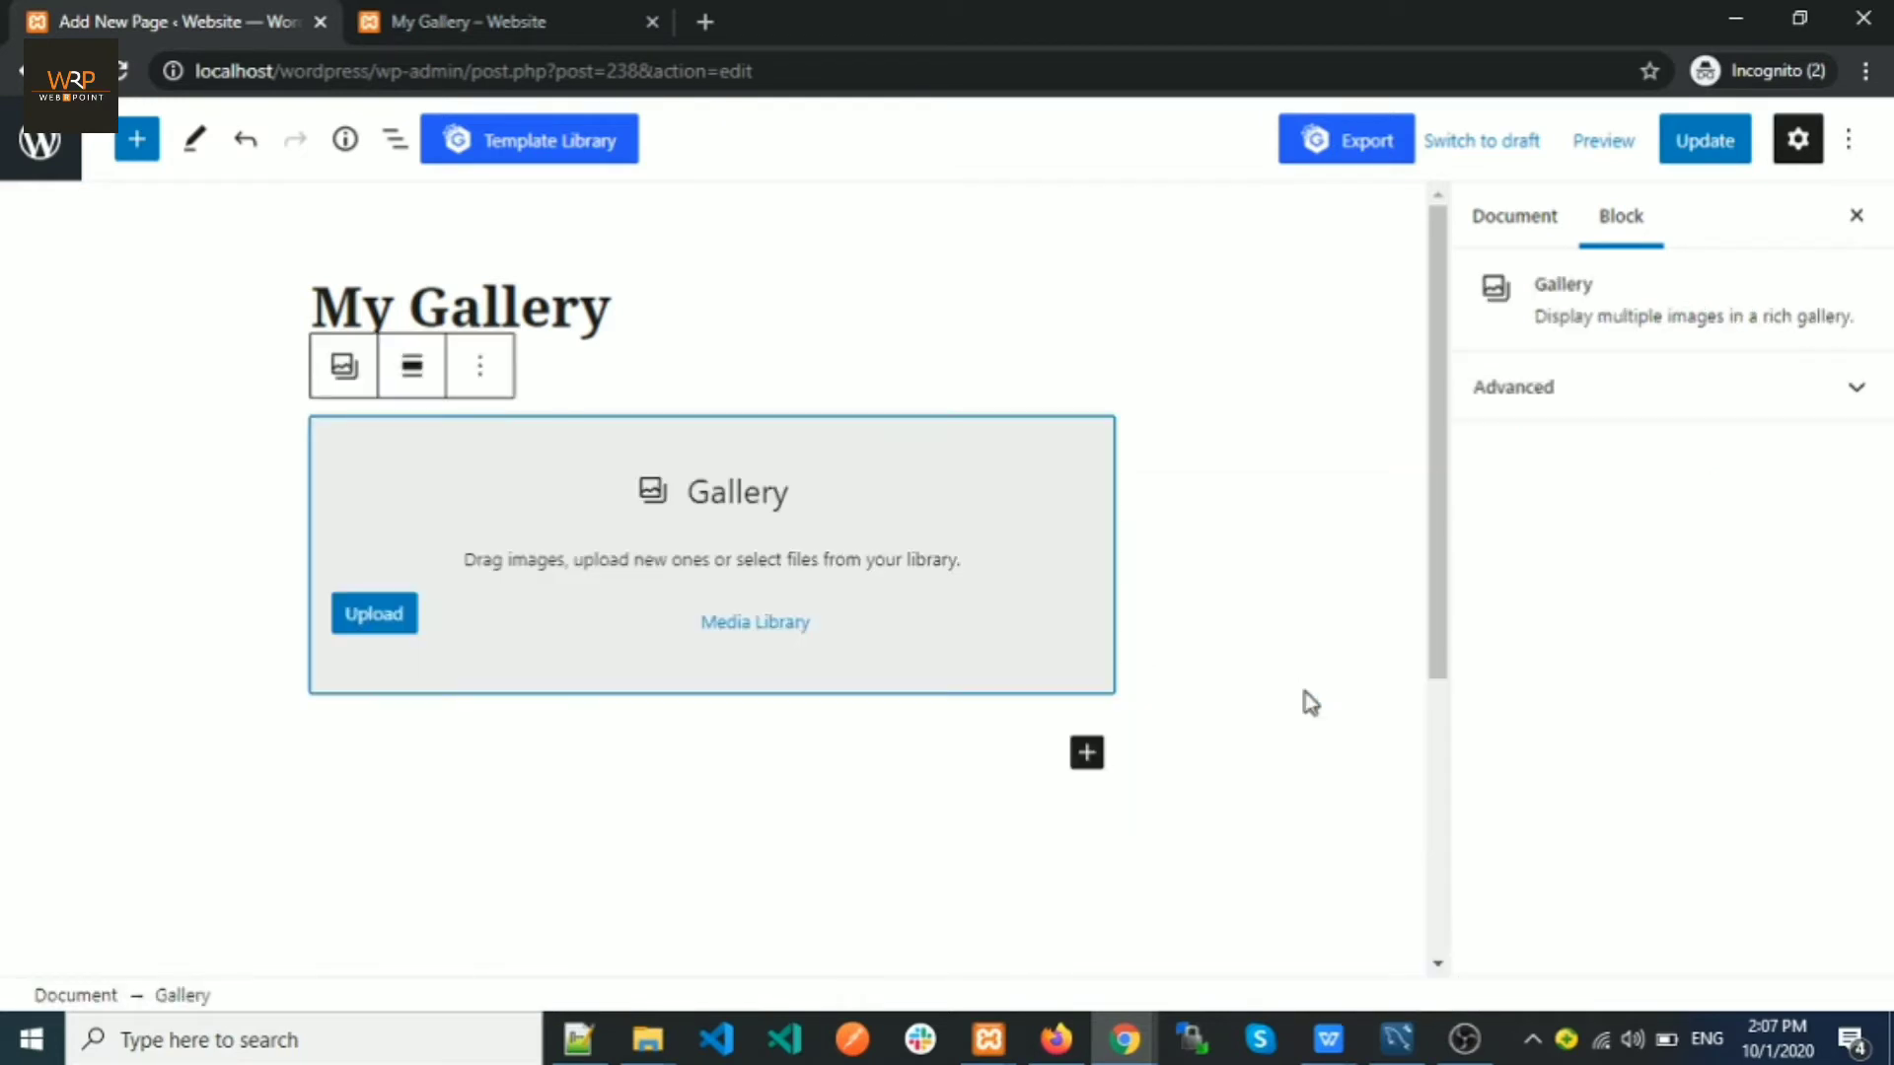
Step: Select eight media library images for the Gallery block, from the lacrosse players through the salmon, leaving out the two offer and sale graphics
left_click(372, 617)
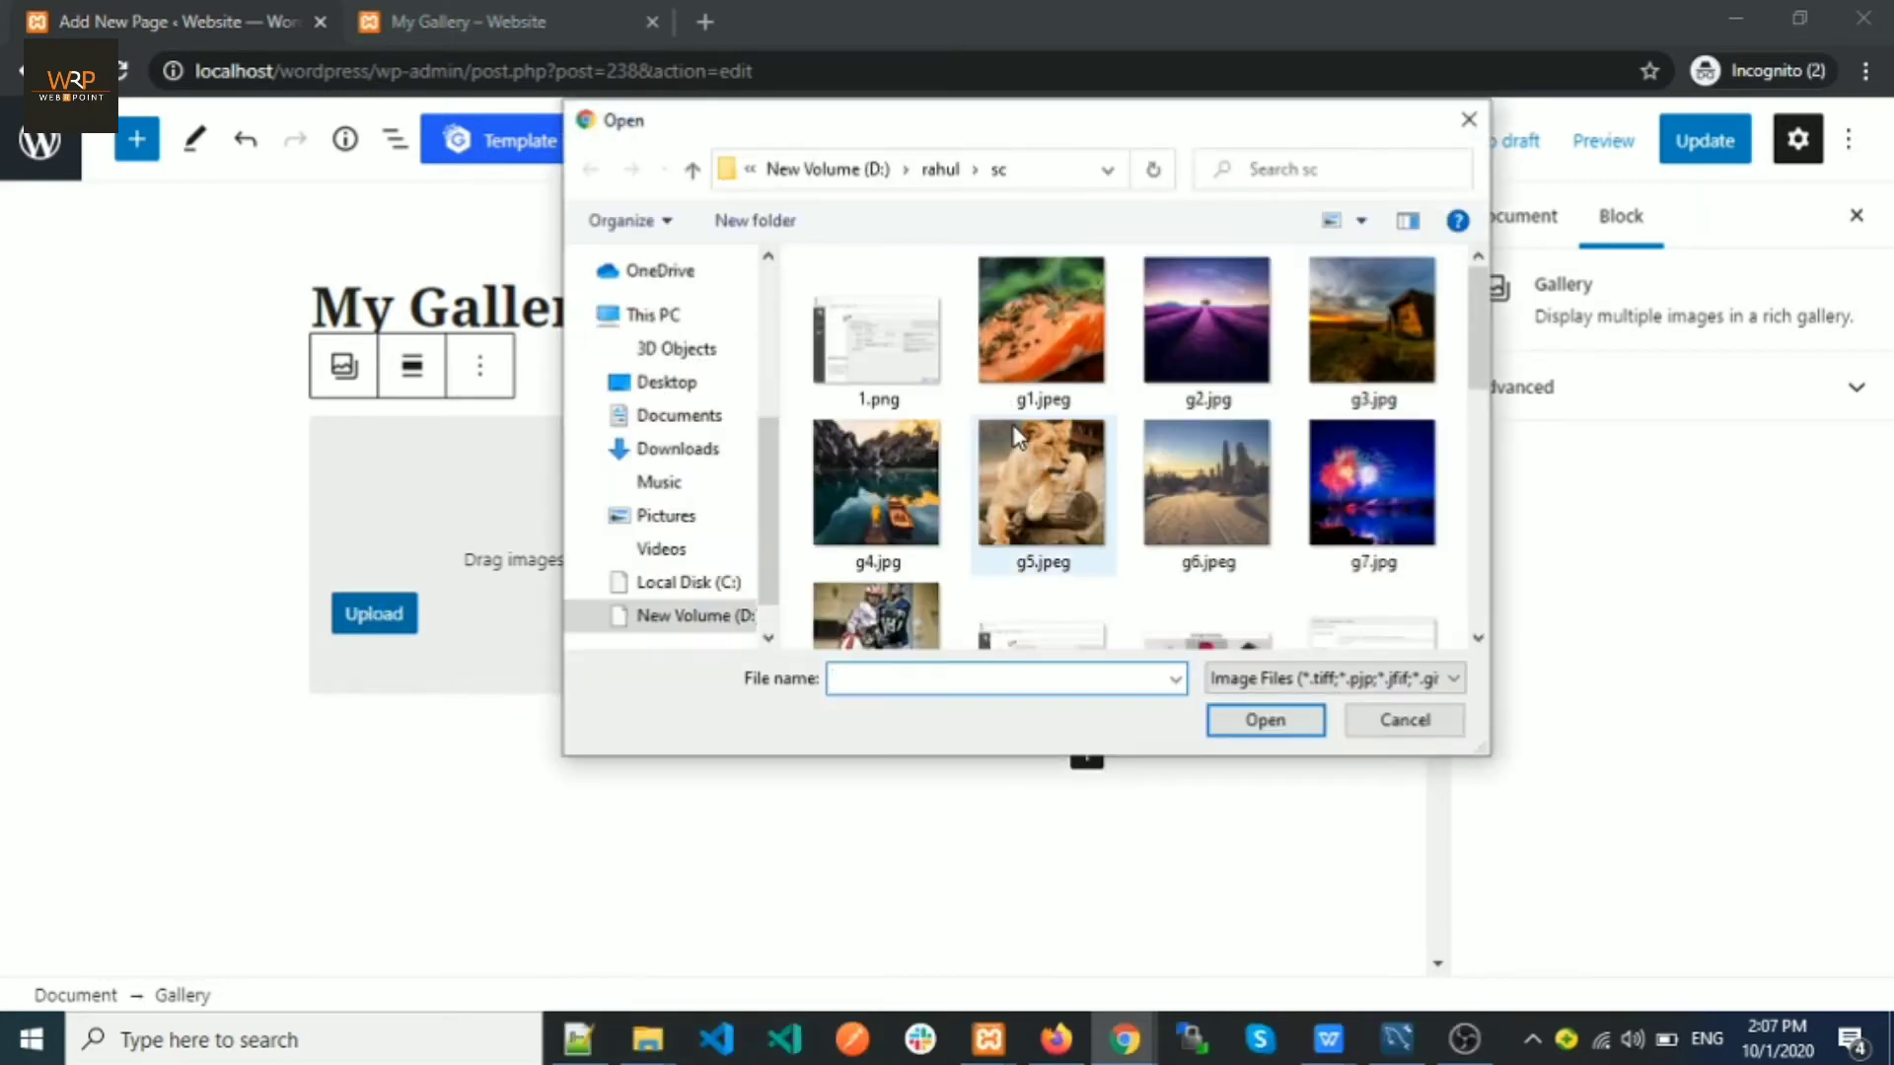
left_click(1468, 120)
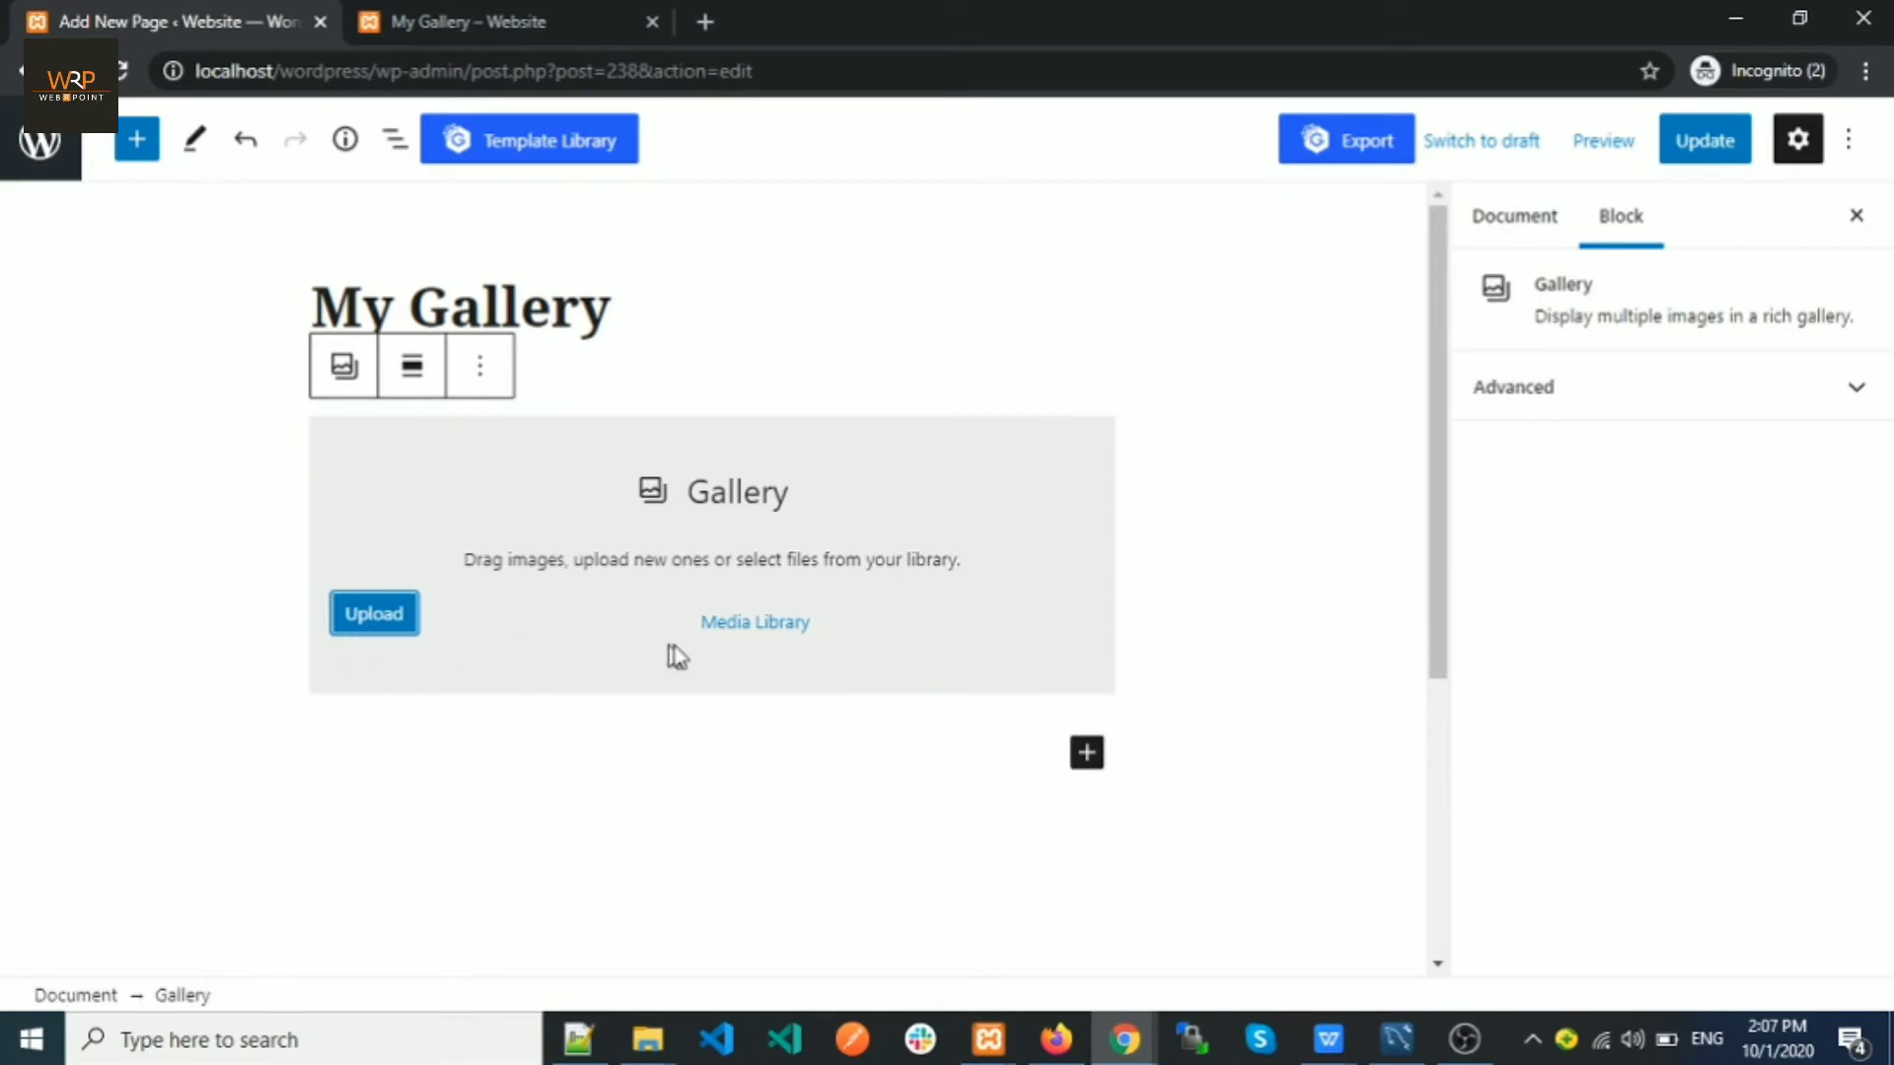
left_click(747, 624)
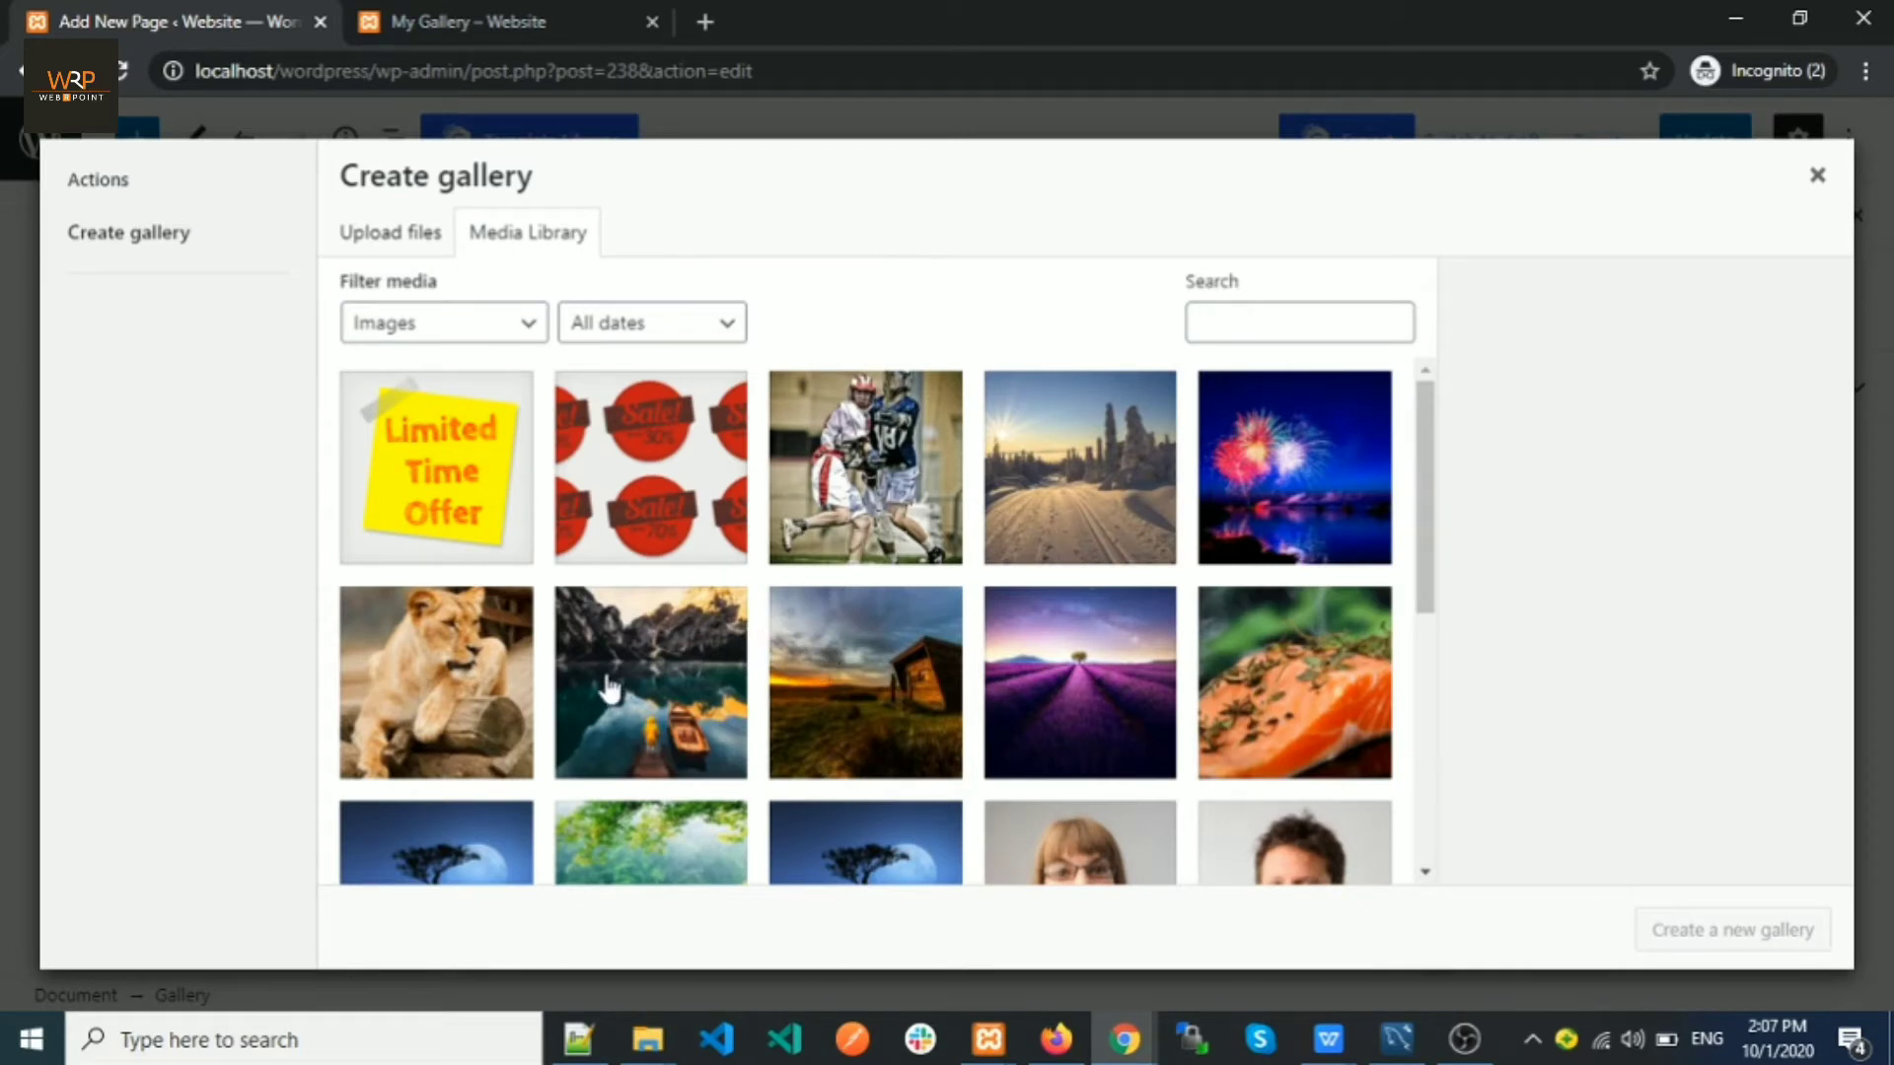
left_click(1026, 555)
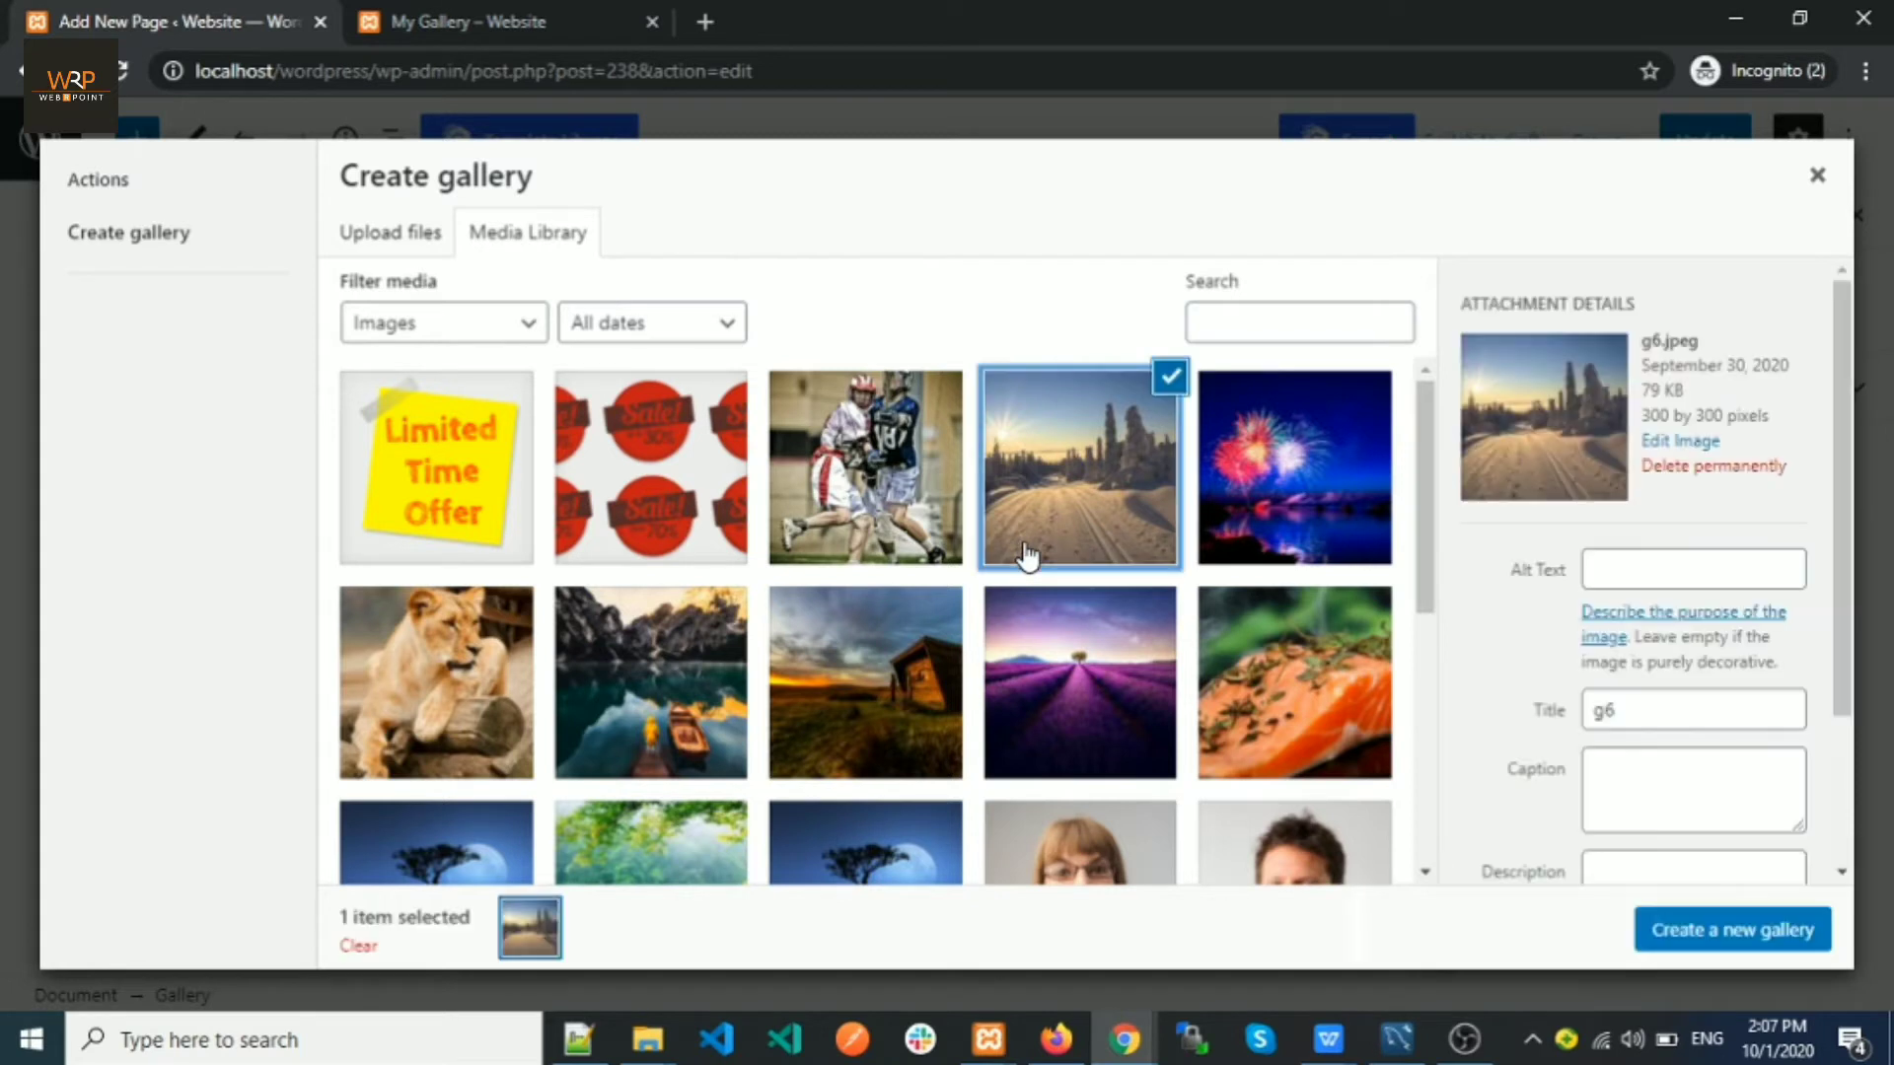
left_click(906, 512)
left_click(1230, 525)
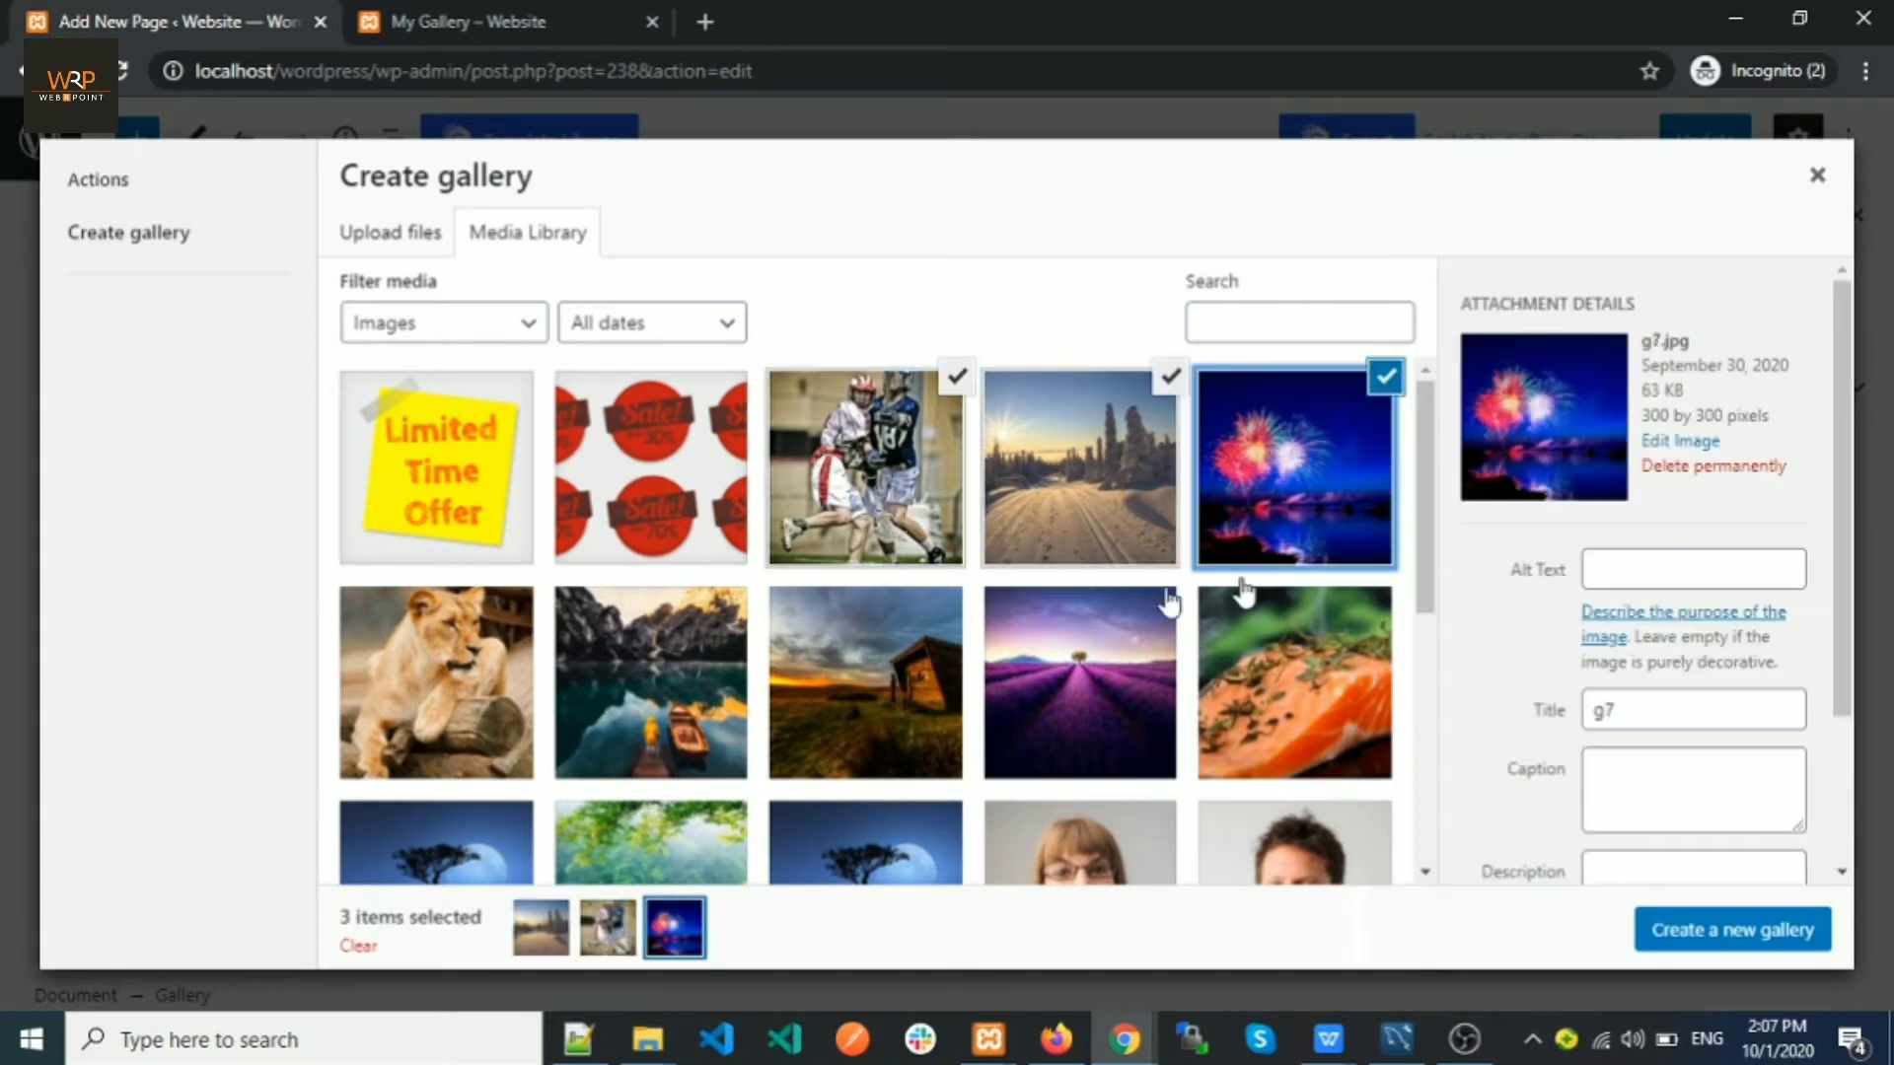
left_click(388, 672)
left_click(702, 681)
left_click(870, 684)
left_click(1048, 674)
left_click(1287, 698)
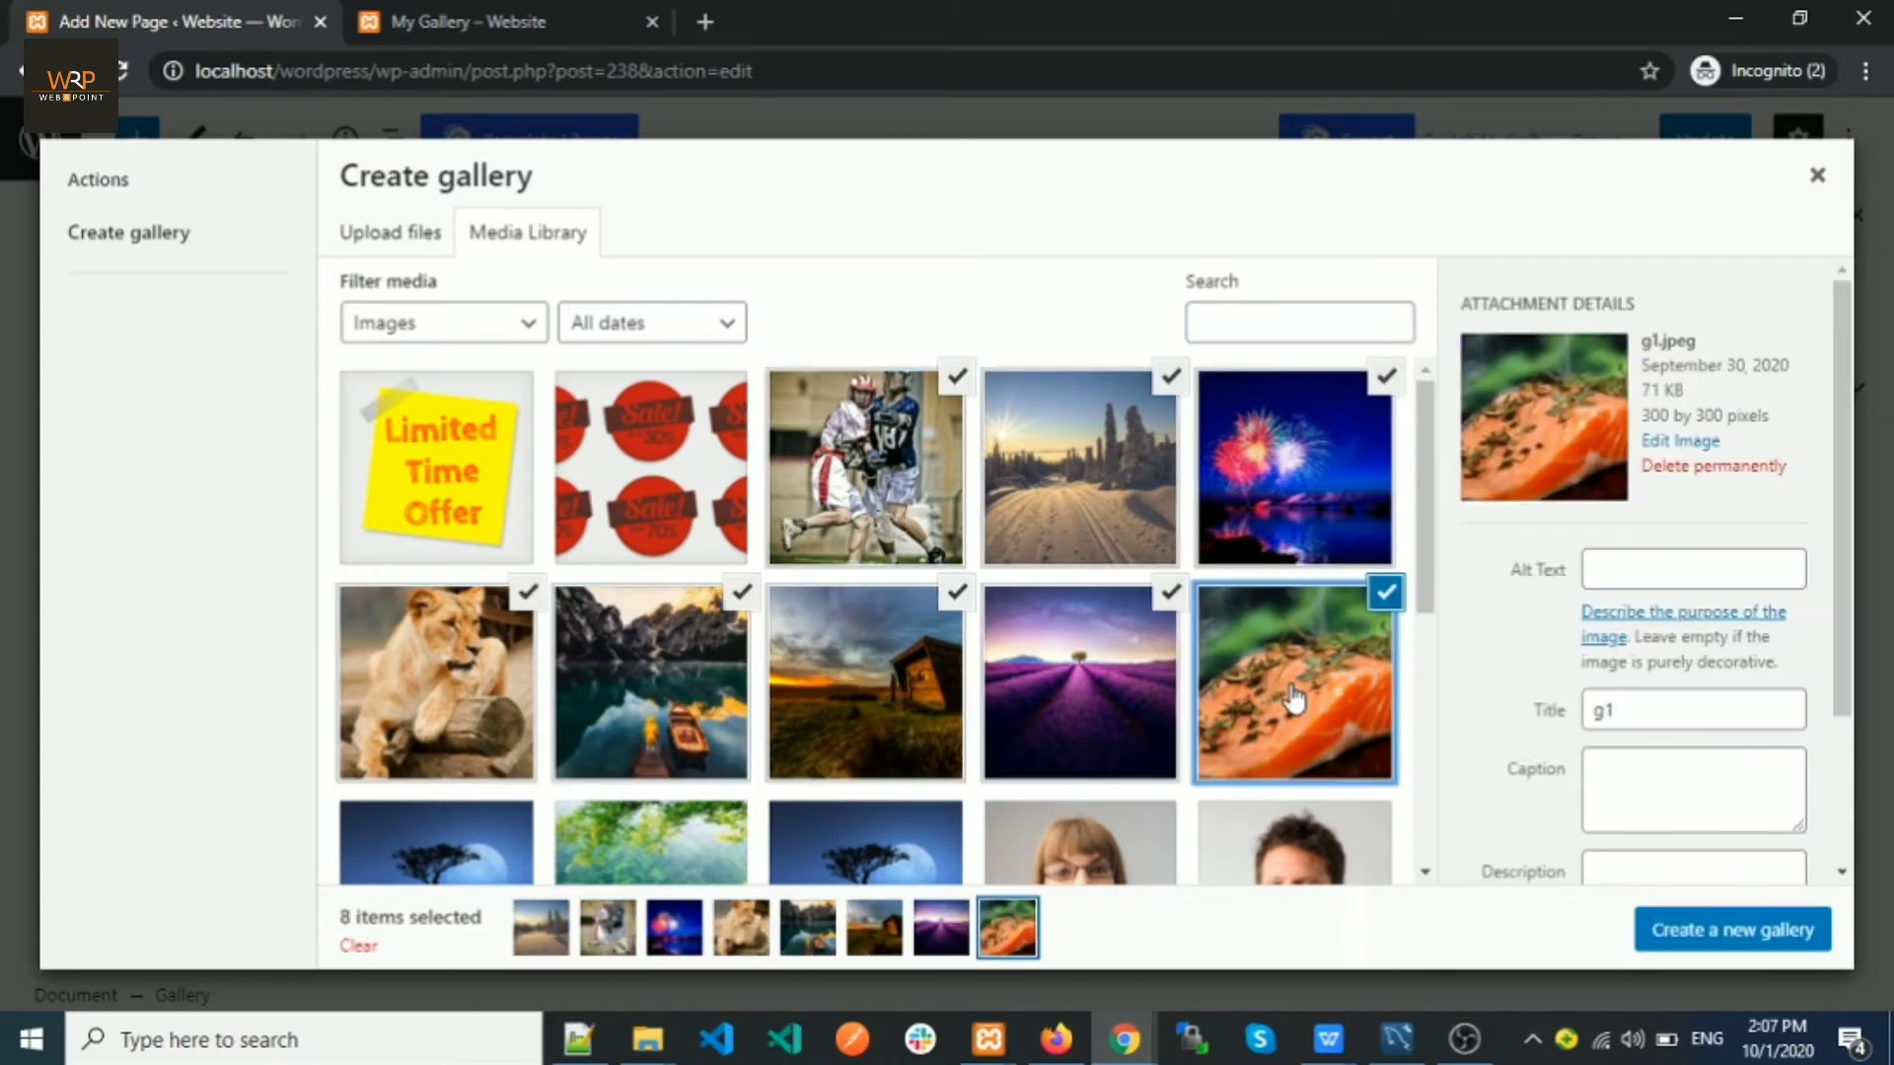
Step: Create a new gallery from the selected images, insert it into the My Gallery page and update the page
left_click(1708, 933)
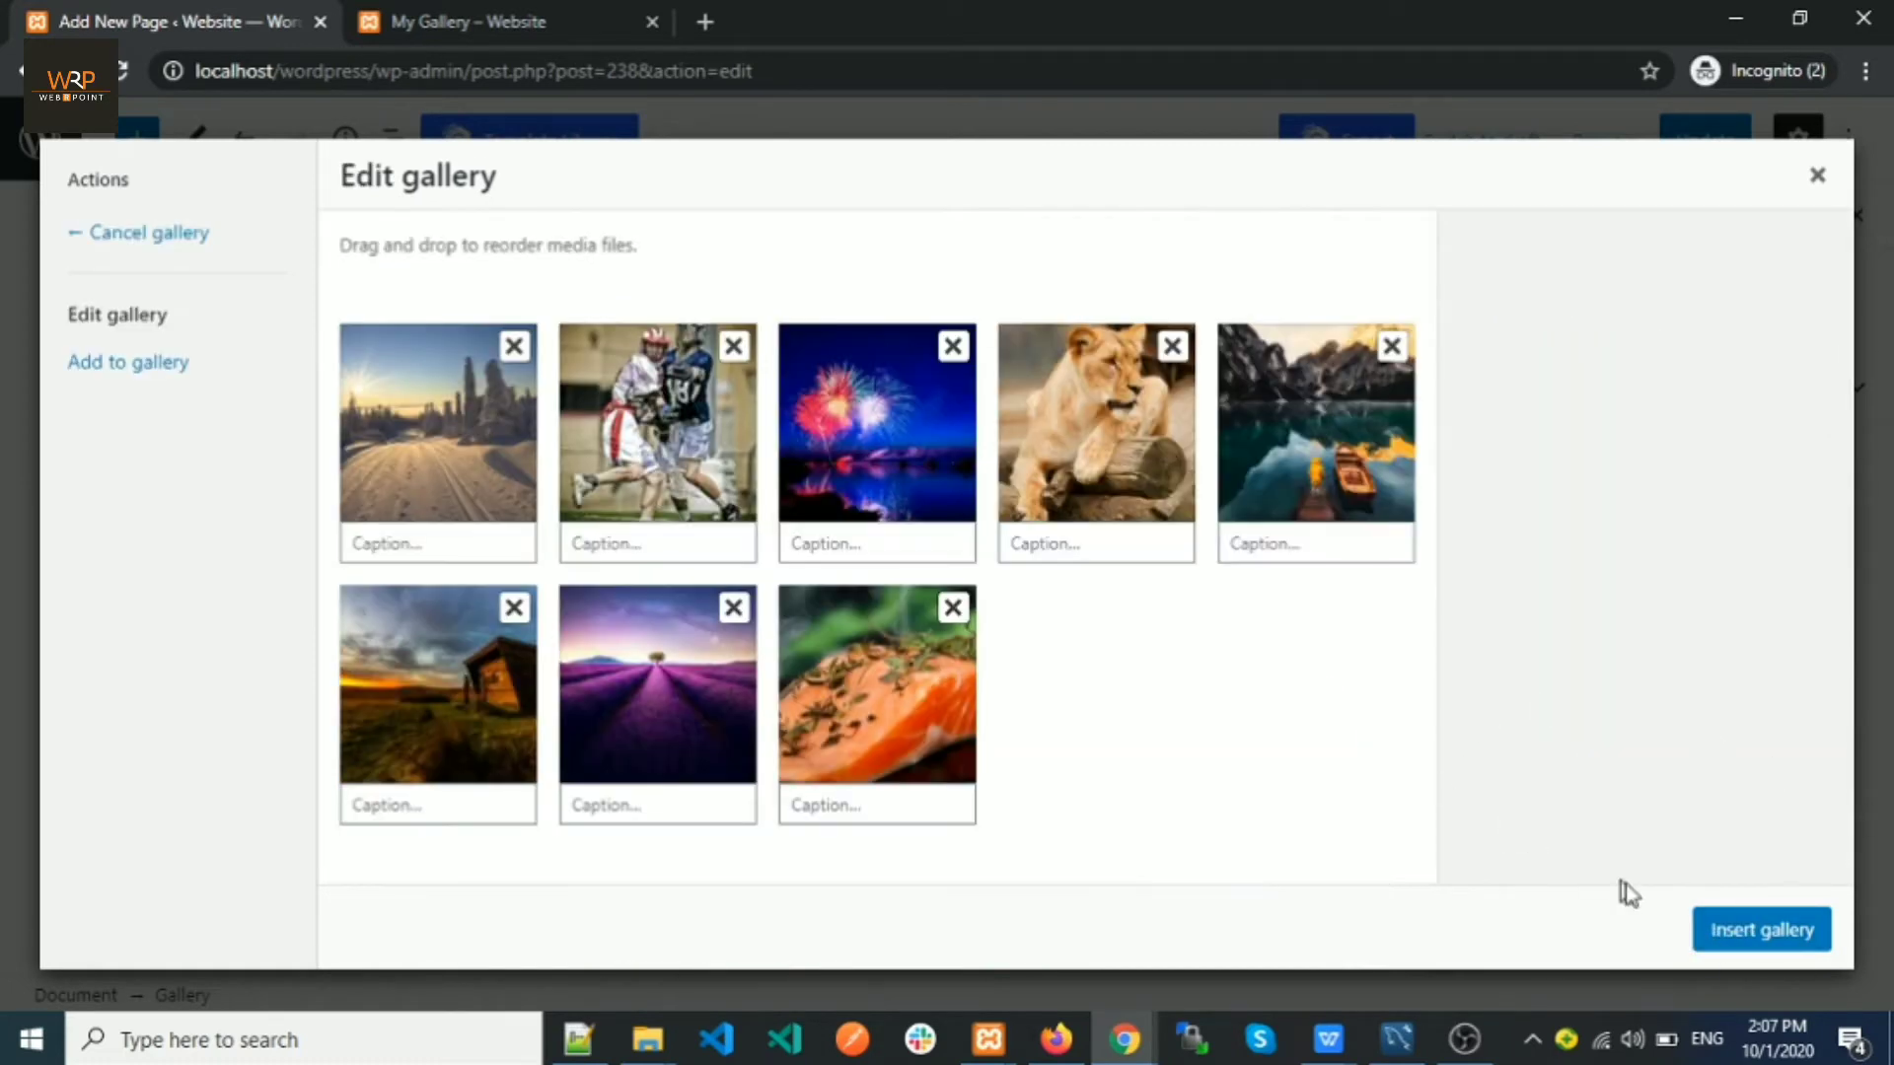
left_click(1725, 931)
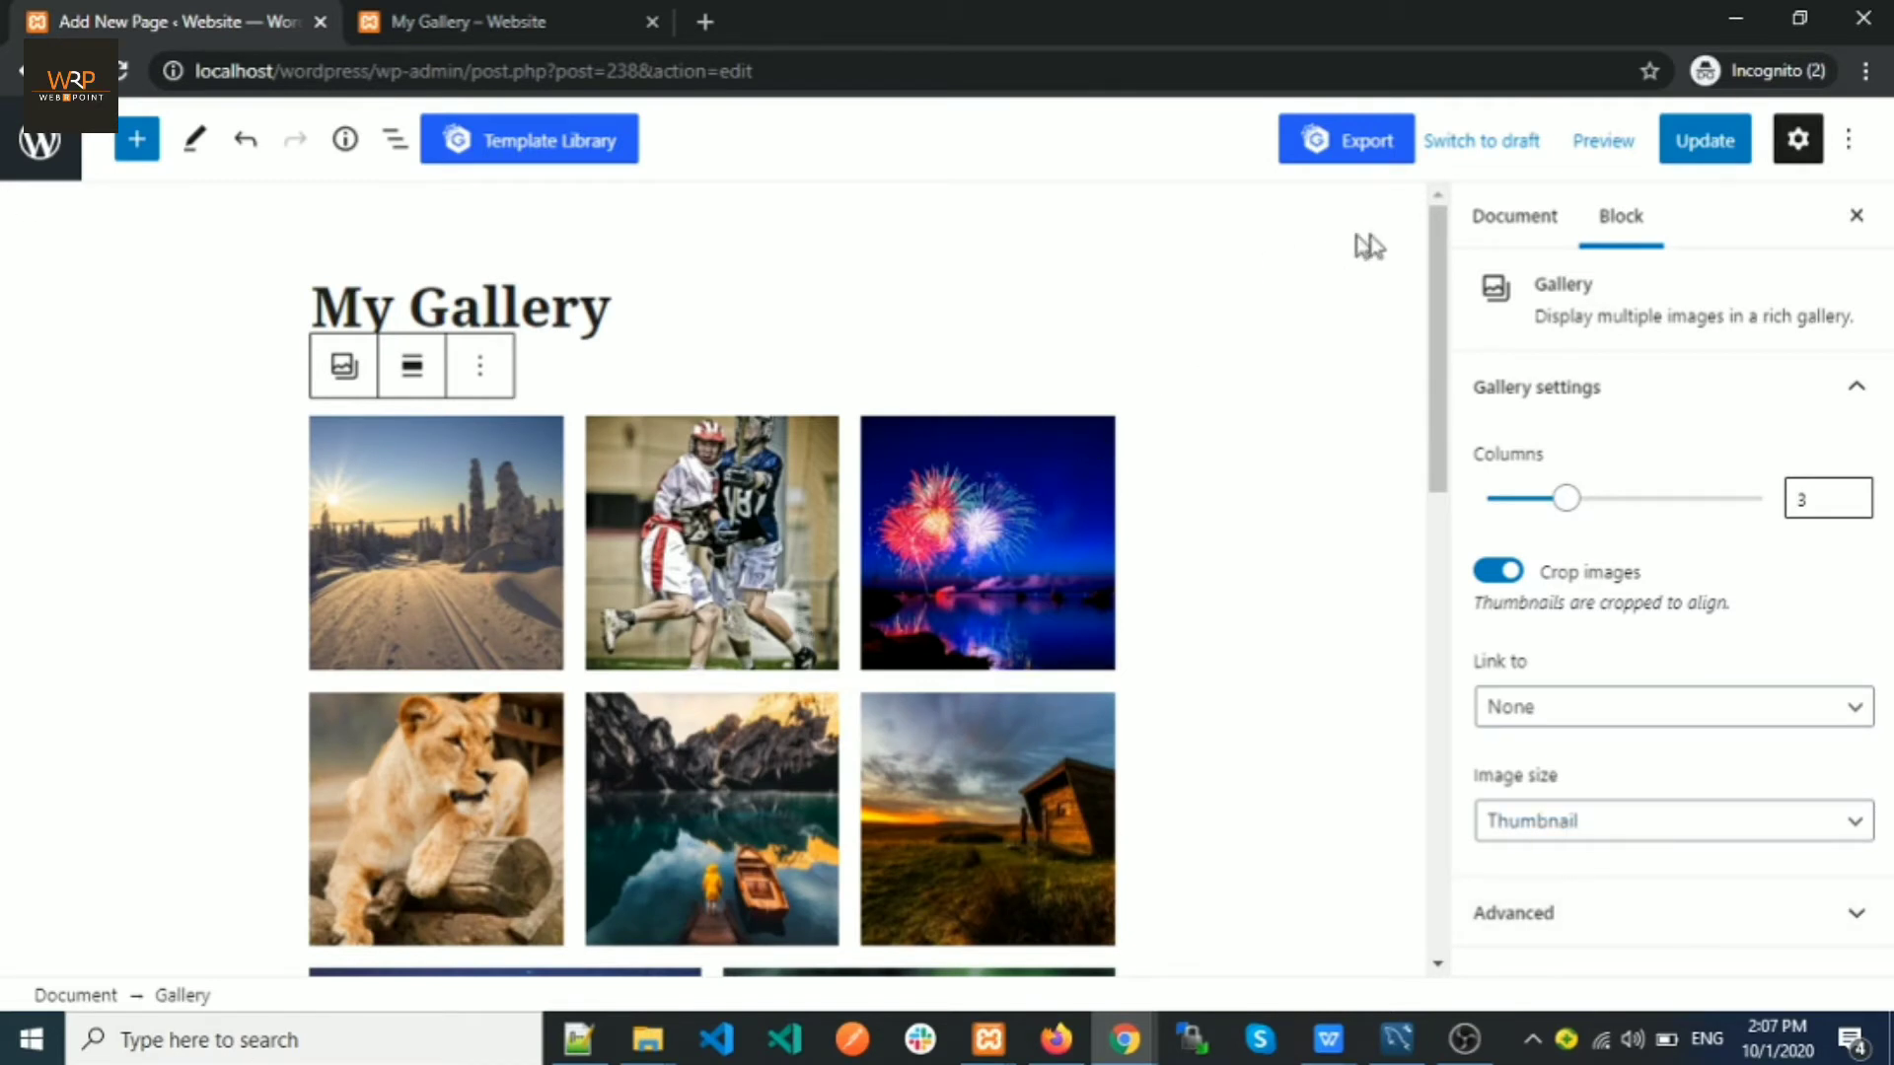
left_click(1703, 164)
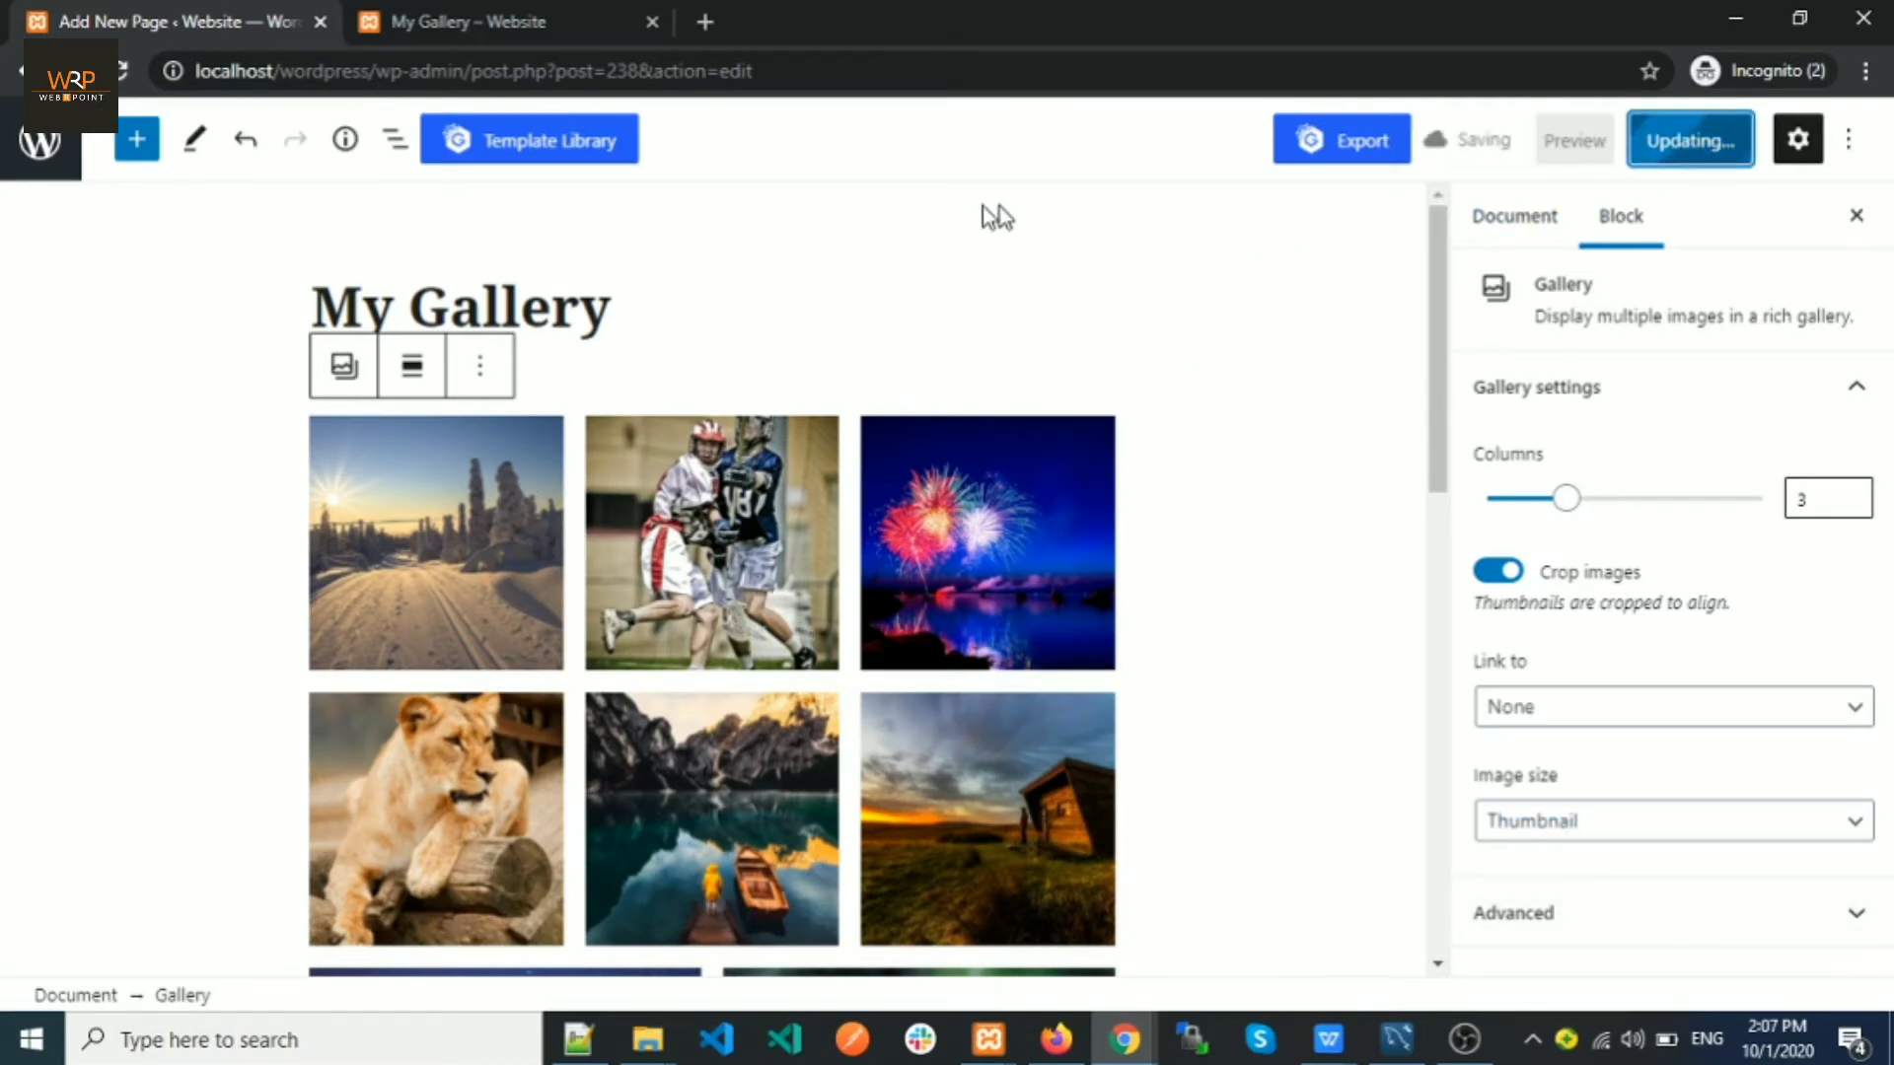
Step: Reload the published My Gallery page to review the image grid, and return to the page editor
left_click(498, 20)
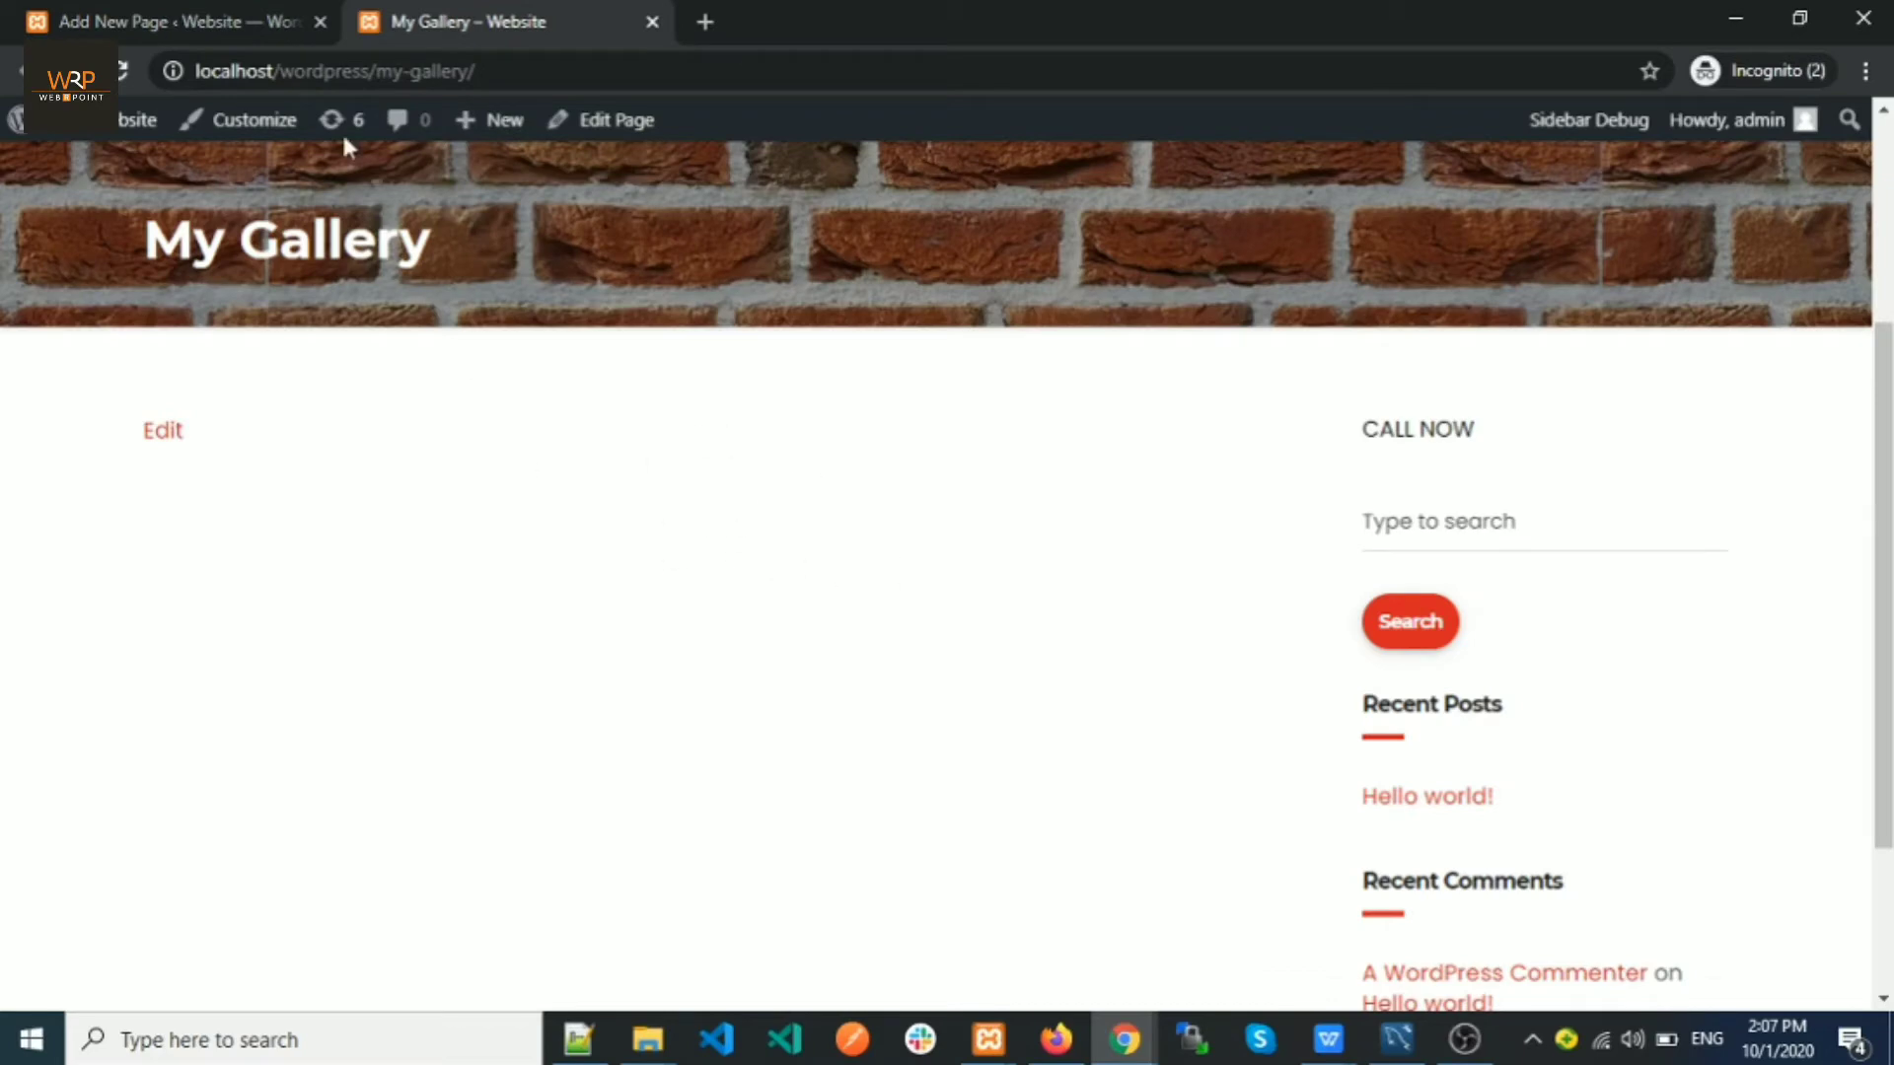
left_click(119, 61)
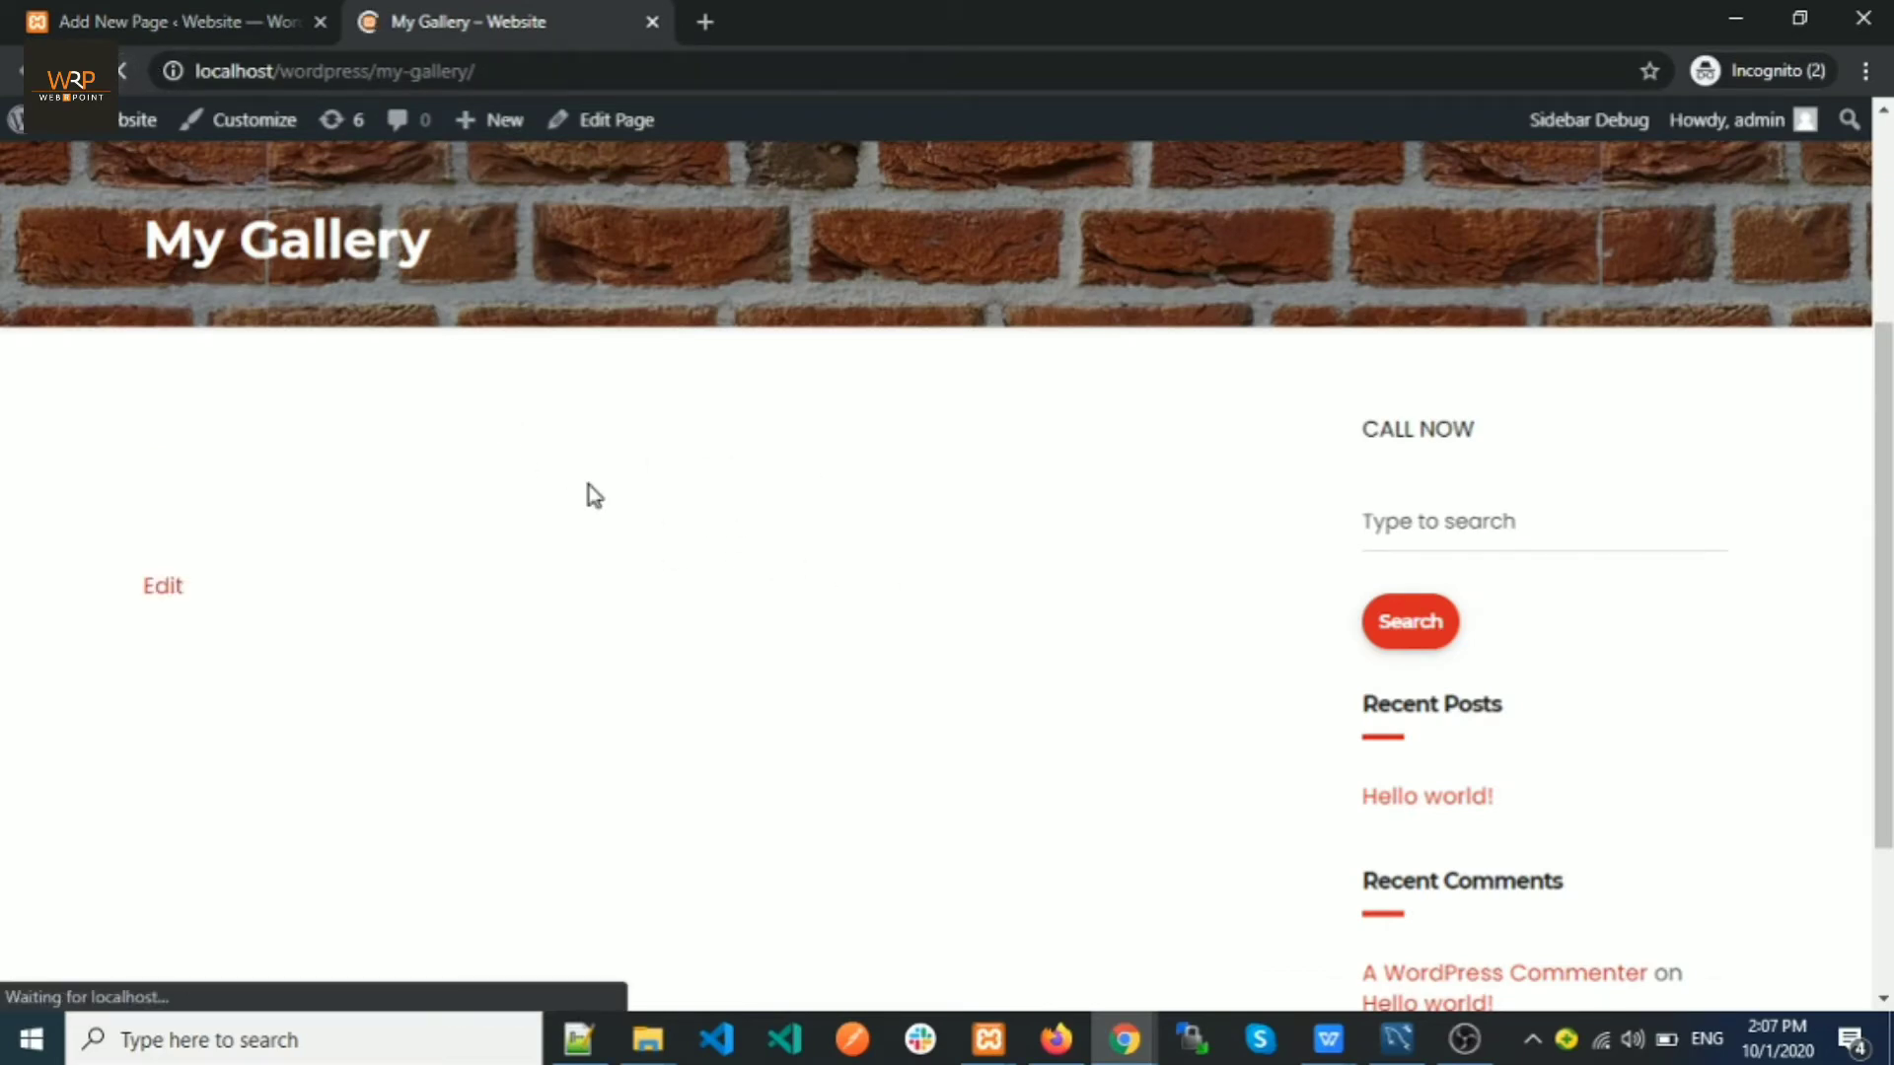
scroll(382, 646, "down", 10)
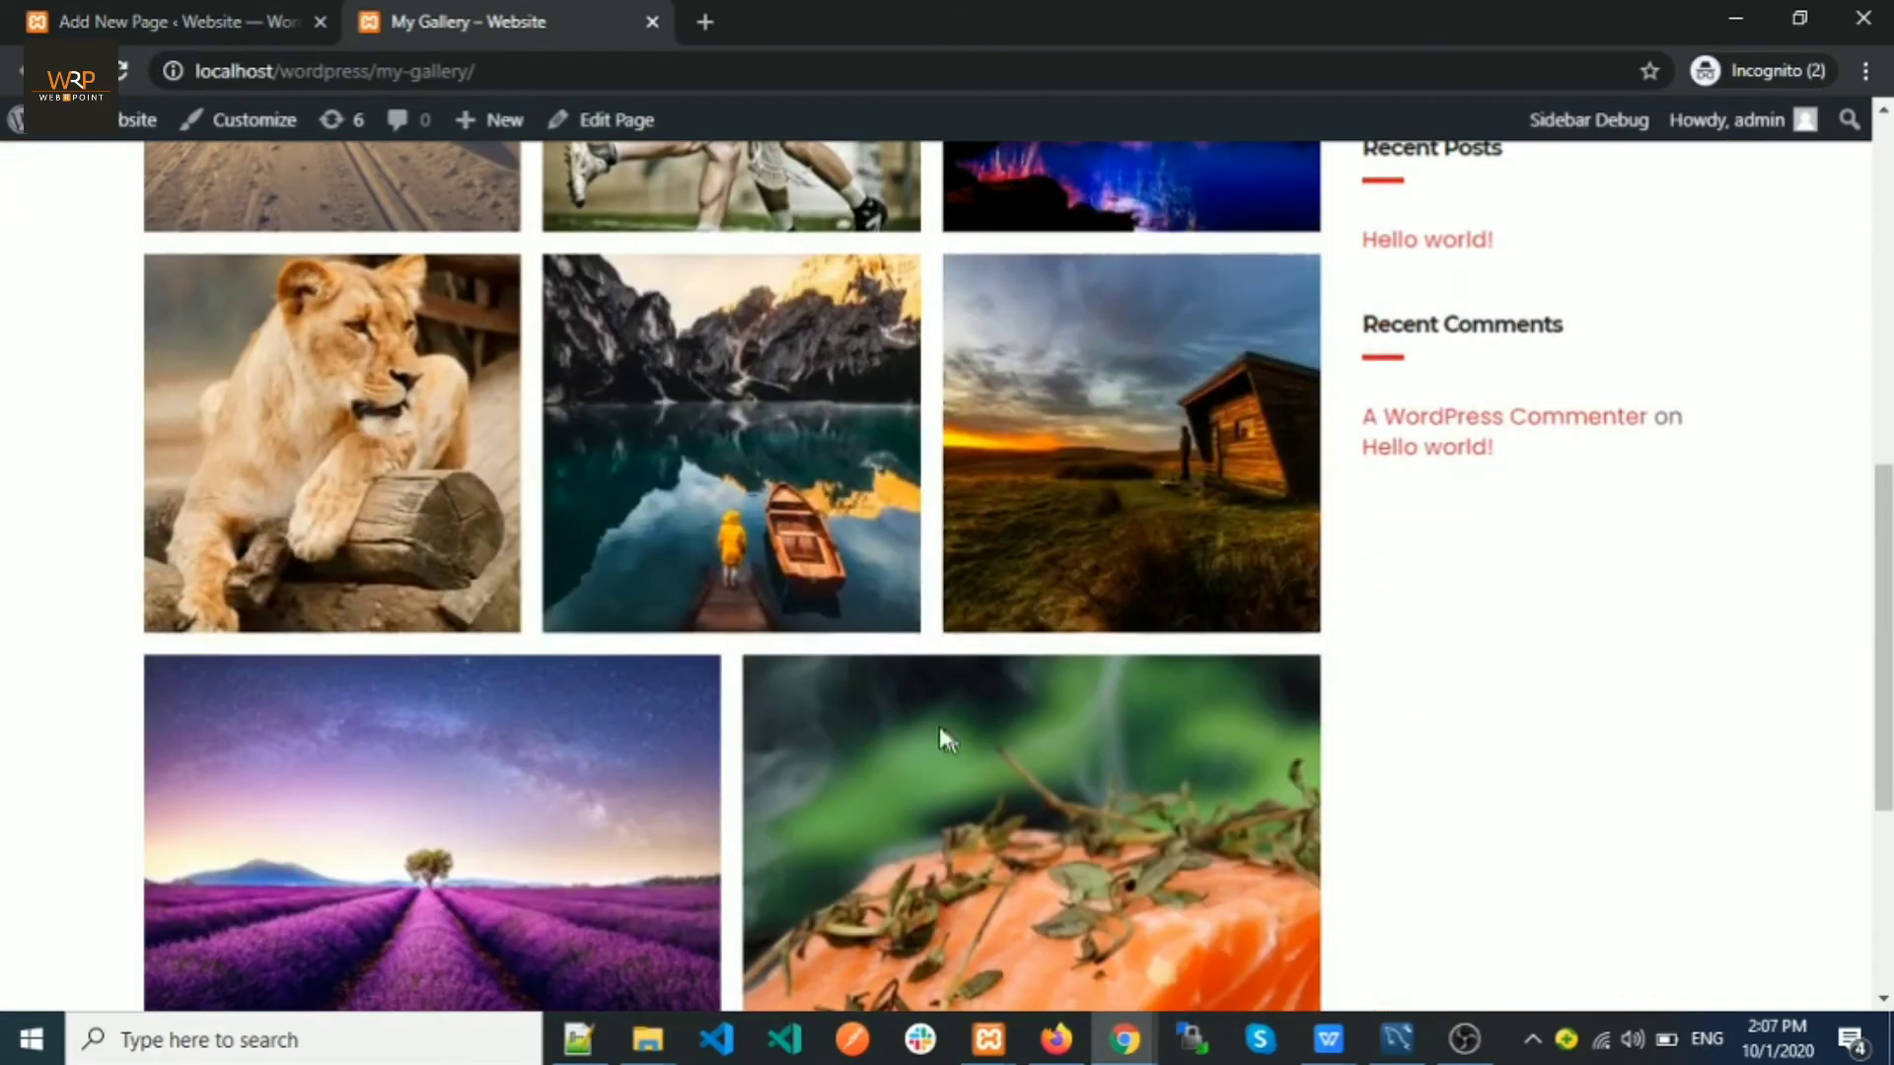
scroll(765, 634, "up", 10)
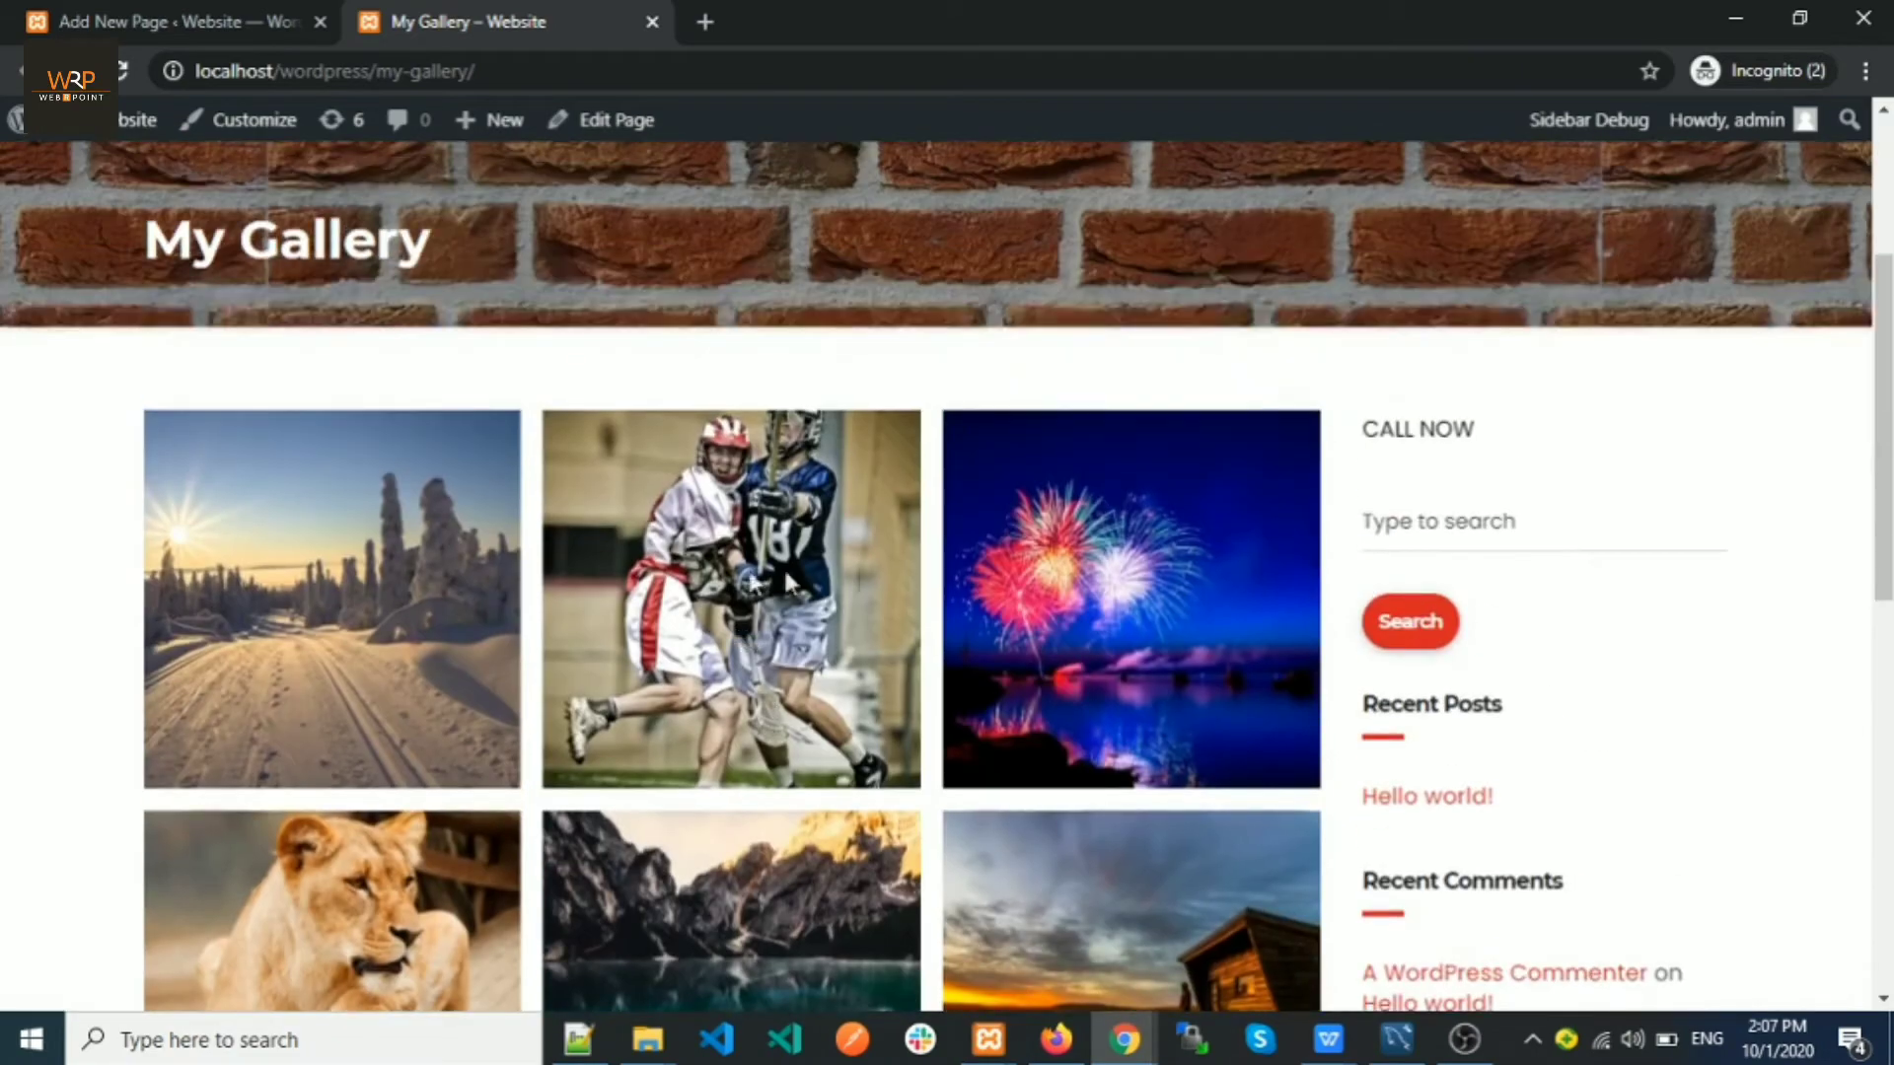
scroll(1134, 582, "down", 10)
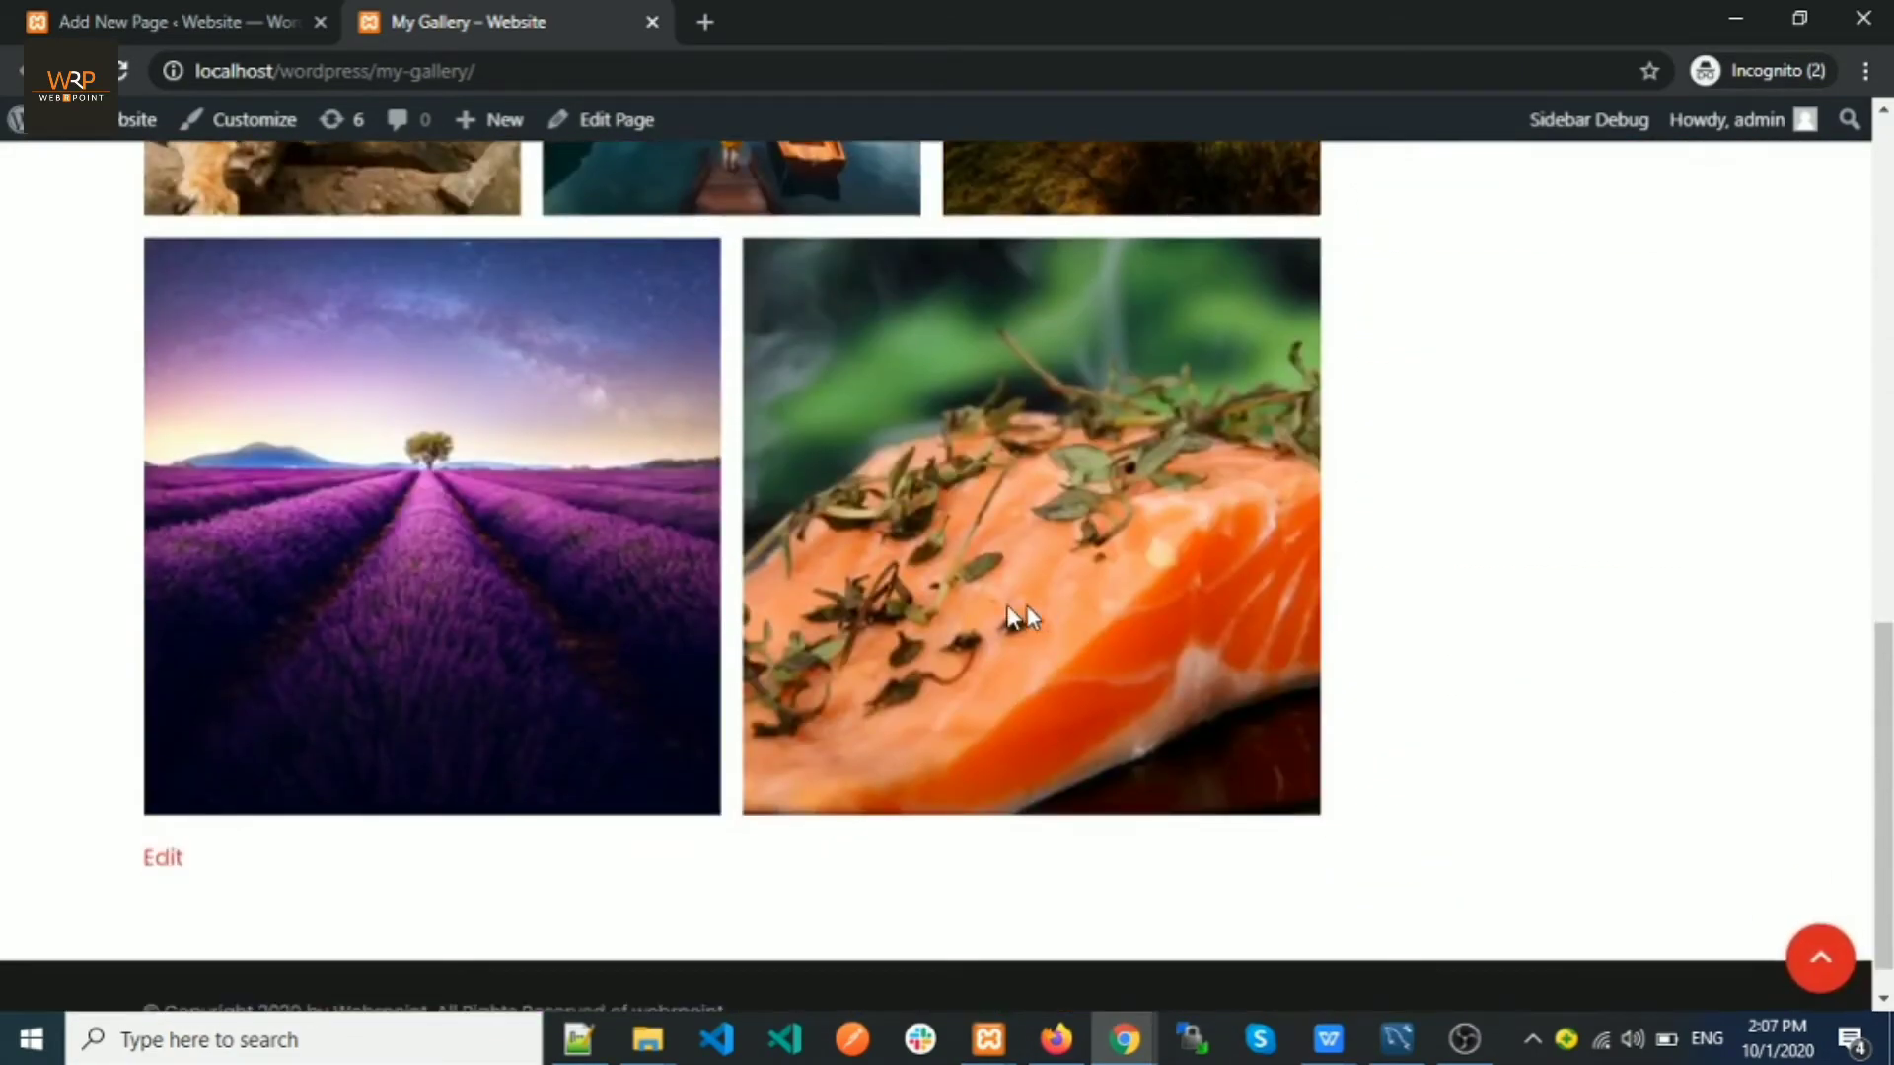
scroll(632, 606, "up", 10)
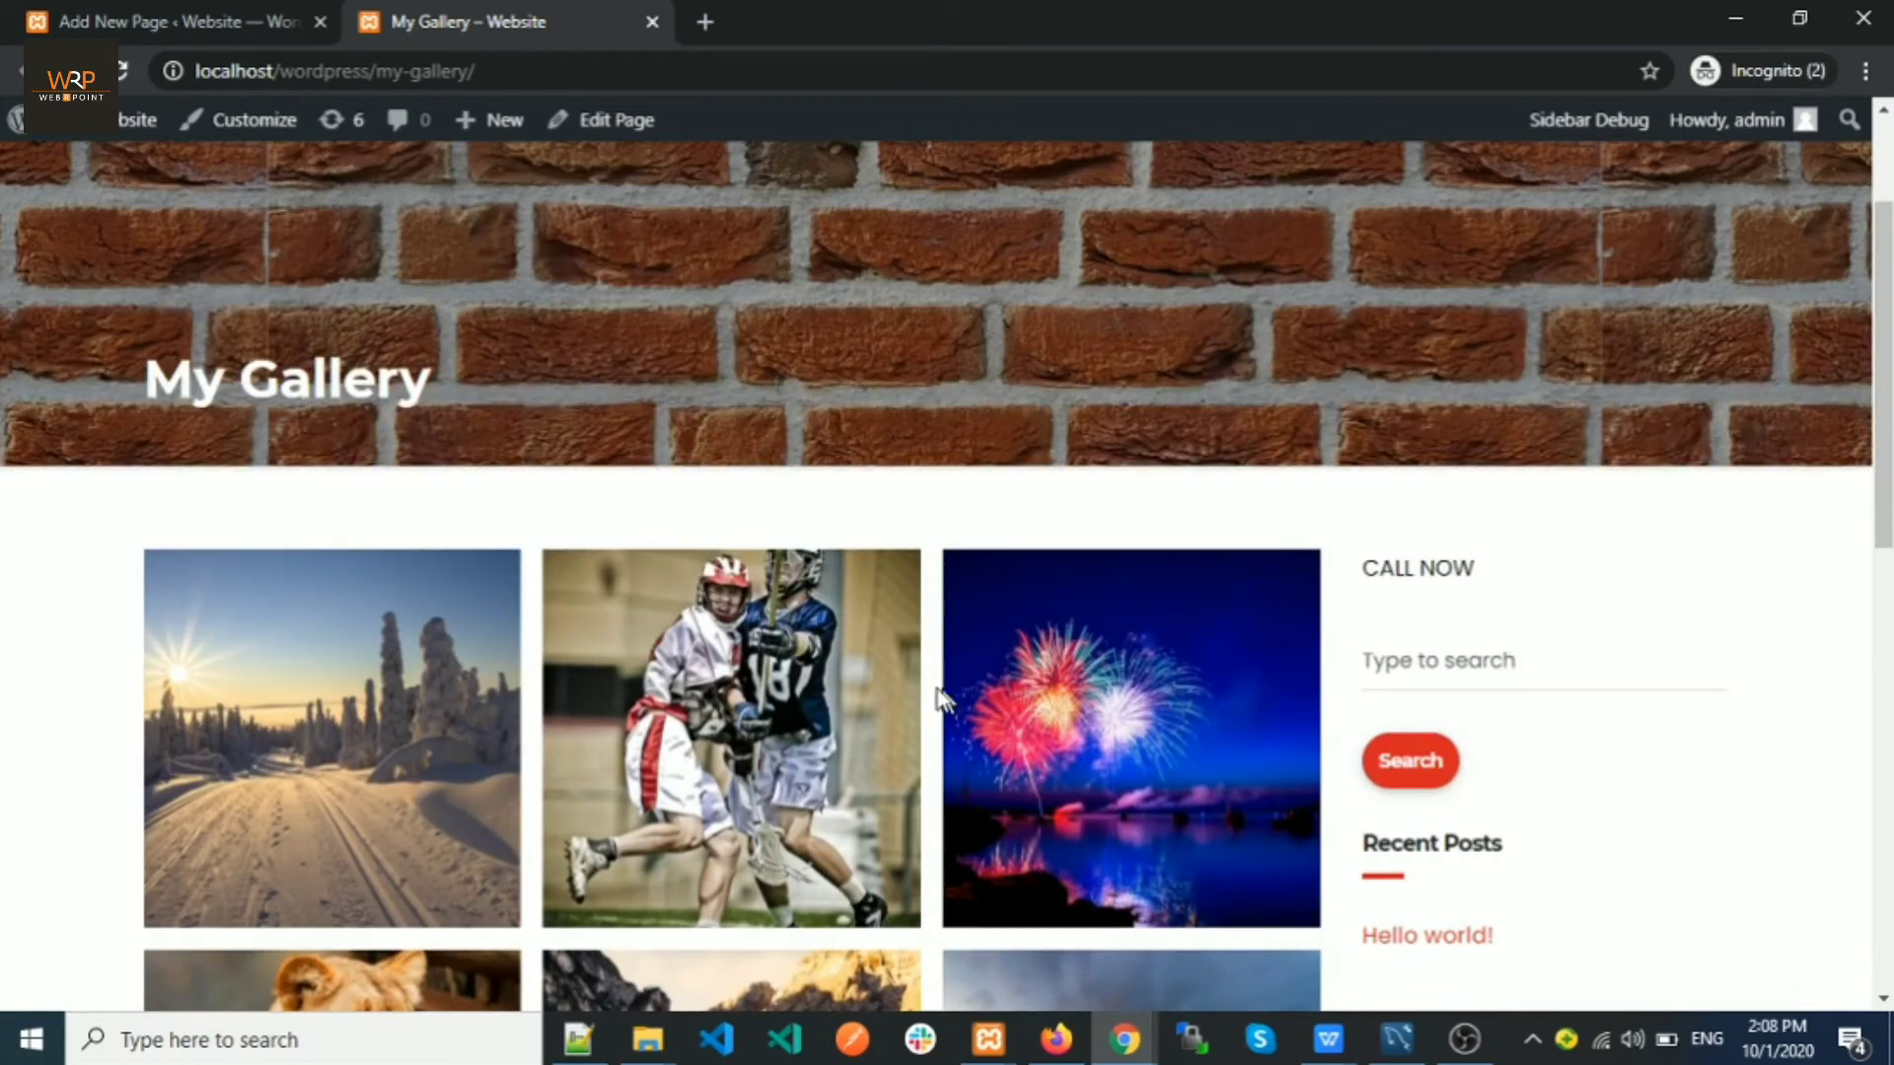
scroll(631, 603, "down", 7)
scroll(636, 600, "down", 3)
scroll(633, 590, "up", 9)
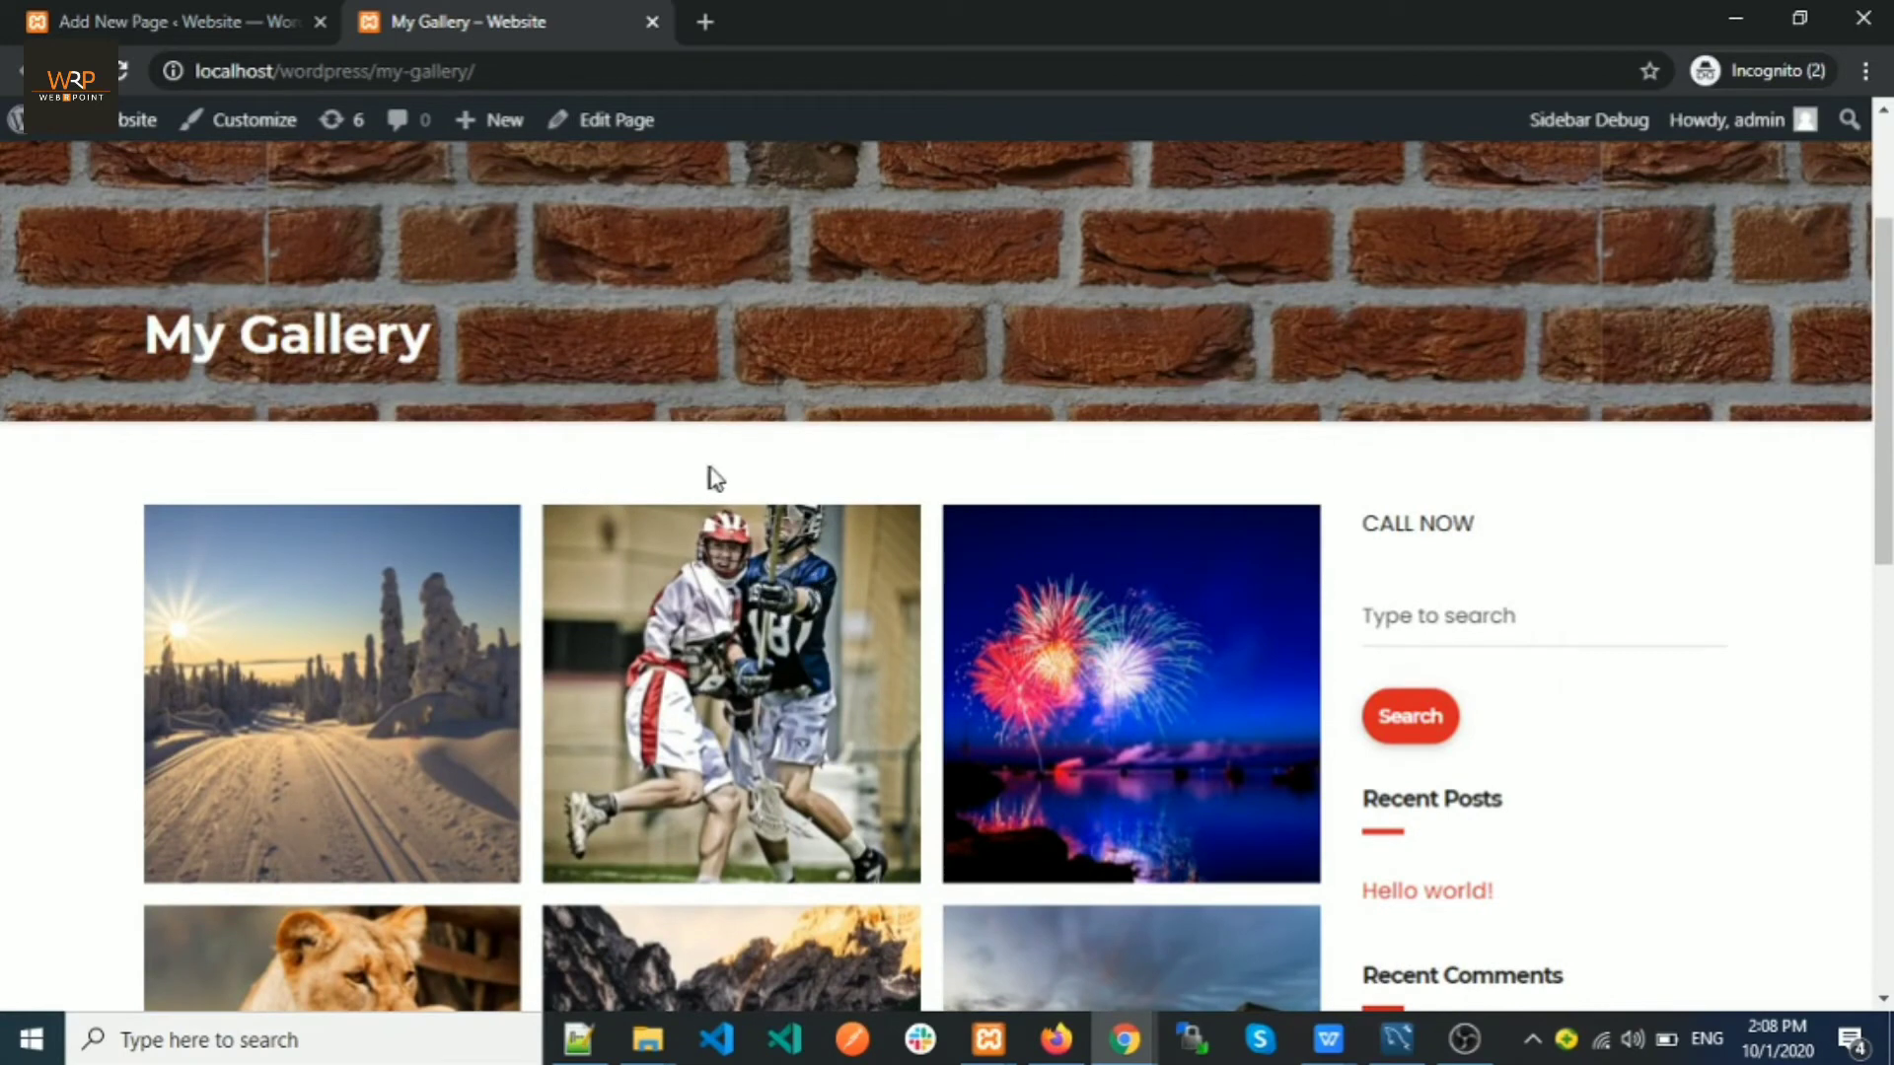
left_click(175, 21)
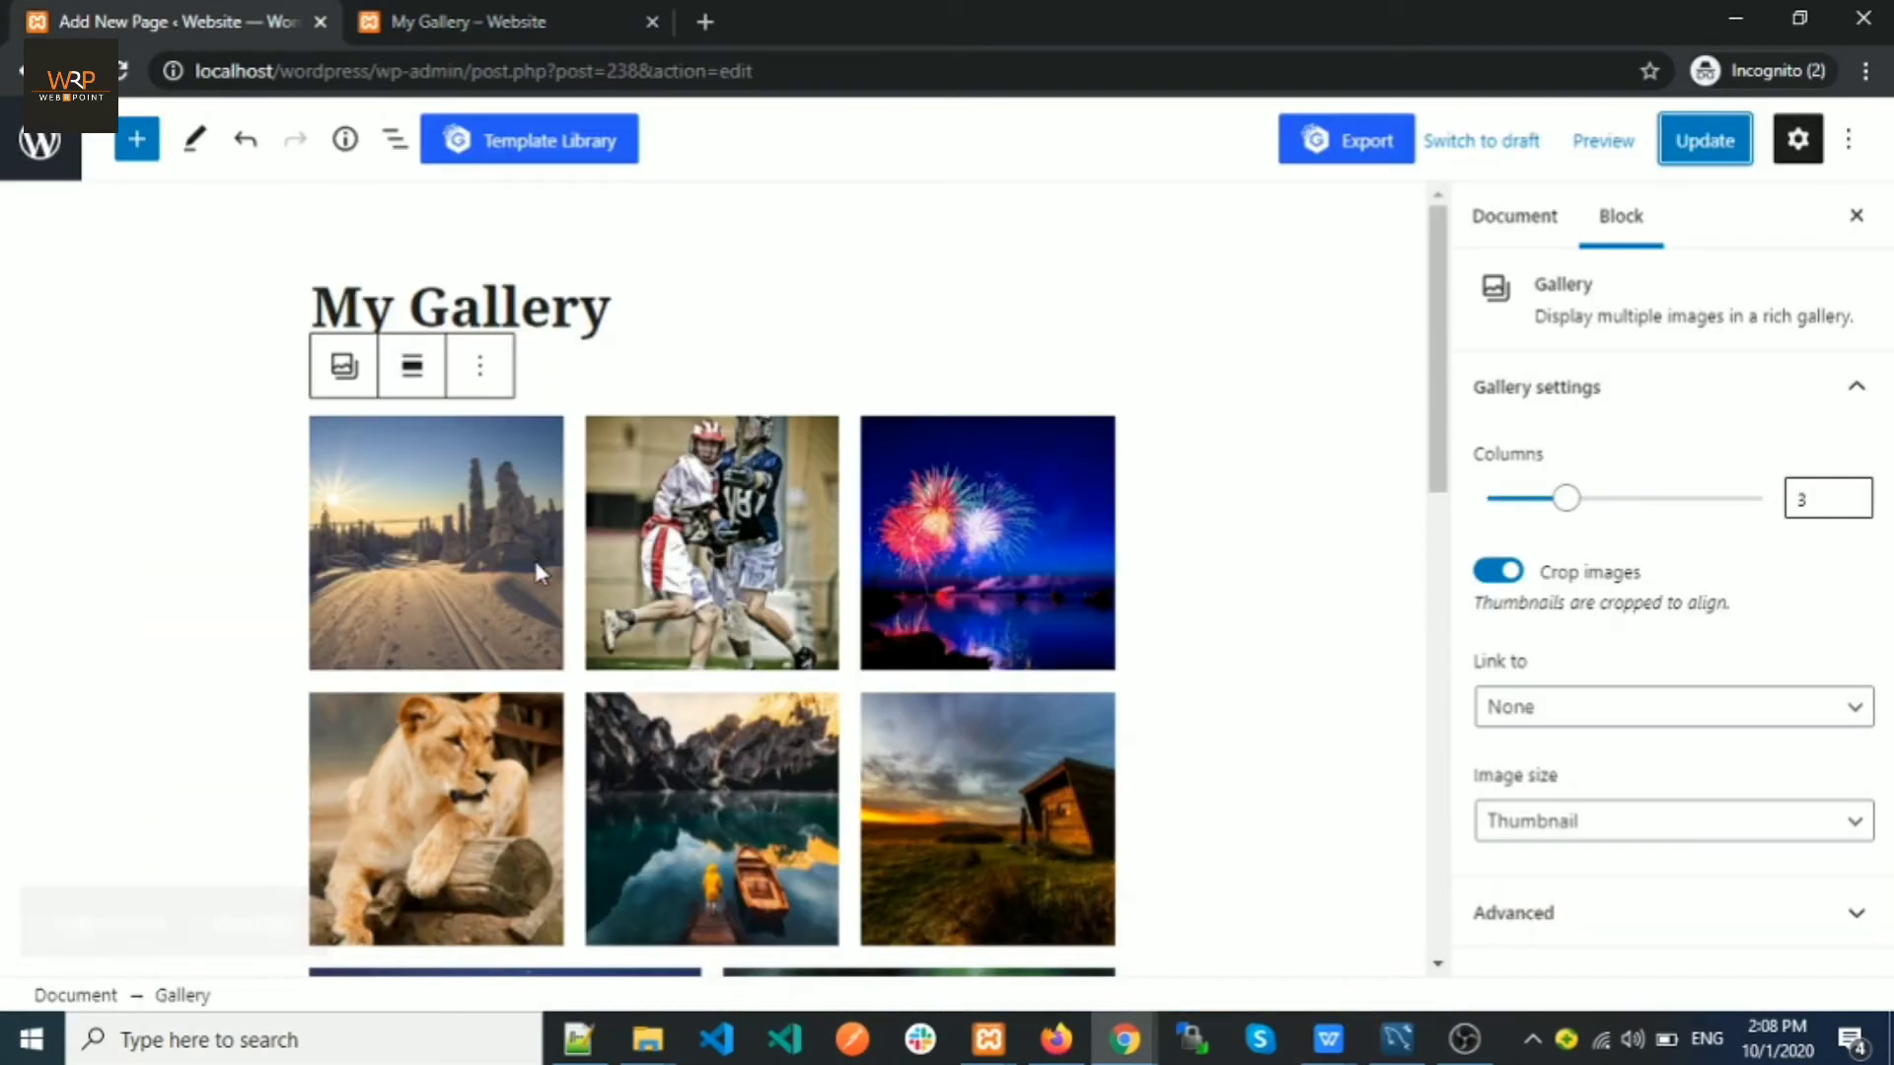
Step: Search the available blocks for "text" and insert a Heading block reading "IMAGE GALLERY" below the gallery
left_click(135, 144)
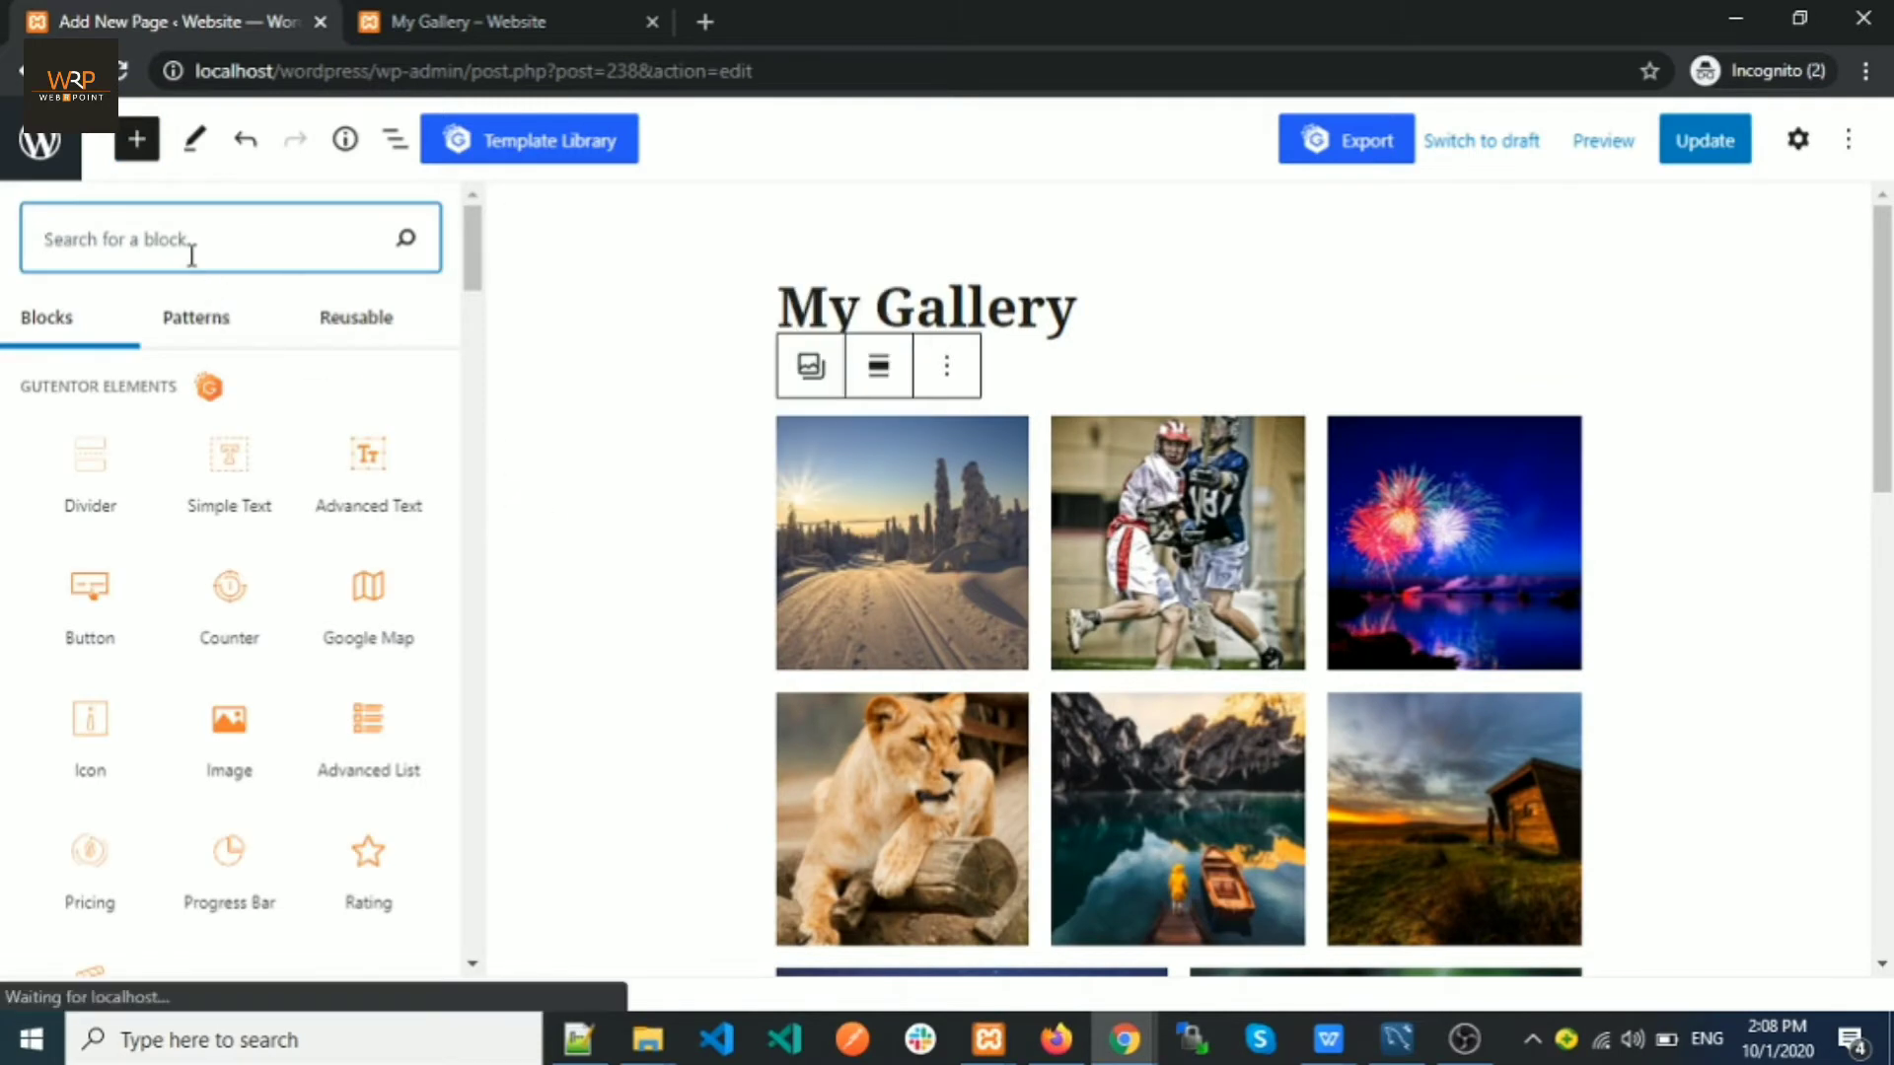
type("text")
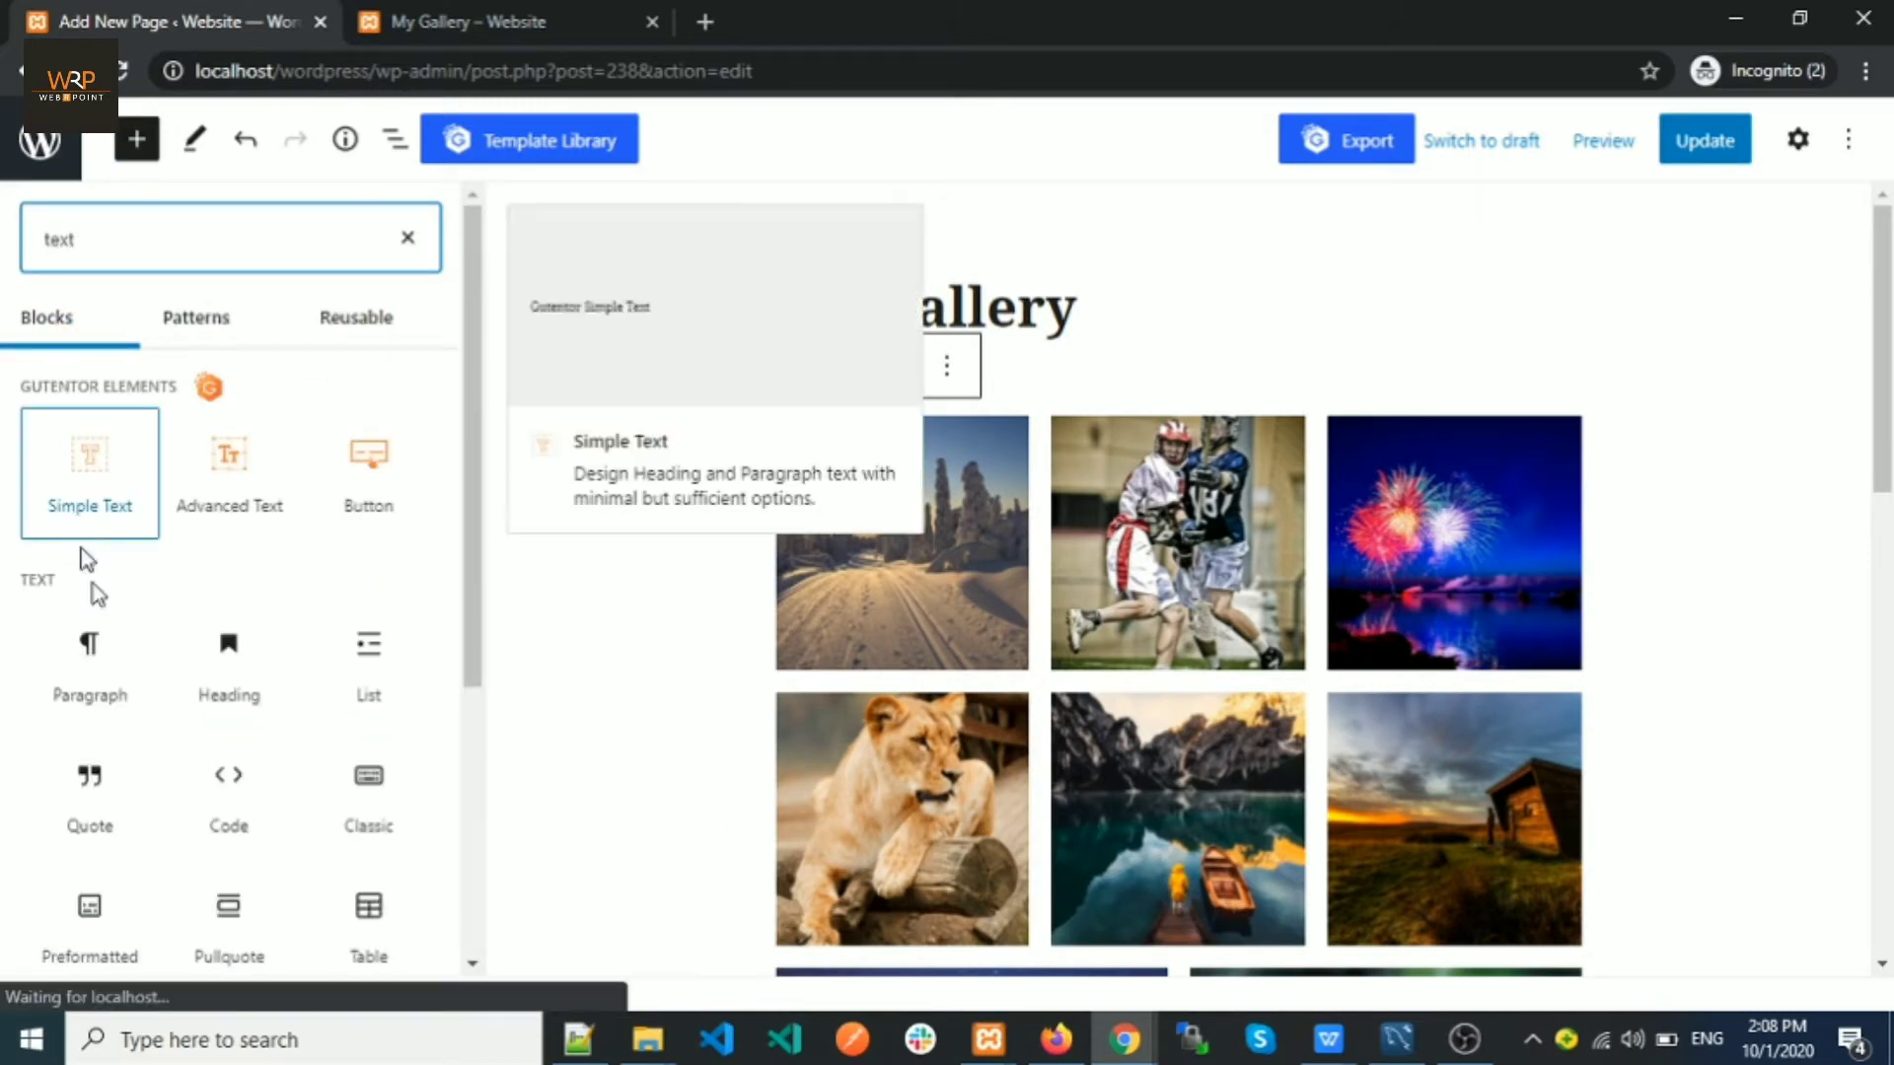
left_click(217, 688)
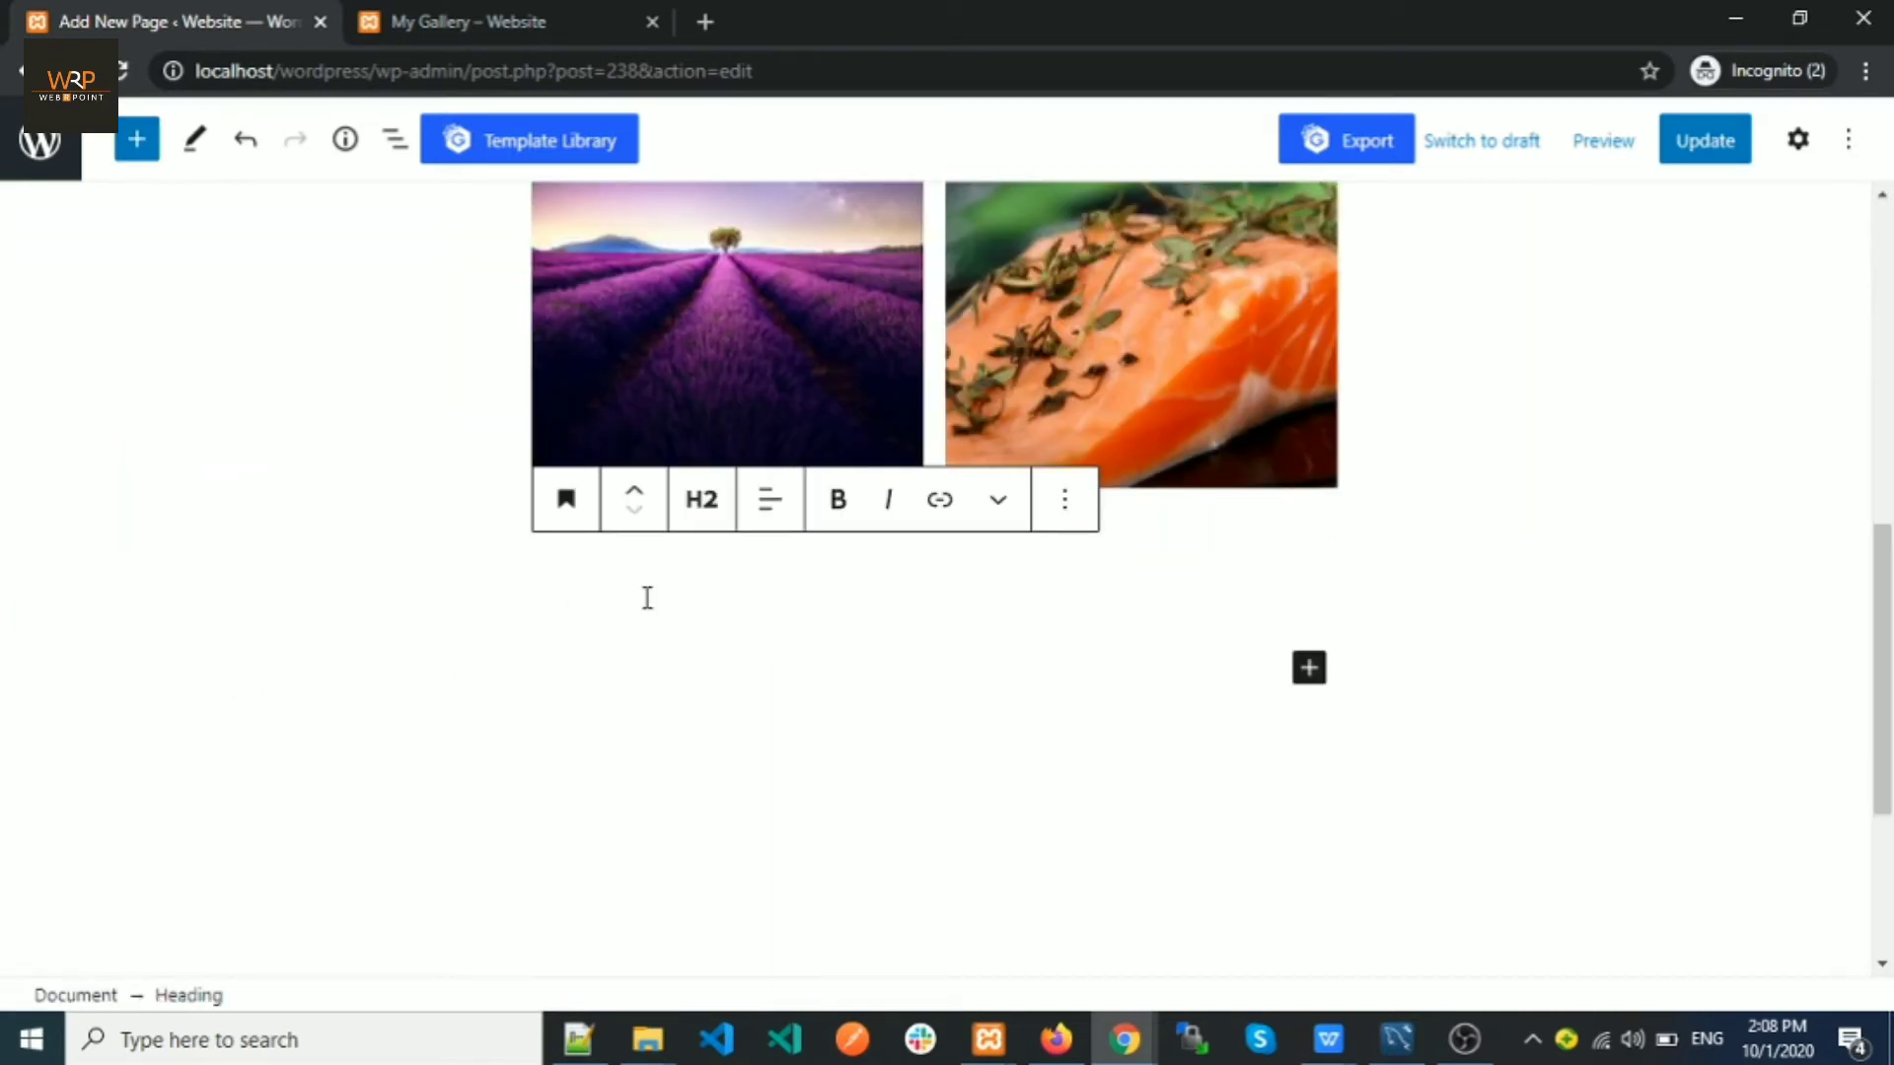
type("I")
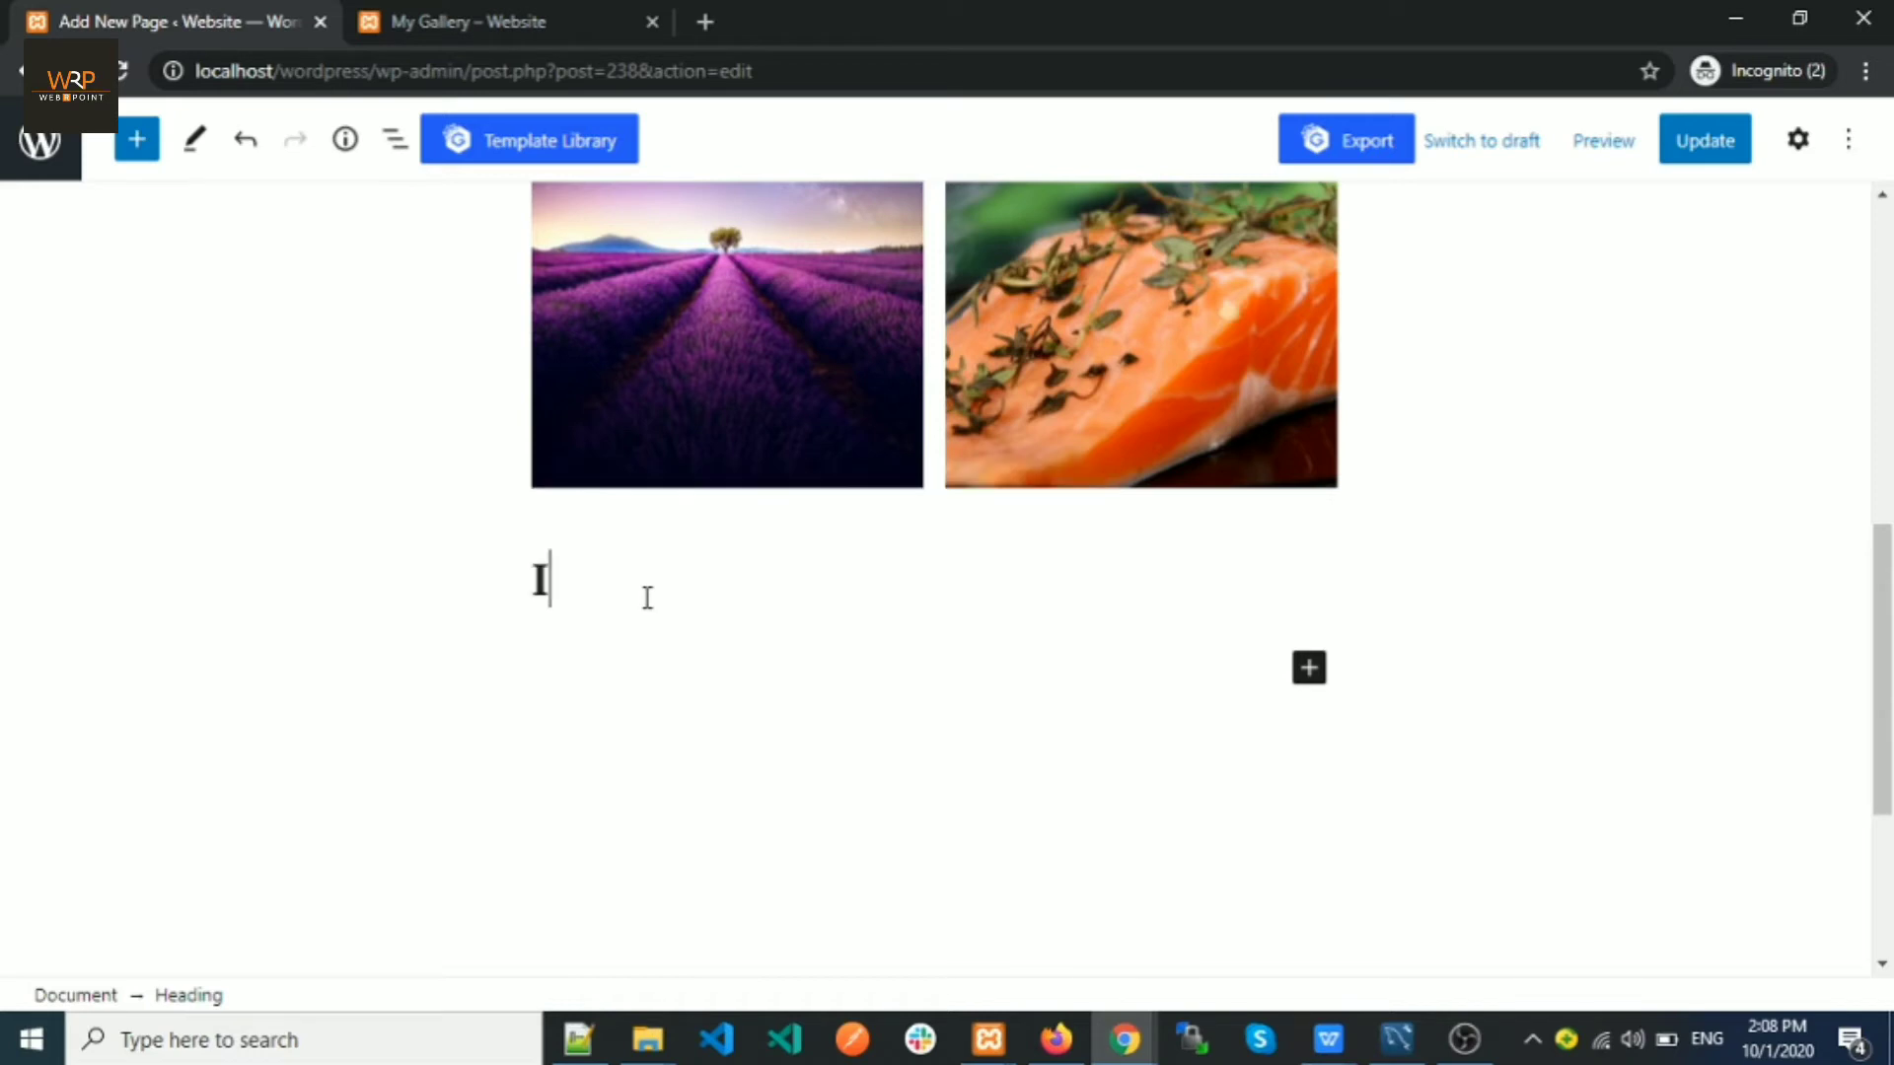
type("MAGE GALLERY")
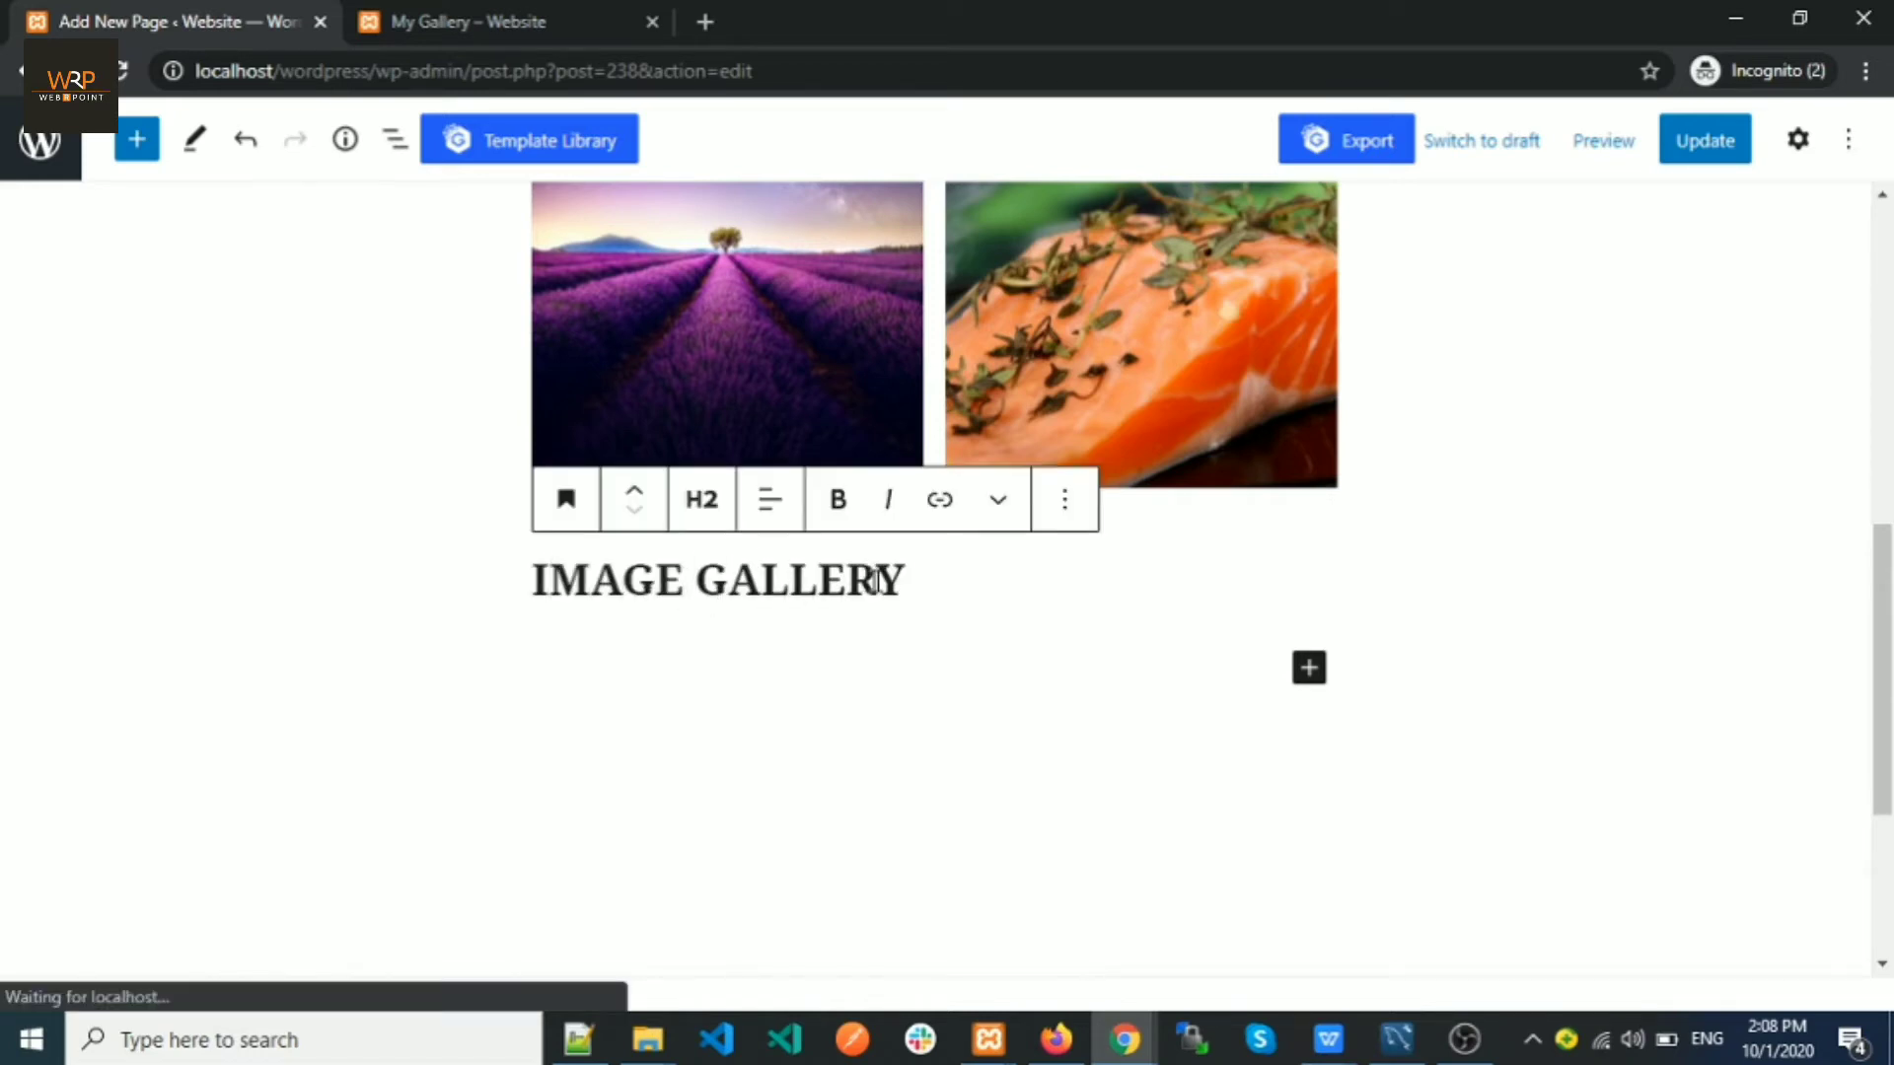
Step: Centre-align the IMAGE GALLERY heading text
left_click_drag(963, 579, 533, 606)
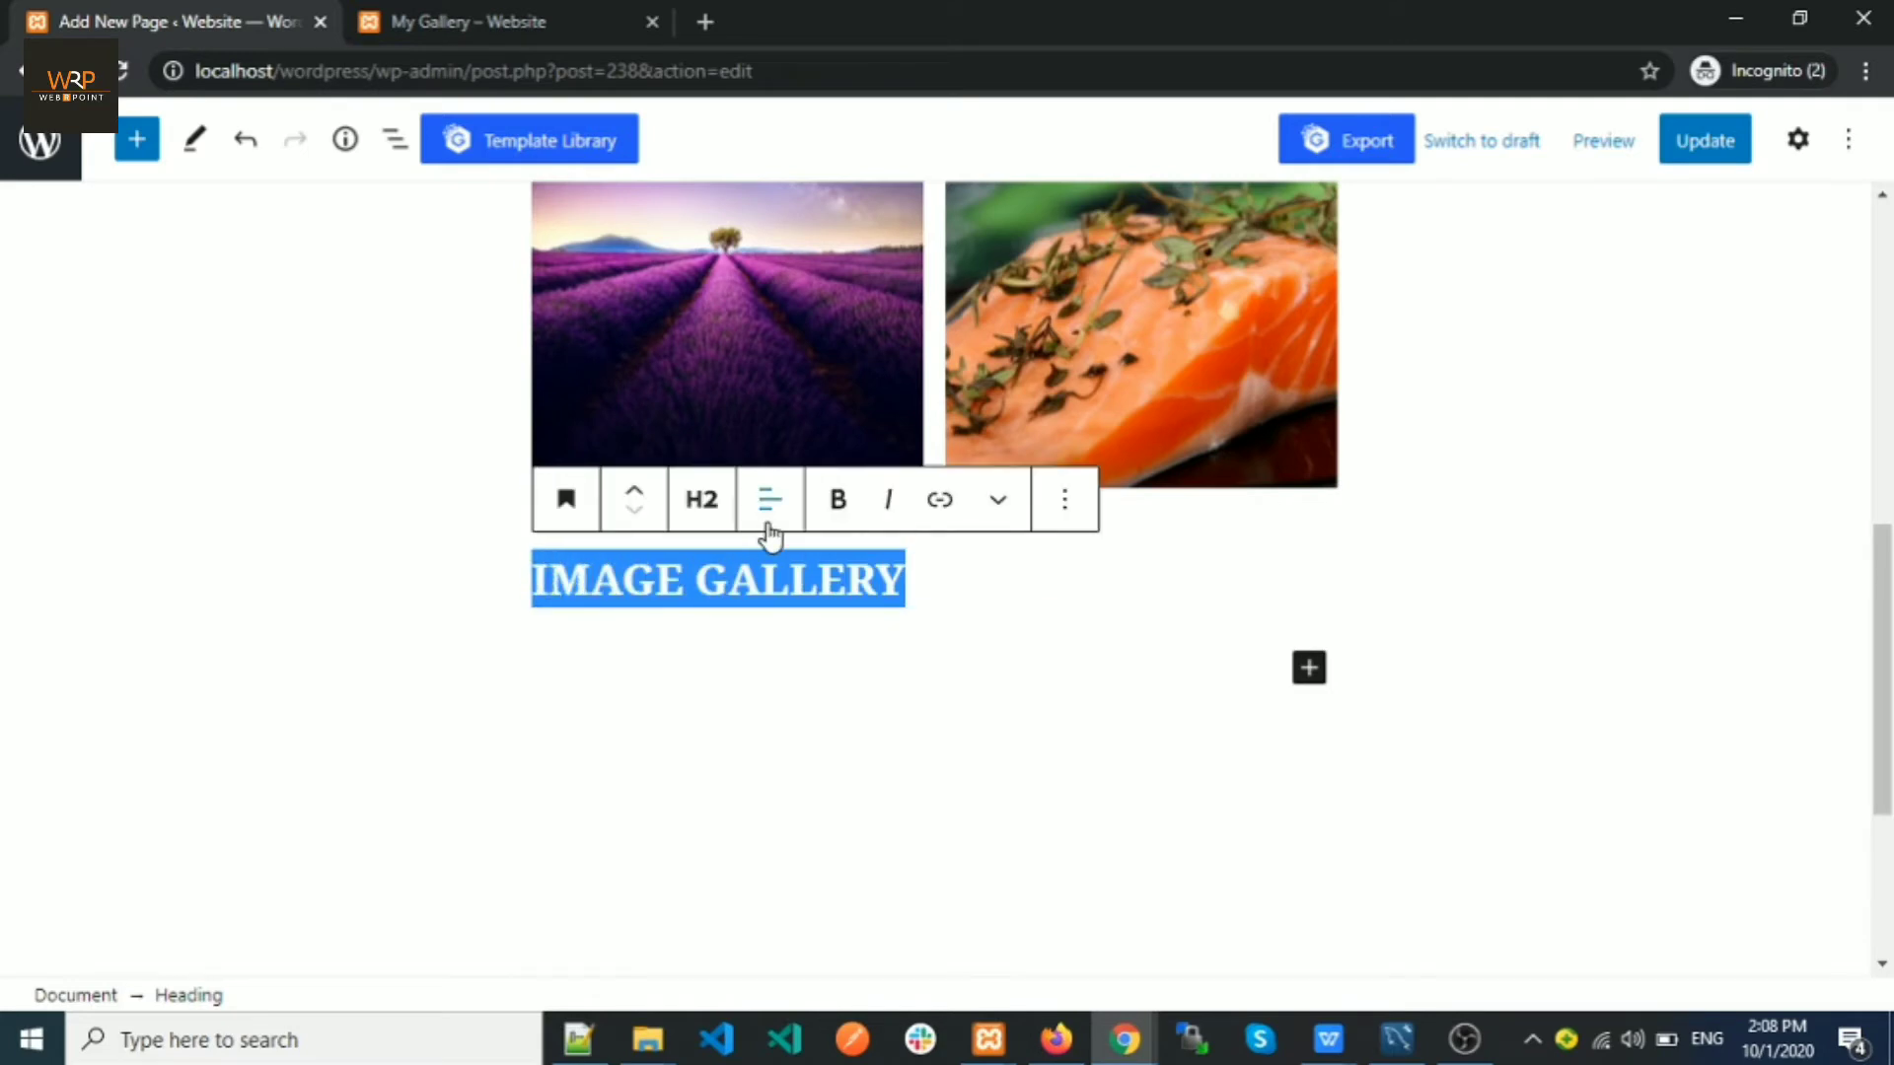
left_click(768, 525)
left_click(843, 652)
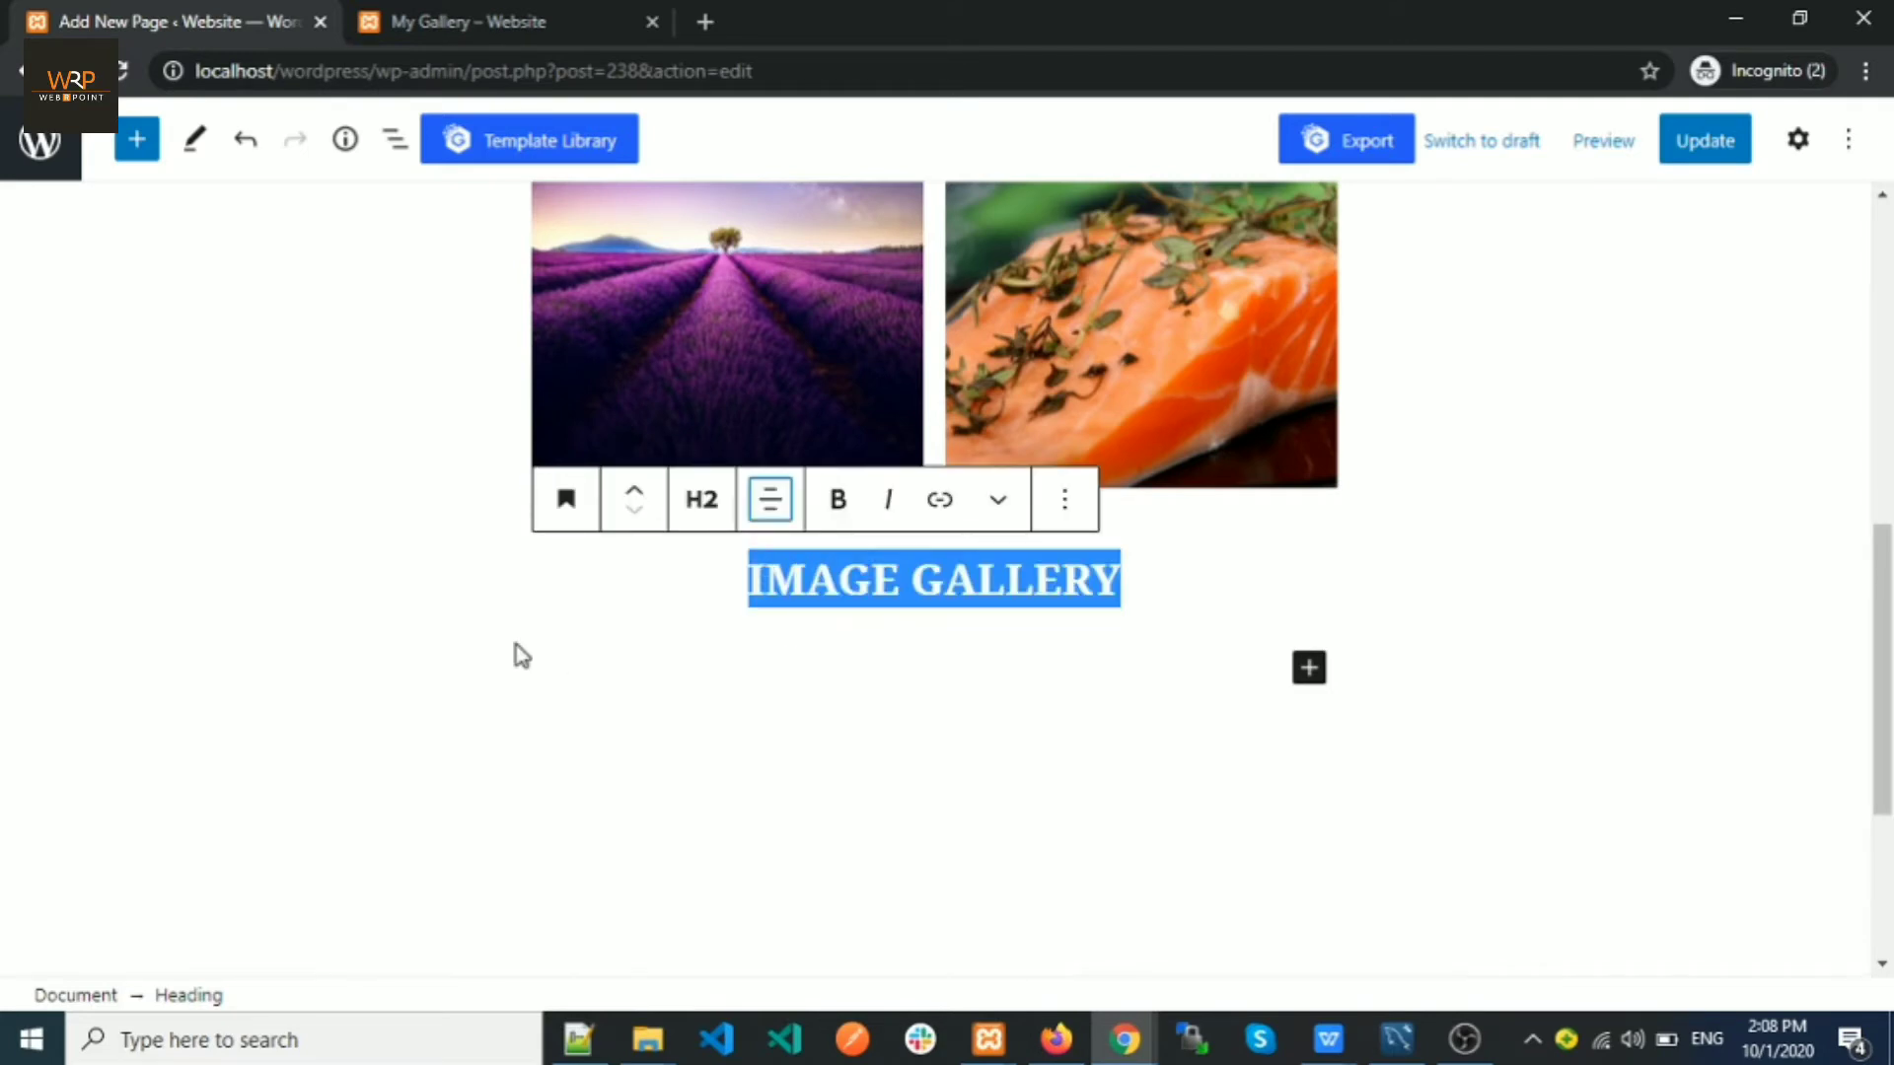
left_click(518, 654)
left_click(590, 587)
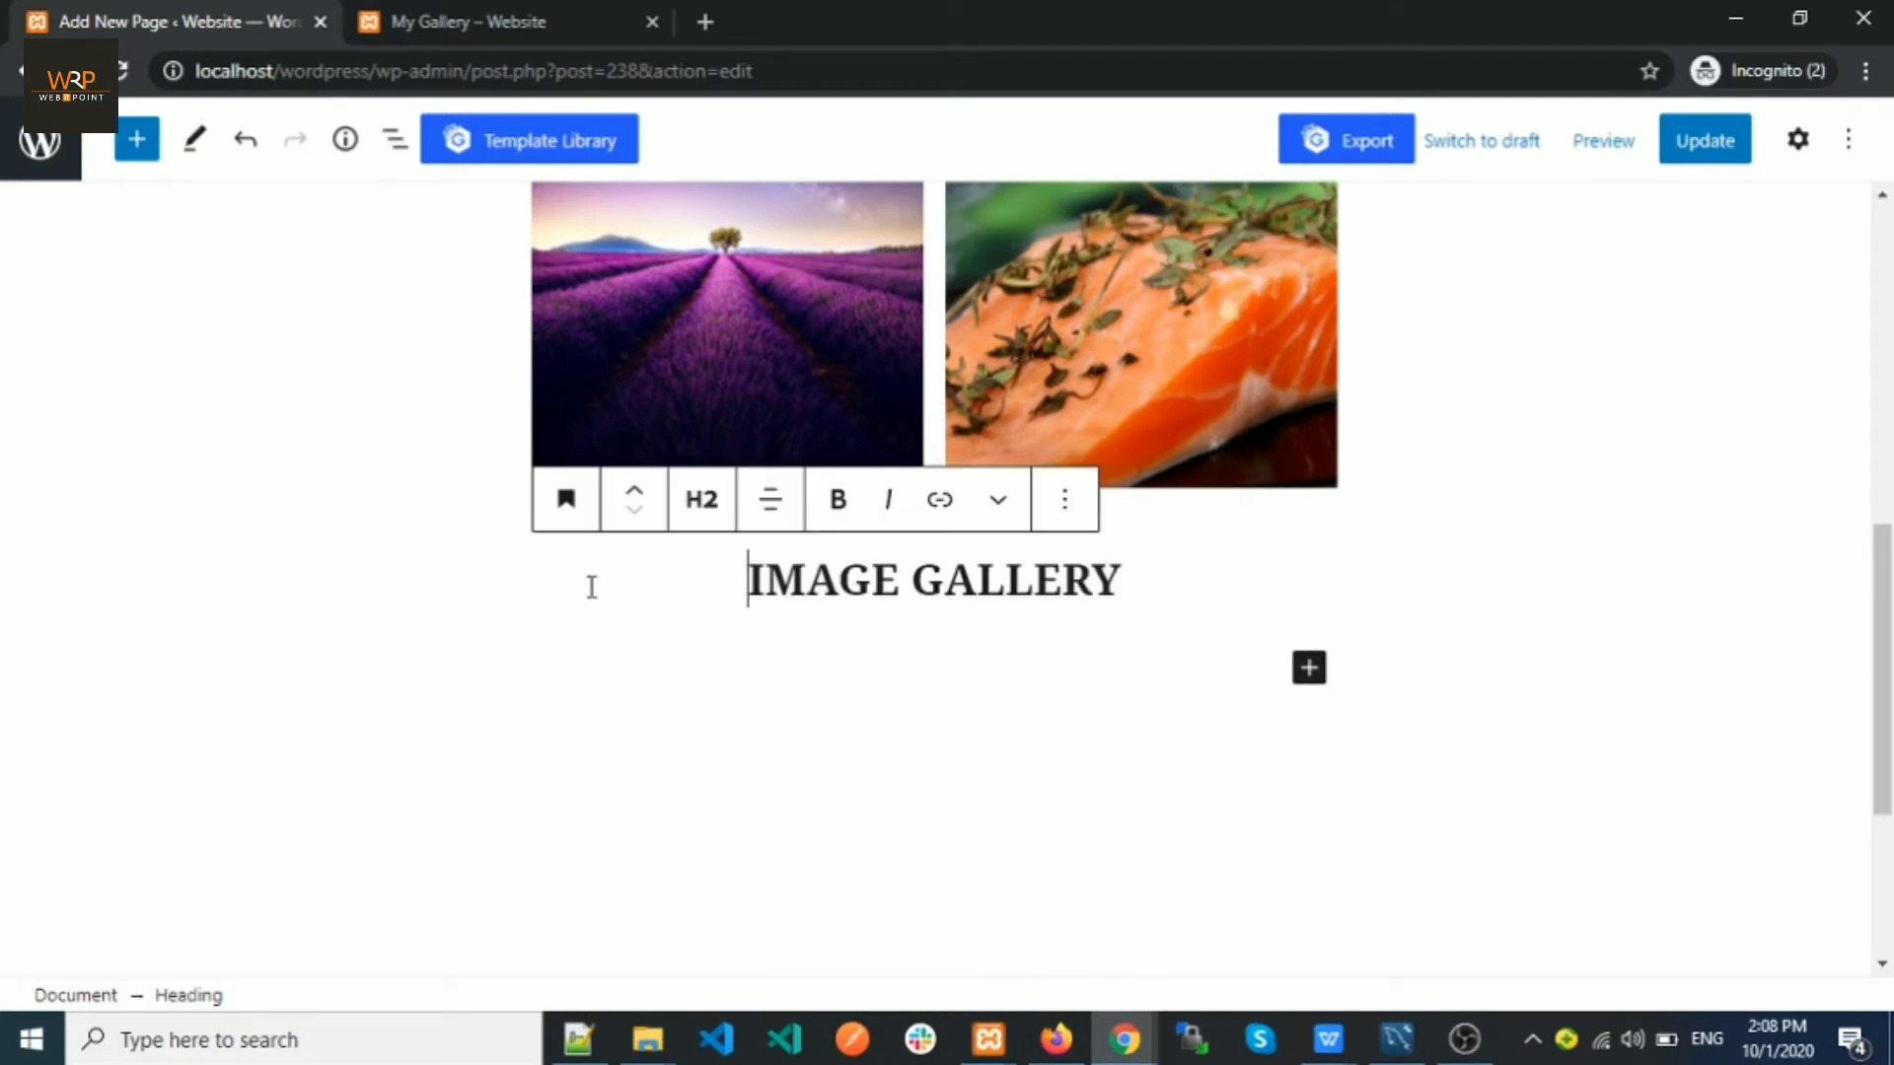
Step: Review the IMAGE GALLERY heading's placement relative to the gallery images in the page editor
left_click(1064, 499)
left_click(1564, 586)
scroll(800, 553, "up", 1)
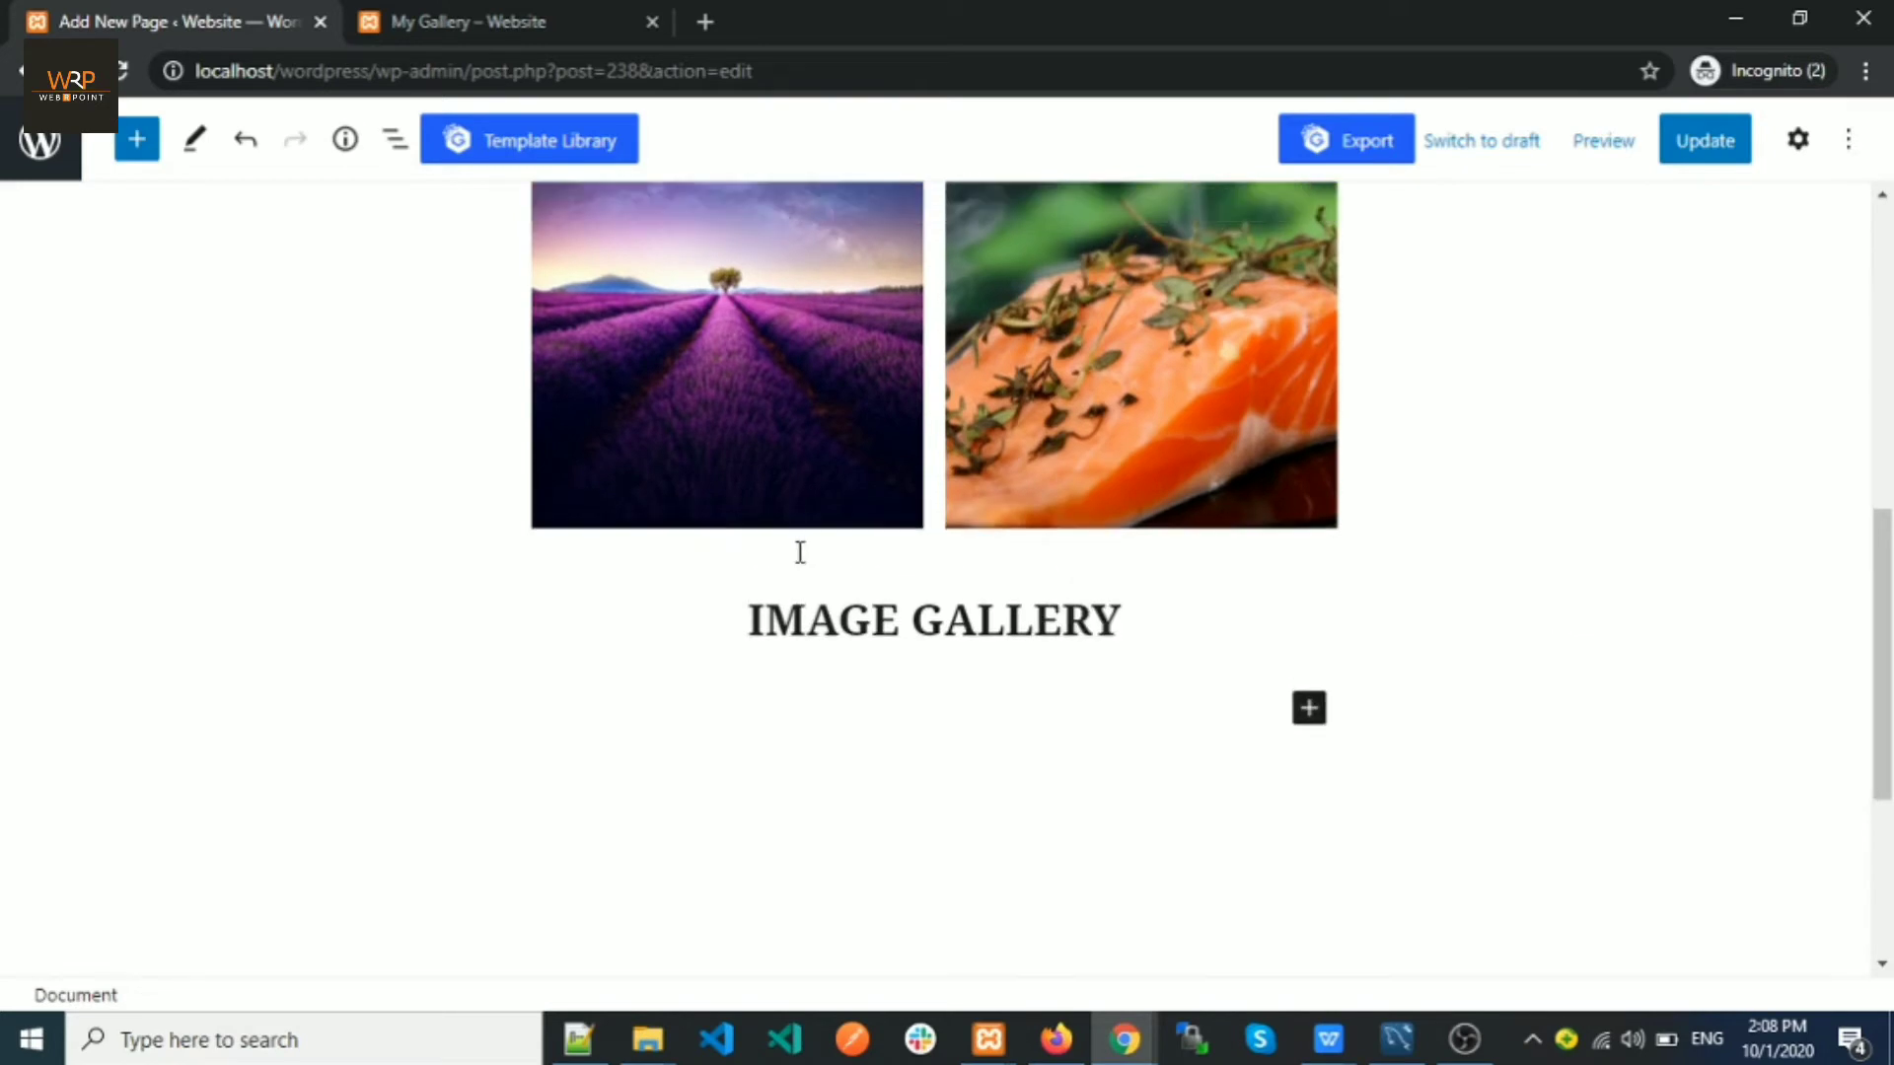
scroll(800, 552, "up", 3)
scroll(773, 592, "down", 4)
left_click(599, 572)
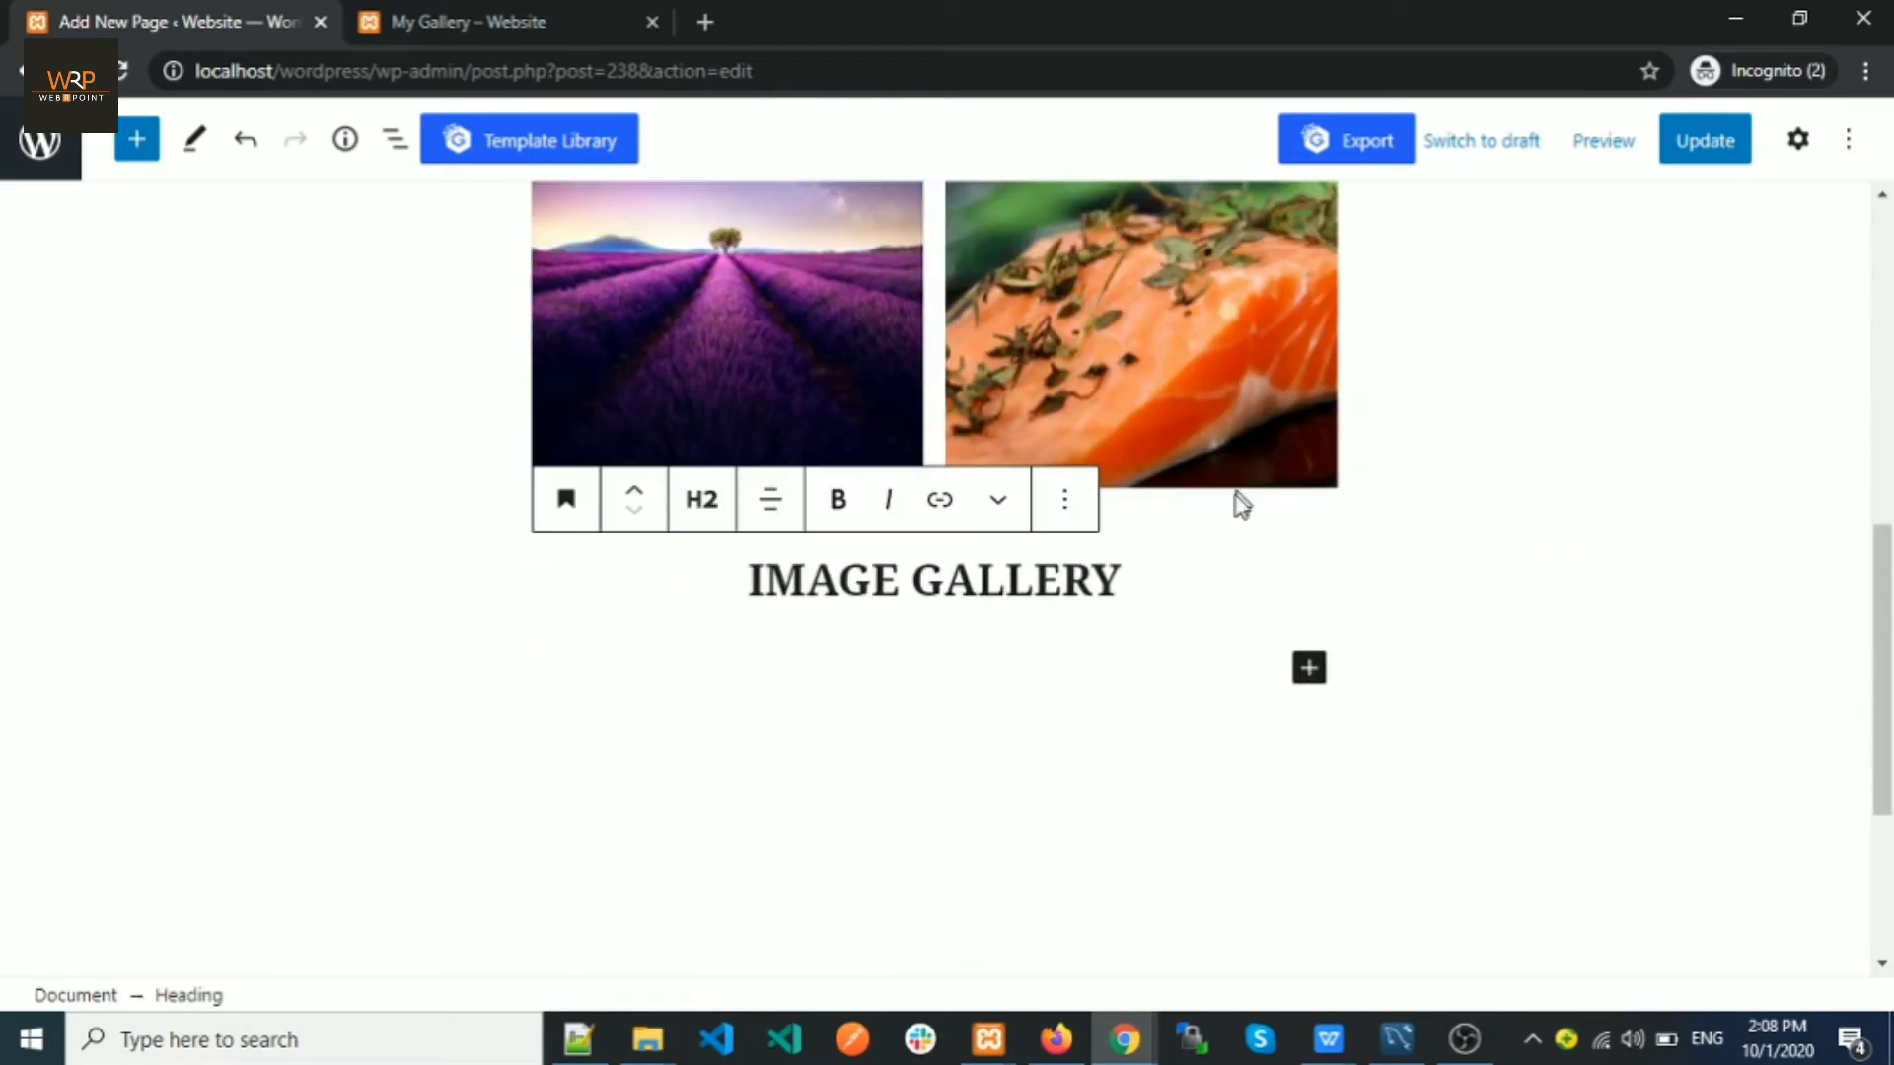
scroll(557, 532, "up", 8)
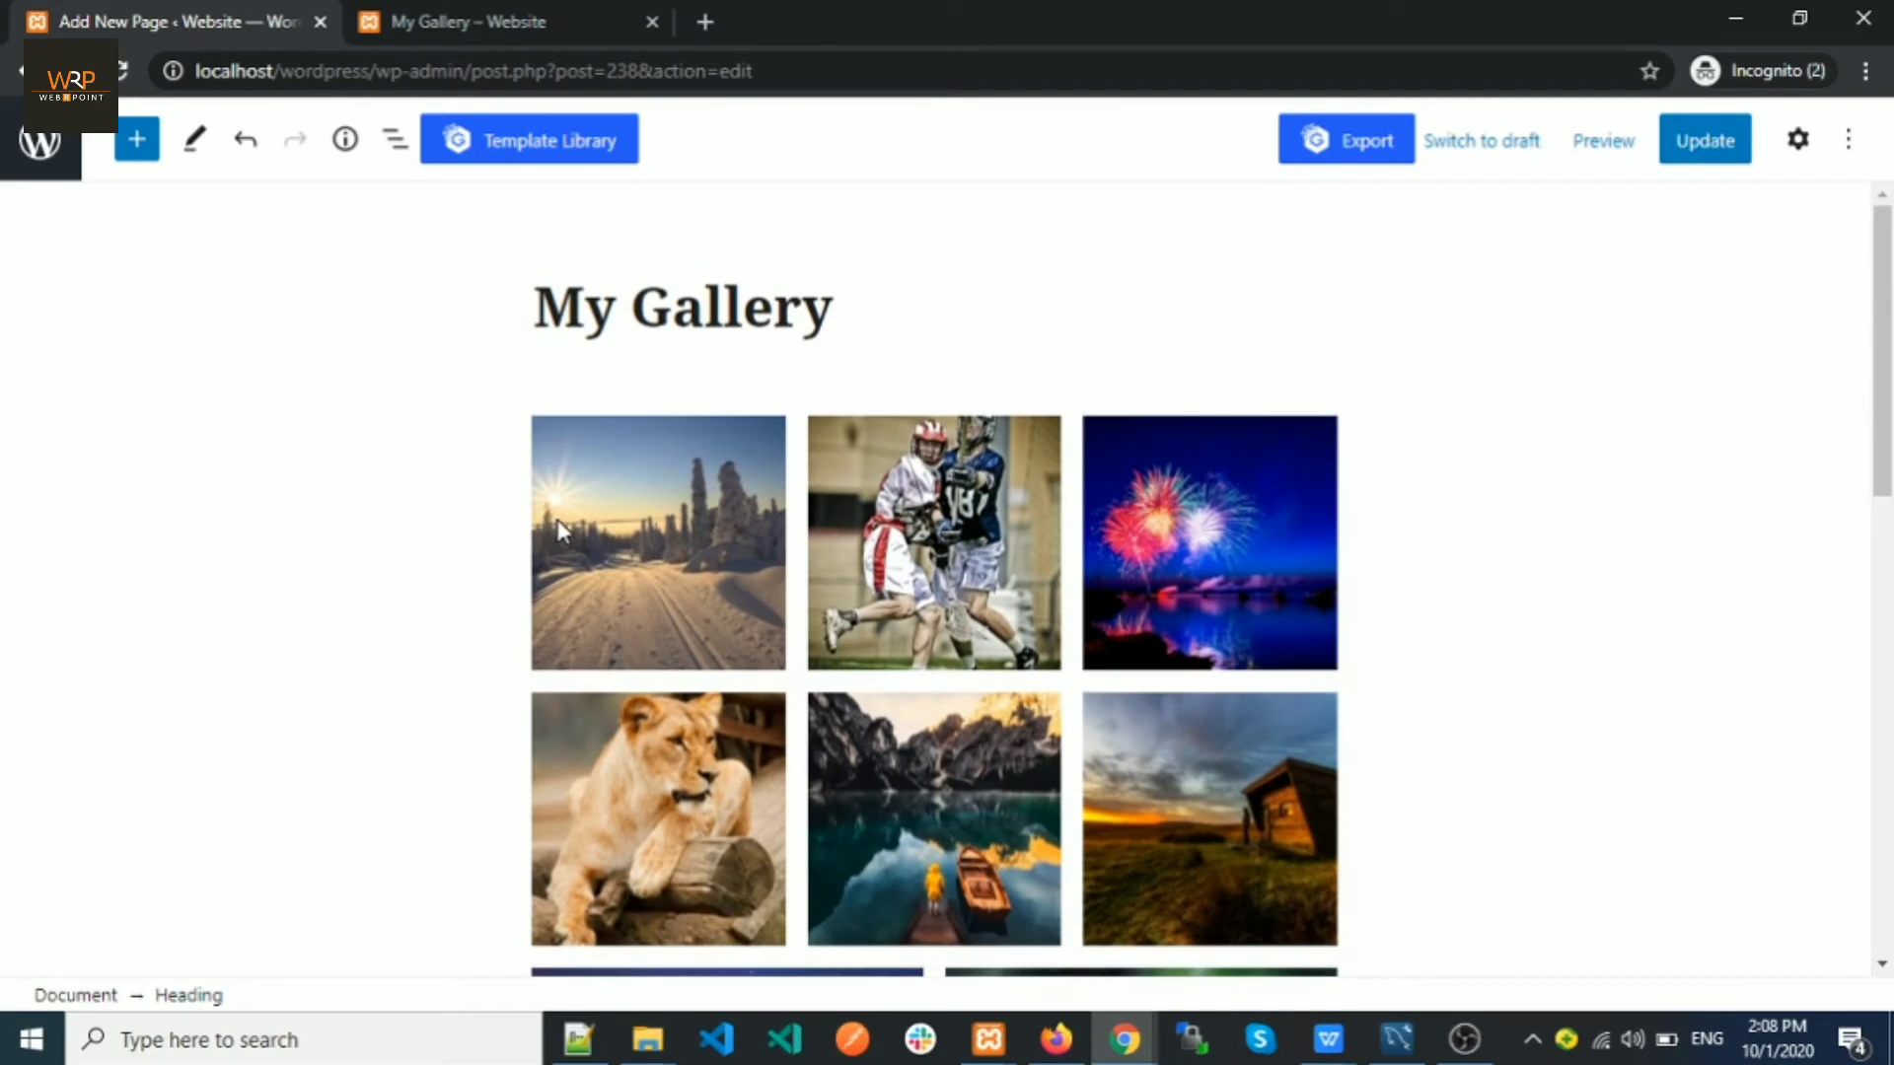
left_click(741, 498)
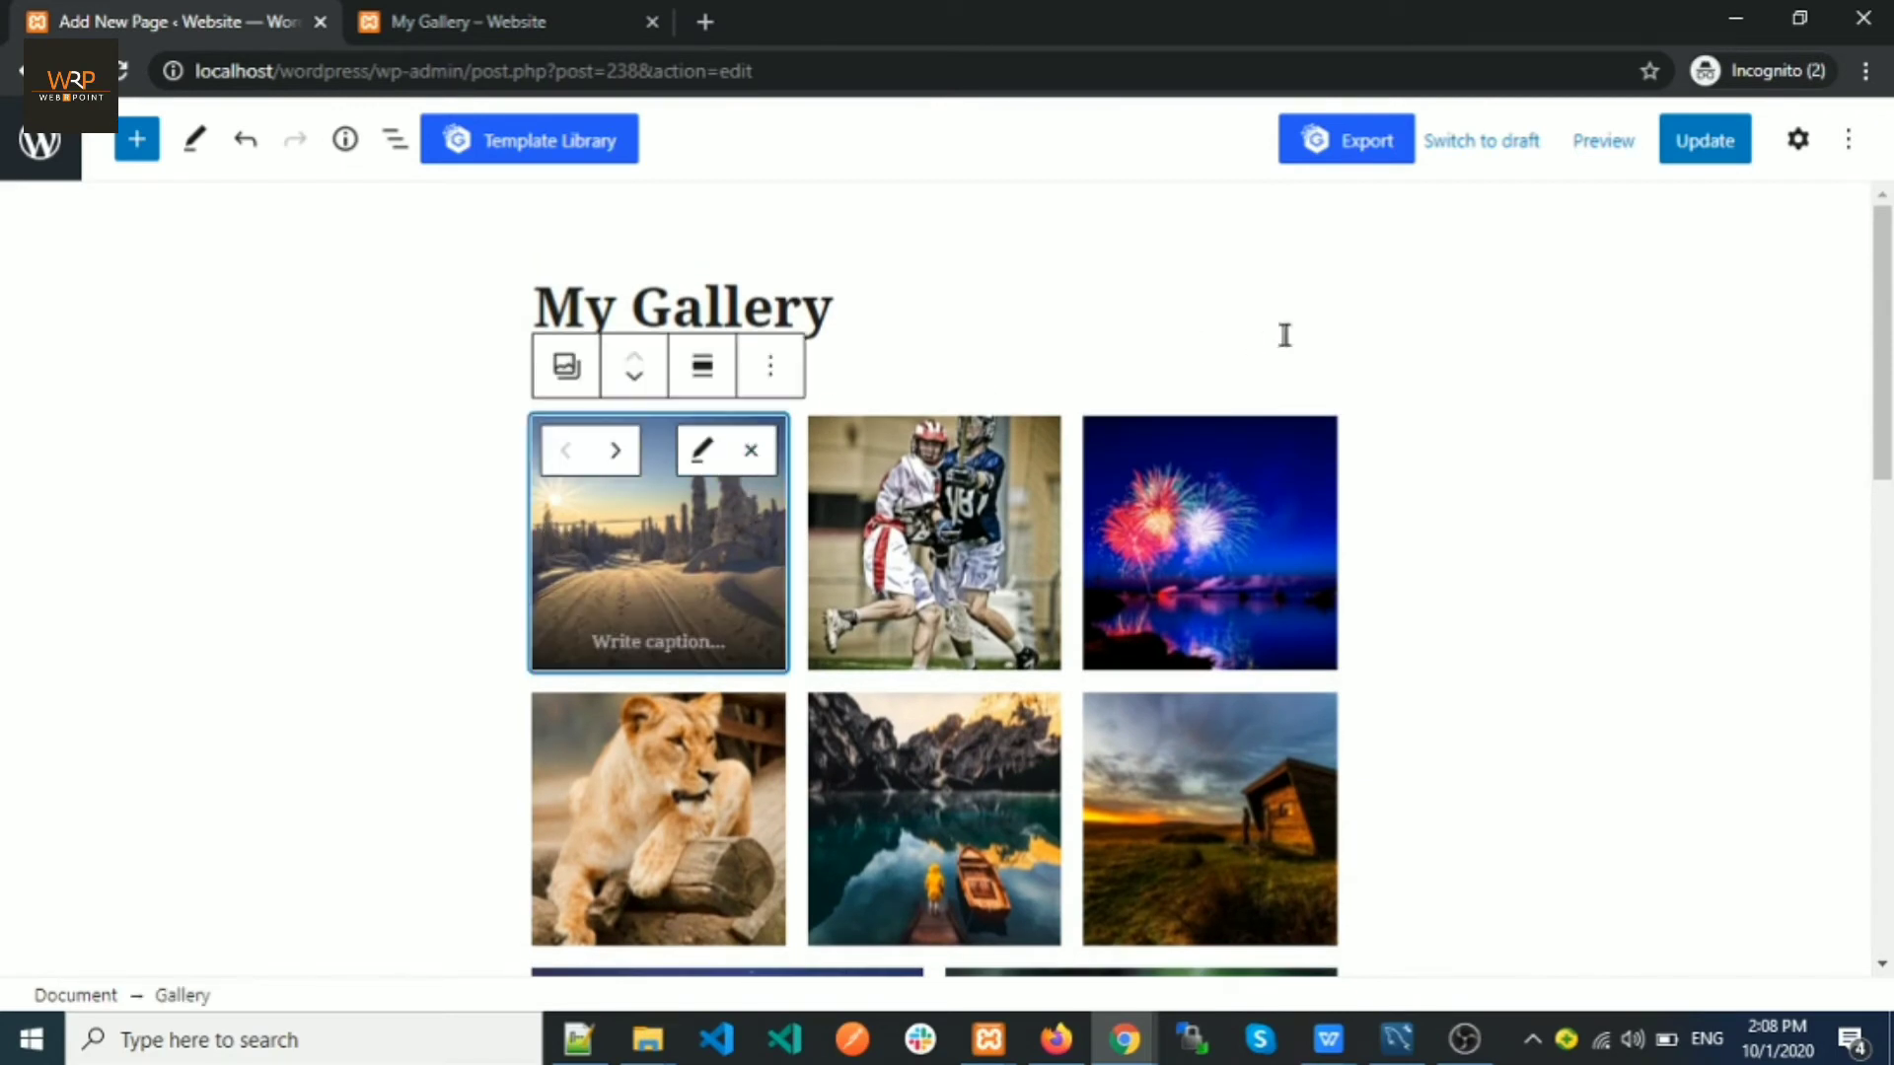
Step: Update the page and check the heading and gallery on the reloaded published page, returning to the editor
left_click(1718, 154)
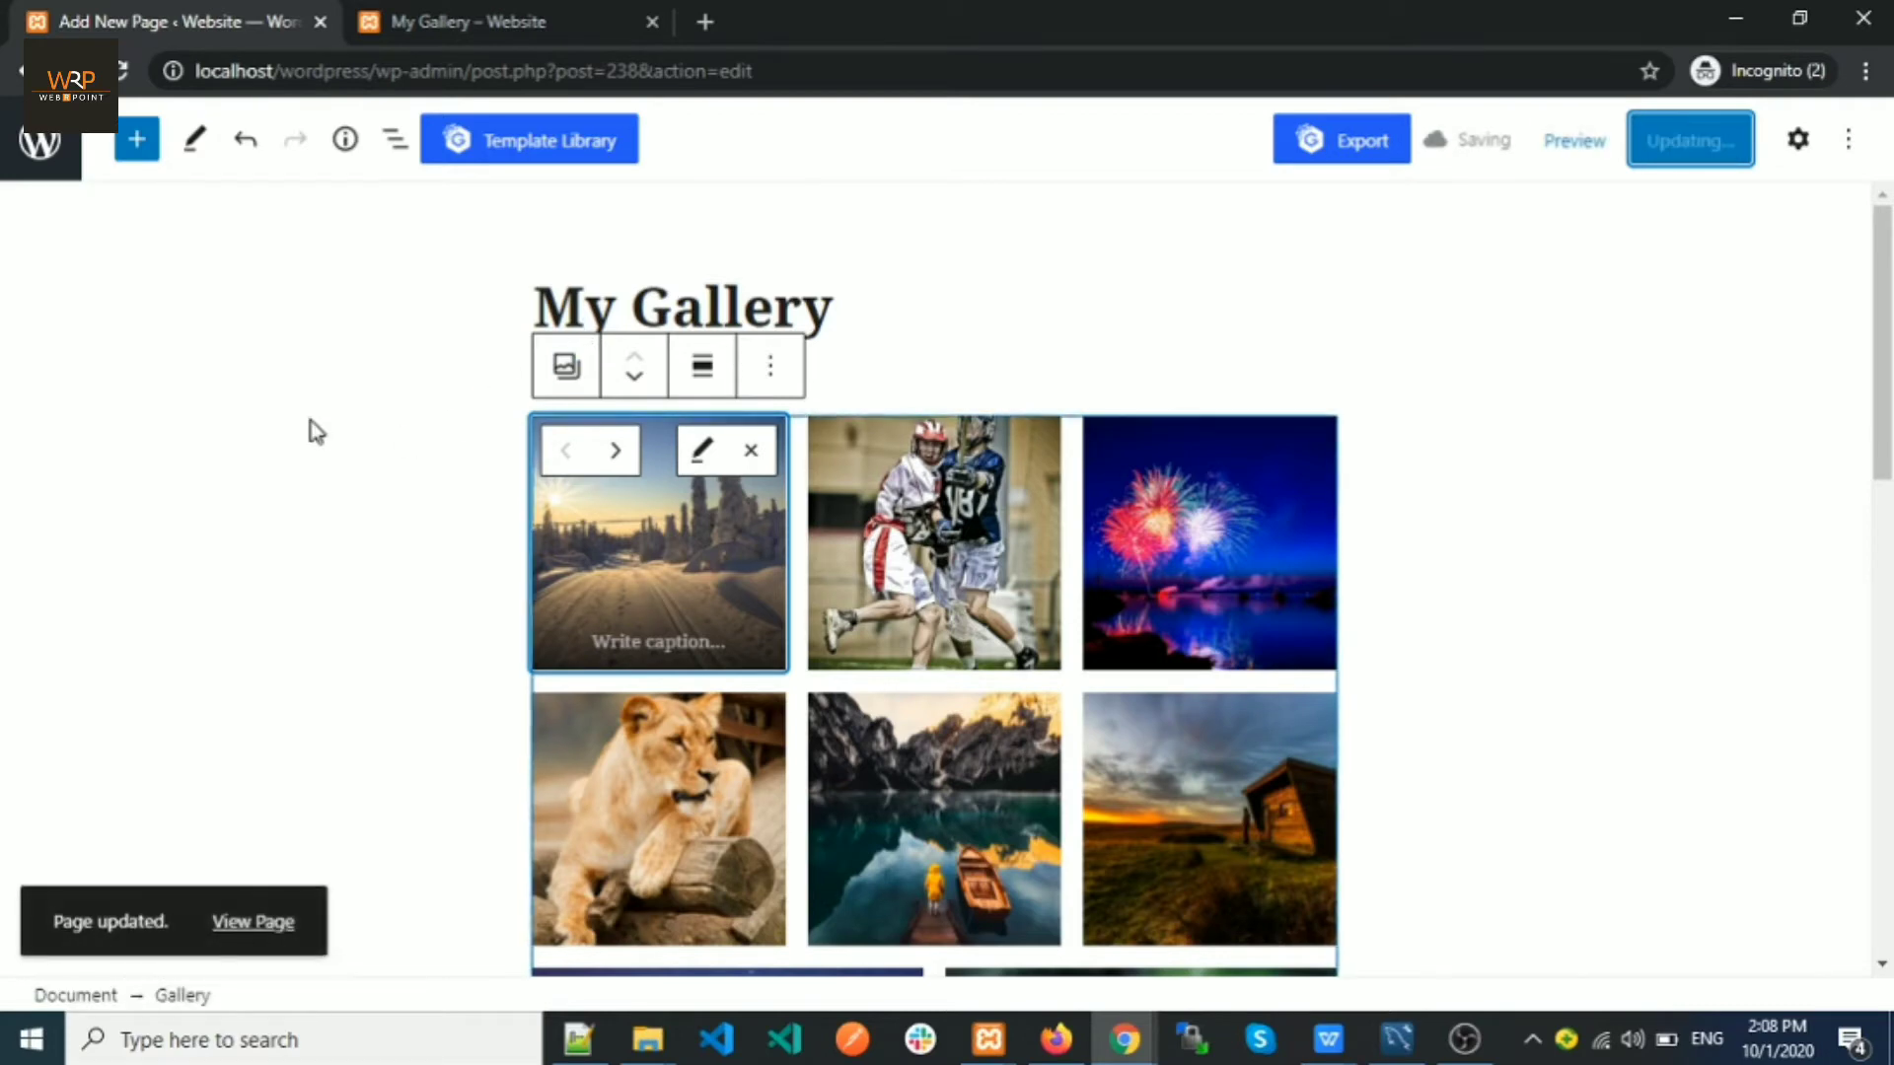
left_click(423, 21)
left_click(121, 63)
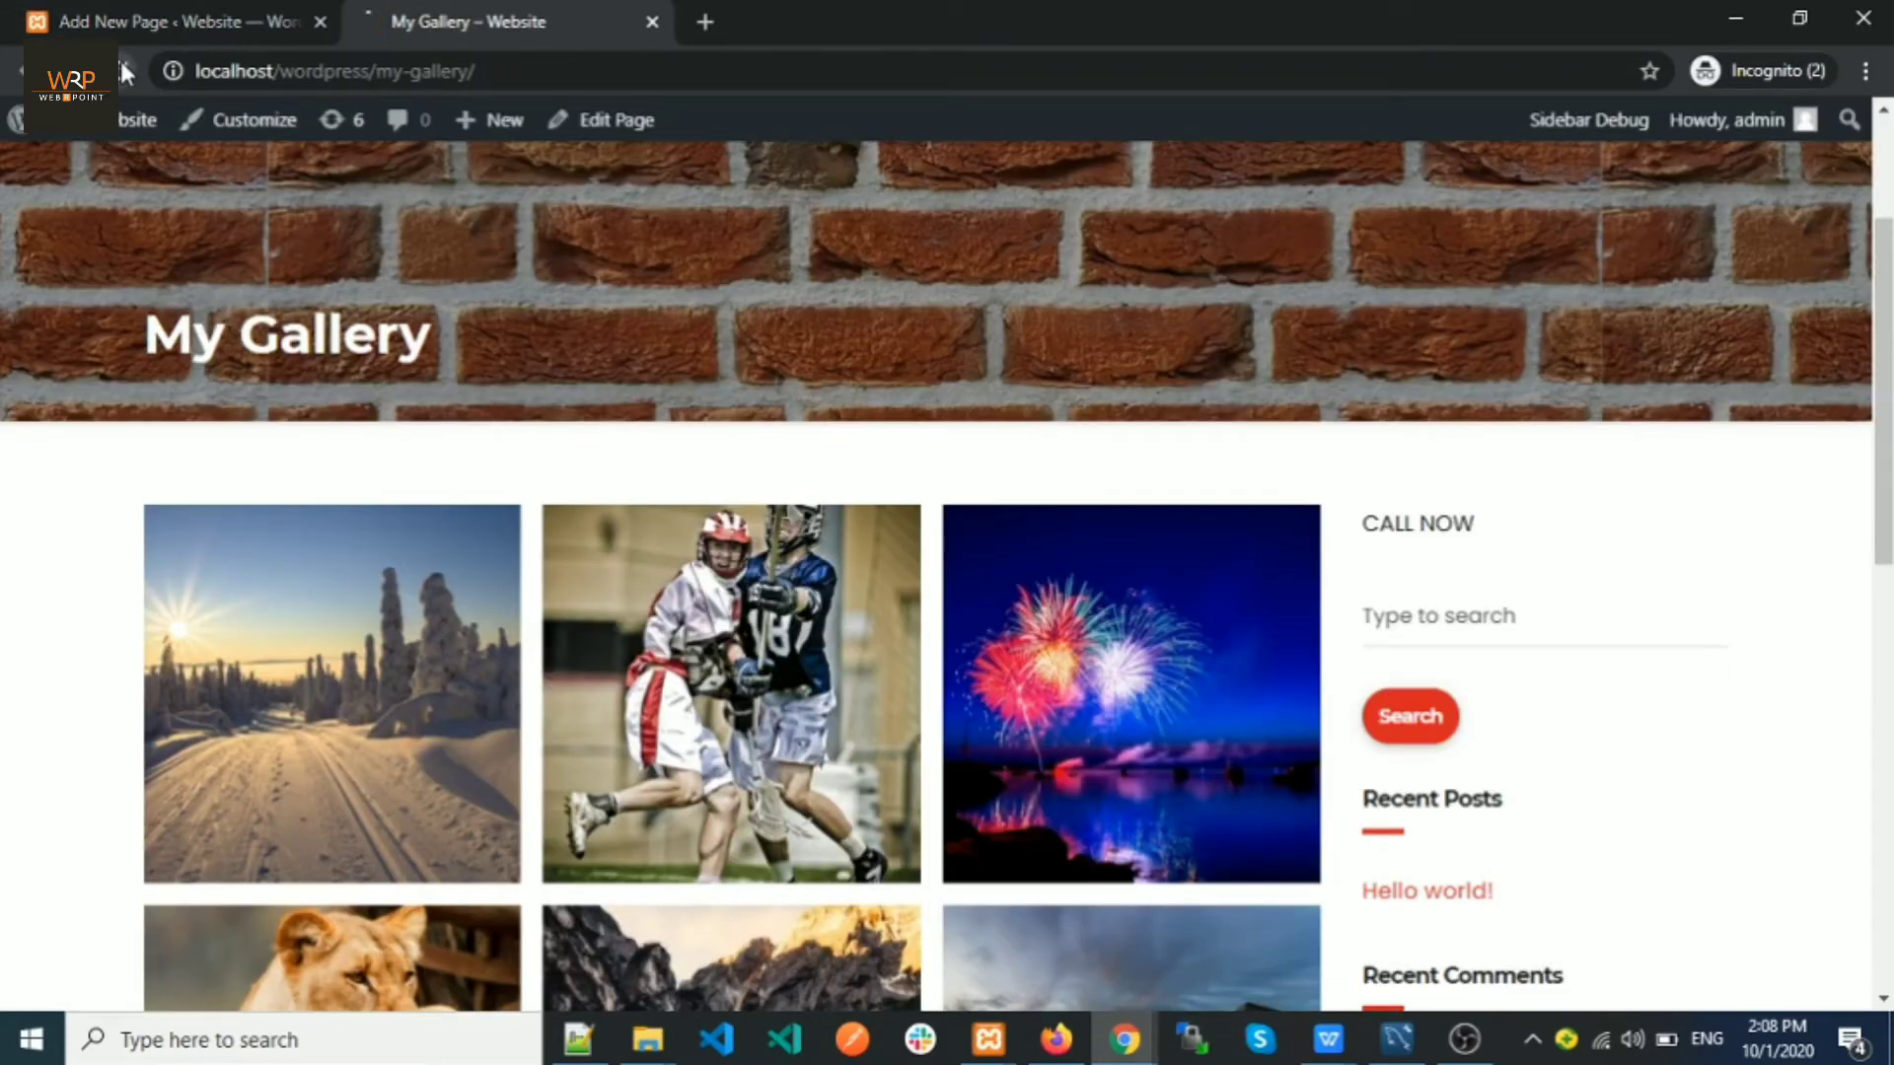
scroll(50, 450, "down", 12)
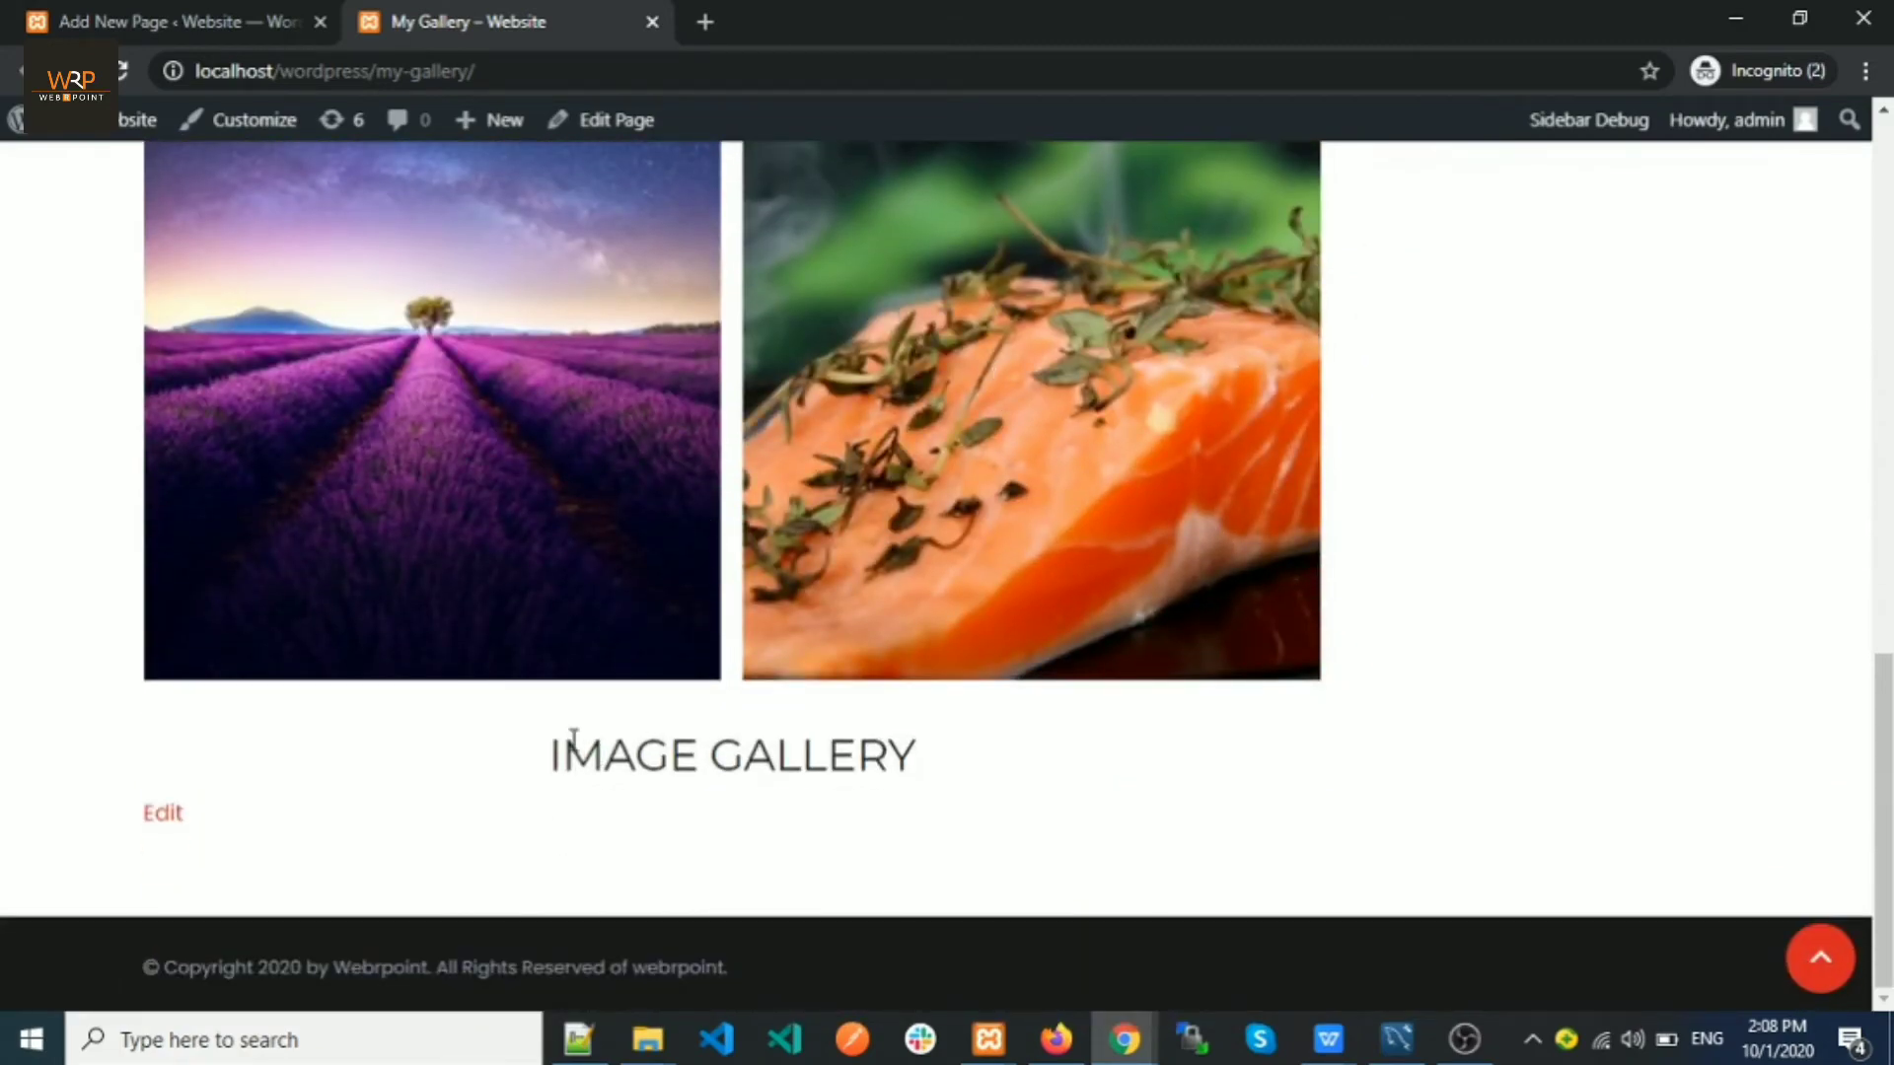
scroll(473, 759, "up", 8)
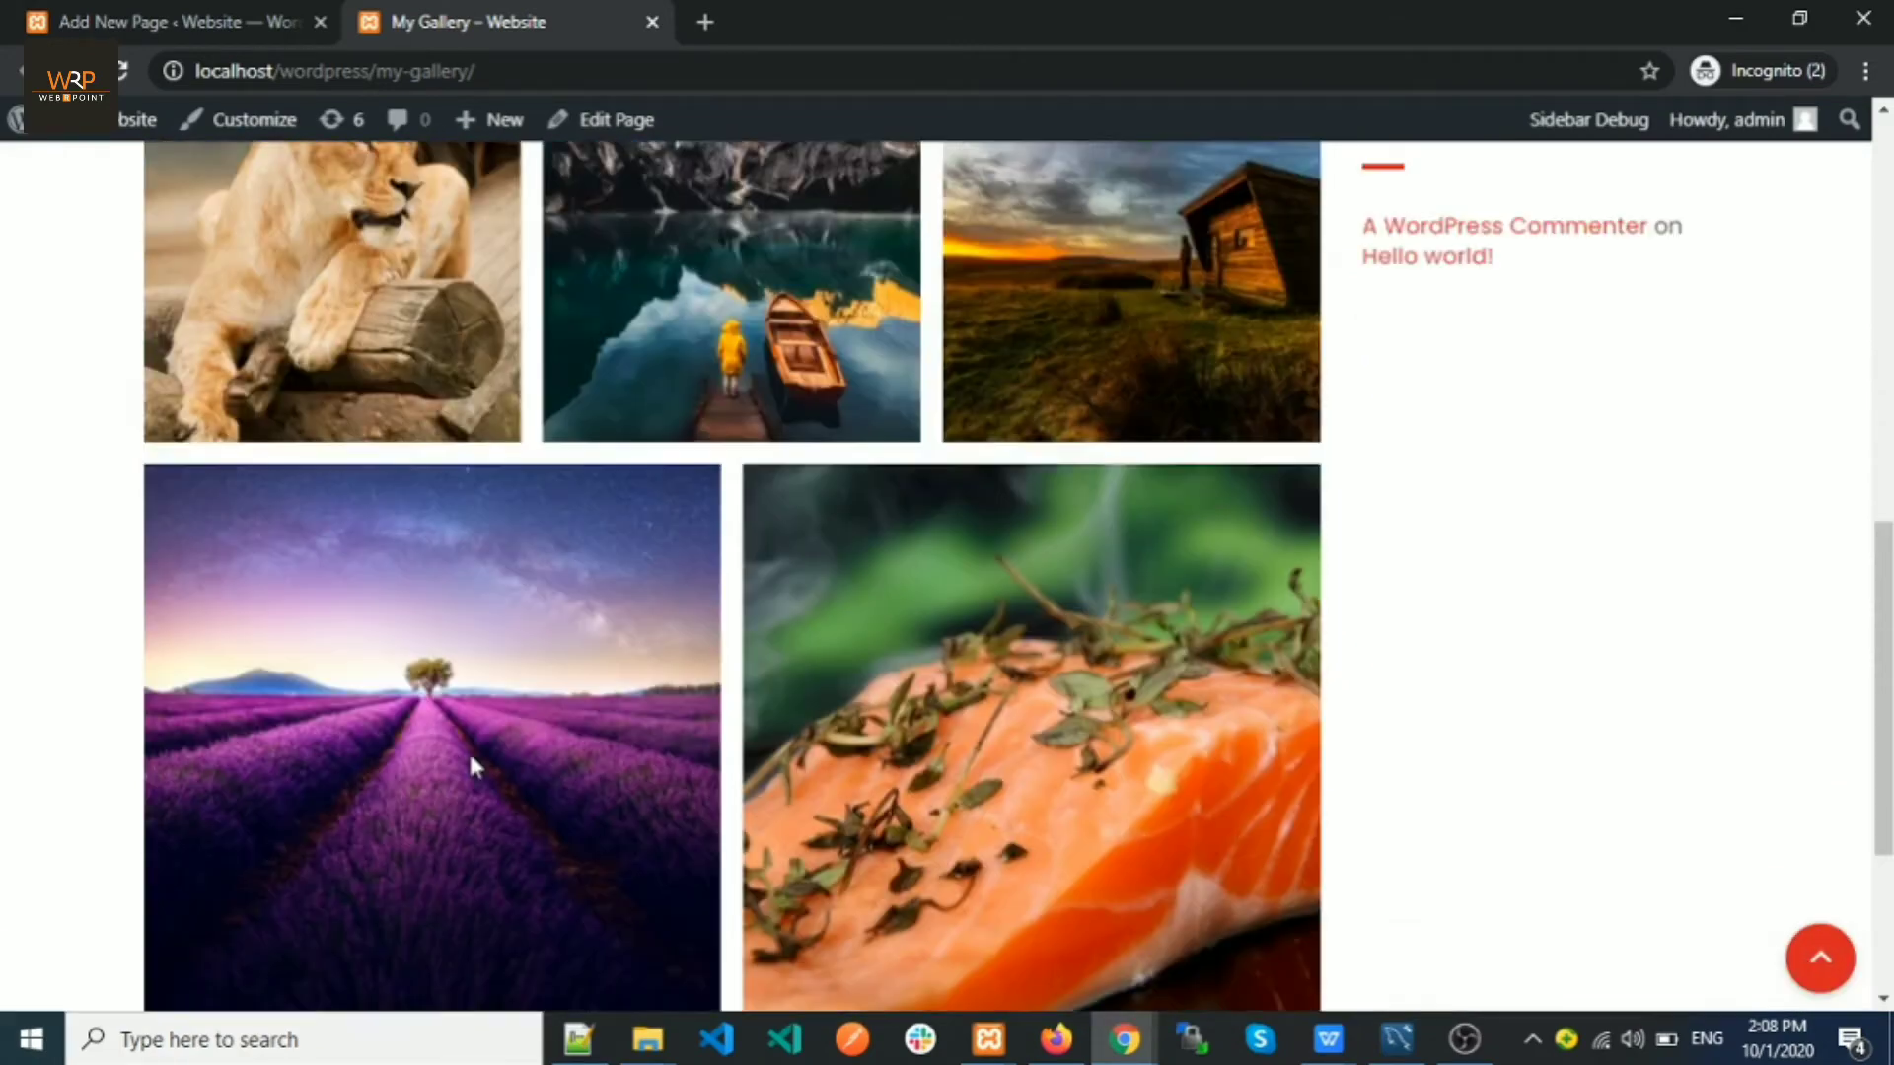
scroll(455, 694, "down", 5)
scroll(547, 685, "up", 3)
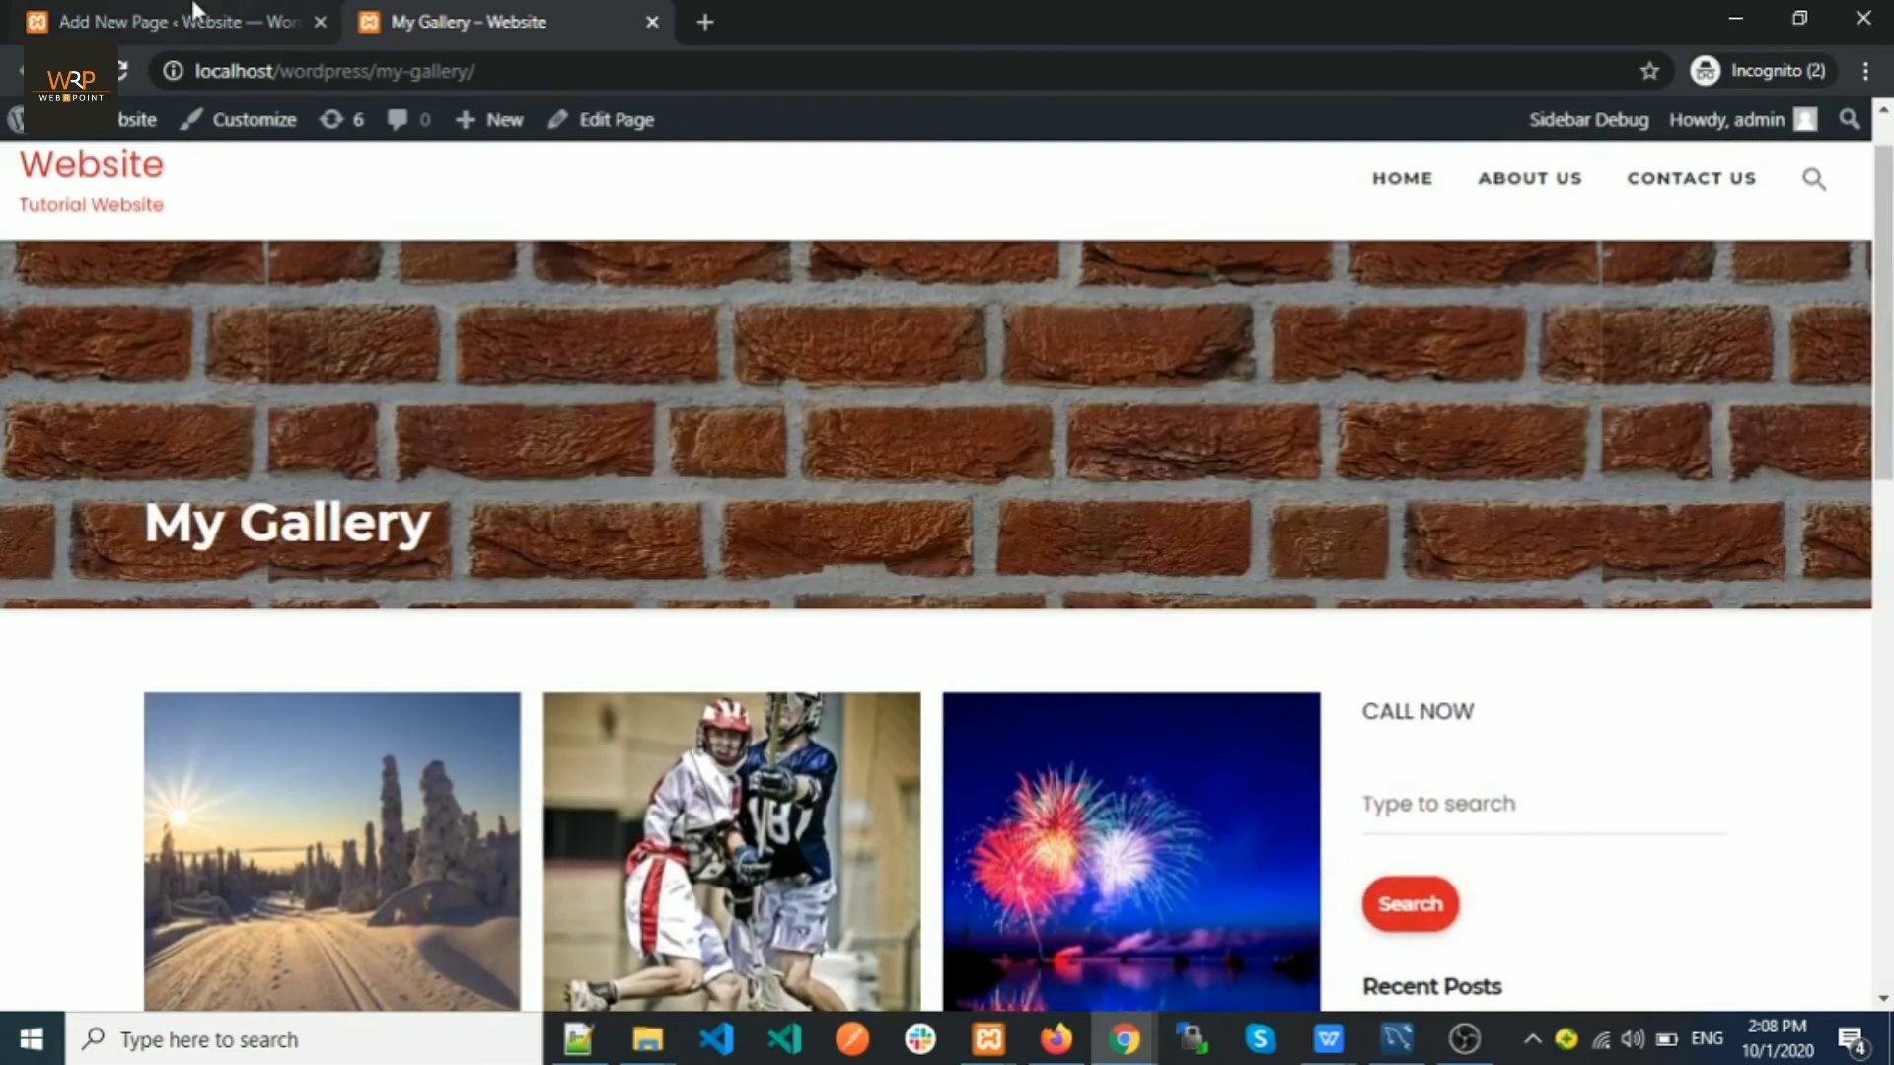
left_click(187, 33)
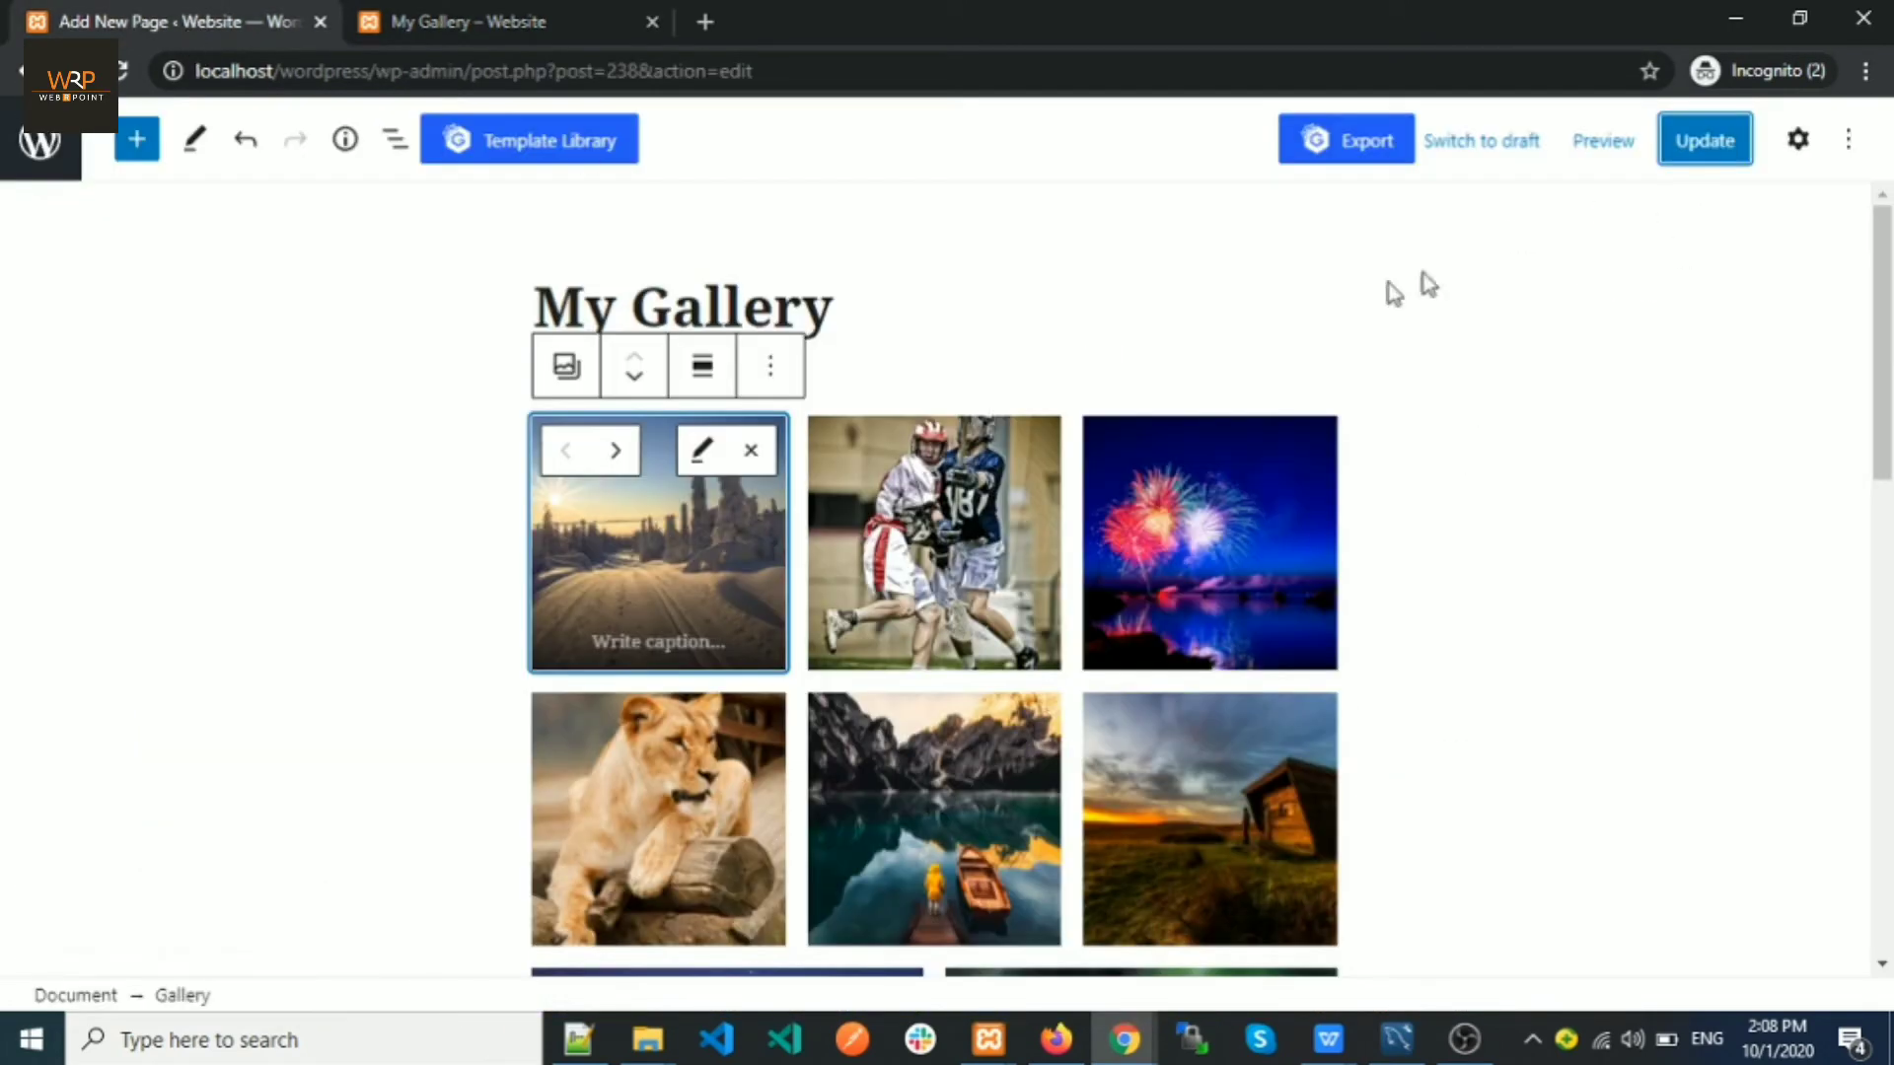
Step: Show the Gallery block's settings and expand its advanced options
left_click(1797, 139)
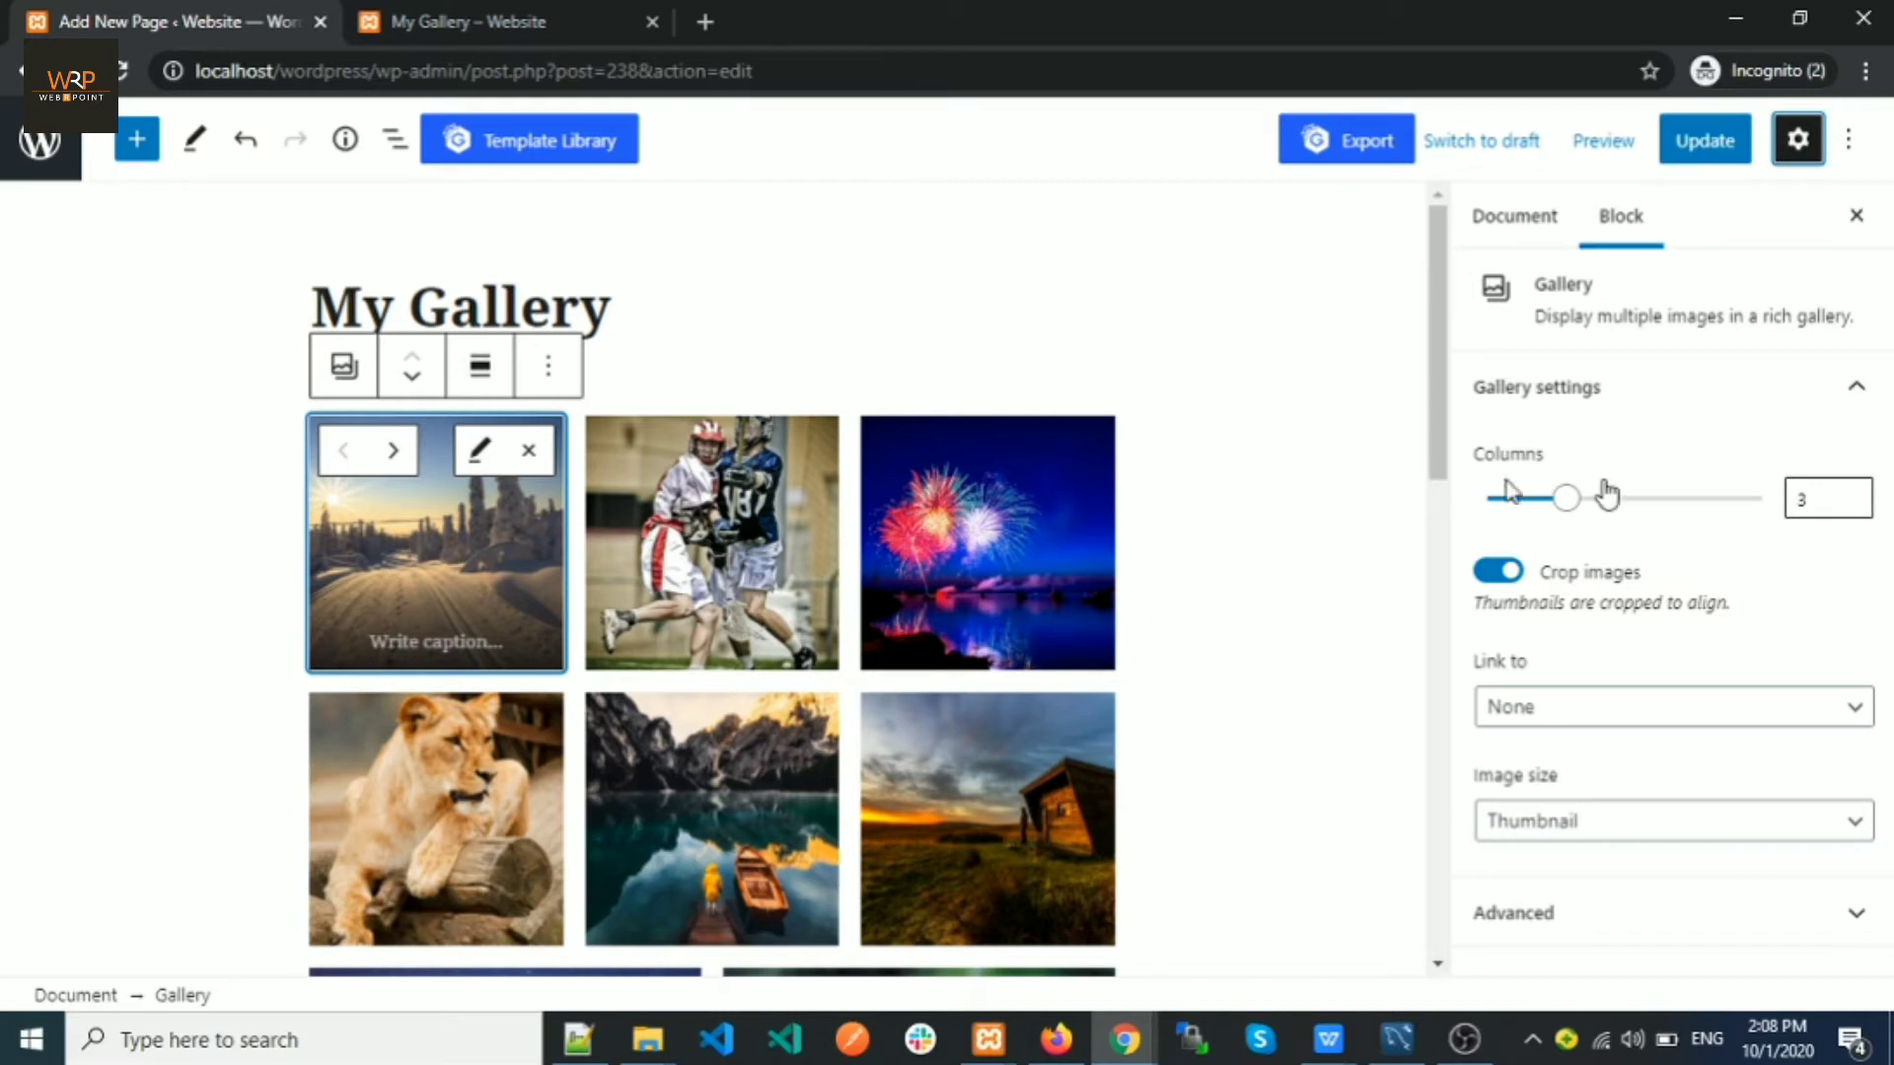
left_click(977, 509)
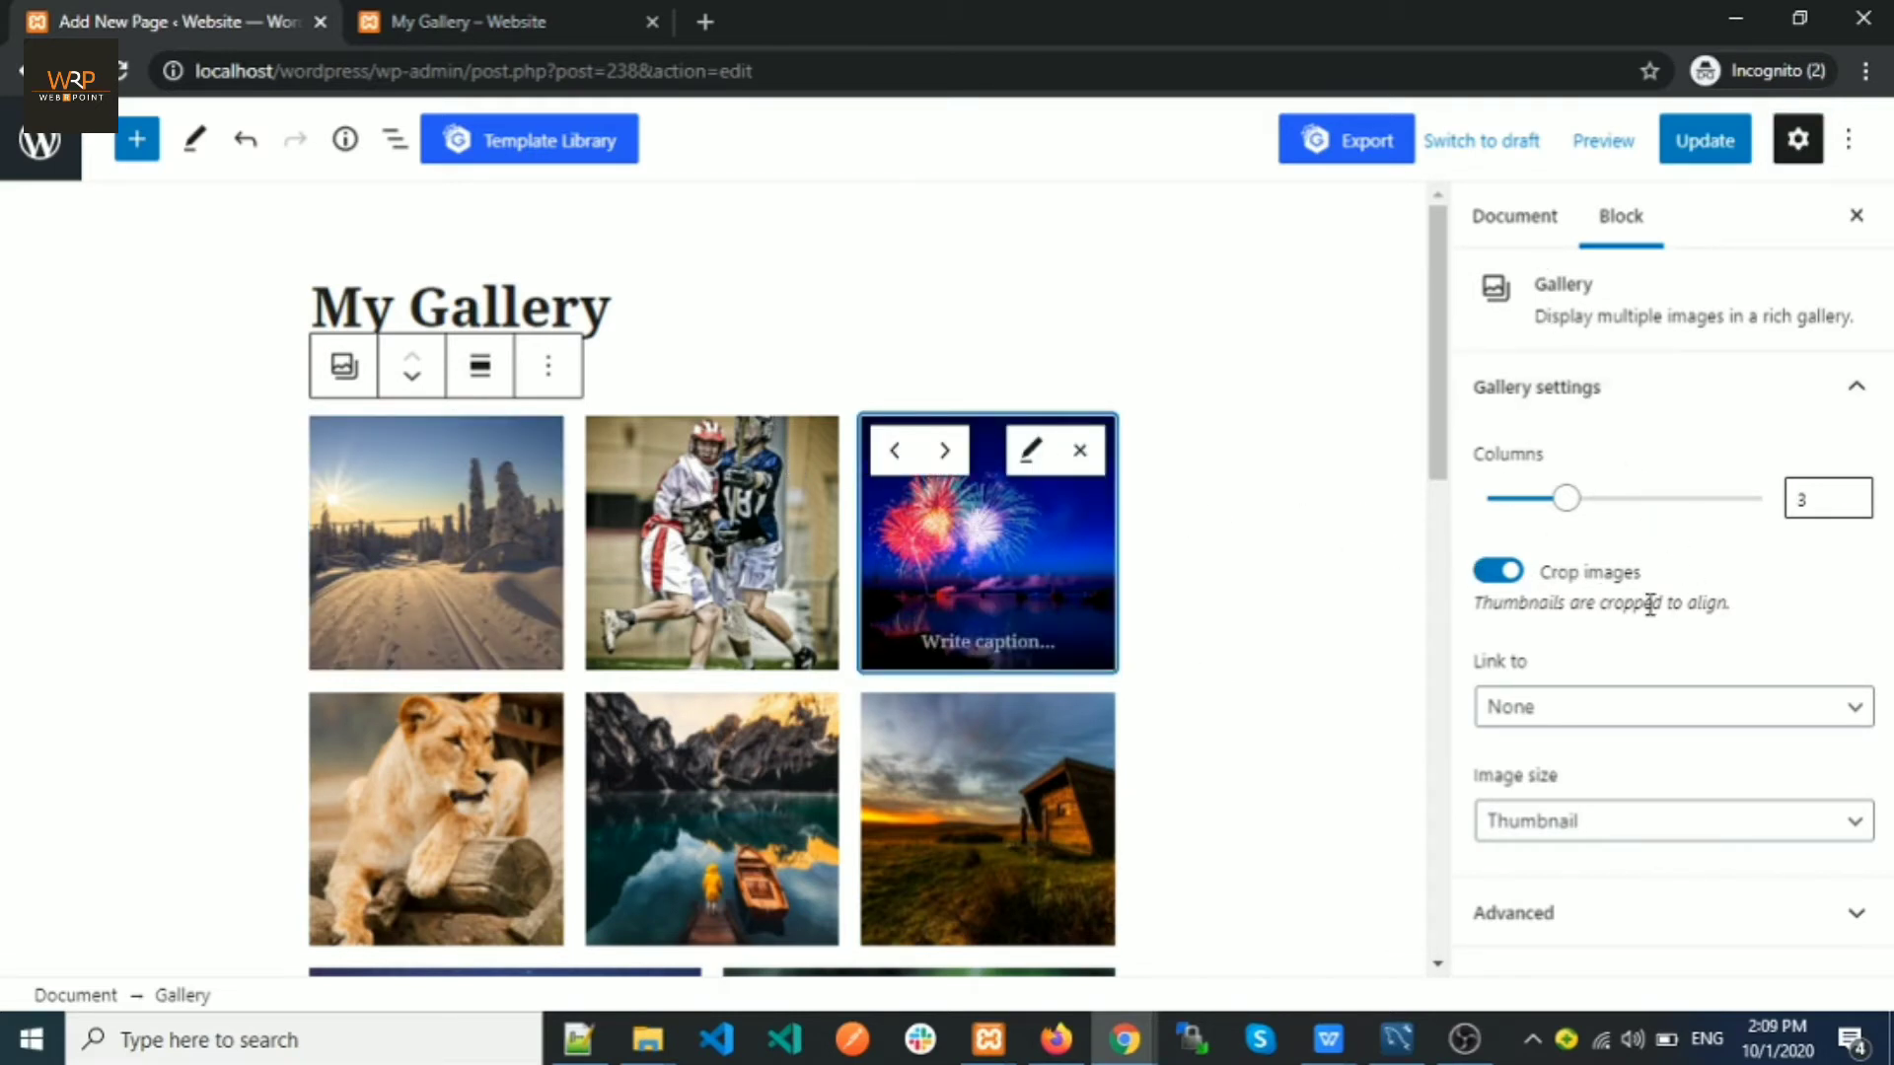
left_click(1557, 915)
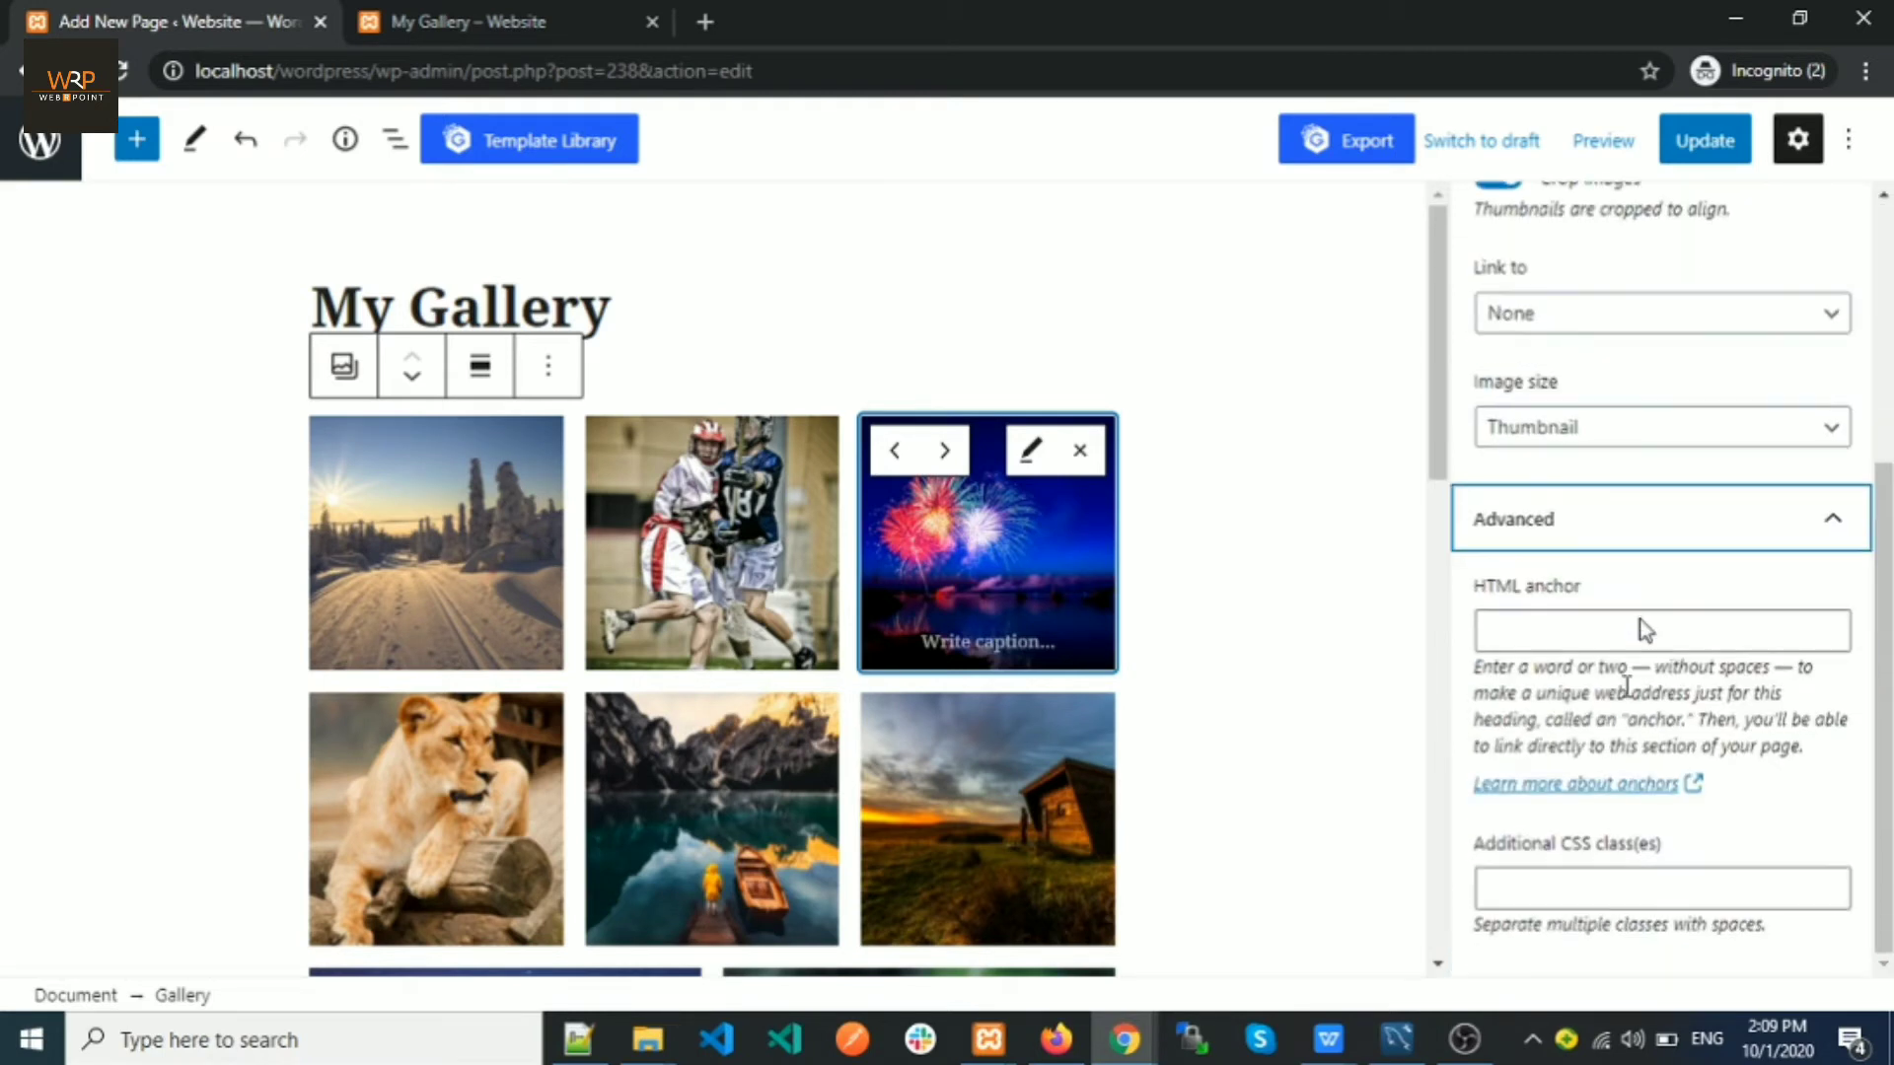
Step: Remove the first image, the snowy road at sunrise, from the gallery block
left_click(474, 525)
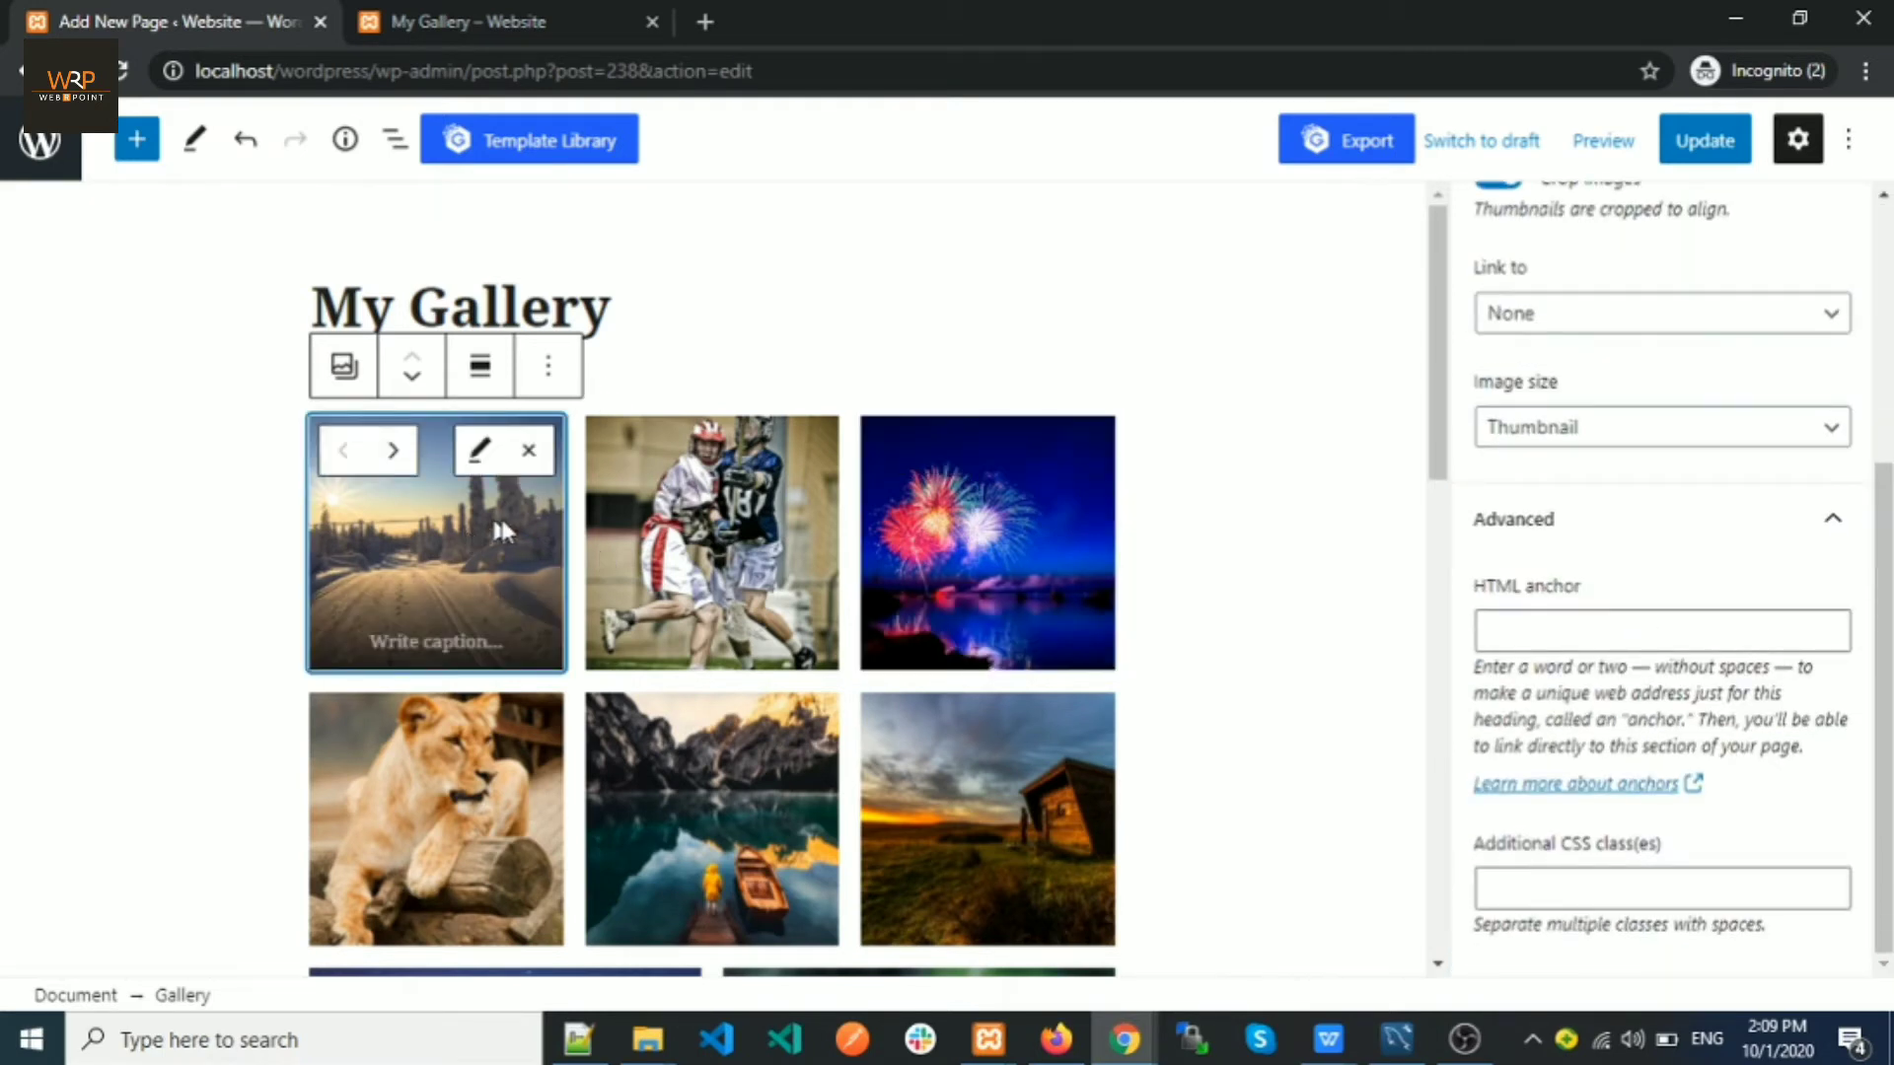
right_click(499, 505)
left_click(434, 537)
left_click(484, 454)
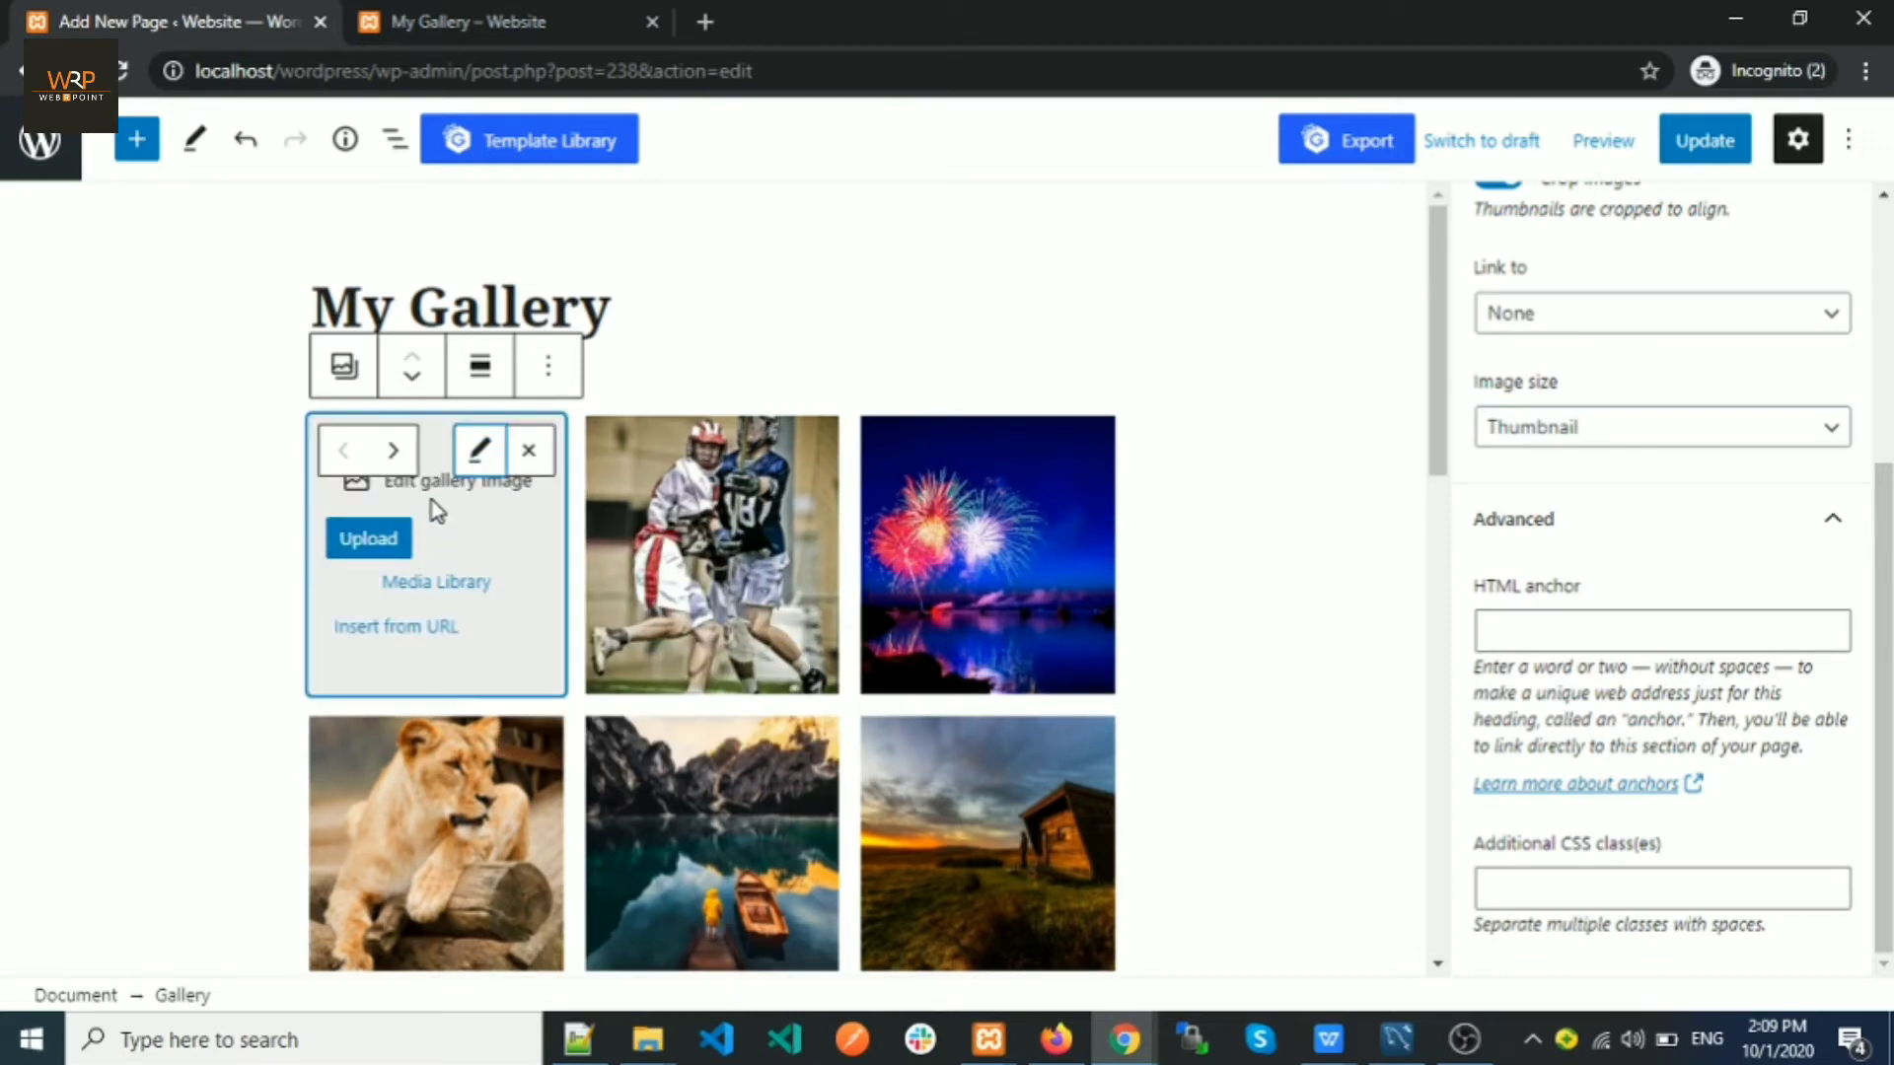
left_click(533, 456)
Step: Set the gallery block's number of columns to 4
scroll(1665, 583, "up", 4)
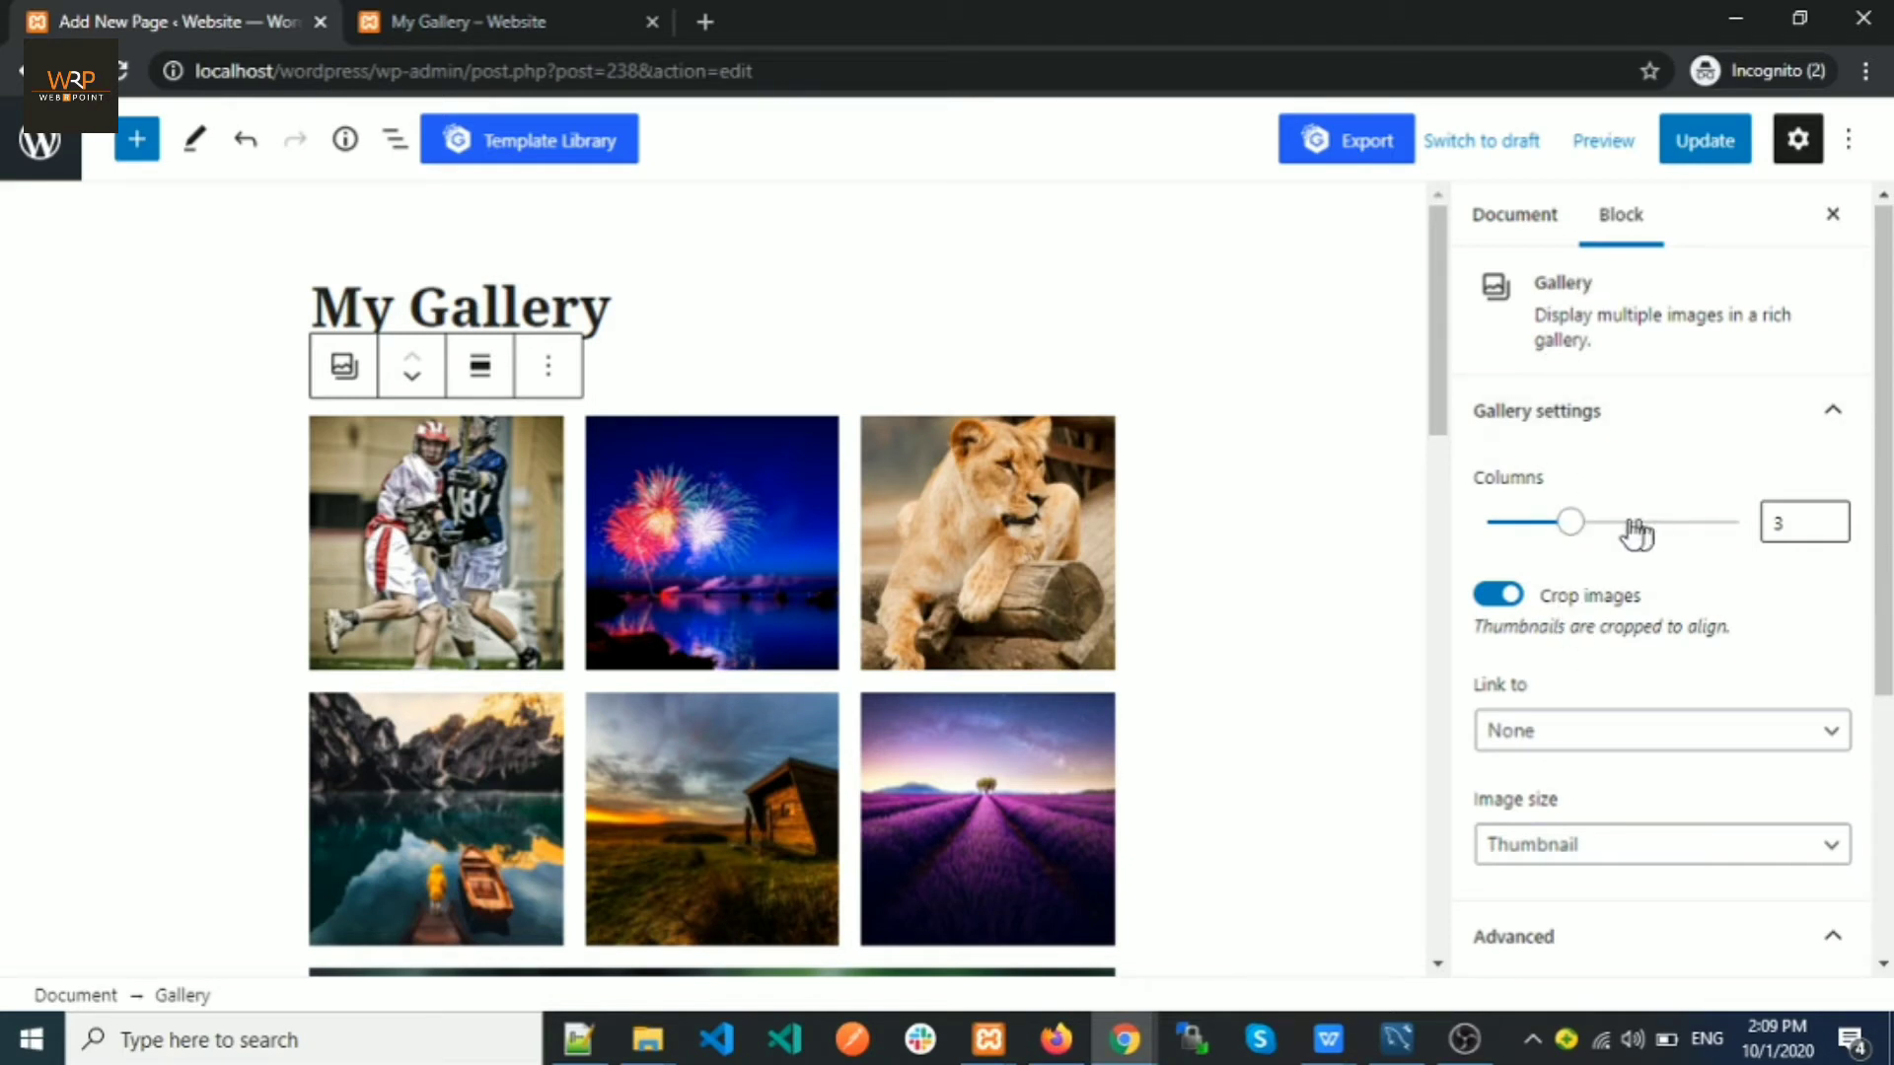
left_click(1791, 523)
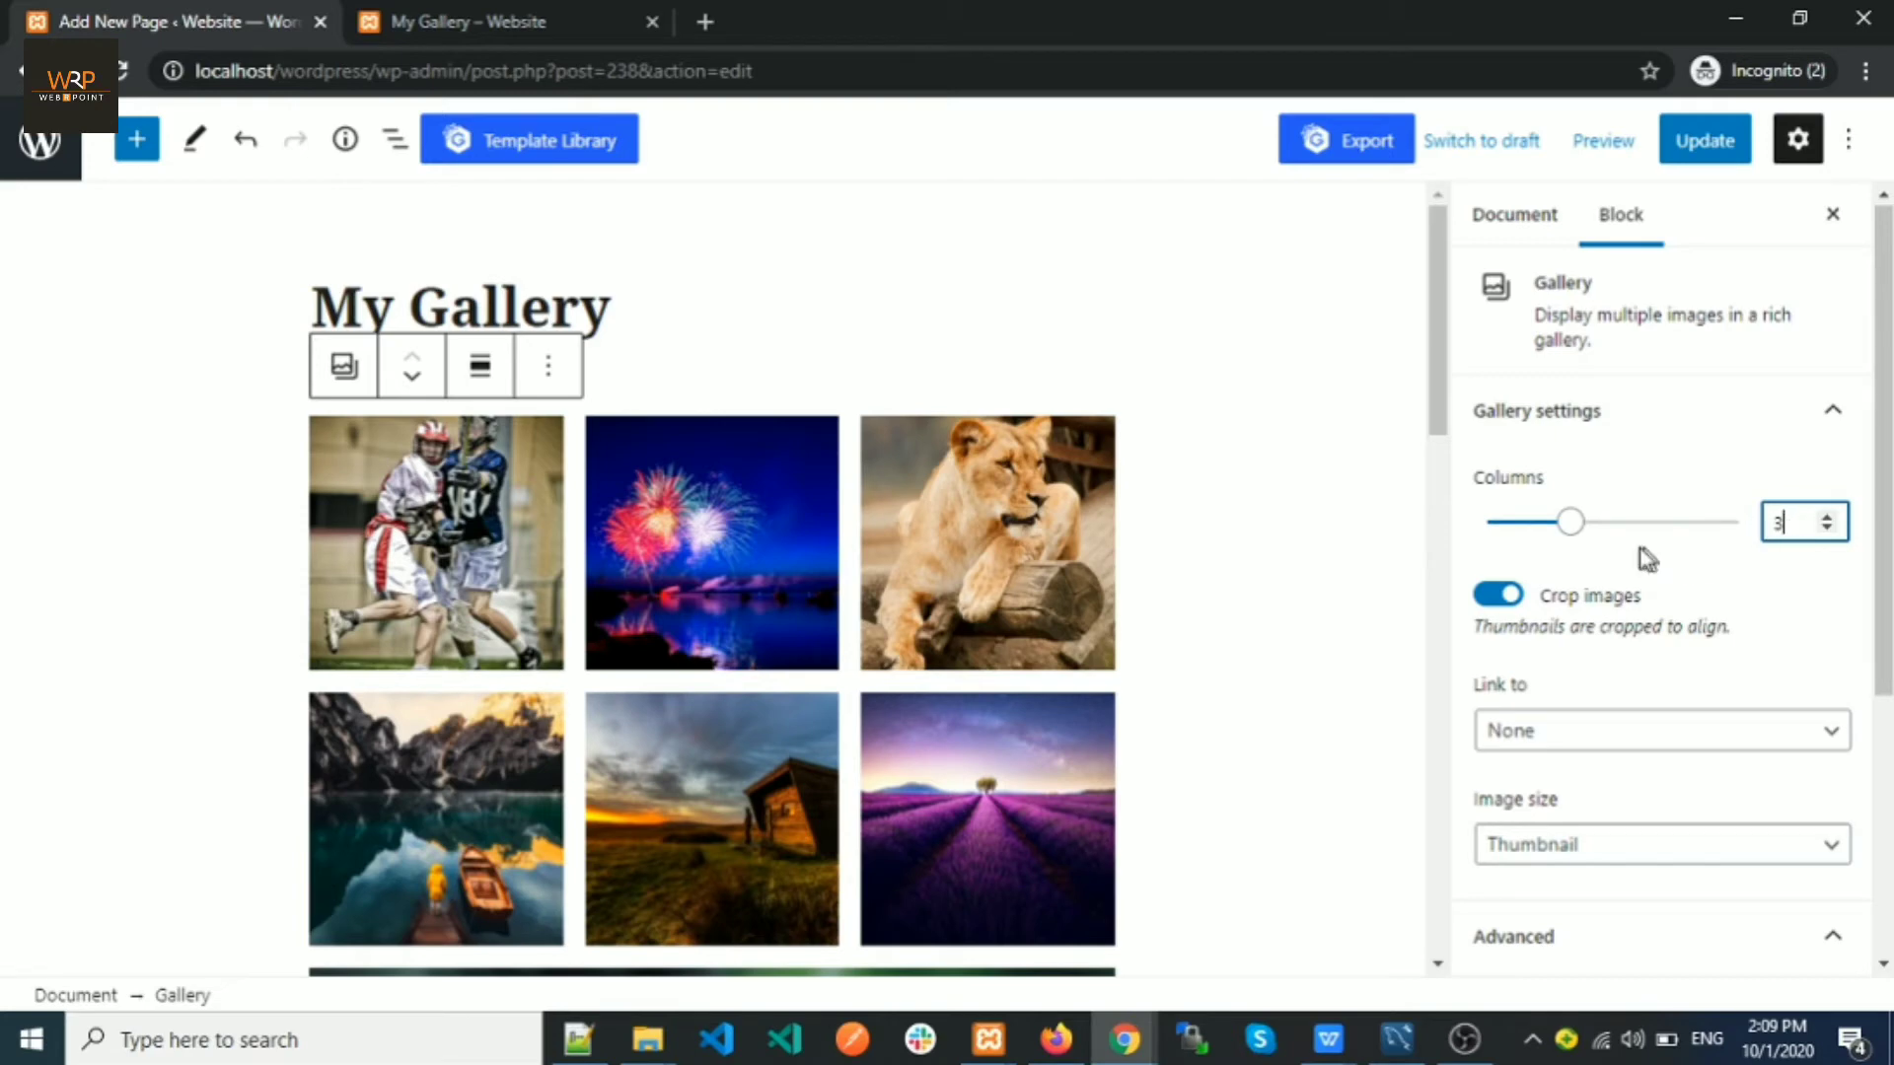
left_click(1828, 531)
left_click(1827, 515)
left_click(1828, 515)
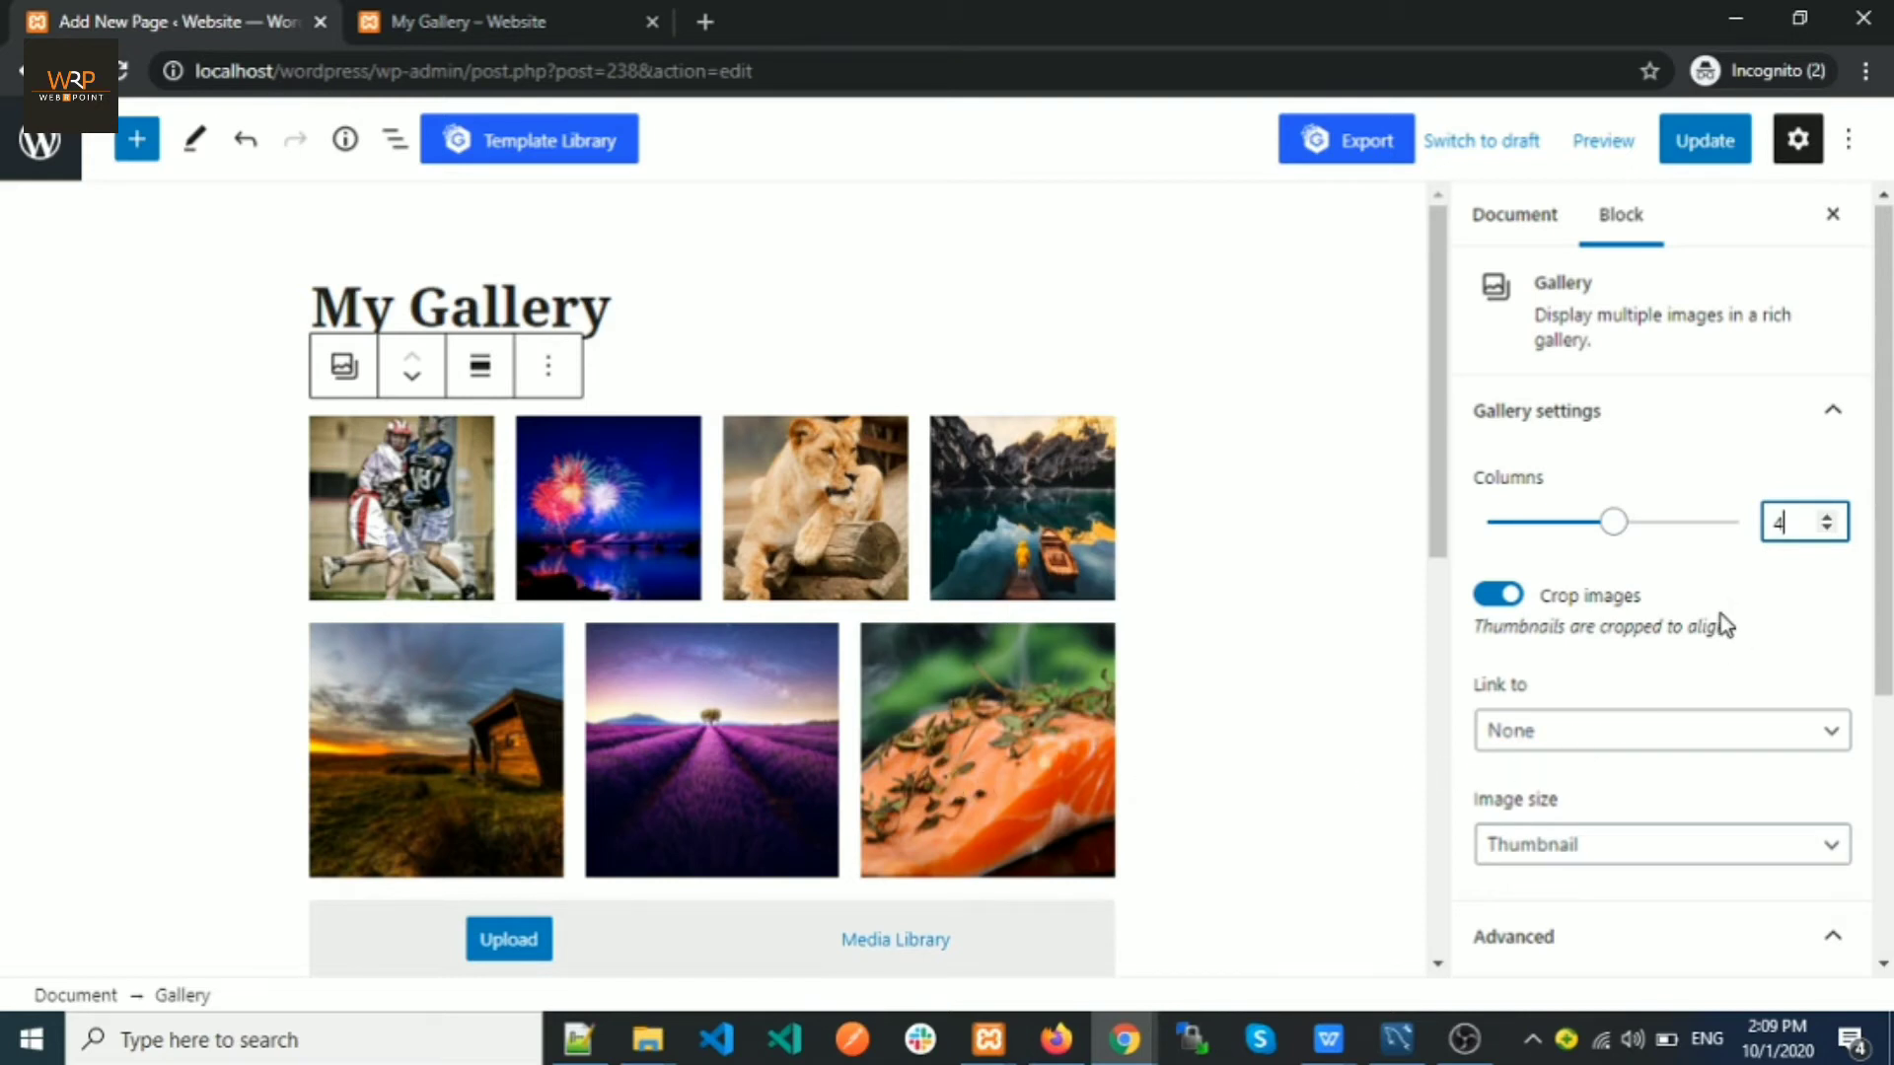
Step: Choose Thumbnail from the gallery block's image size options
scroll(1722, 618, "down", 3)
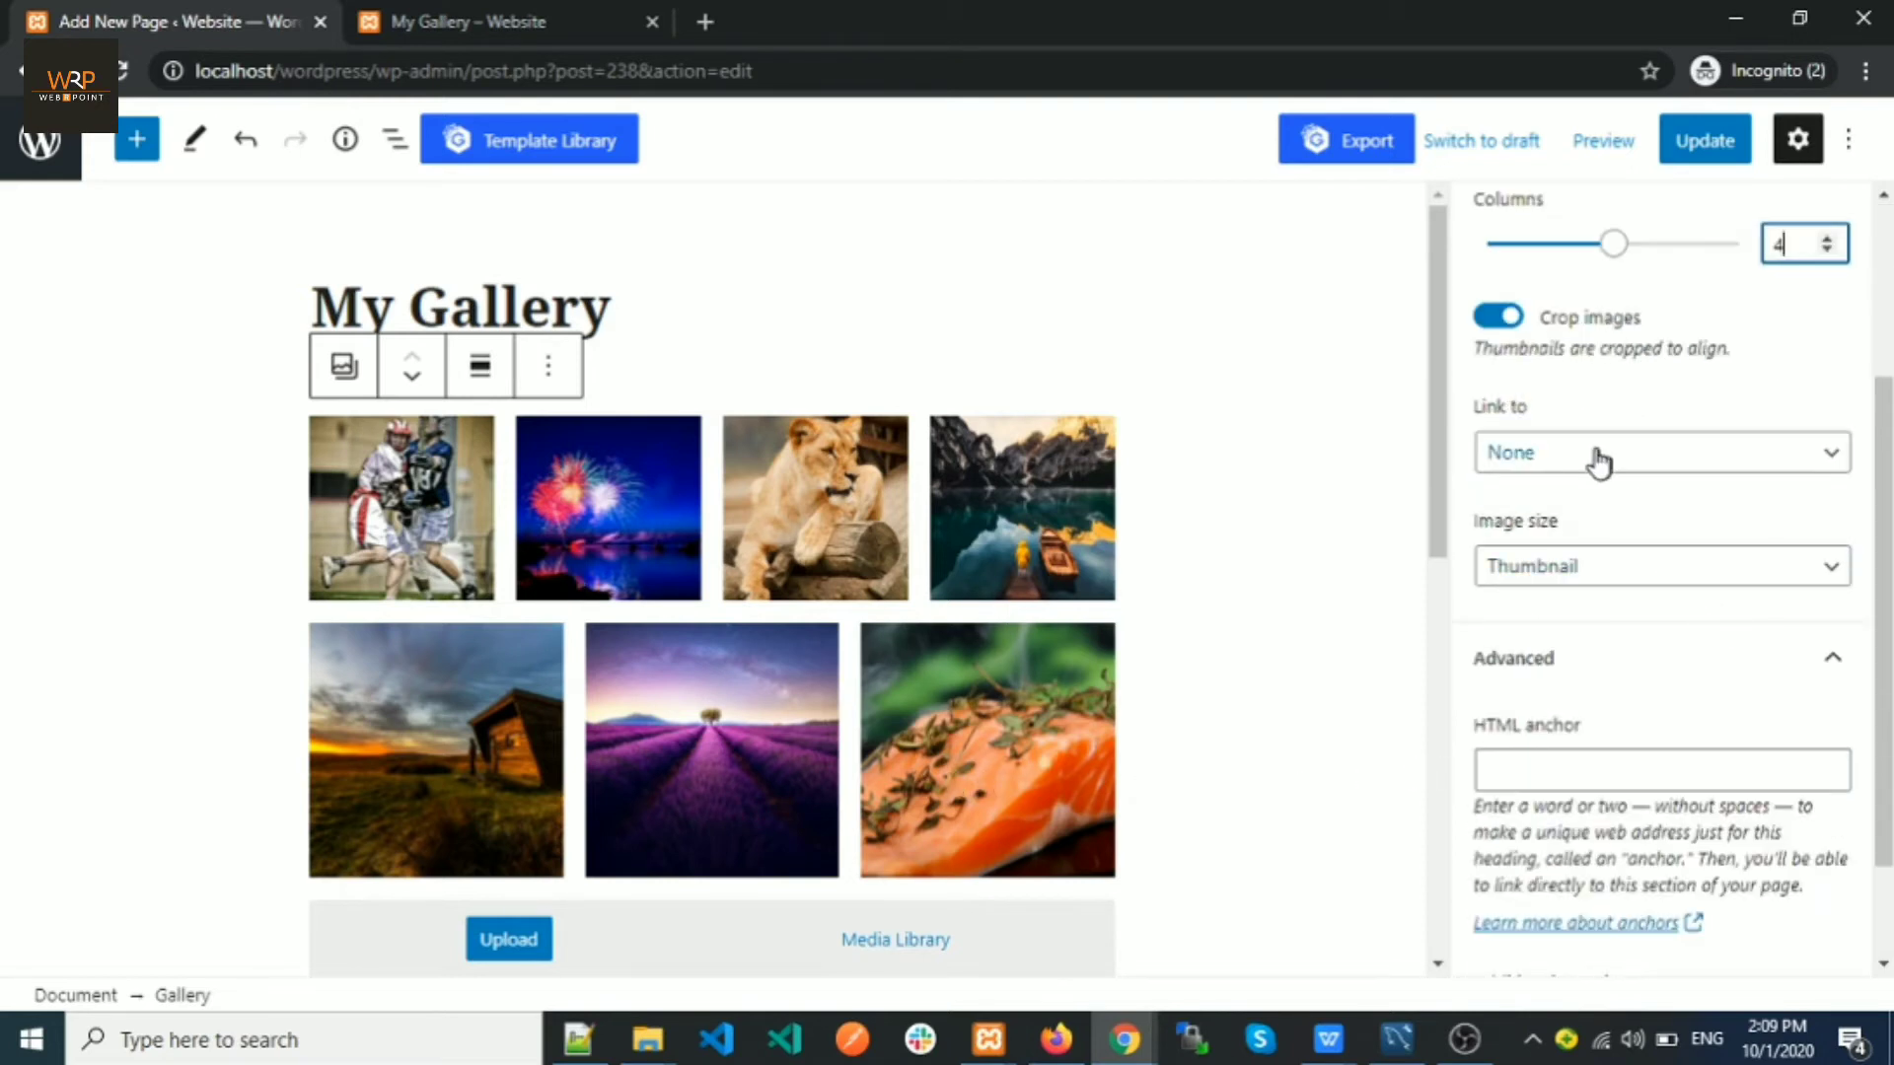
left_click(1568, 572)
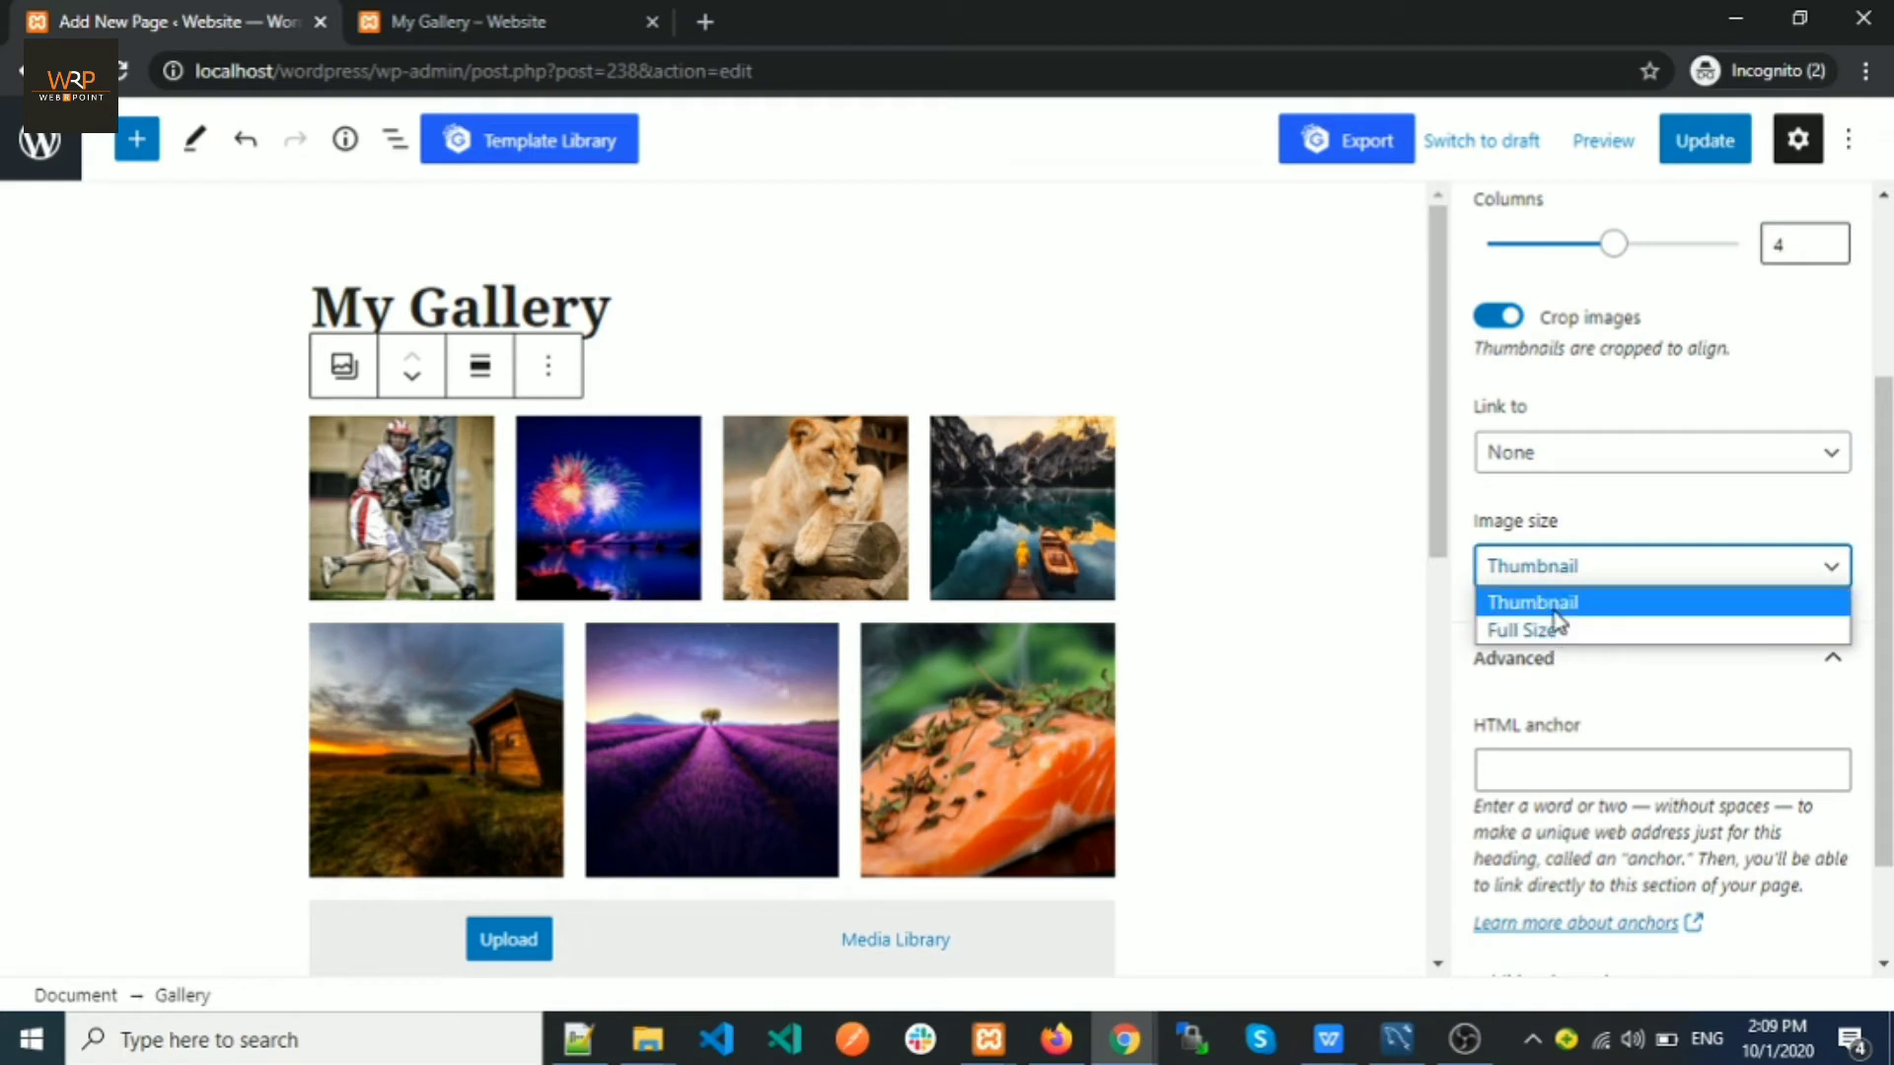
left_click(1556, 596)
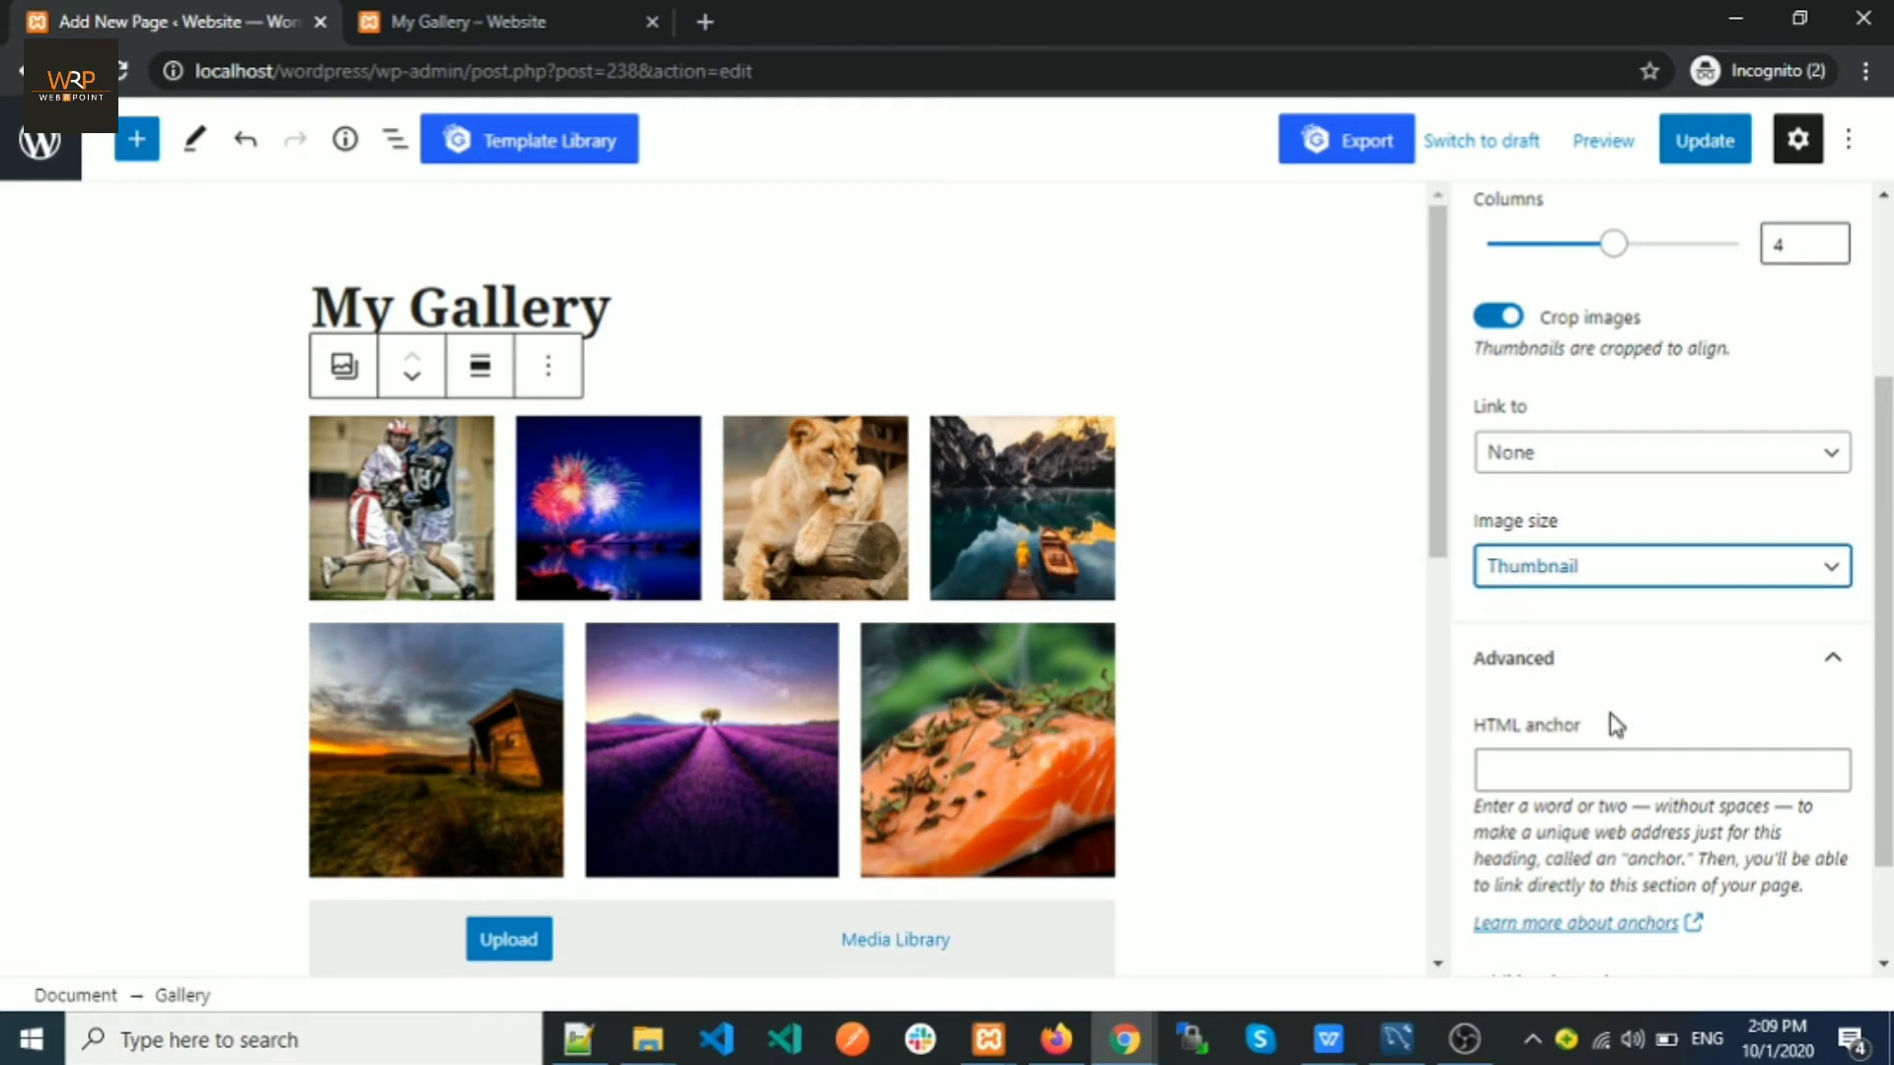
scroll(1610, 722, "up", 2)
scroll(1610, 722, "up", 2)
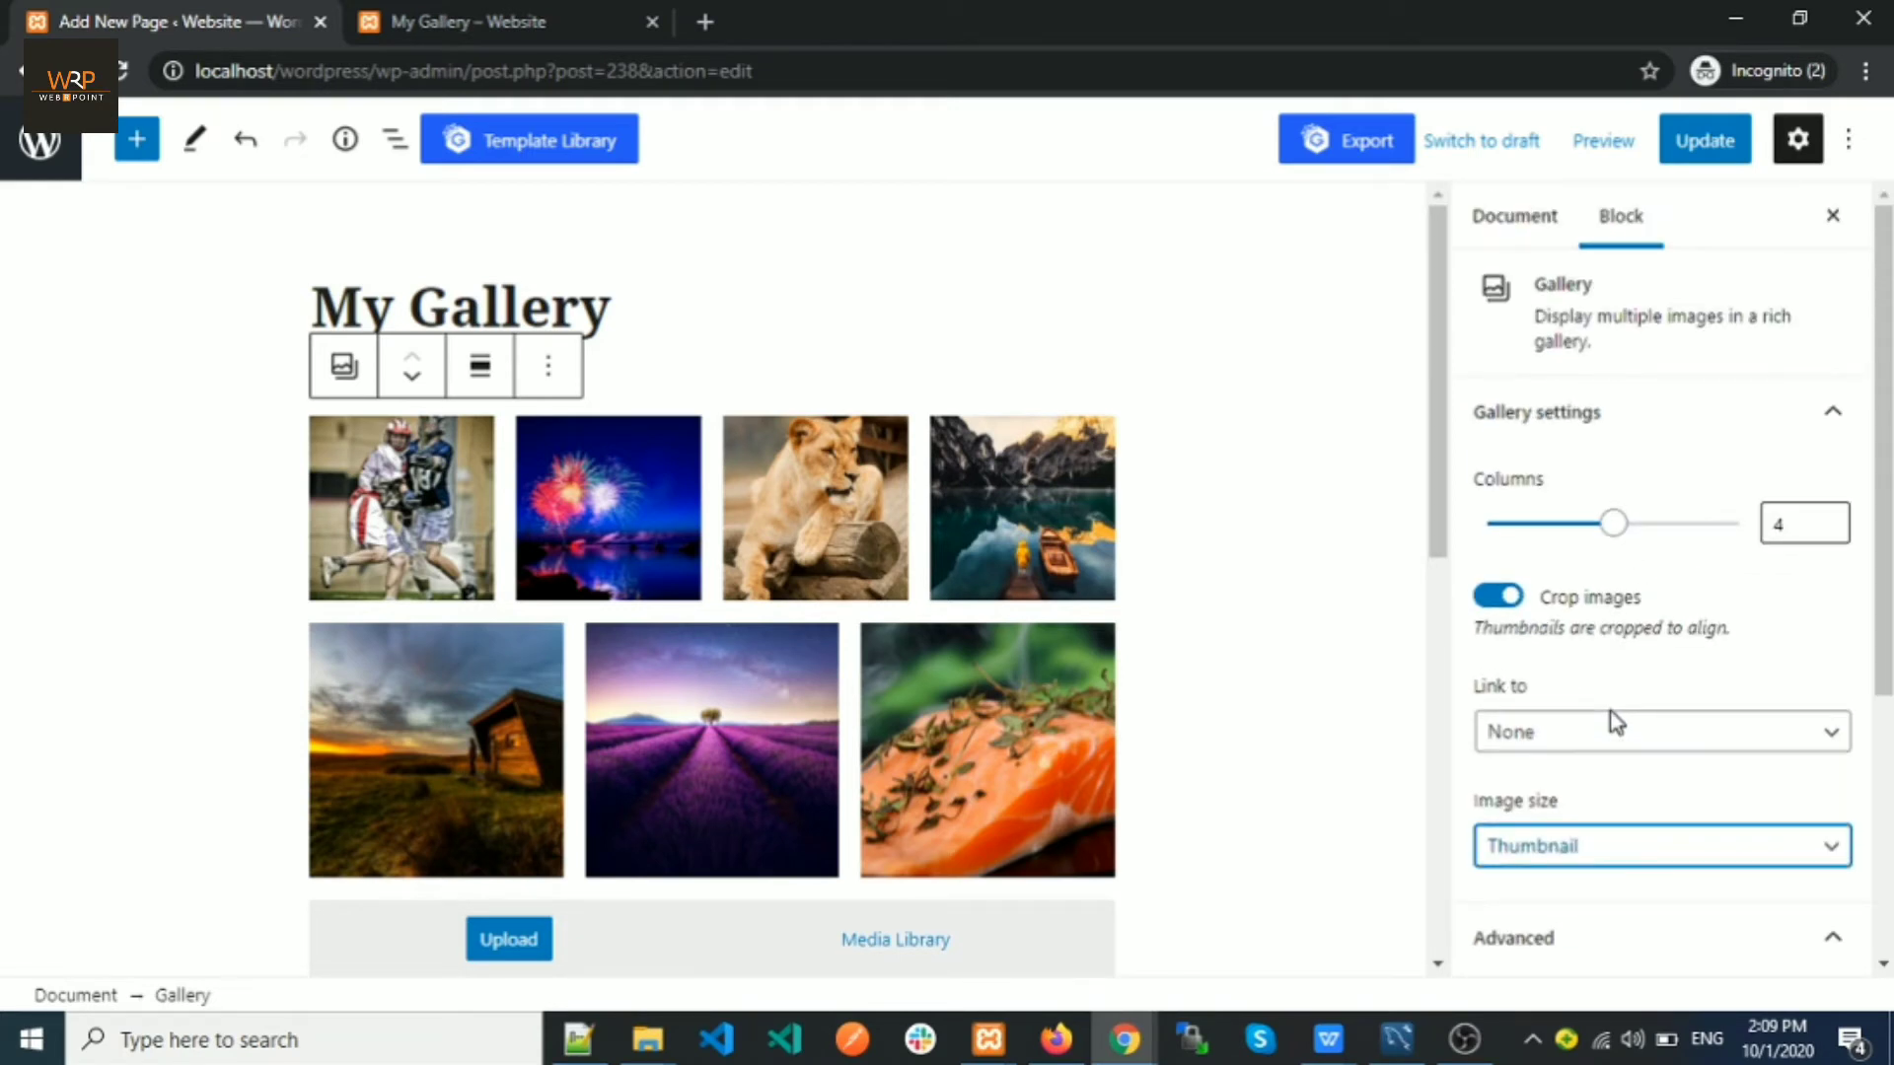
Step: Update the page and check the four-column gallery and heading on the reloaded published page
left_click(1699, 150)
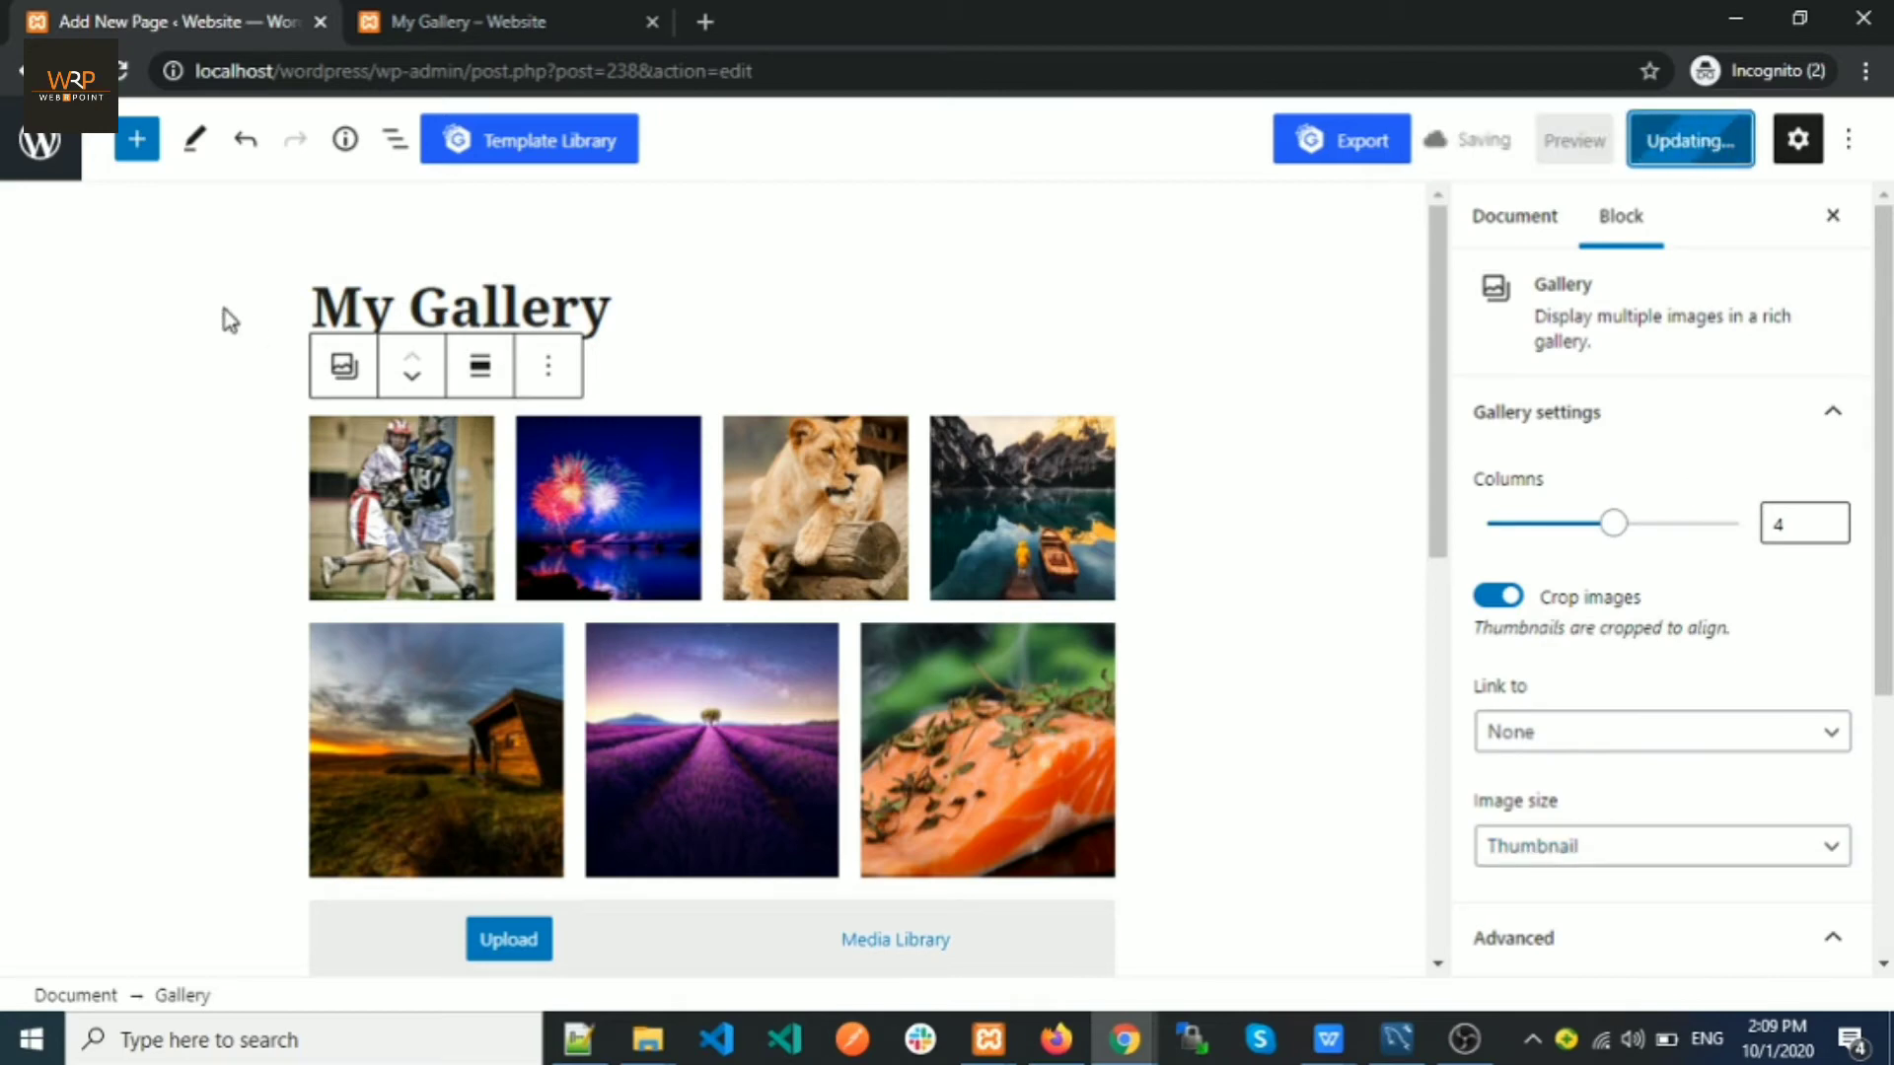
left_click(399, 39)
key("F5")
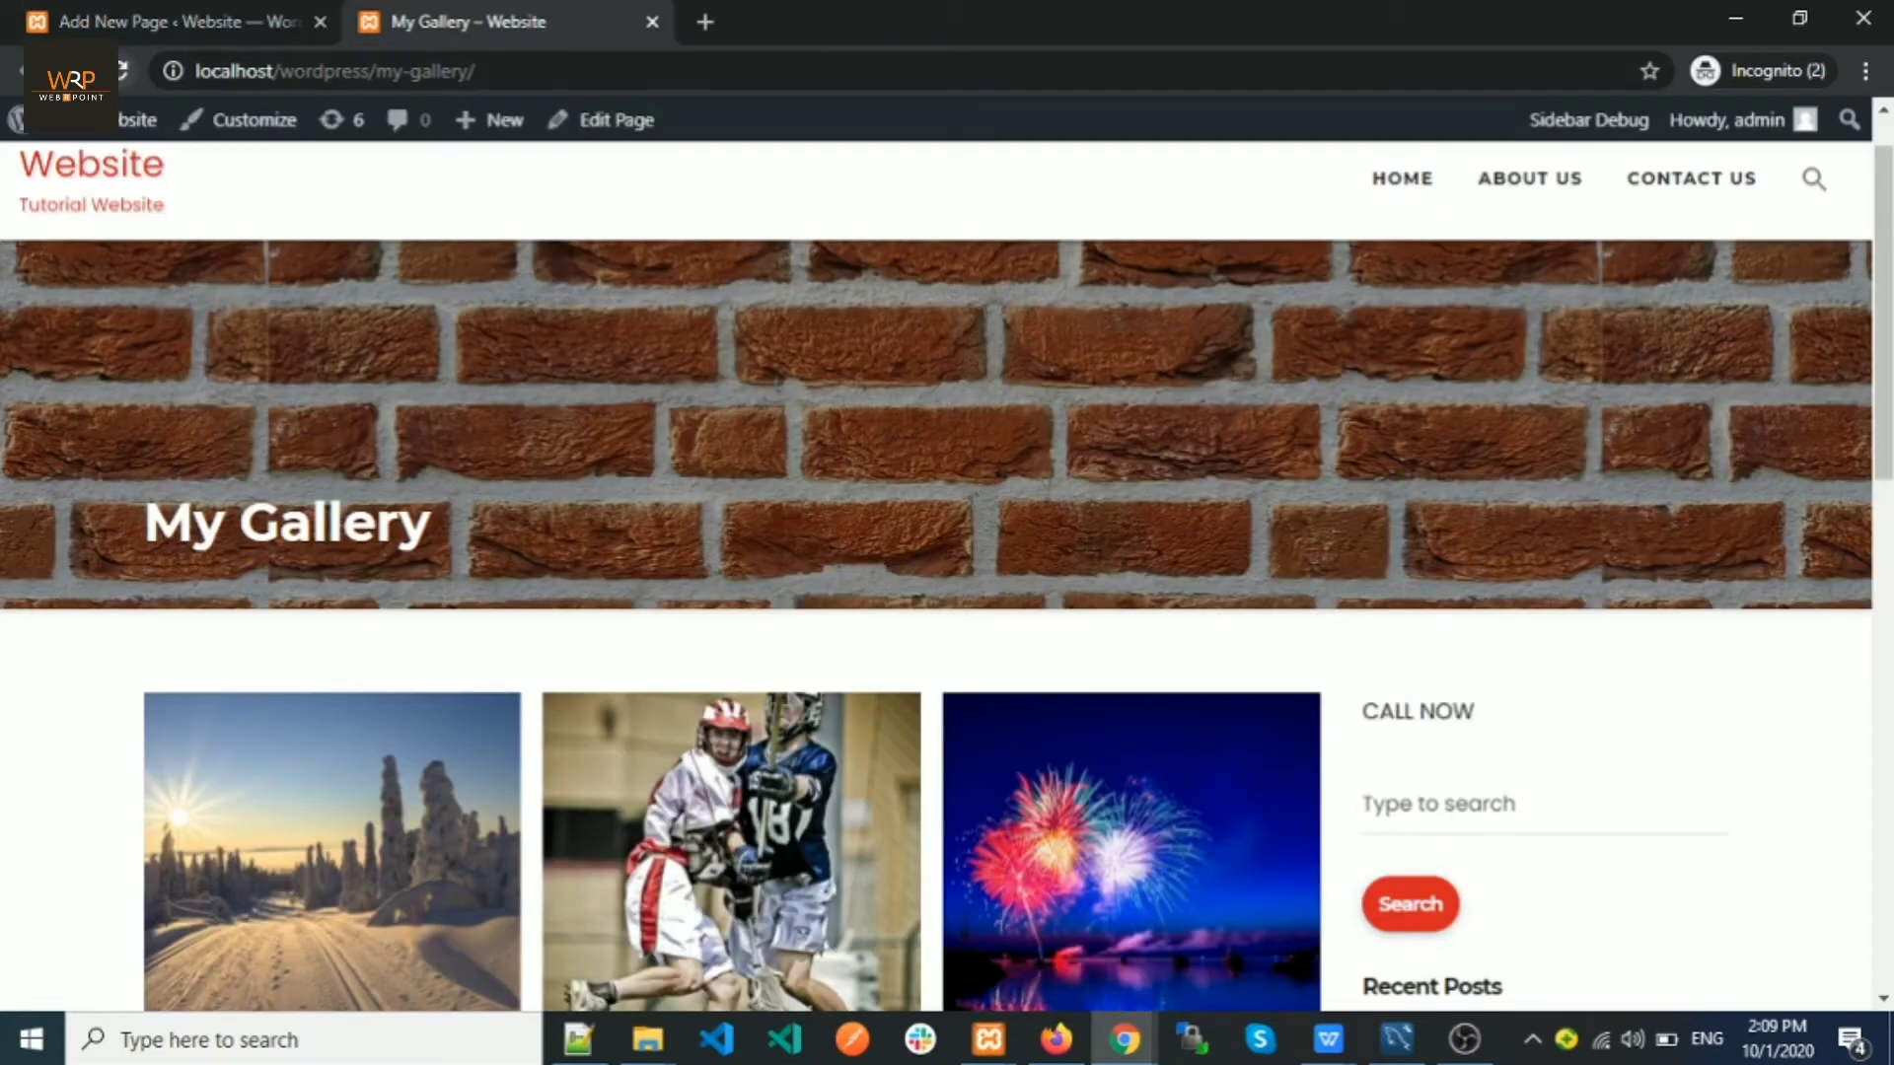
scroll(627, 537, "down", 3)
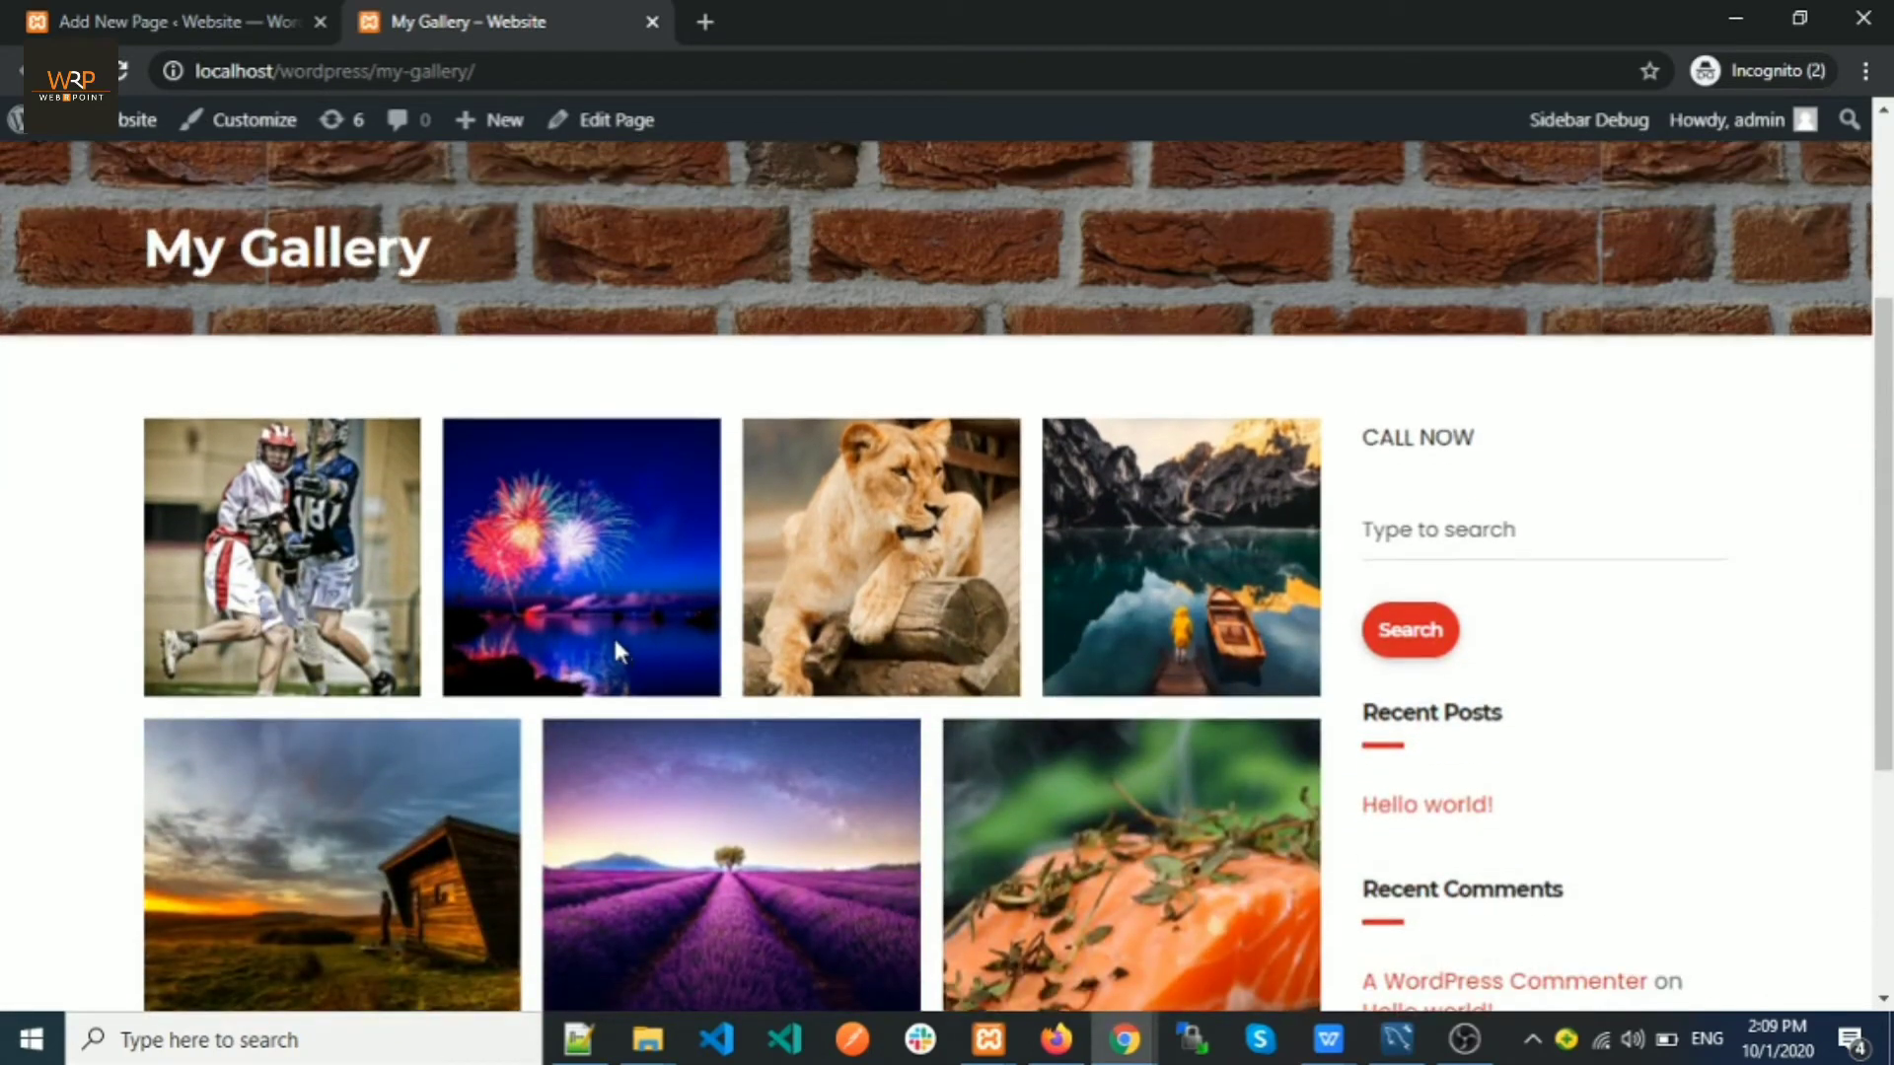
scroll(613, 635, "up", 3)
scroll(649, 546, "down", 5)
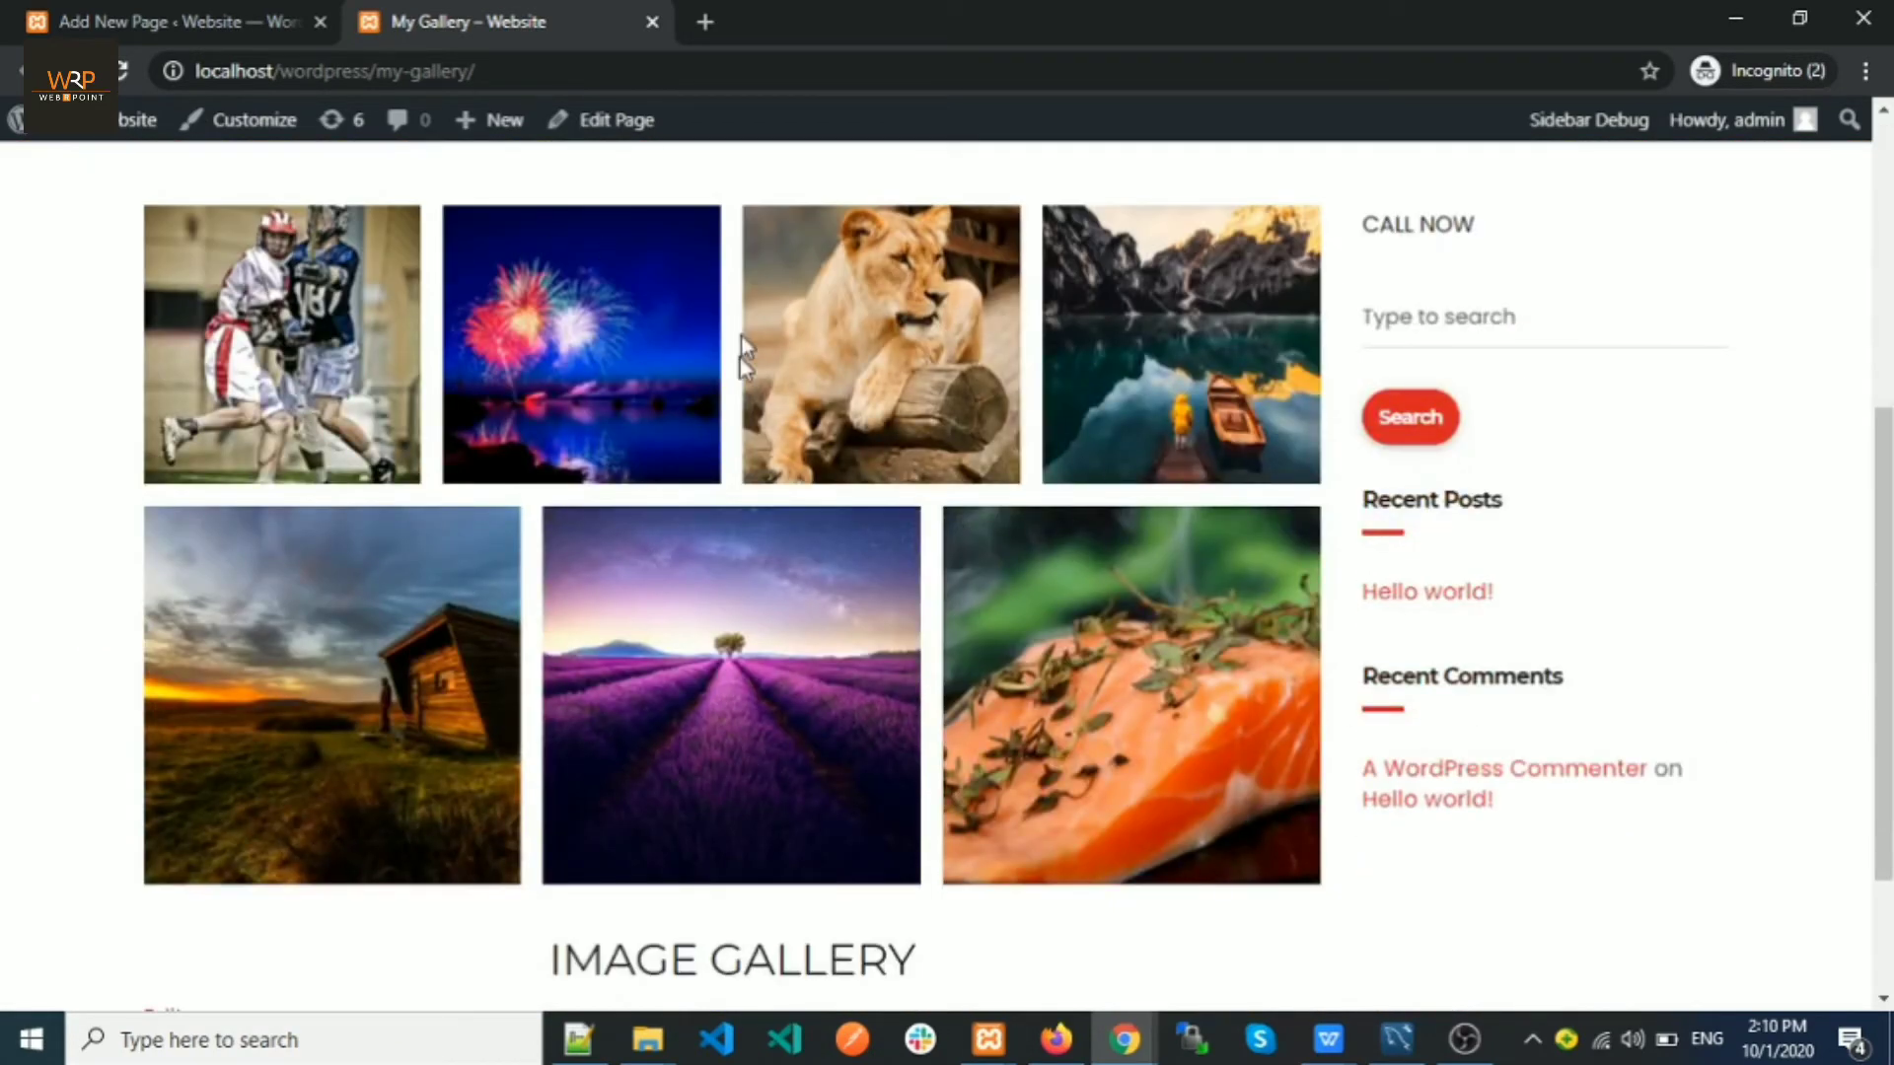
scroll(625, 473, "up", 5)
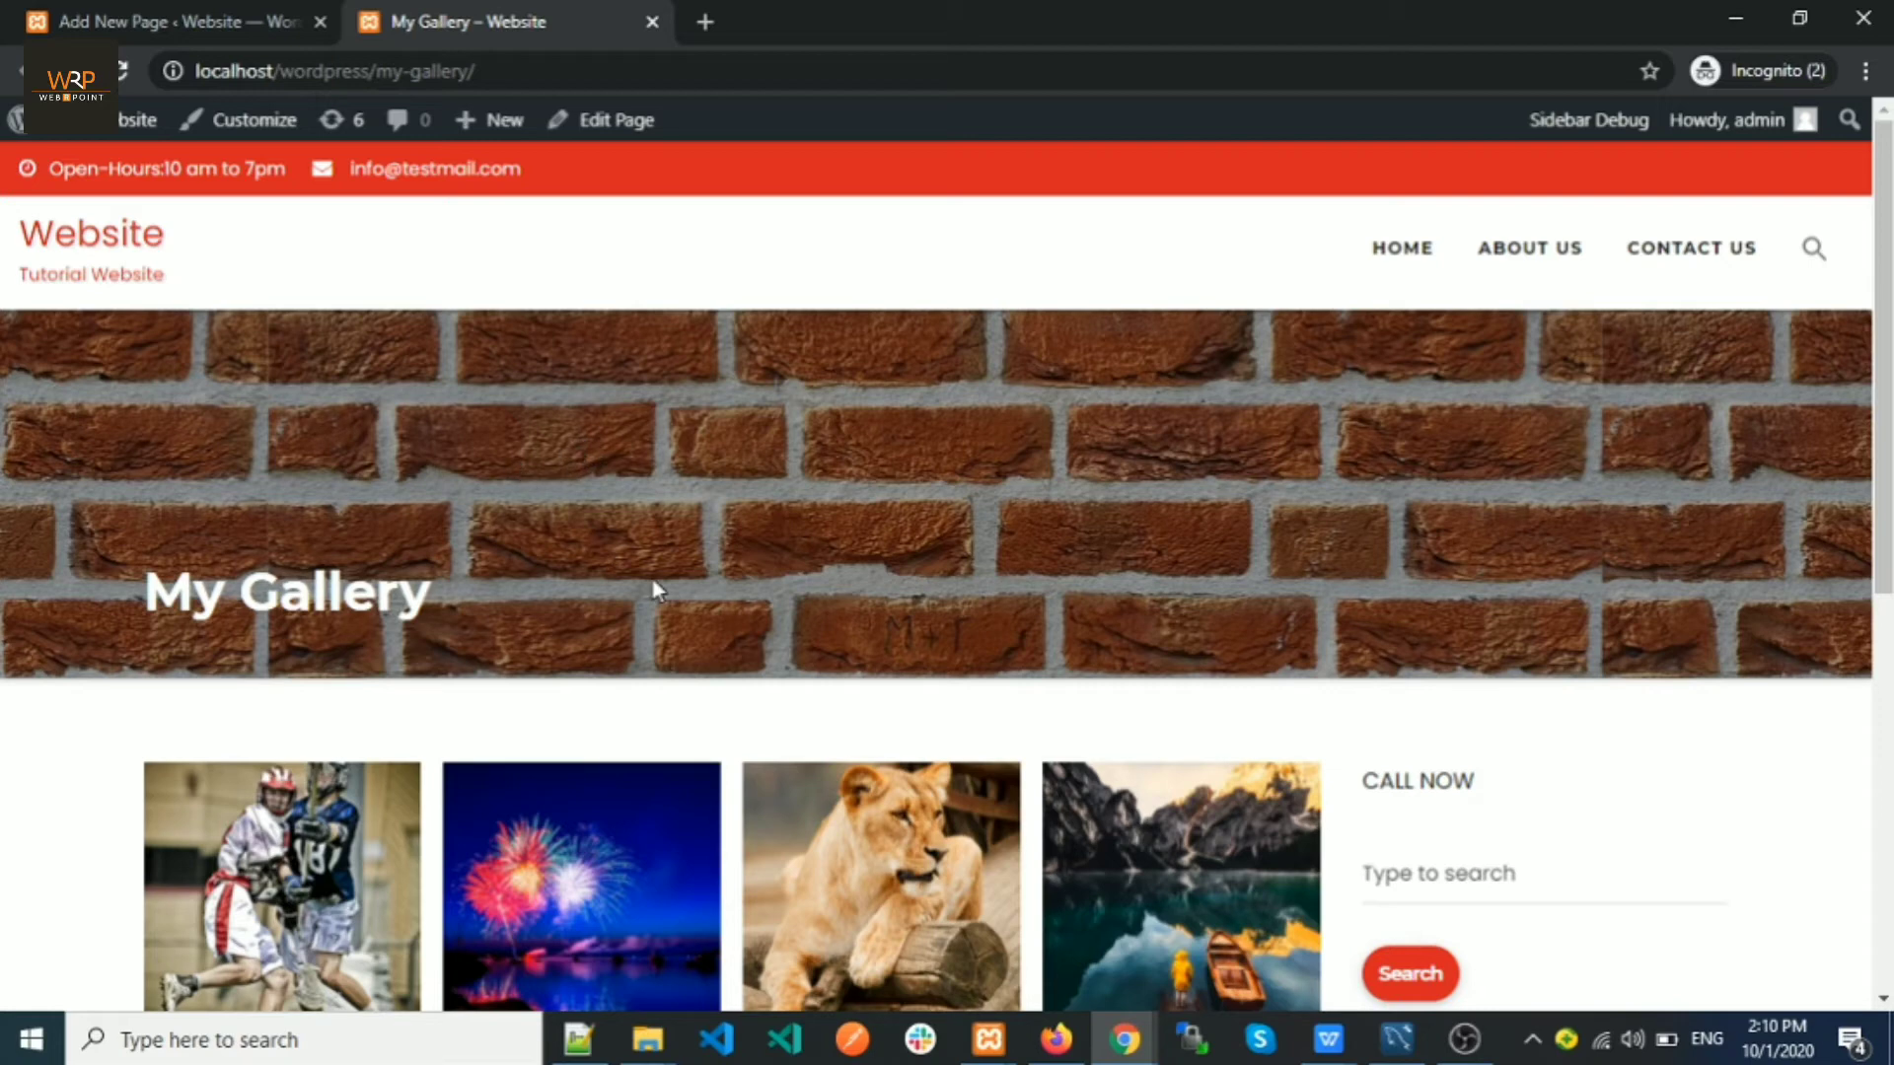
Step: Leave the page editor and go to the Add Plugins page in the WordPress admin
left_click(199, 15)
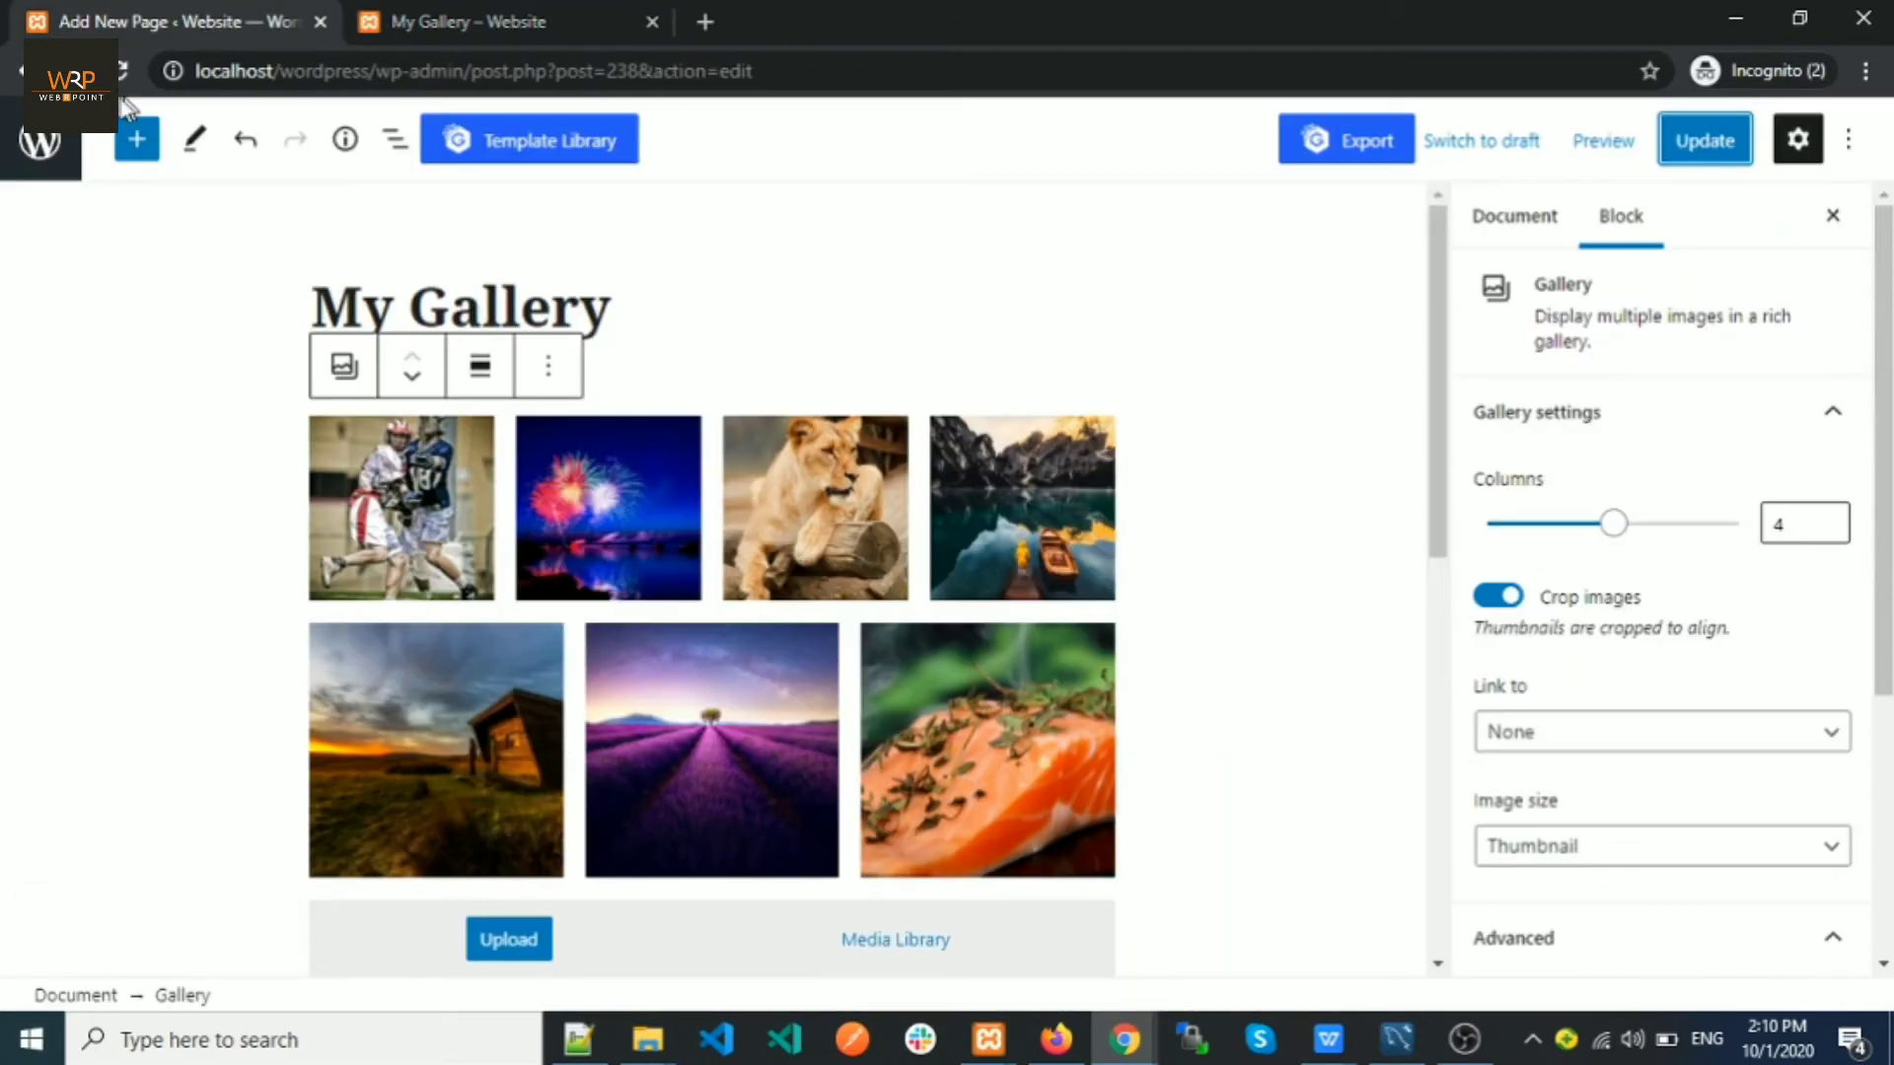
left_click(35, 155)
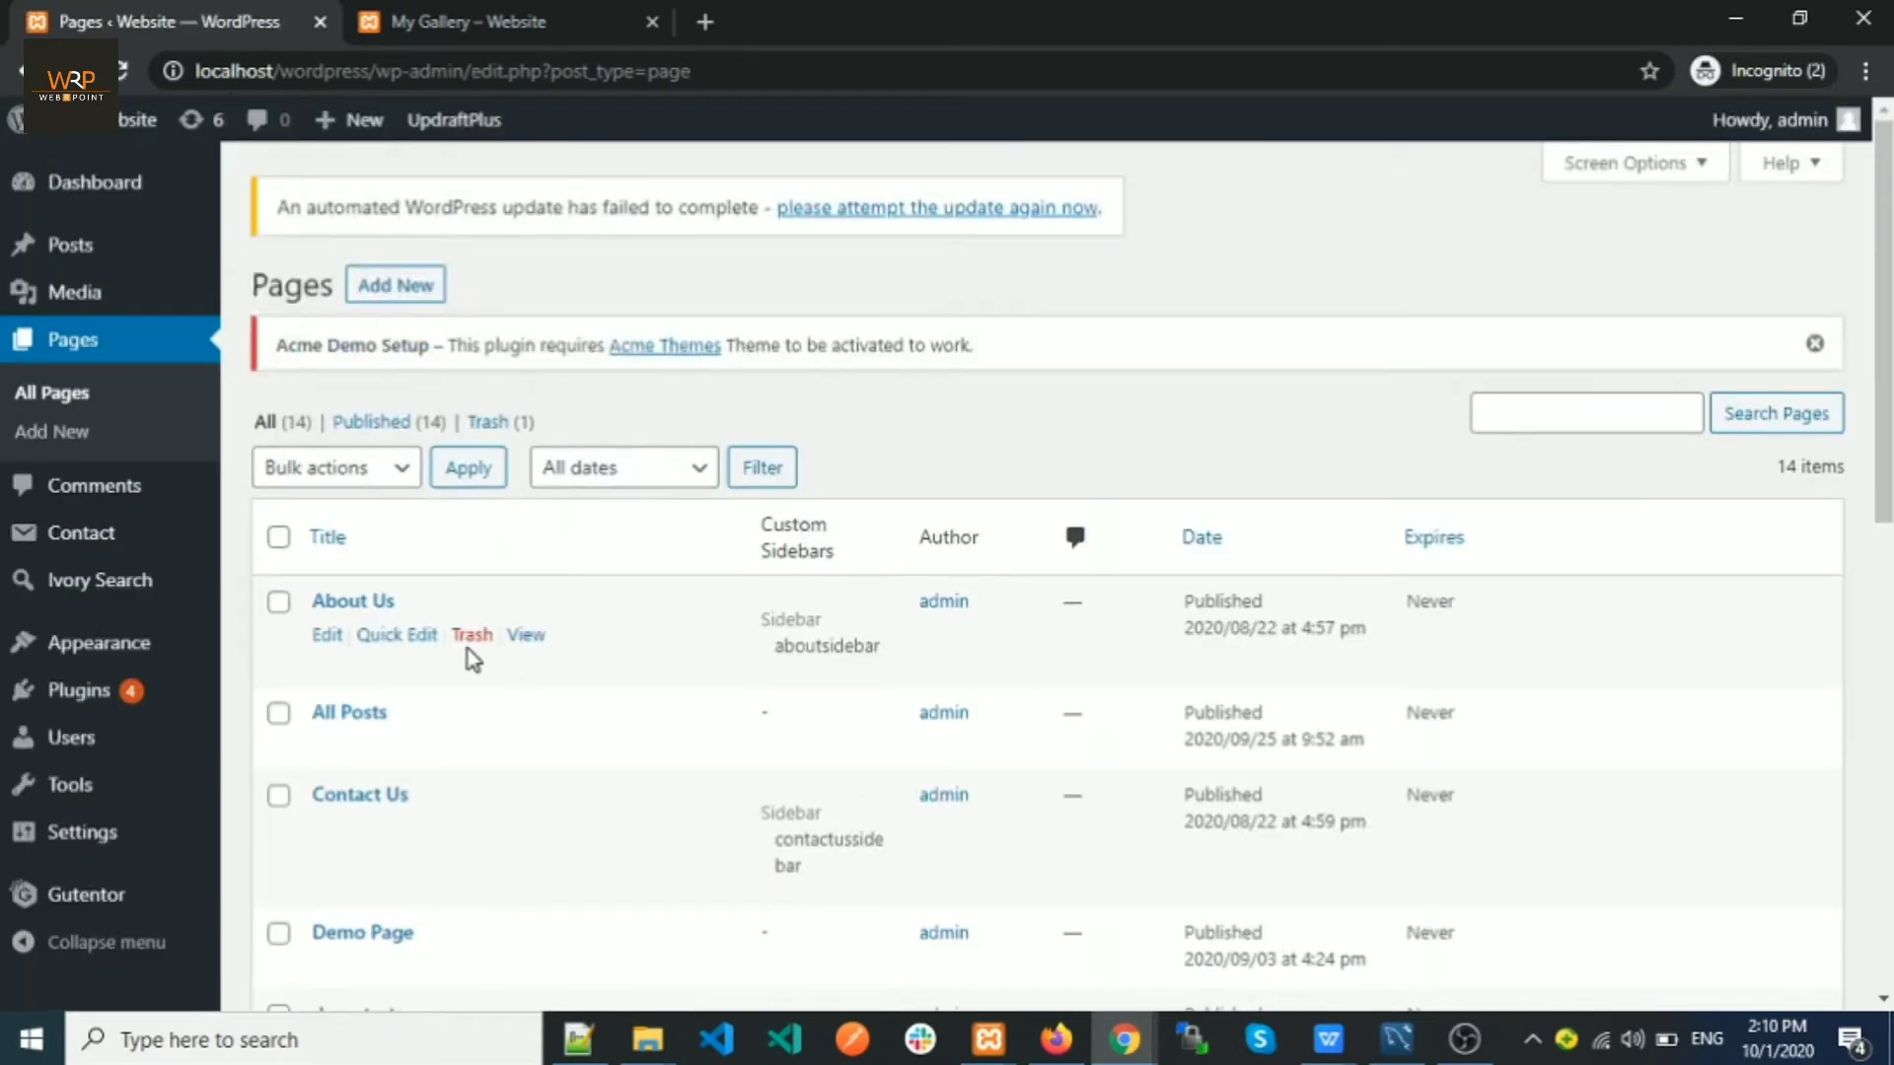
scroll(468, 649, "down", 3)
mouse_move(161, 702)
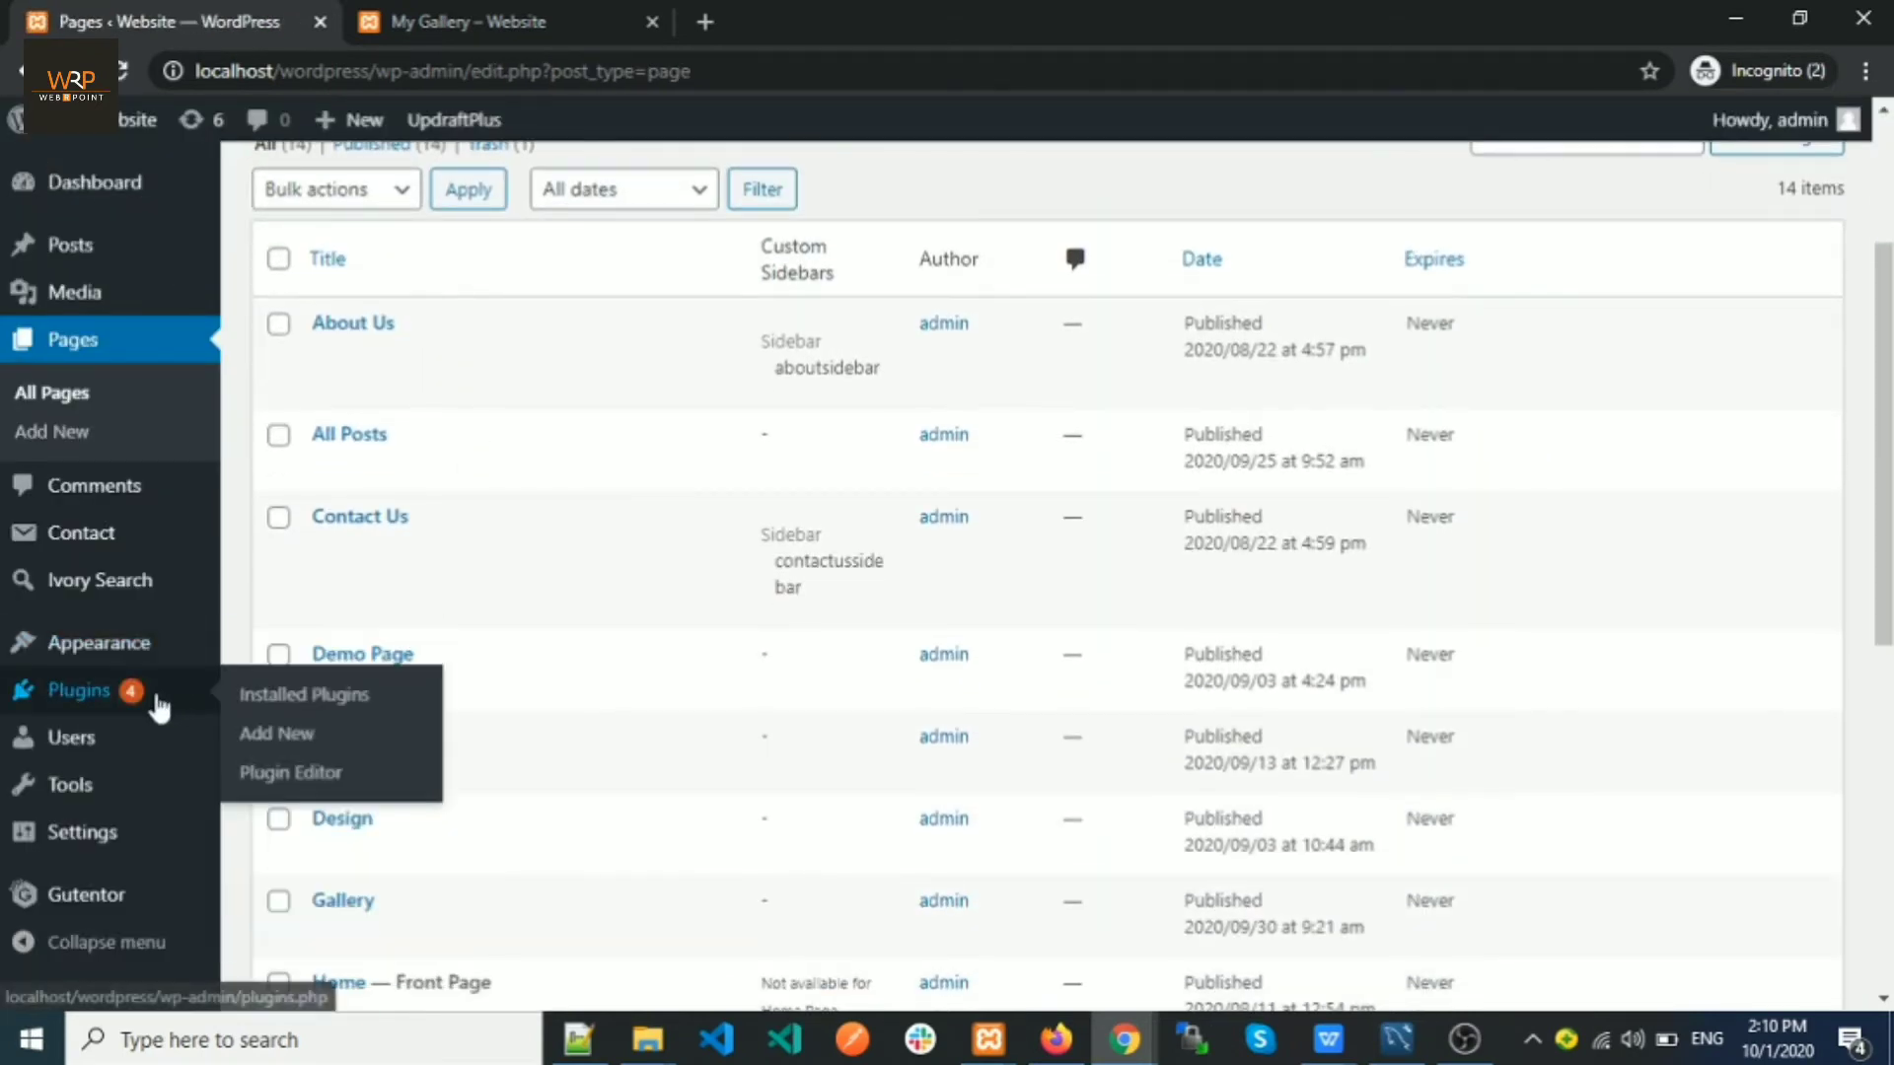
left_click(292, 745)
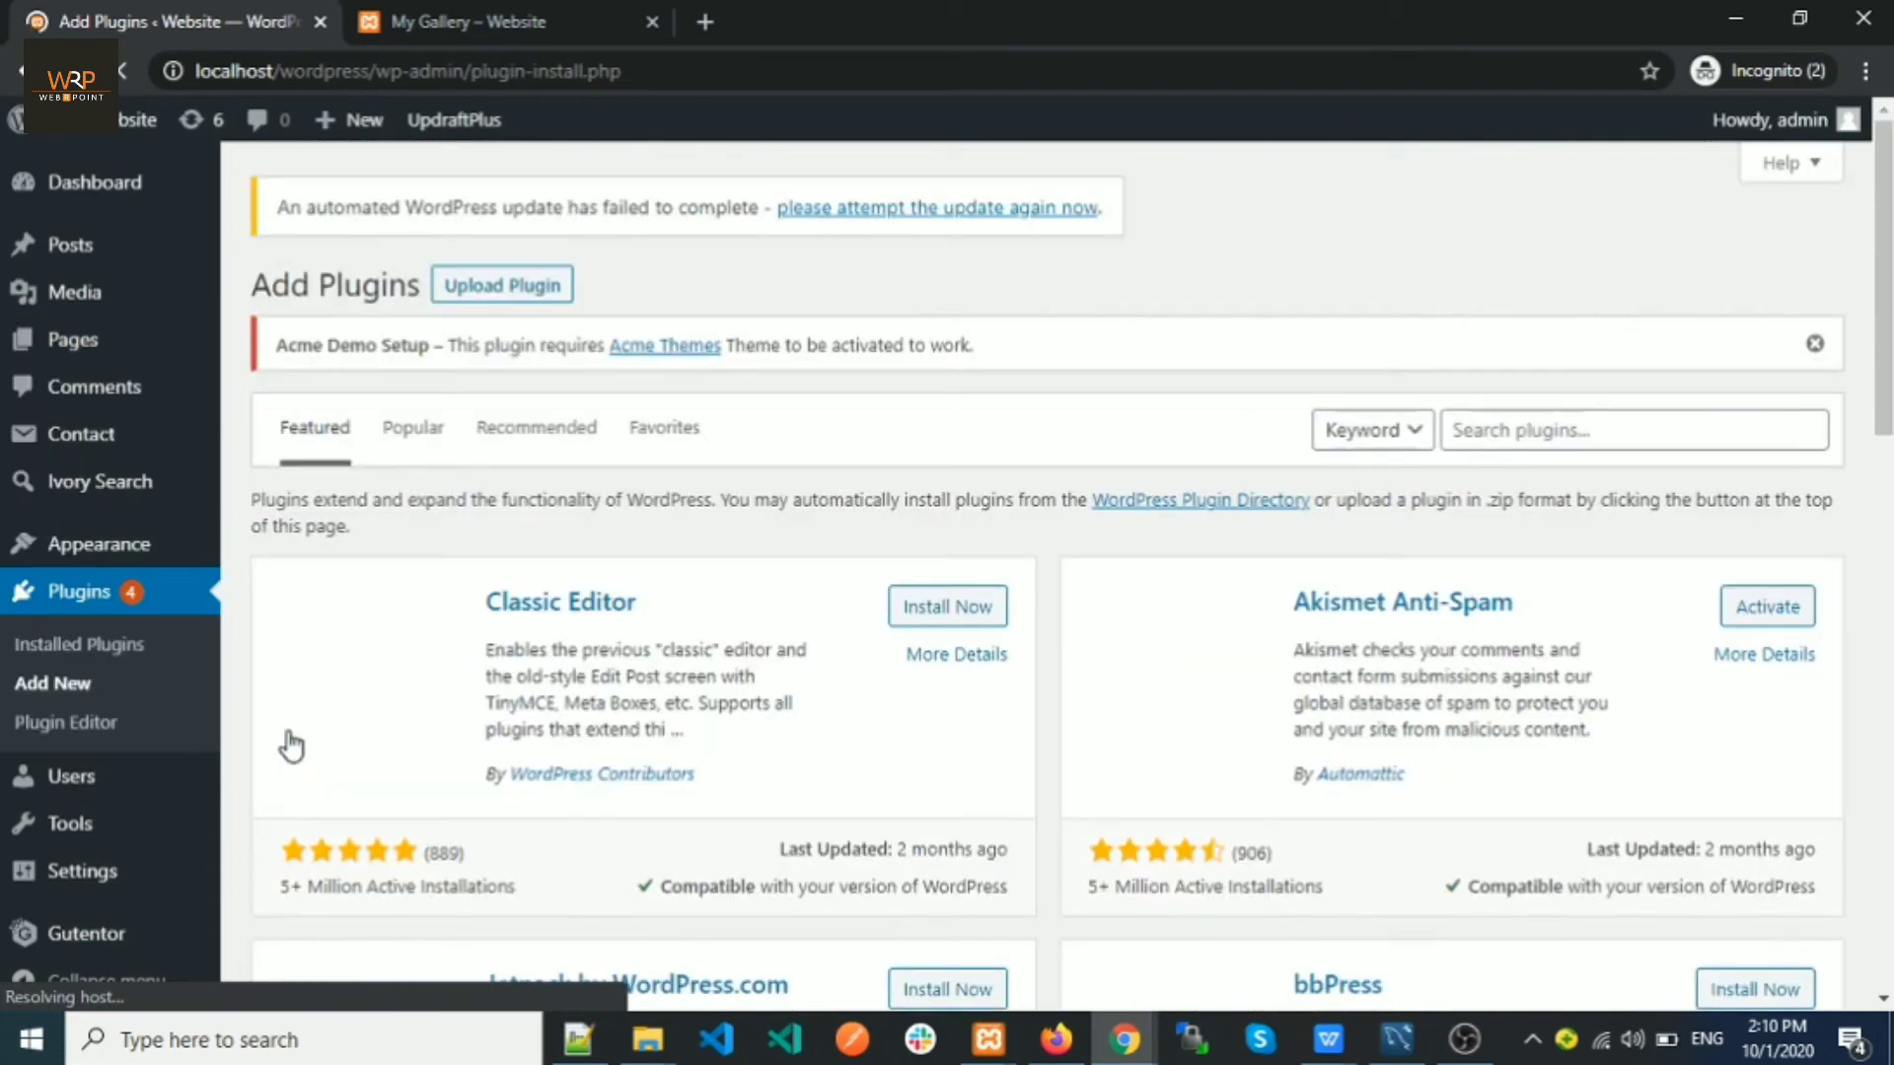
Step: Search the plugin directory for "envira gallery"
left_click(1496, 427)
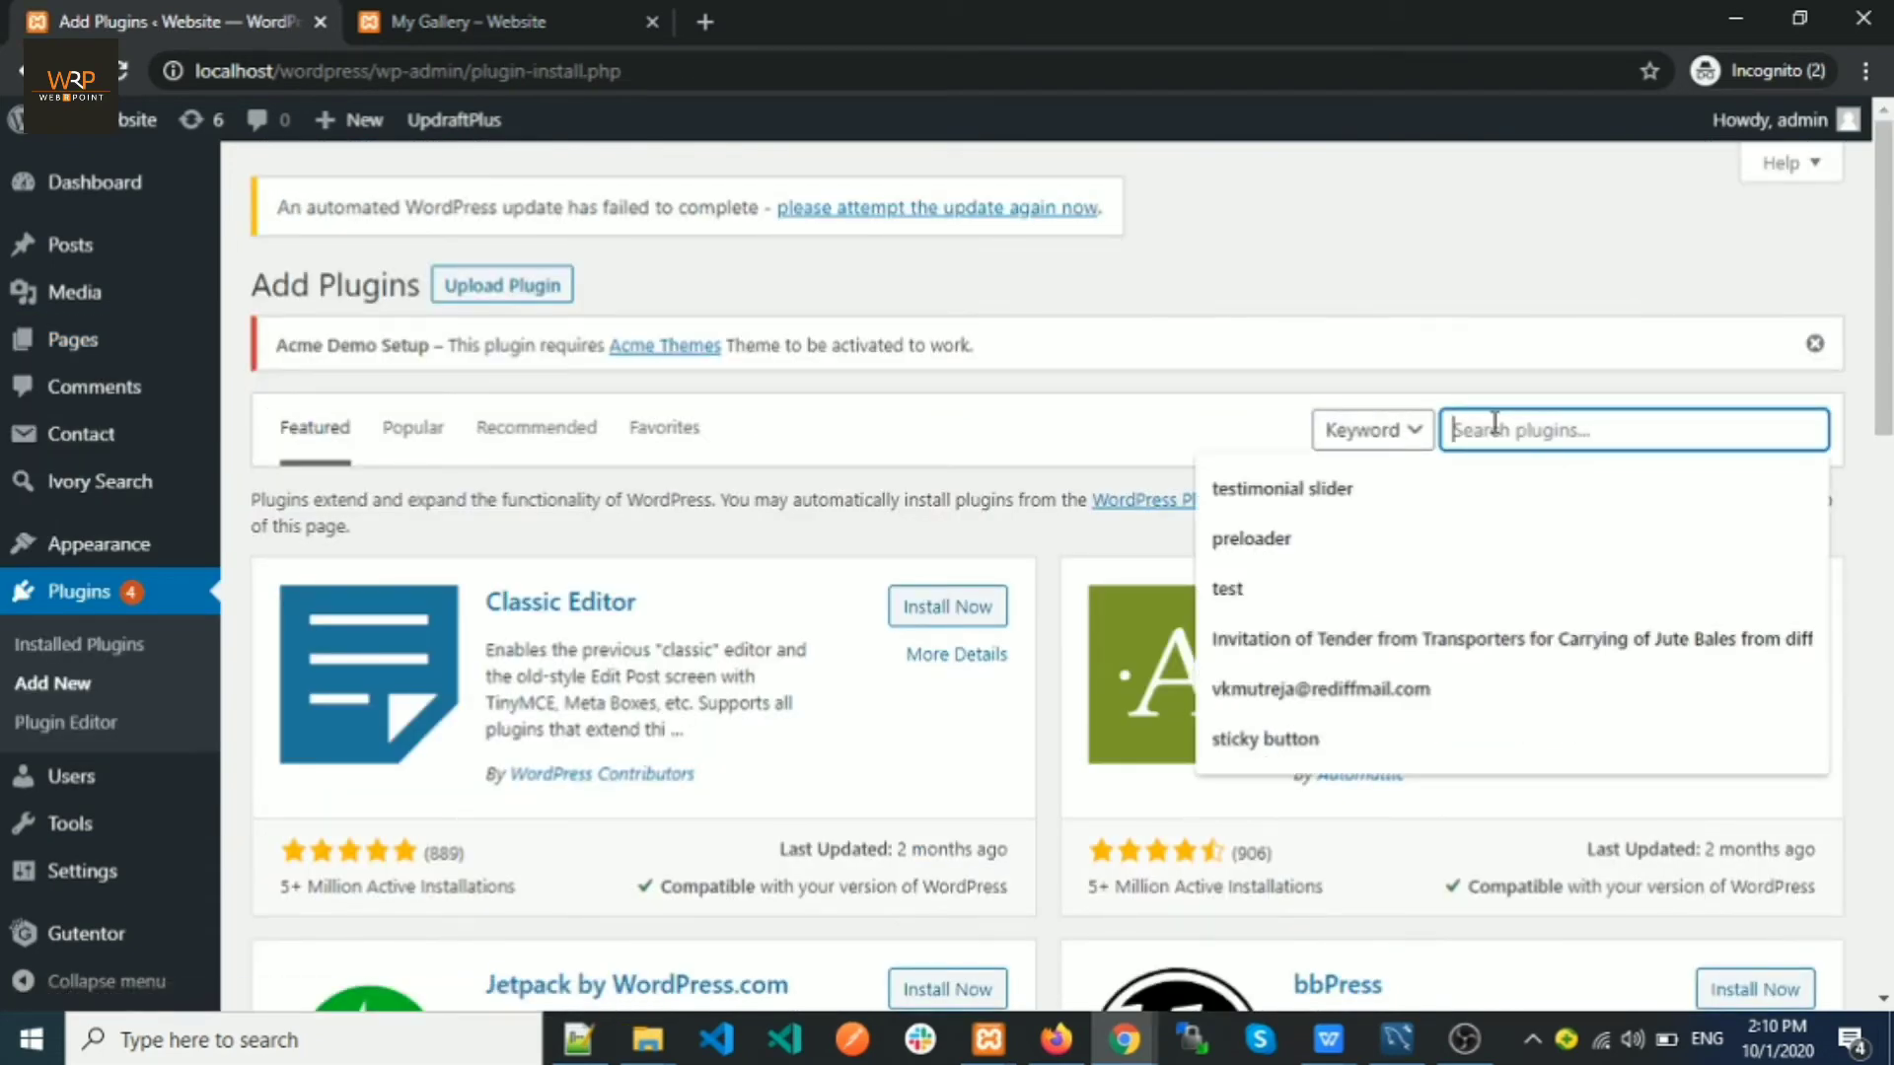
type("envira gallyy")
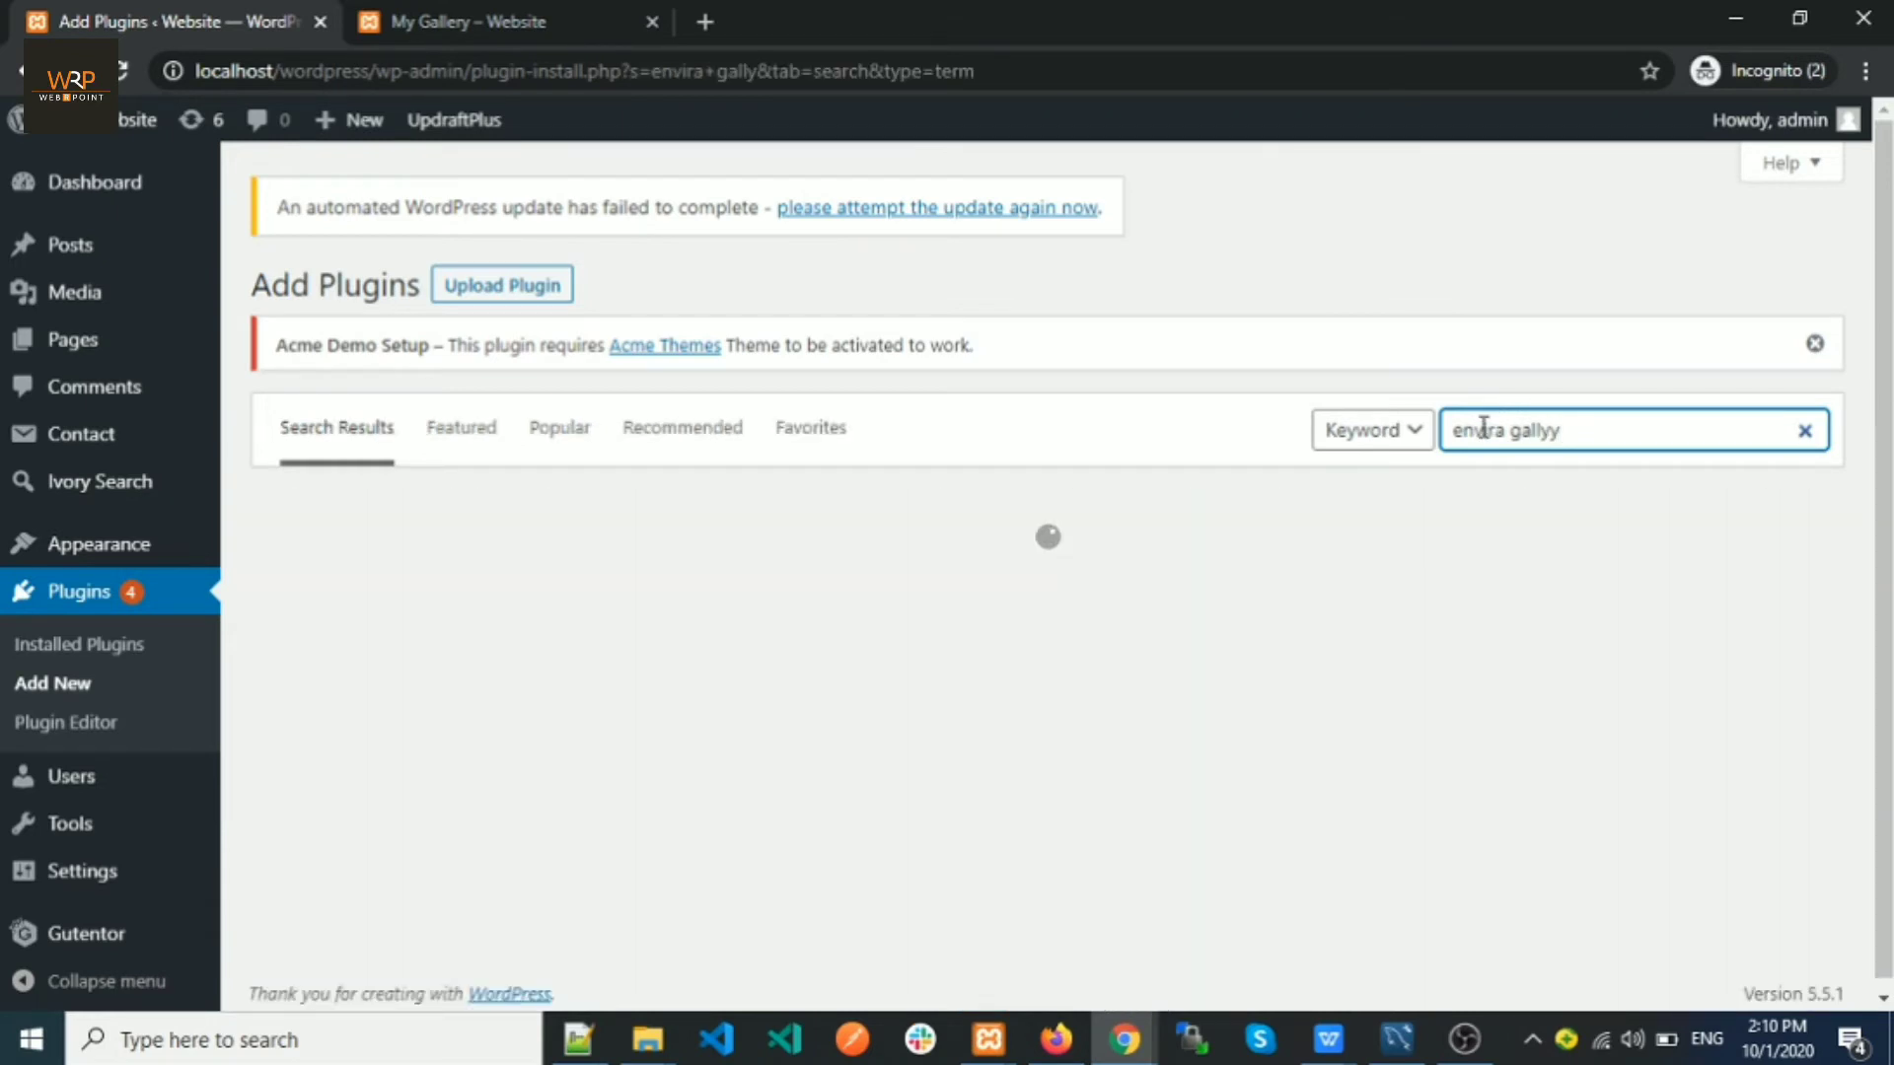
key("BackSpace")
key("BackSpace")
type("er")
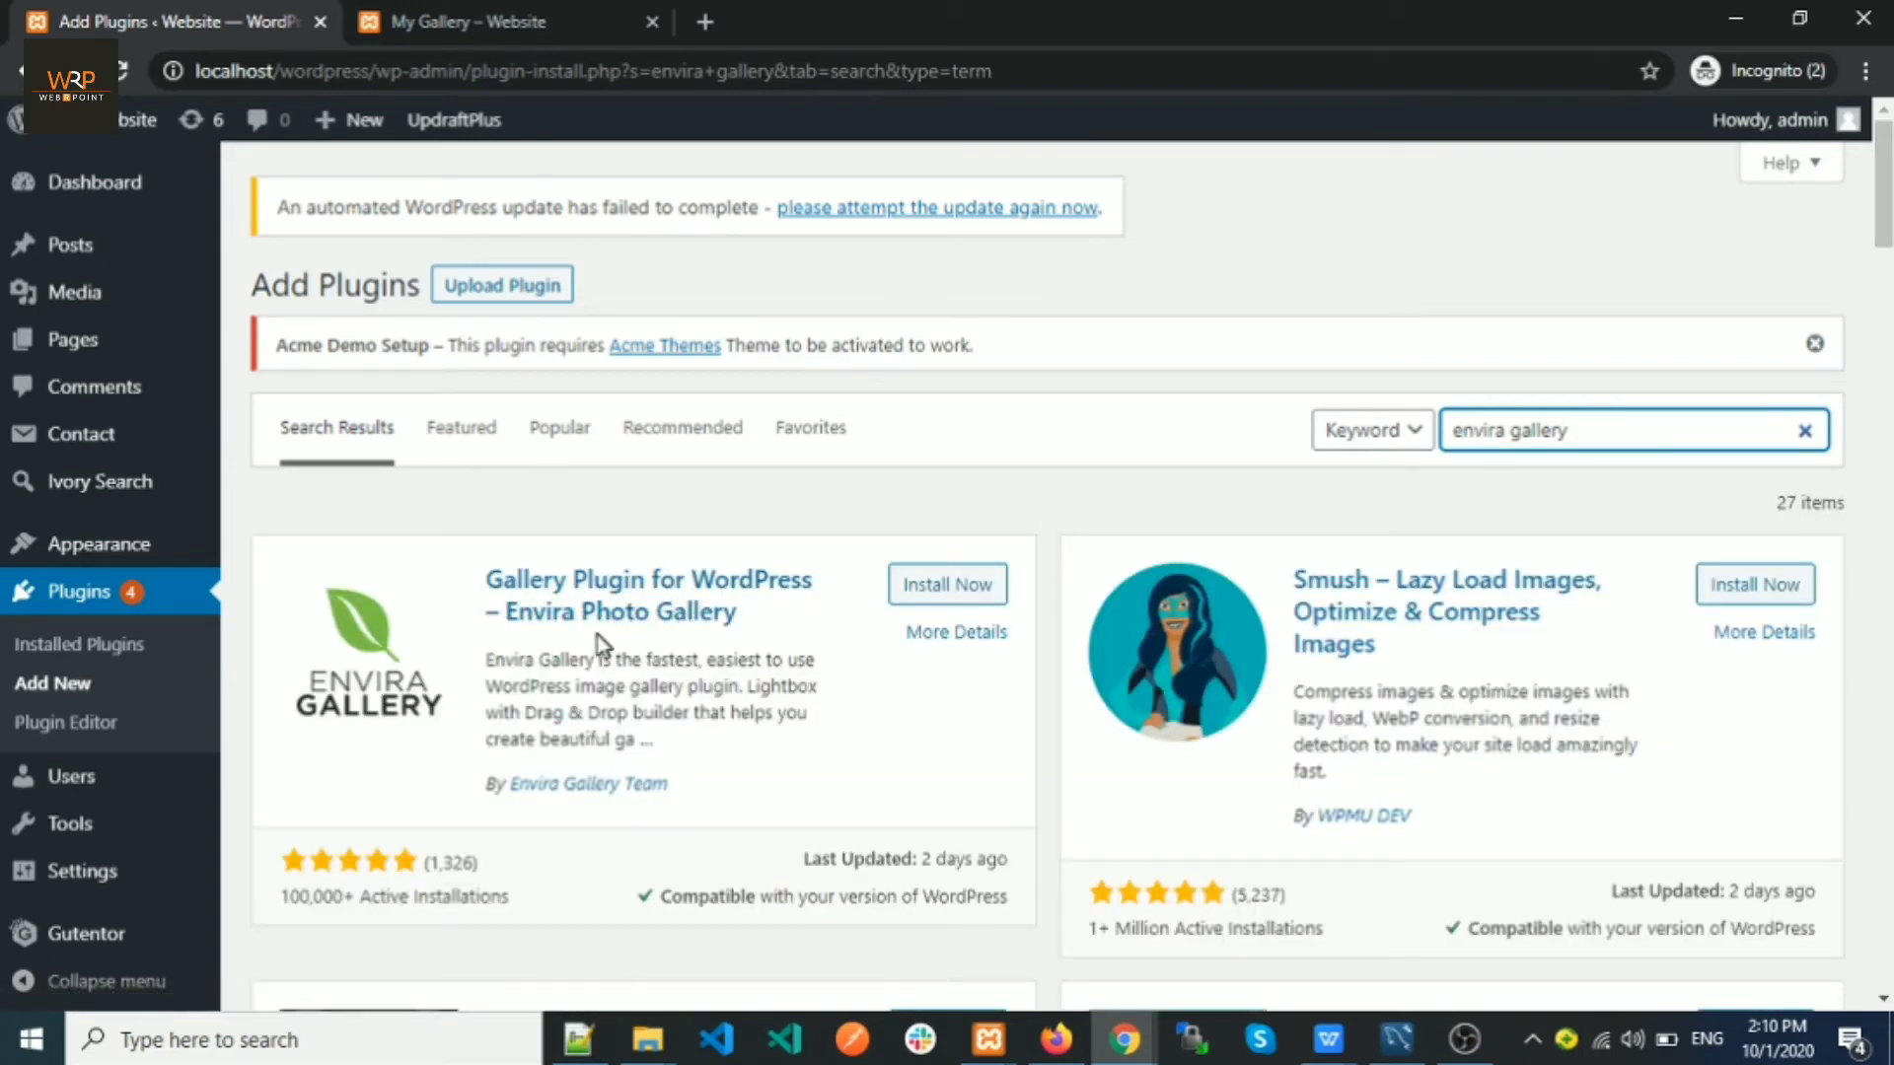
Step: Try to install the Envira Photo Gallery plugin from the search results
scroll(727, 646, "down", 3)
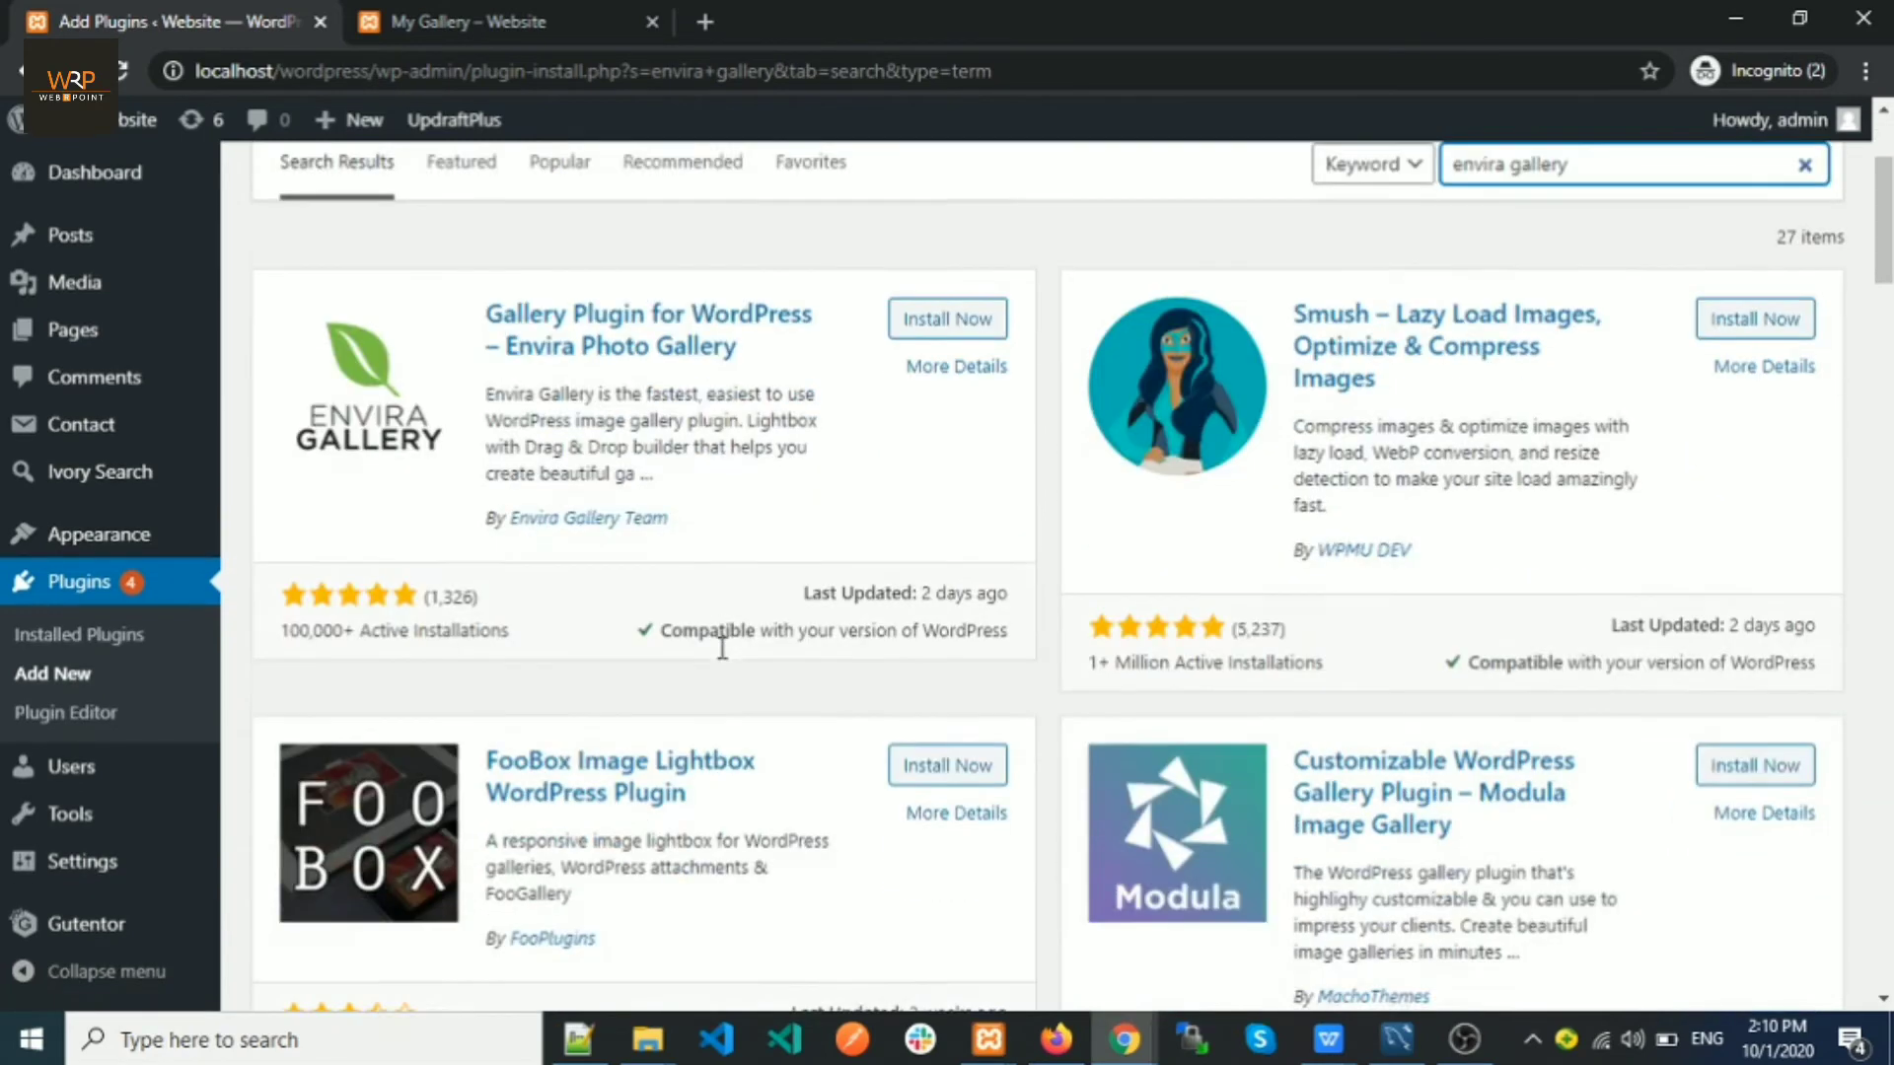
scroll(711, 444, "up", 3)
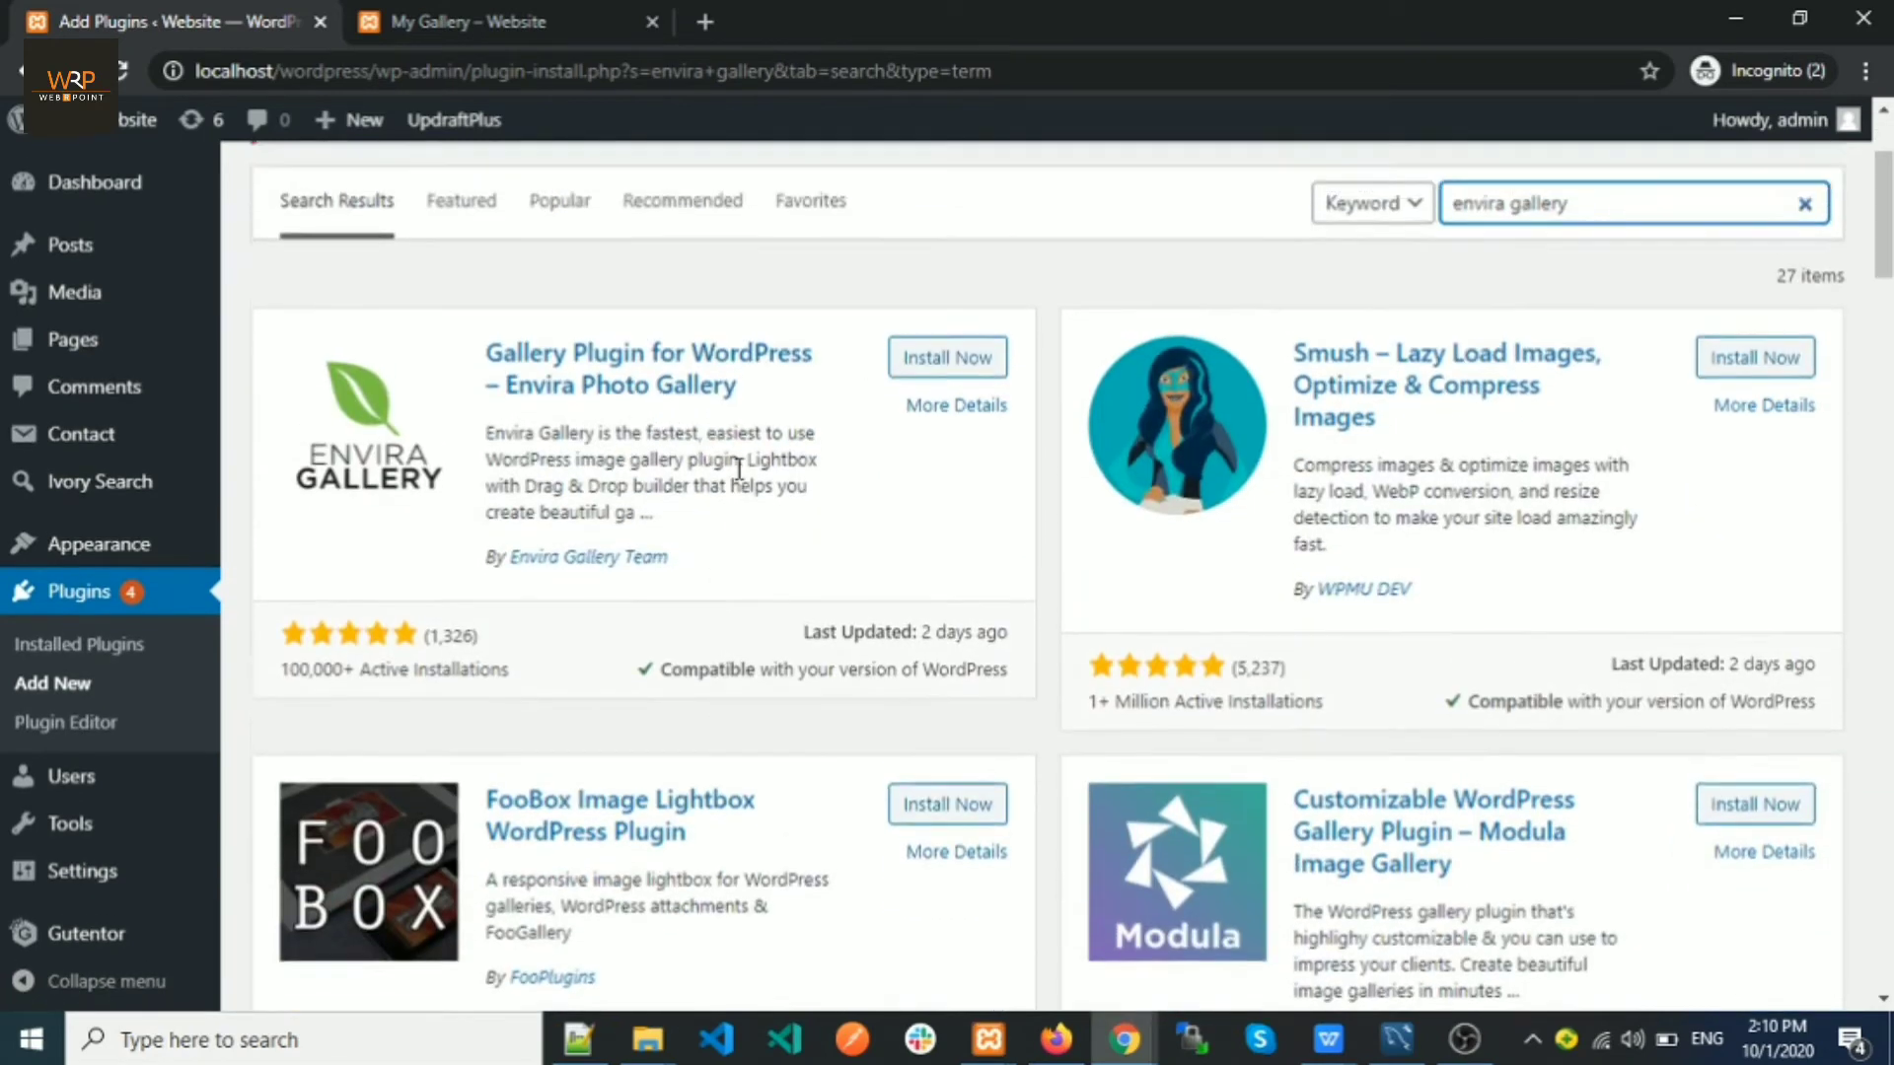
left_click(965, 612)
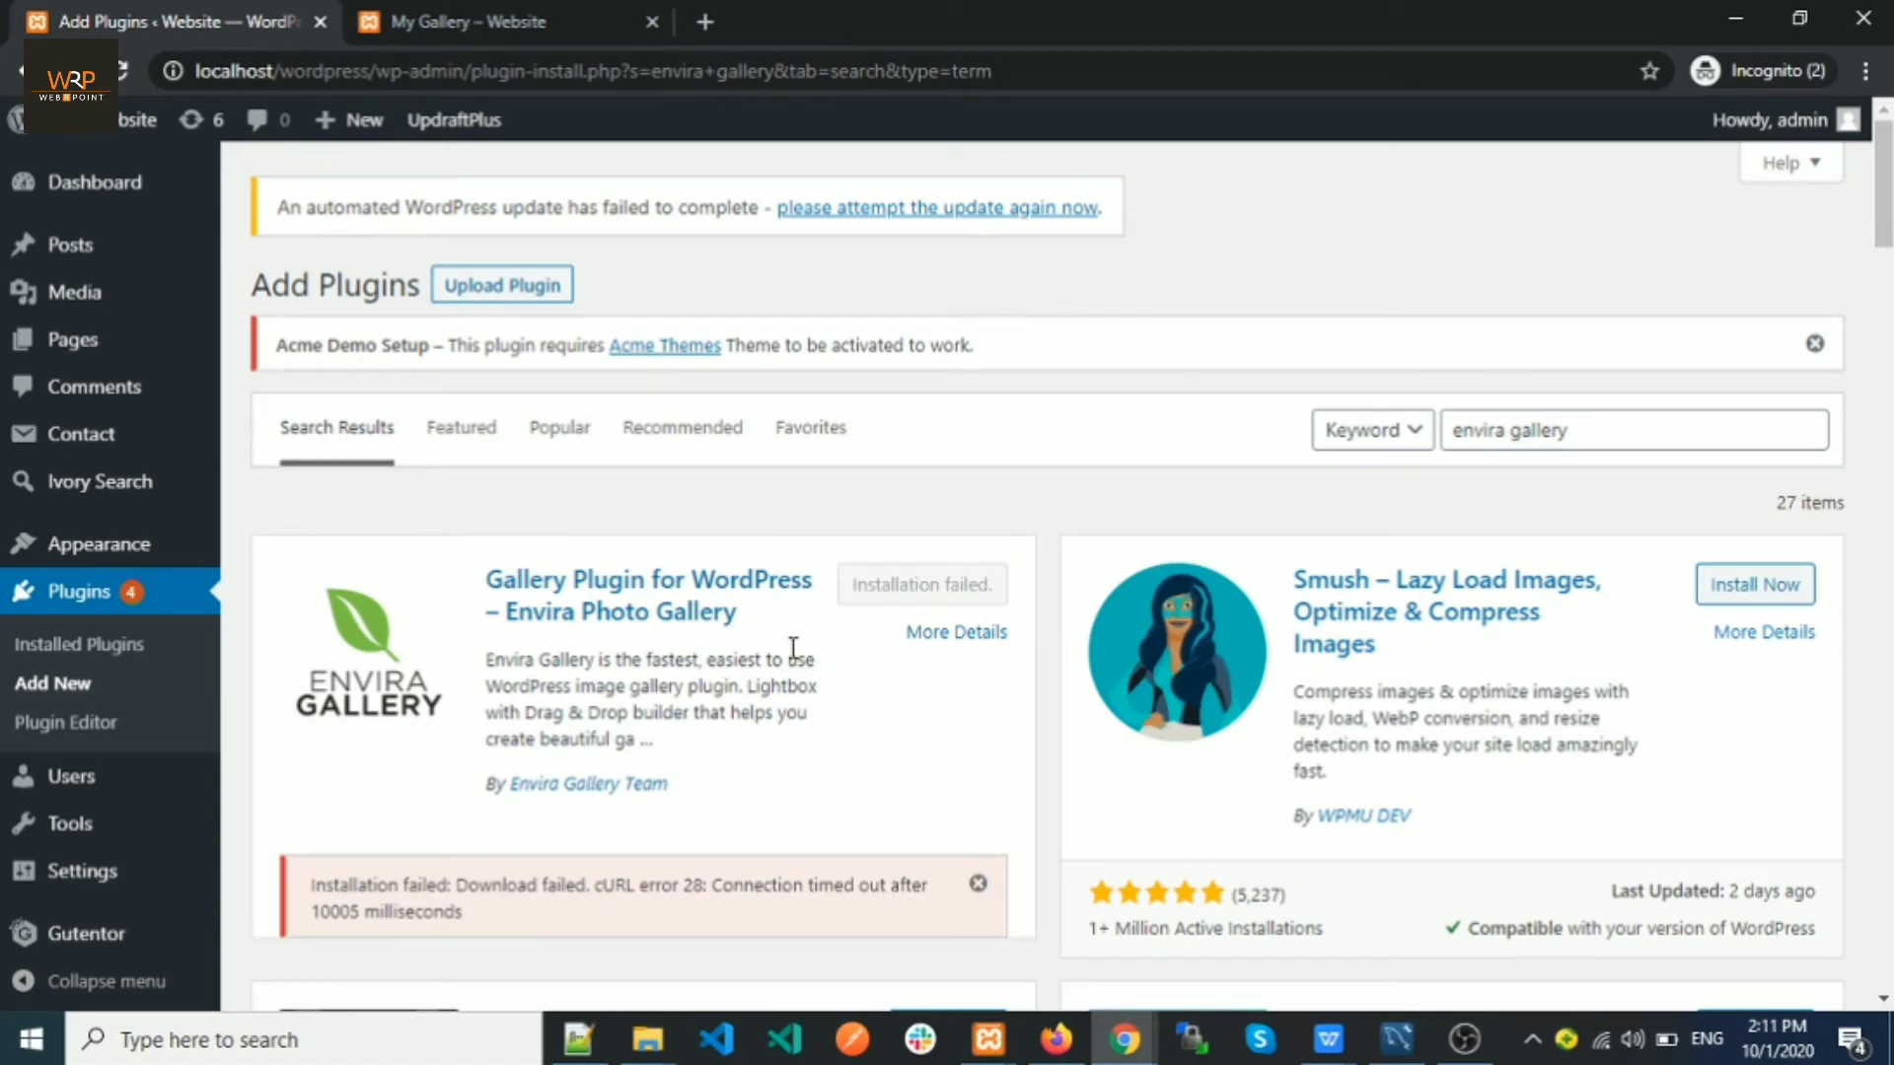
scroll(793, 648, "down", 4)
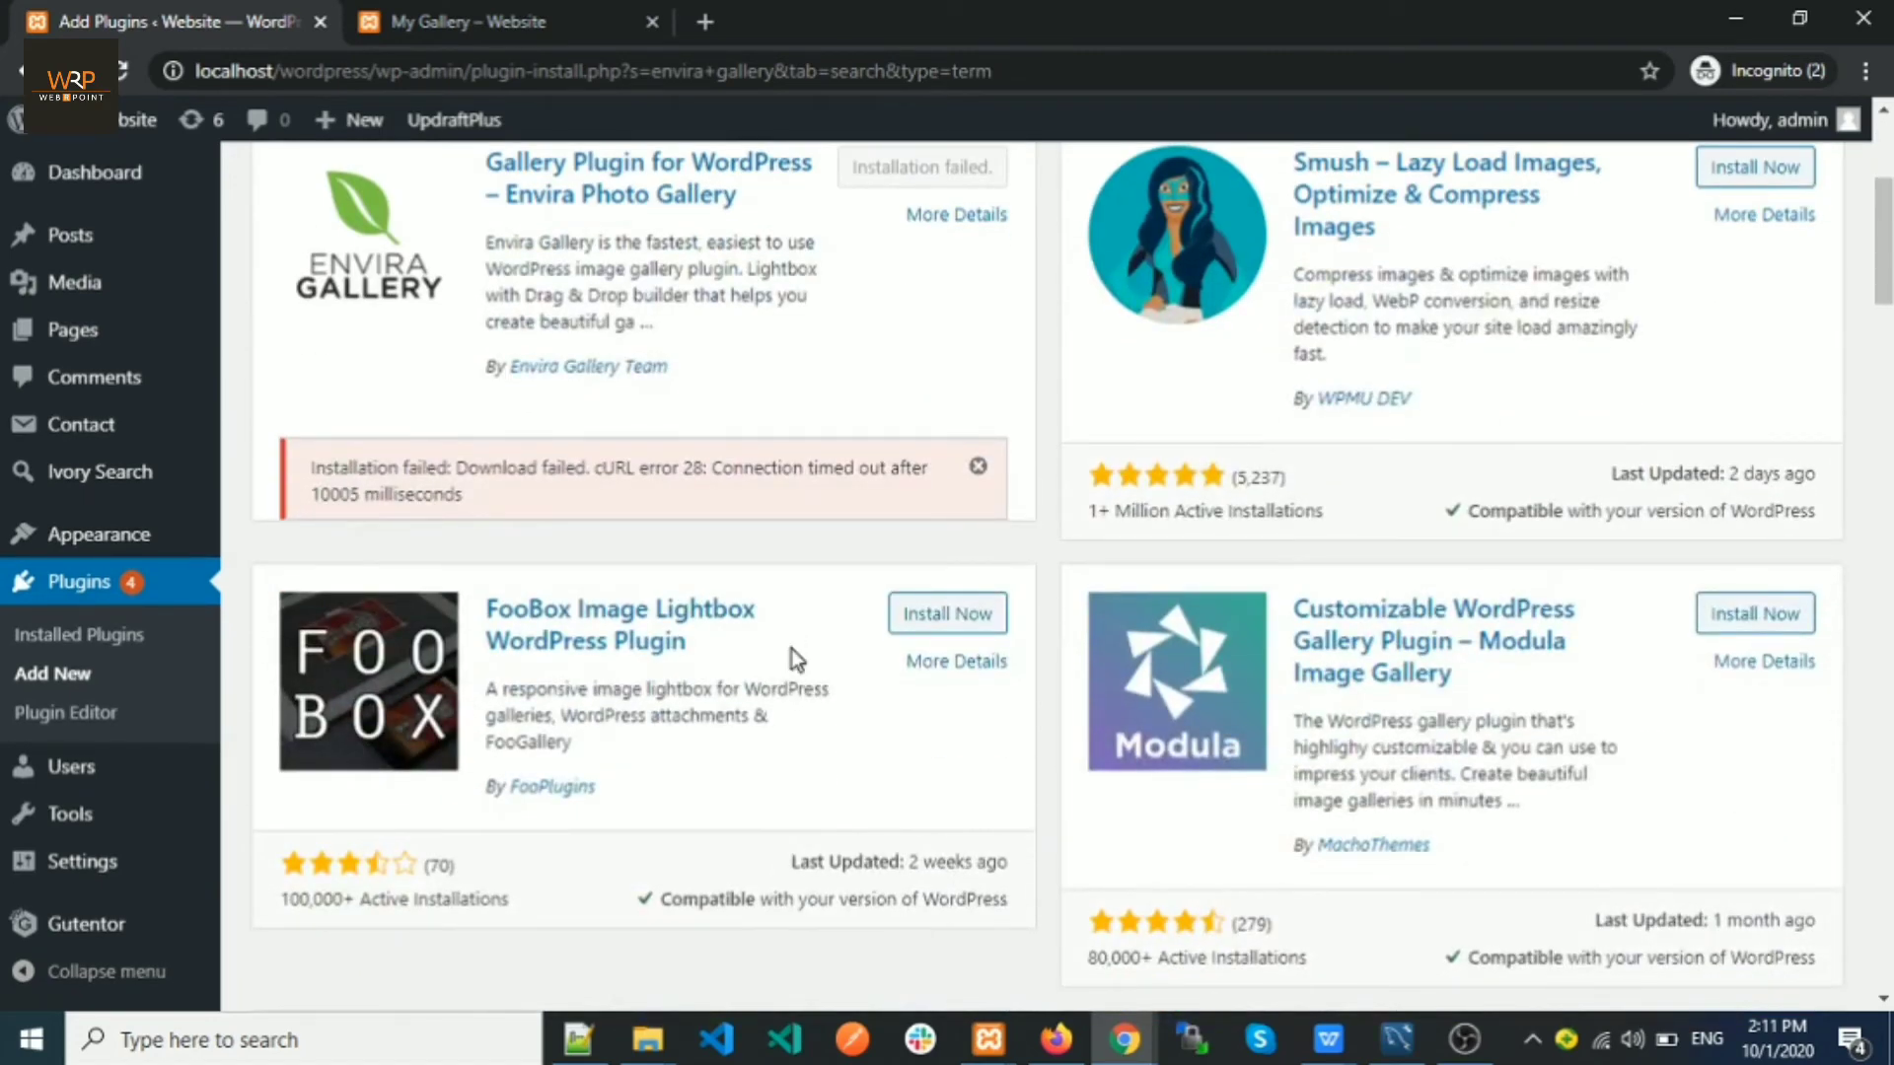
scroll(797, 659, "up", 4)
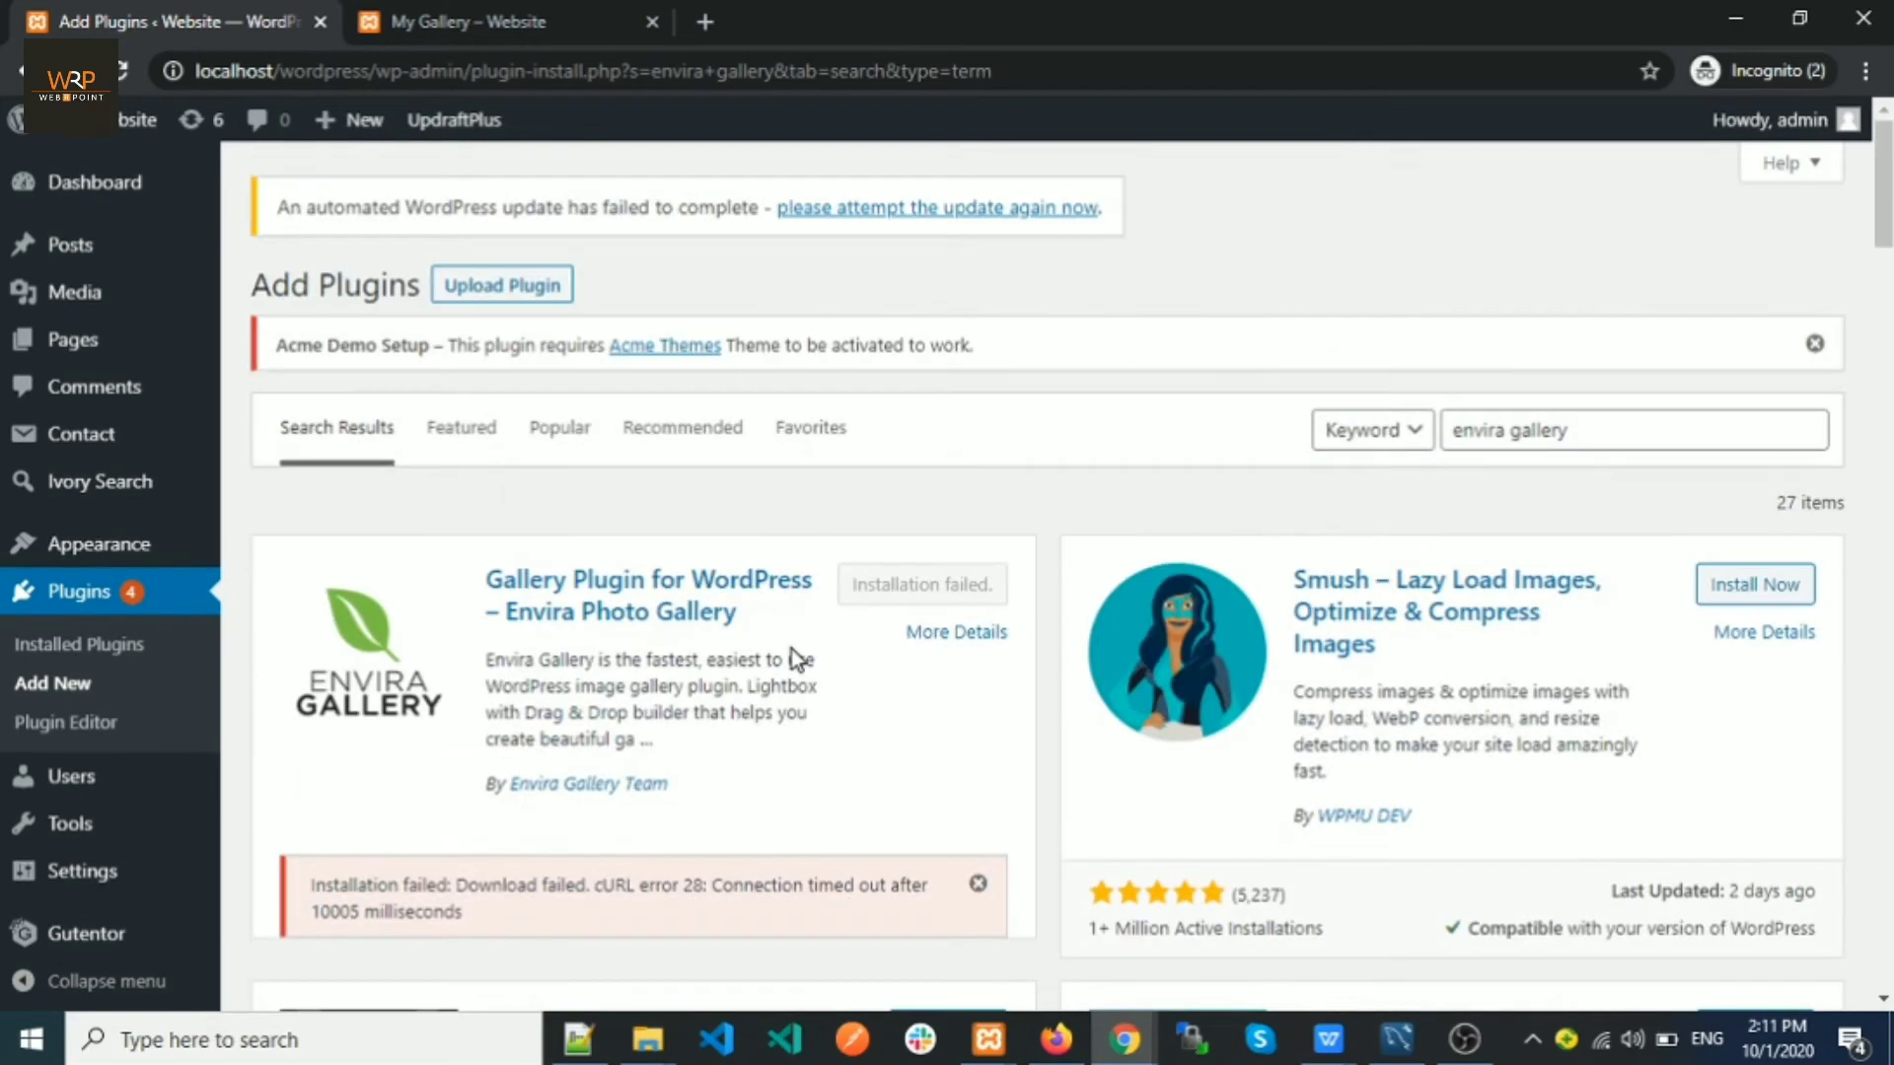
Step: Reload the plugin search results, then install and activate the Envira Photo Gallery plugin
left_click(122, 73)
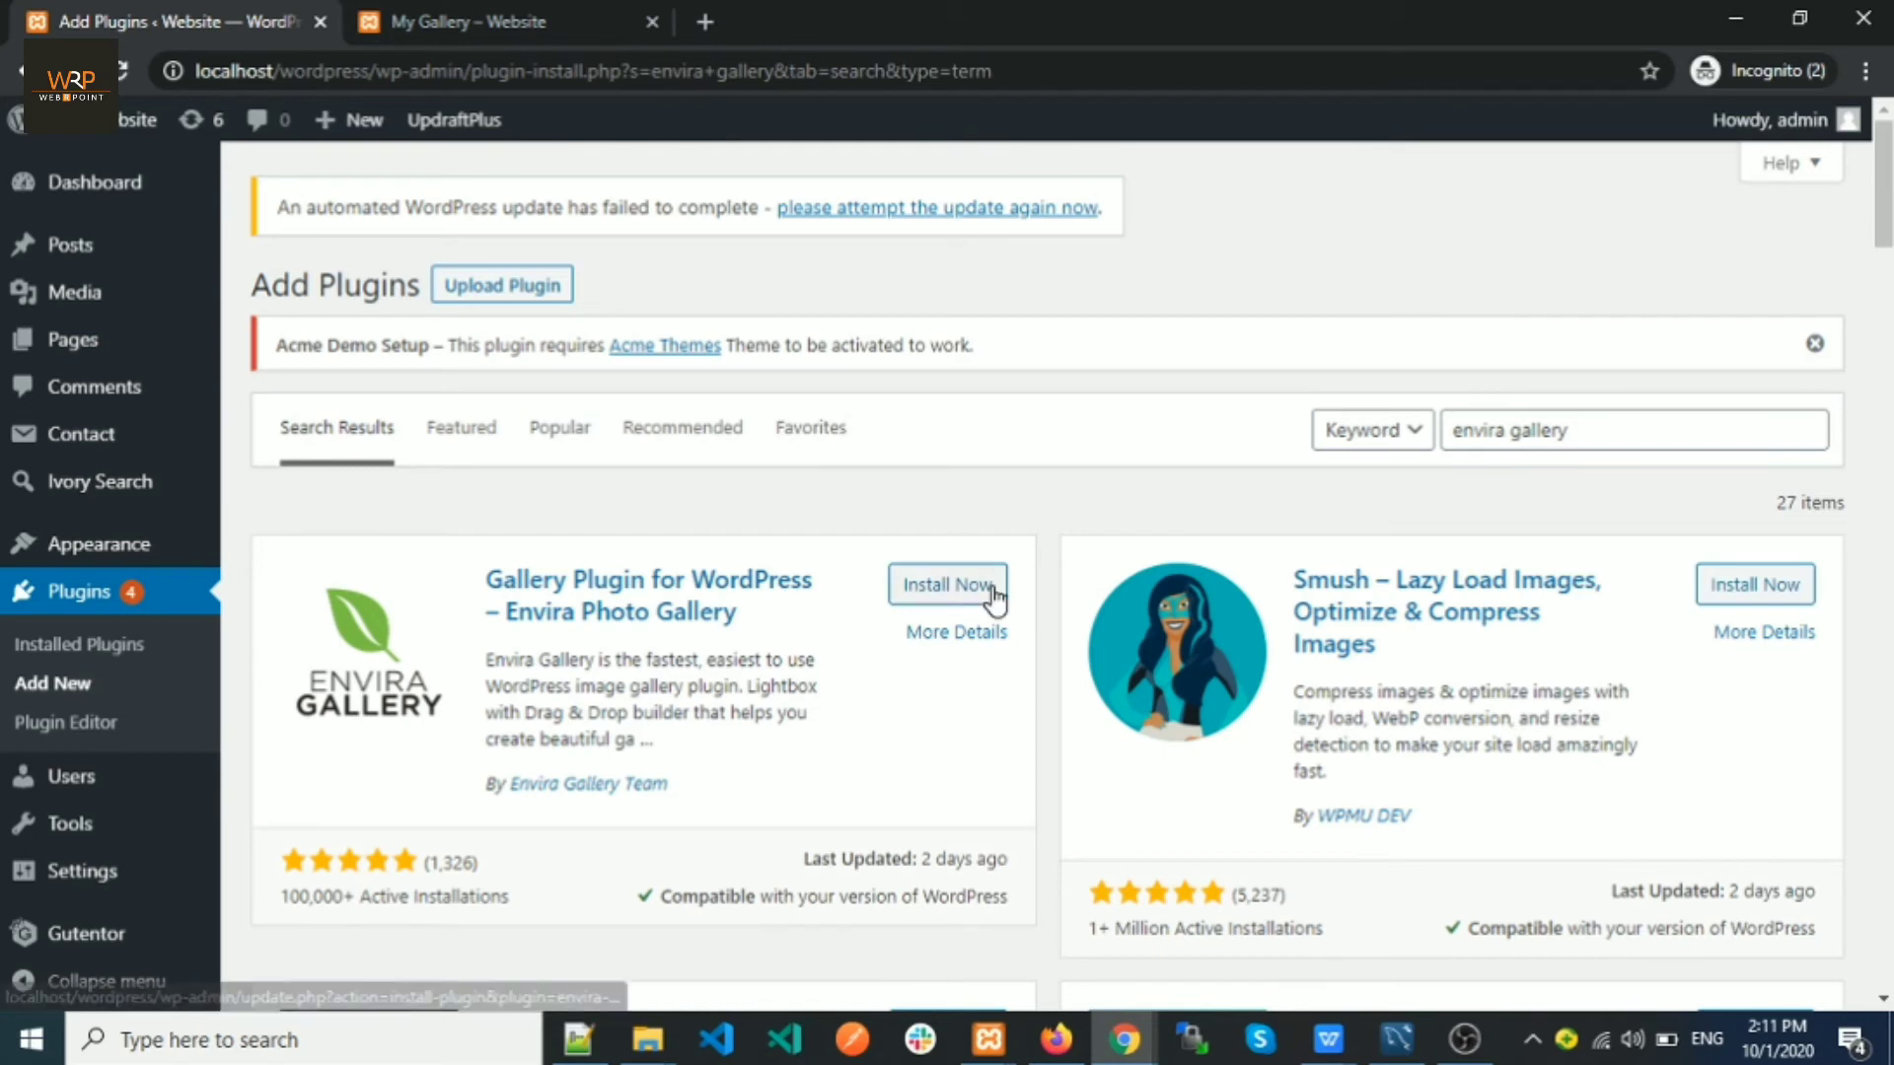
left_click(971, 592)
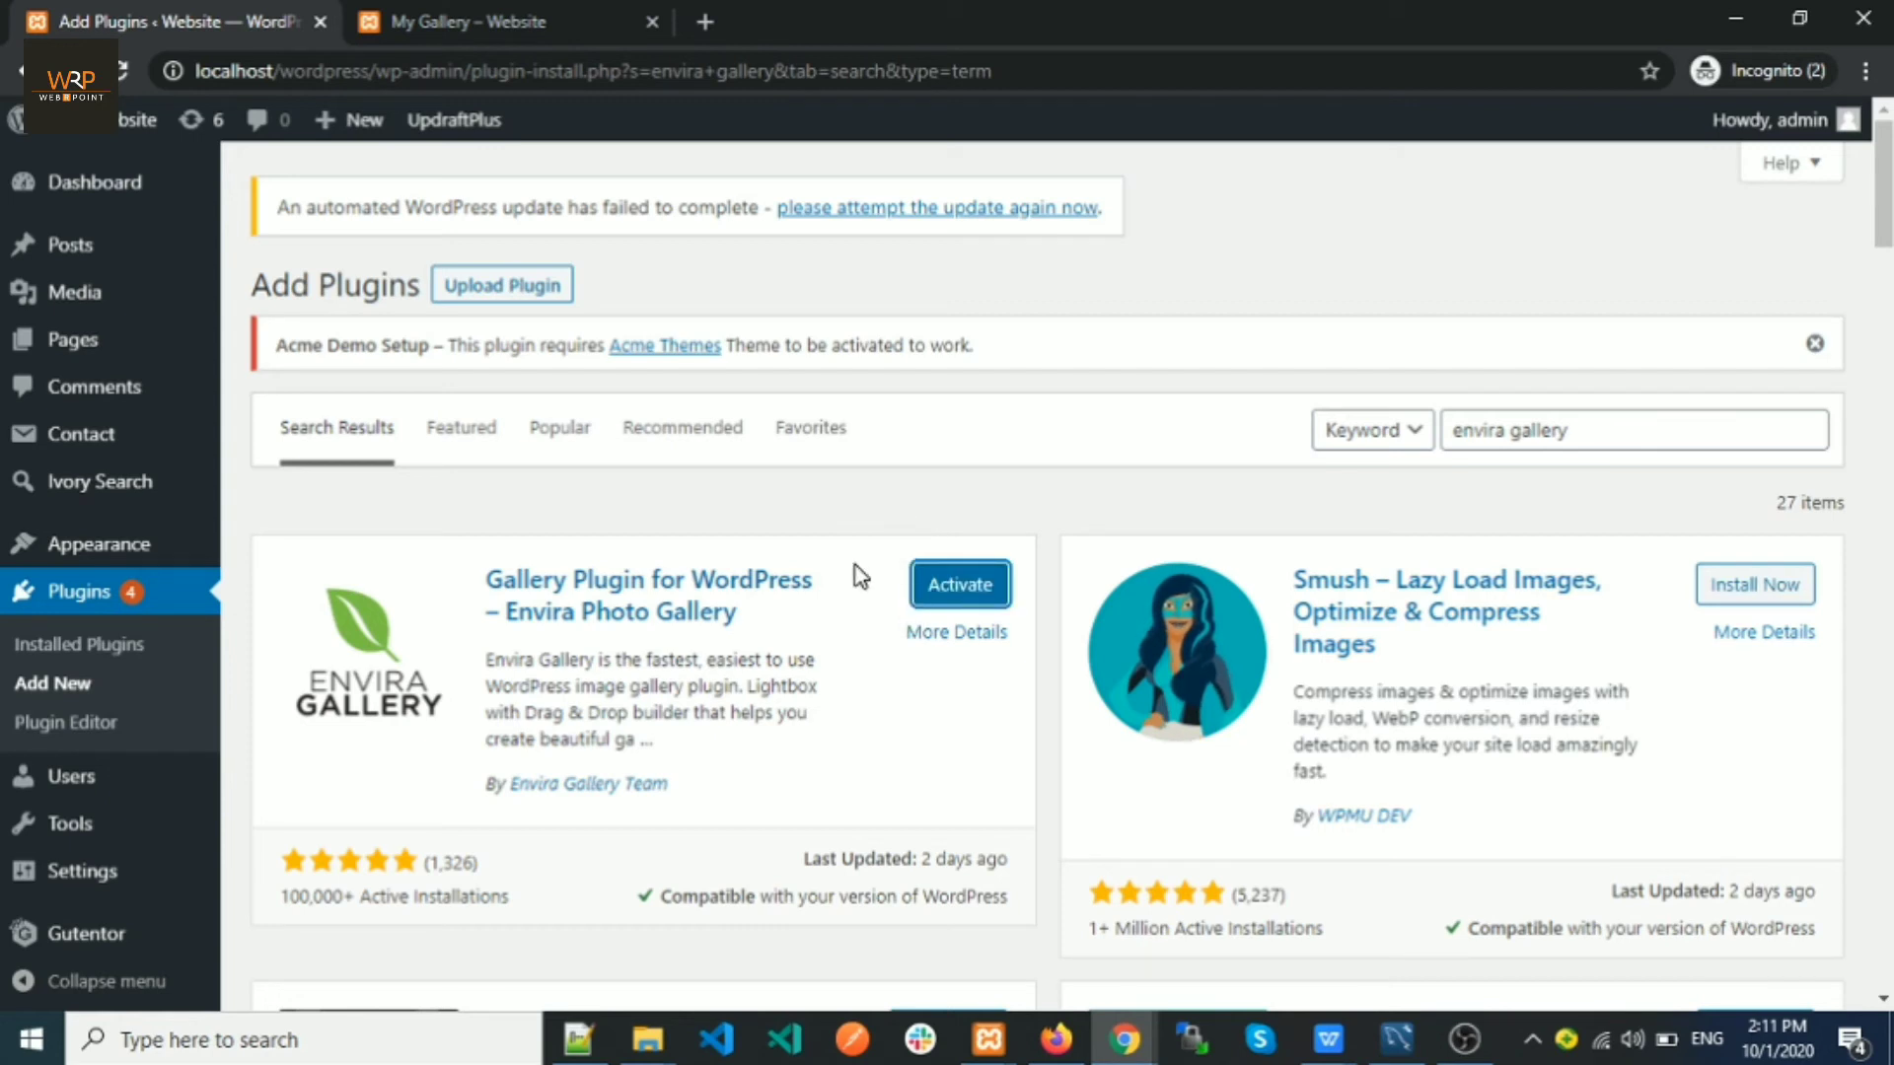
left_click(964, 597)
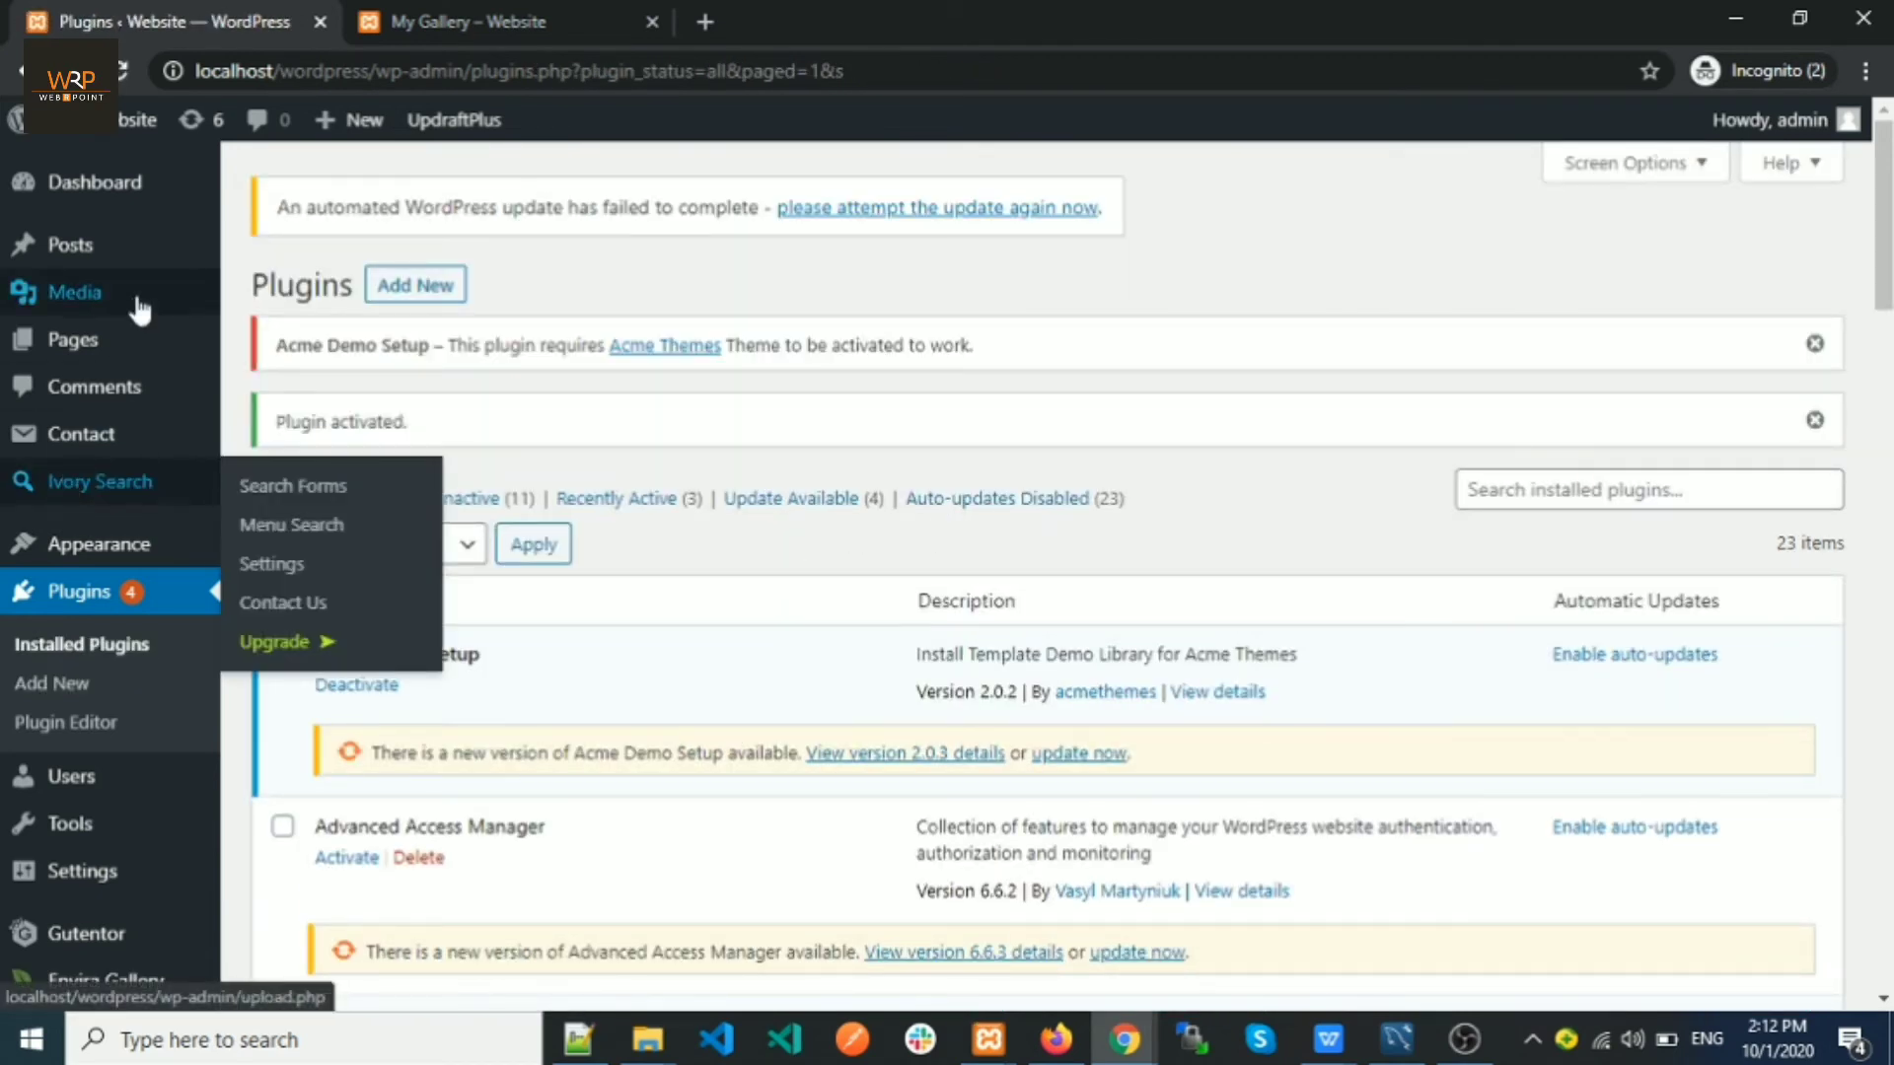
Step: Start a new Envira gallery and title it "gallery"
scroll(372, 477, "down", 3)
mouse_move(83, 942)
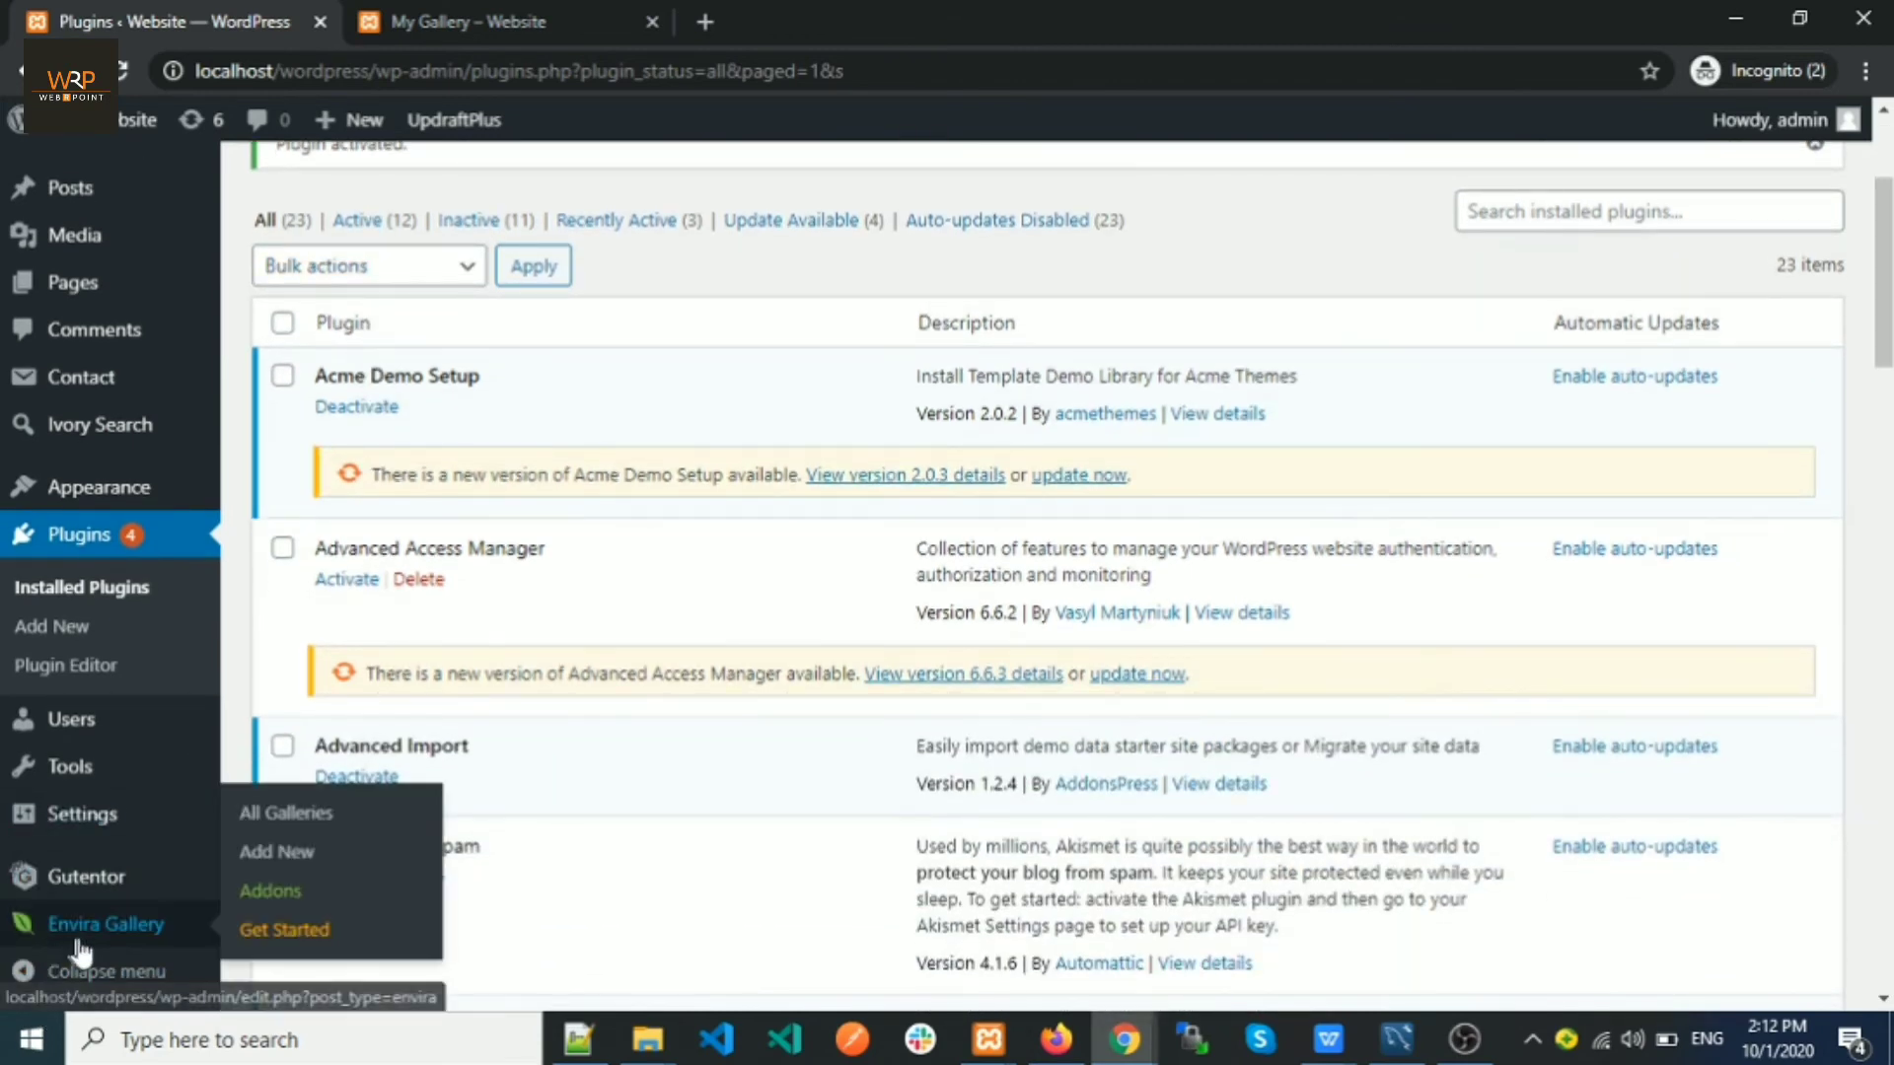
left_click(289, 872)
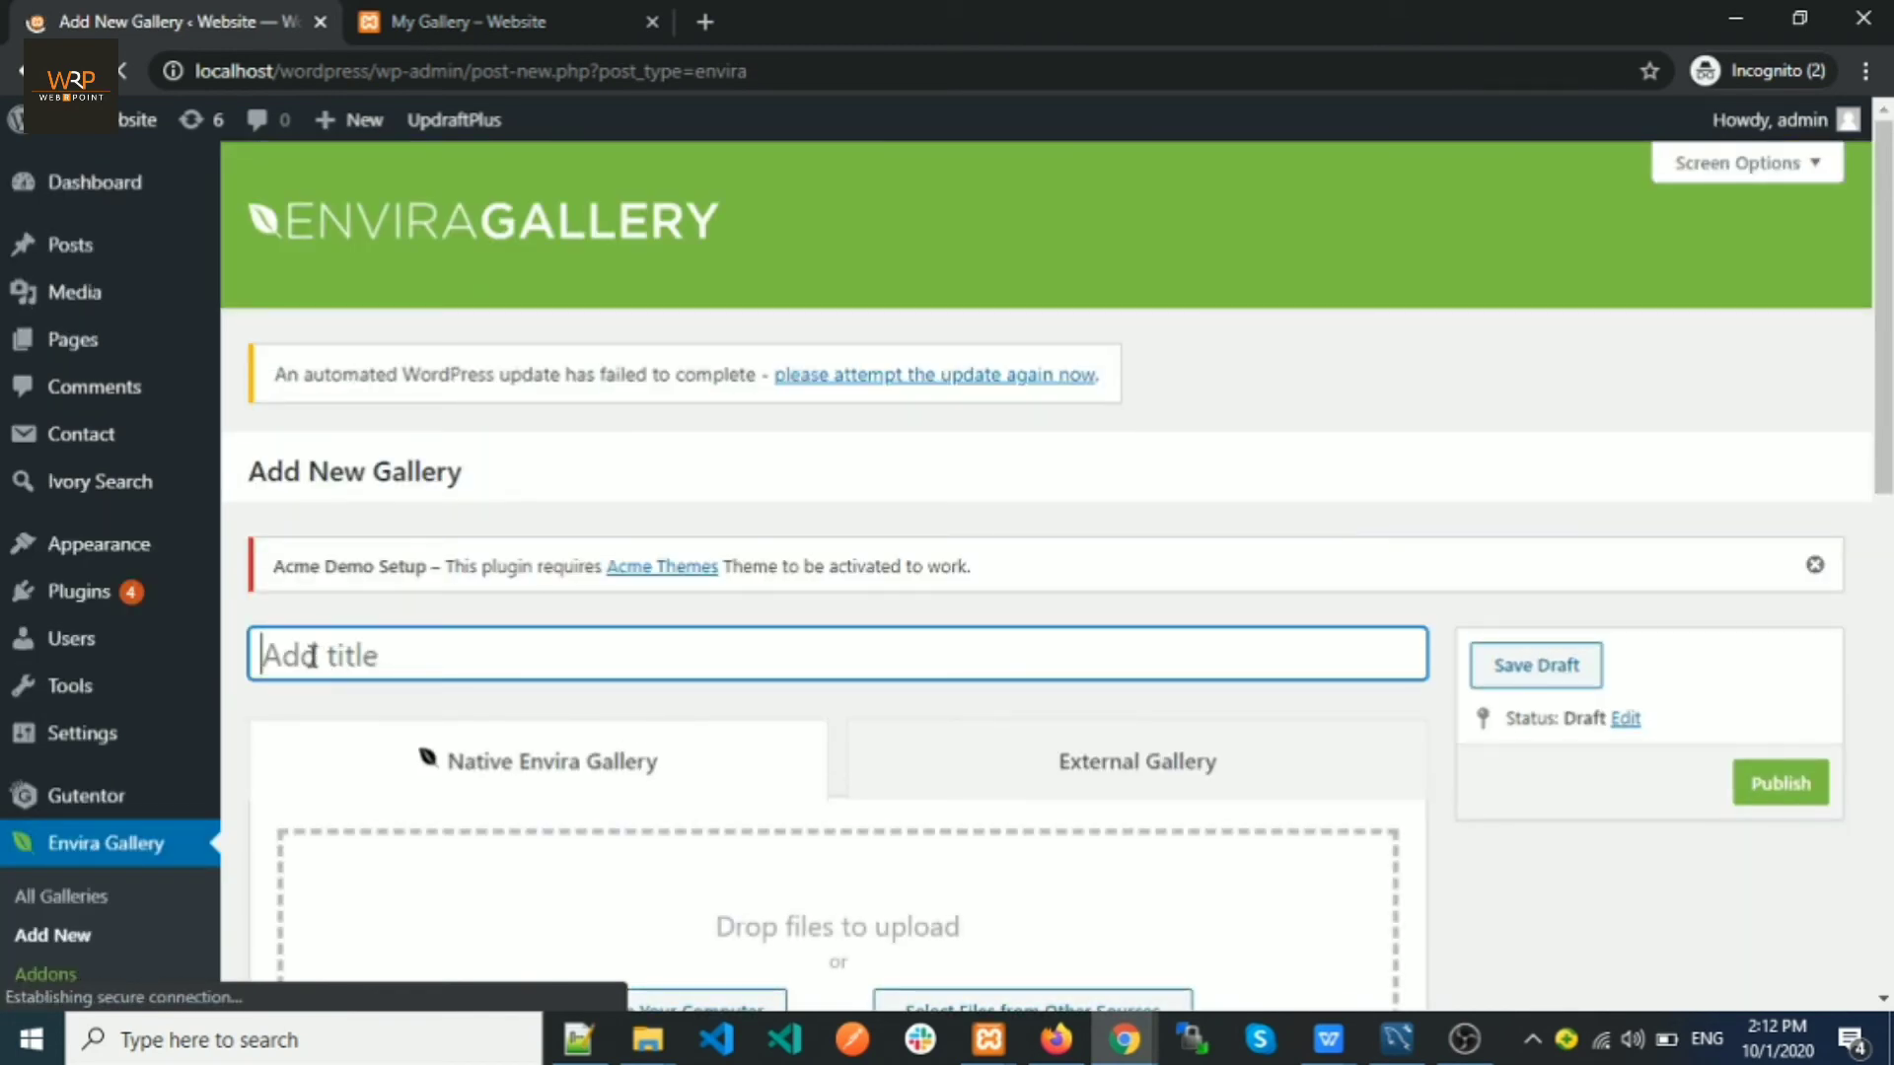
type("gallery")
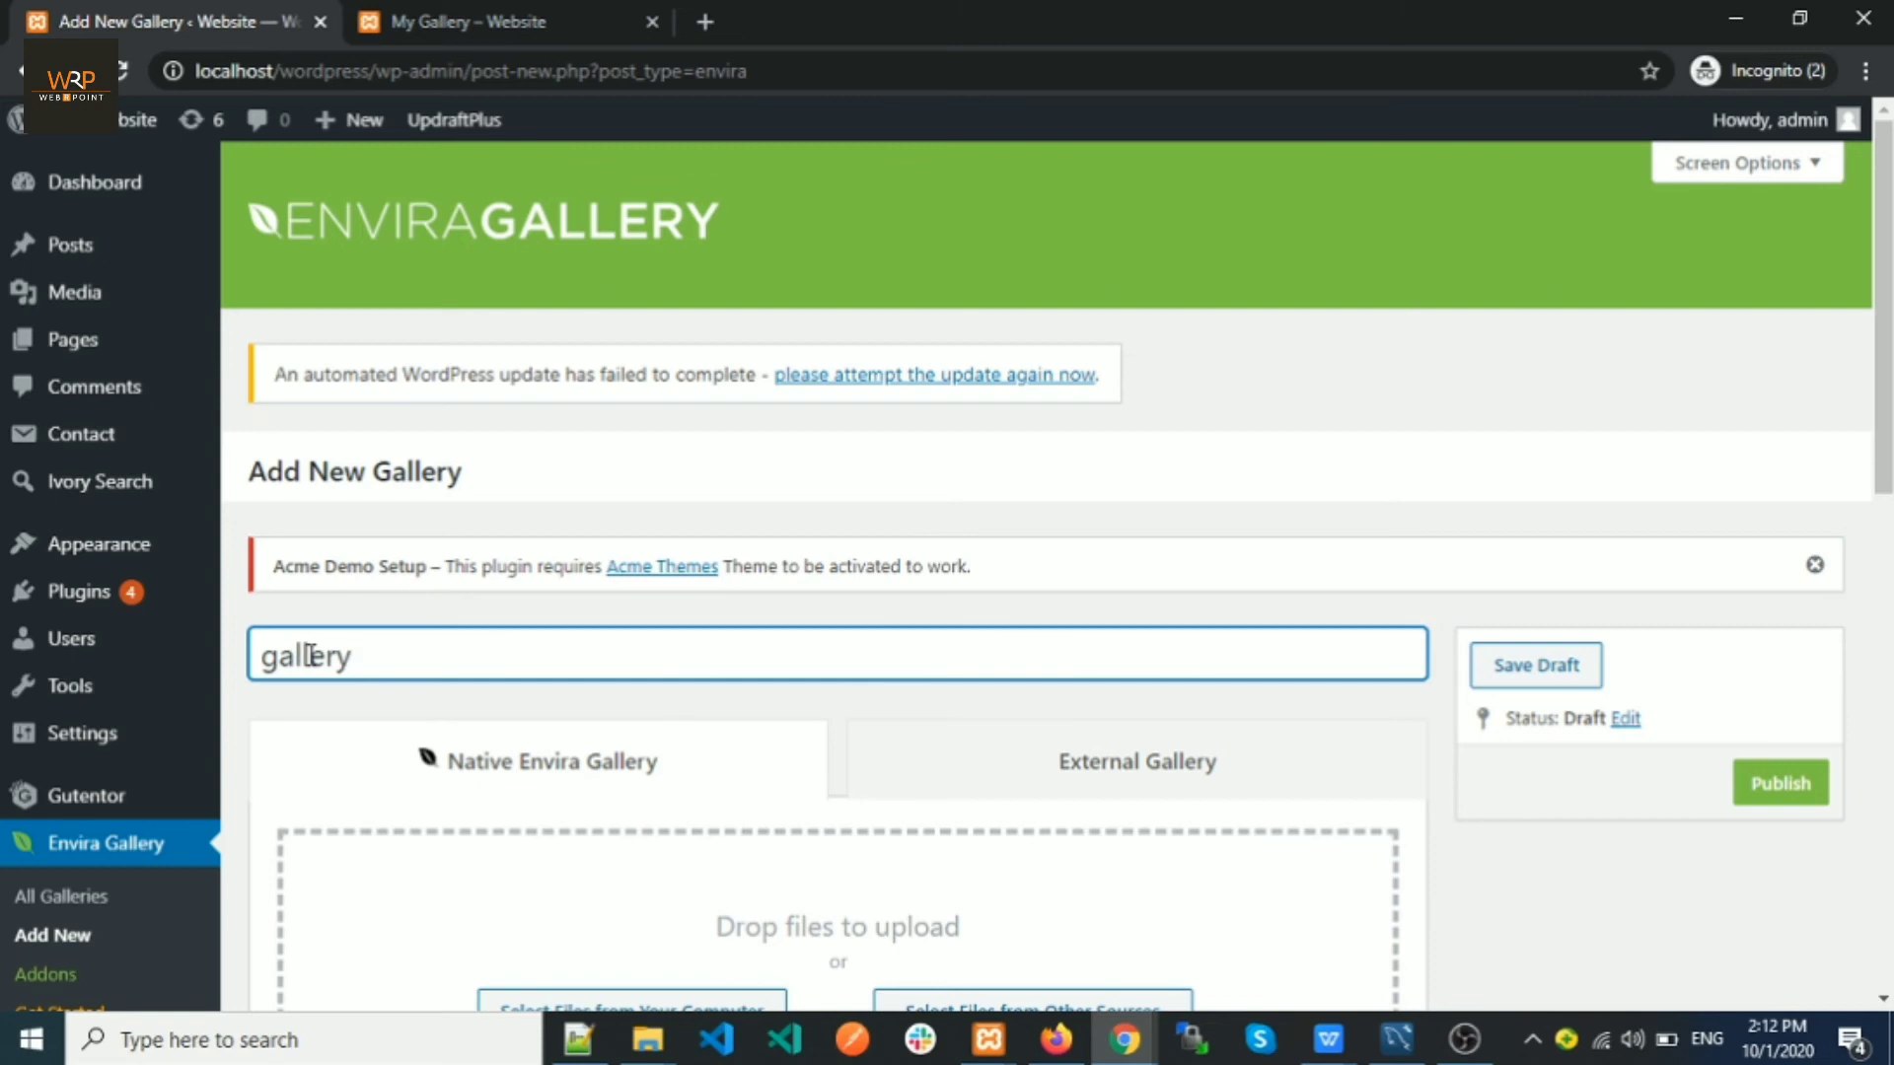
Step: Insert eight media library images into the gallery: the lacrosse, snowy road, fireworks, lioness, lake boat, cabin, lavender and salmon pictures
scroll(309, 654, "down", 5)
scroll(681, 558, "up", 1)
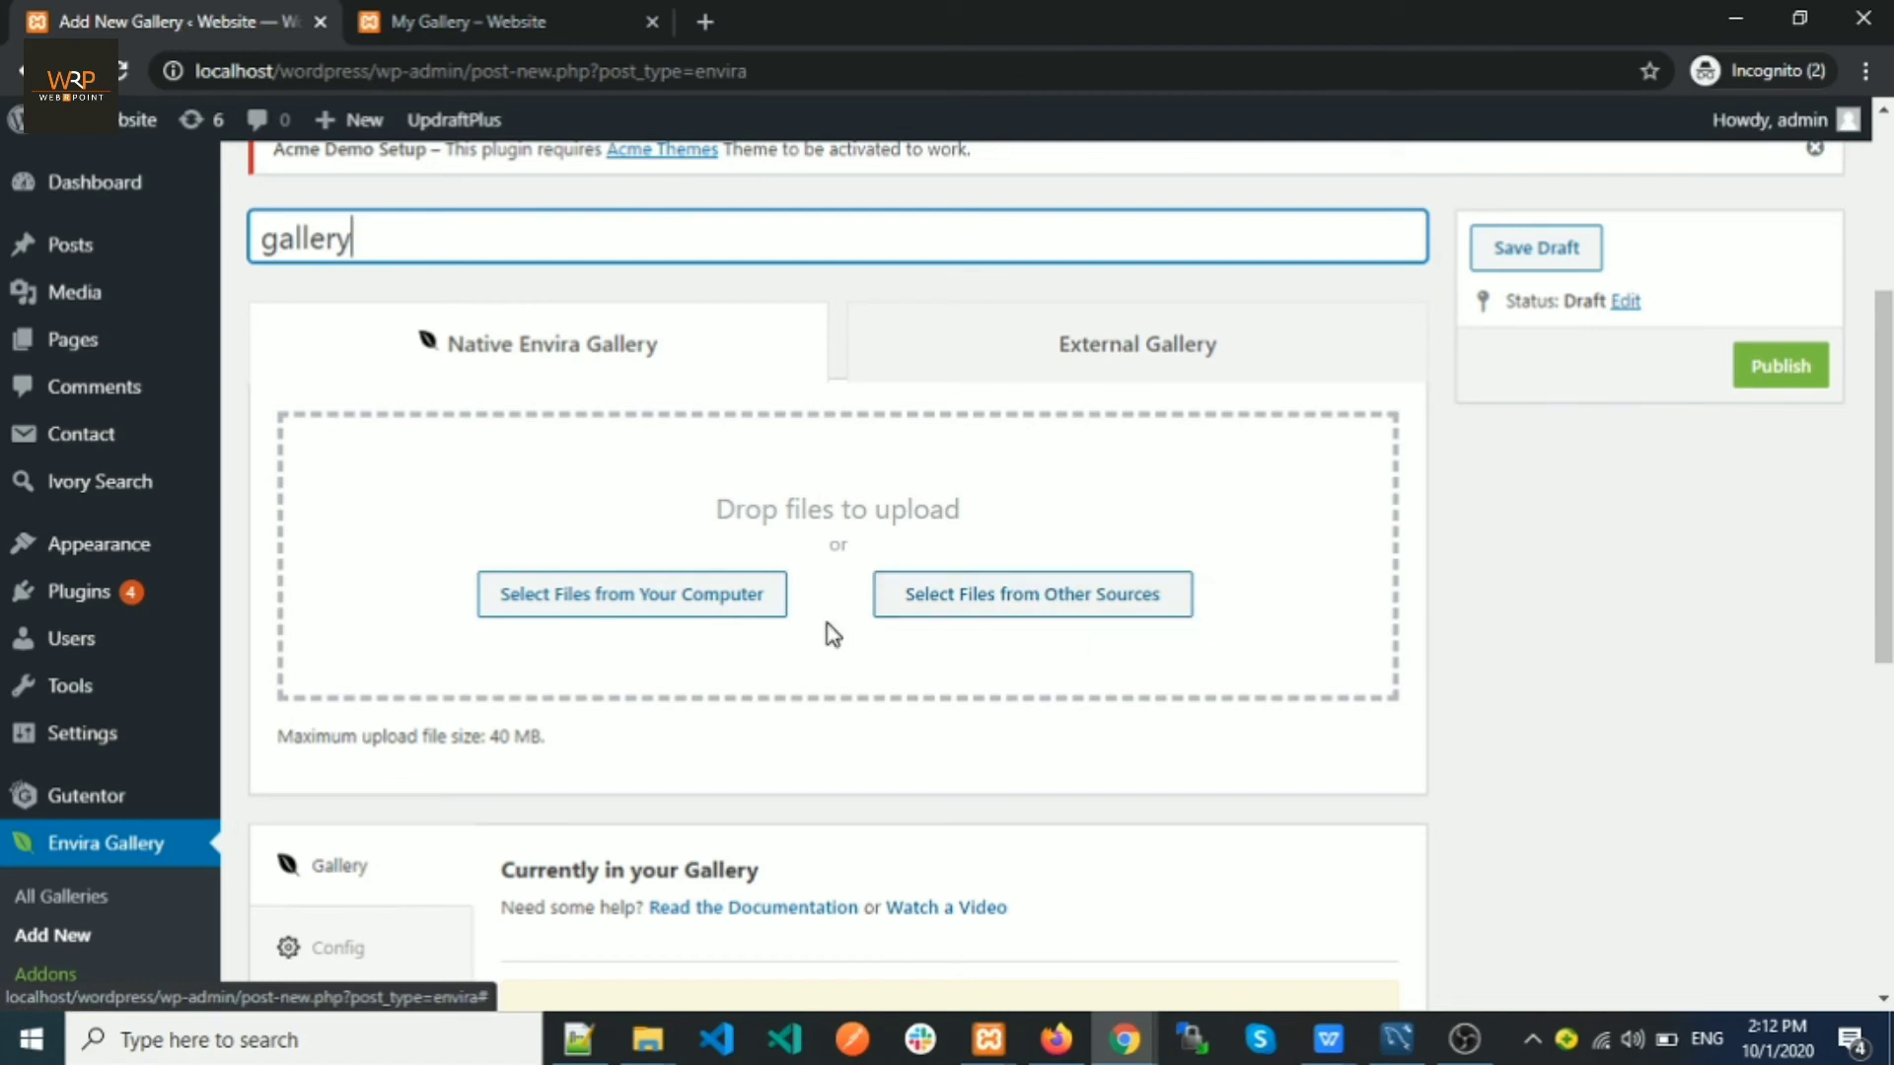
left_click(974, 597)
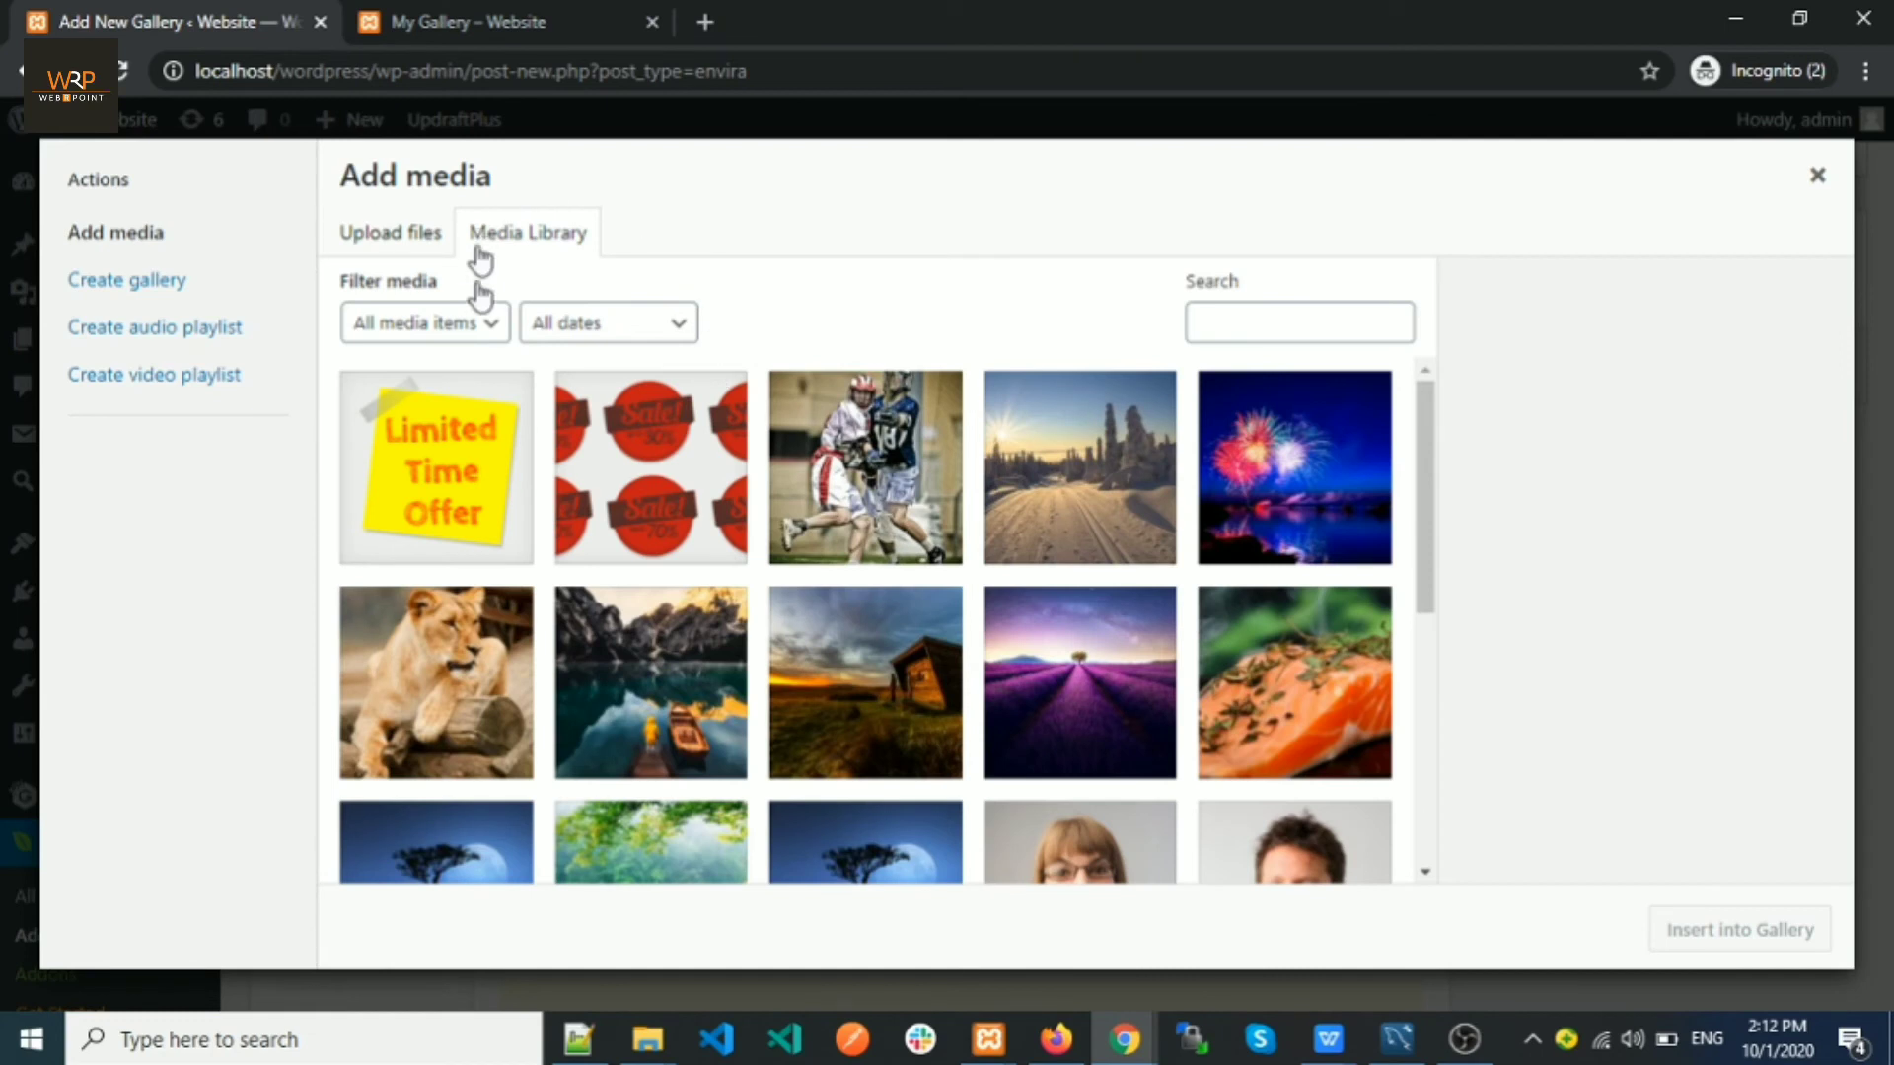
left_click(863, 488)
left_click(1105, 499)
left_click(1357, 501)
left_click(900, 498)
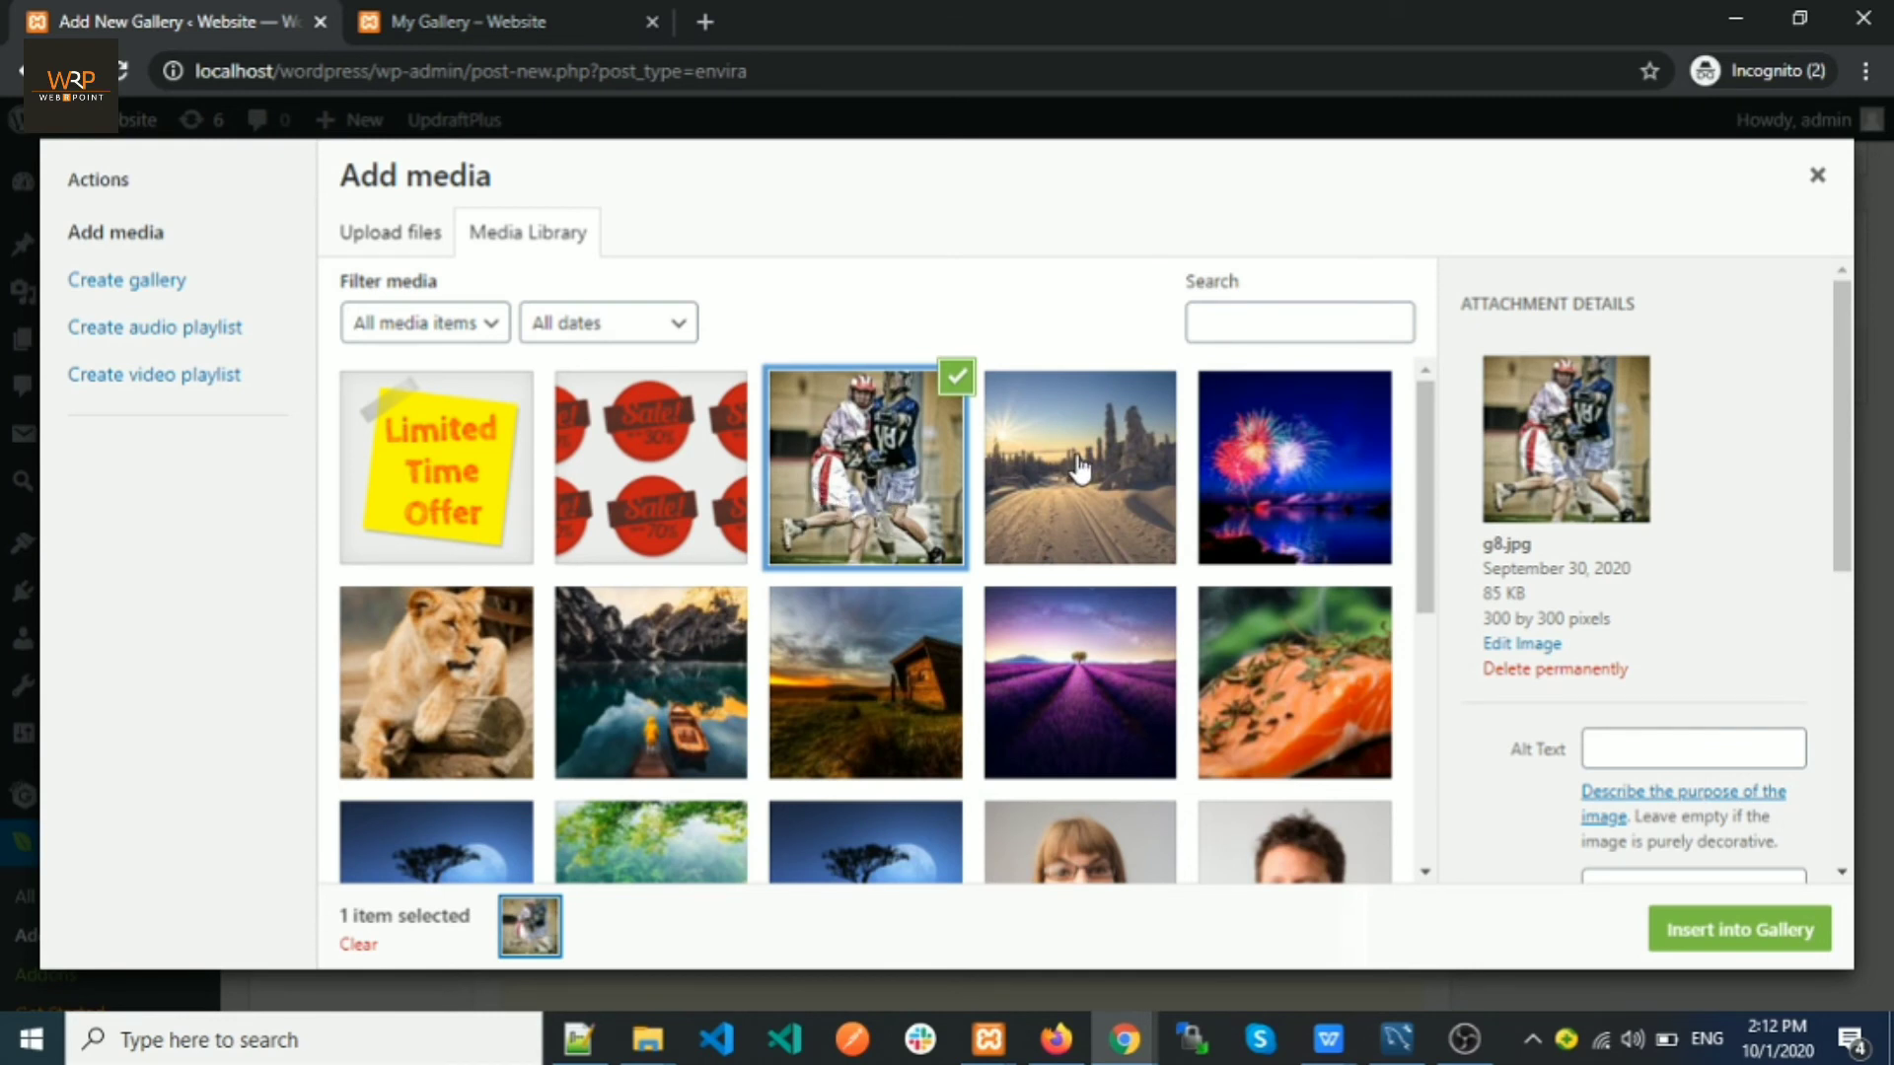
left_click(1283, 473, "shift")
left_click(456, 696)
left_click(582, 702)
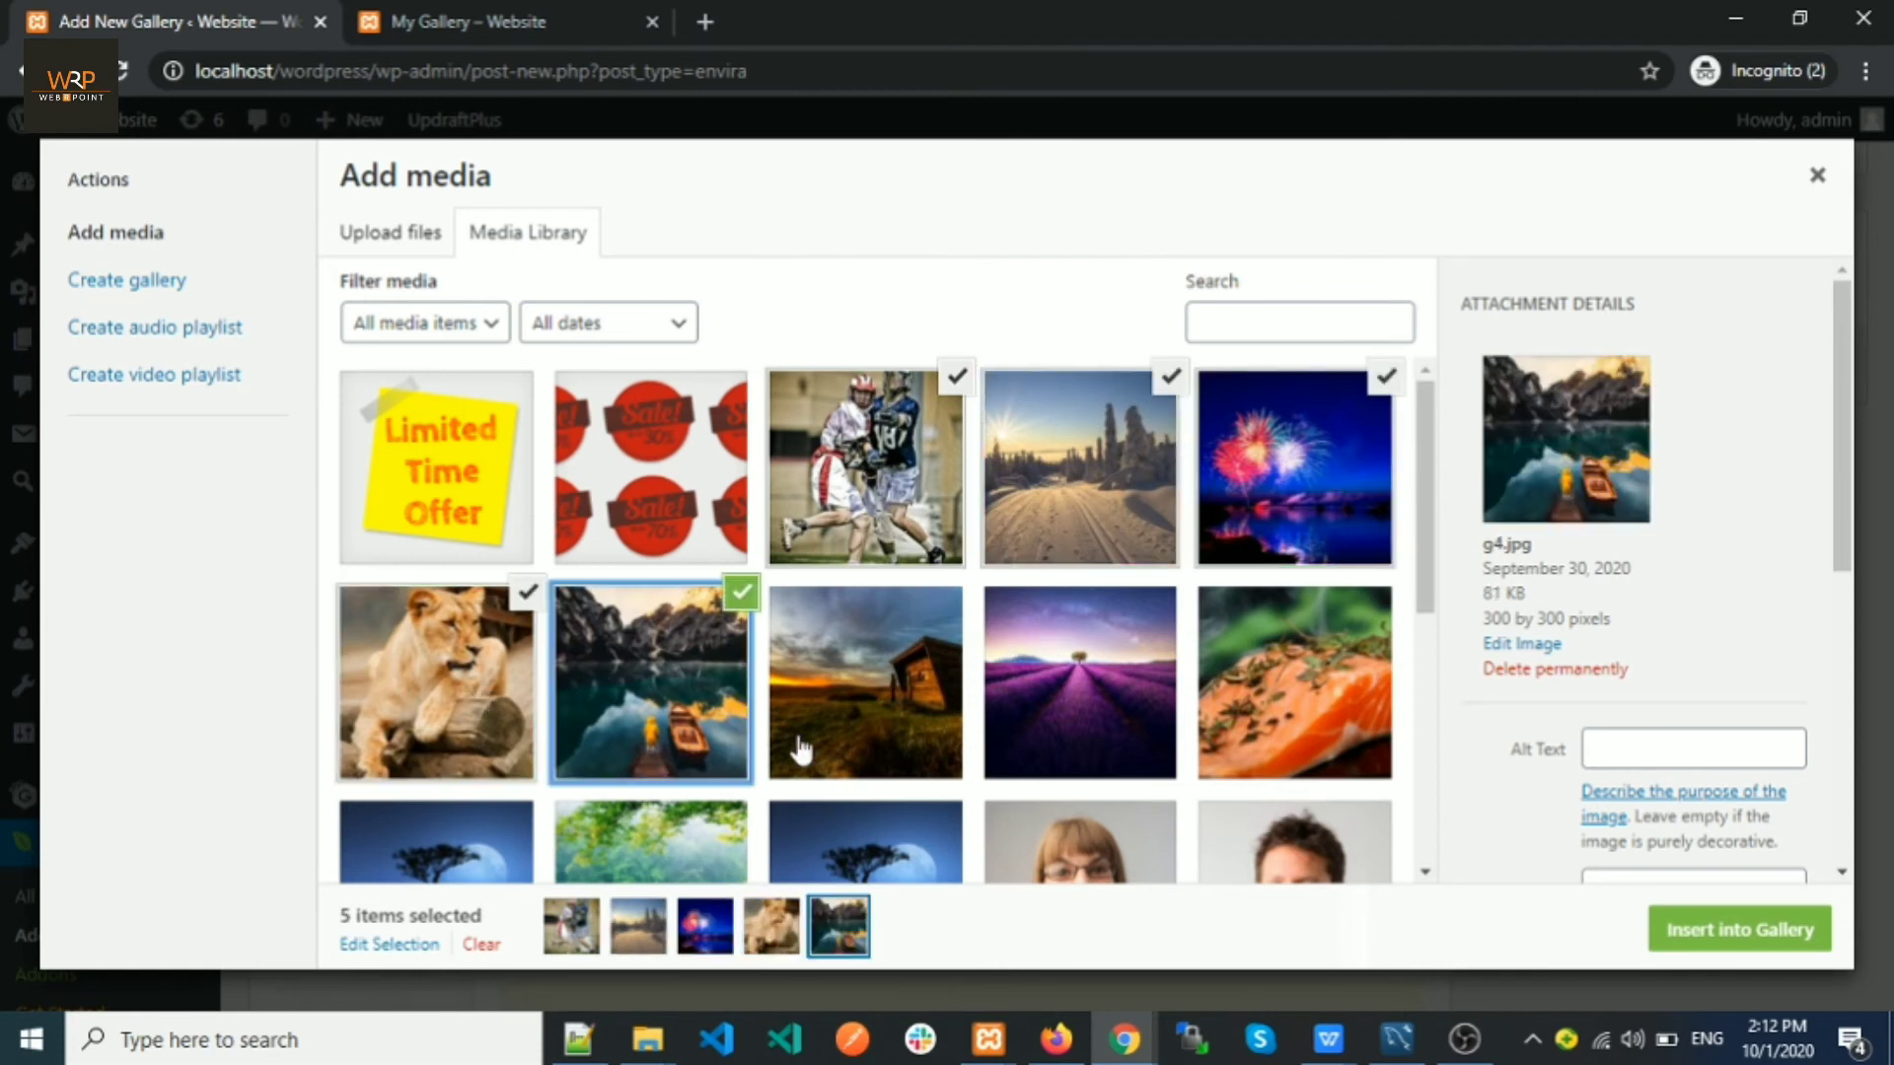
left_click(838, 720)
left_click(1154, 706)
left_click(1354, 690)
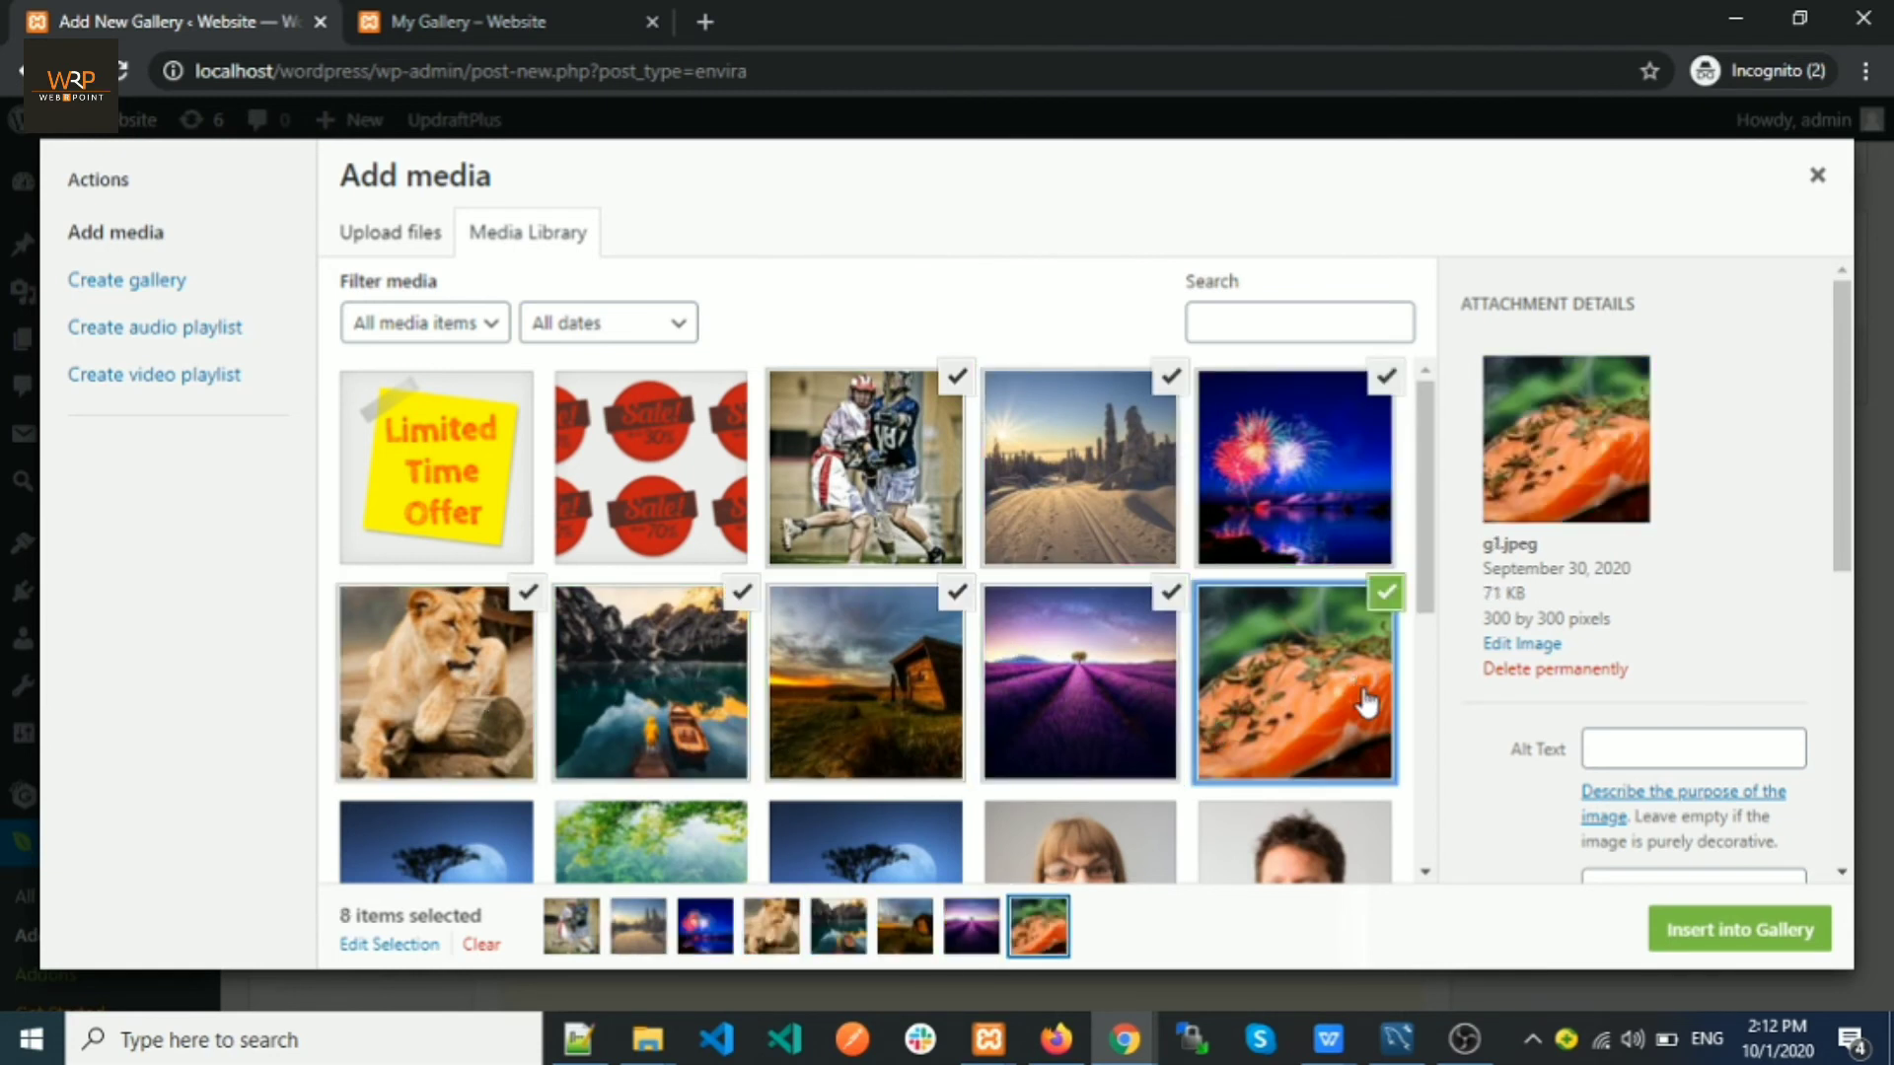
left_click(1709, 937)
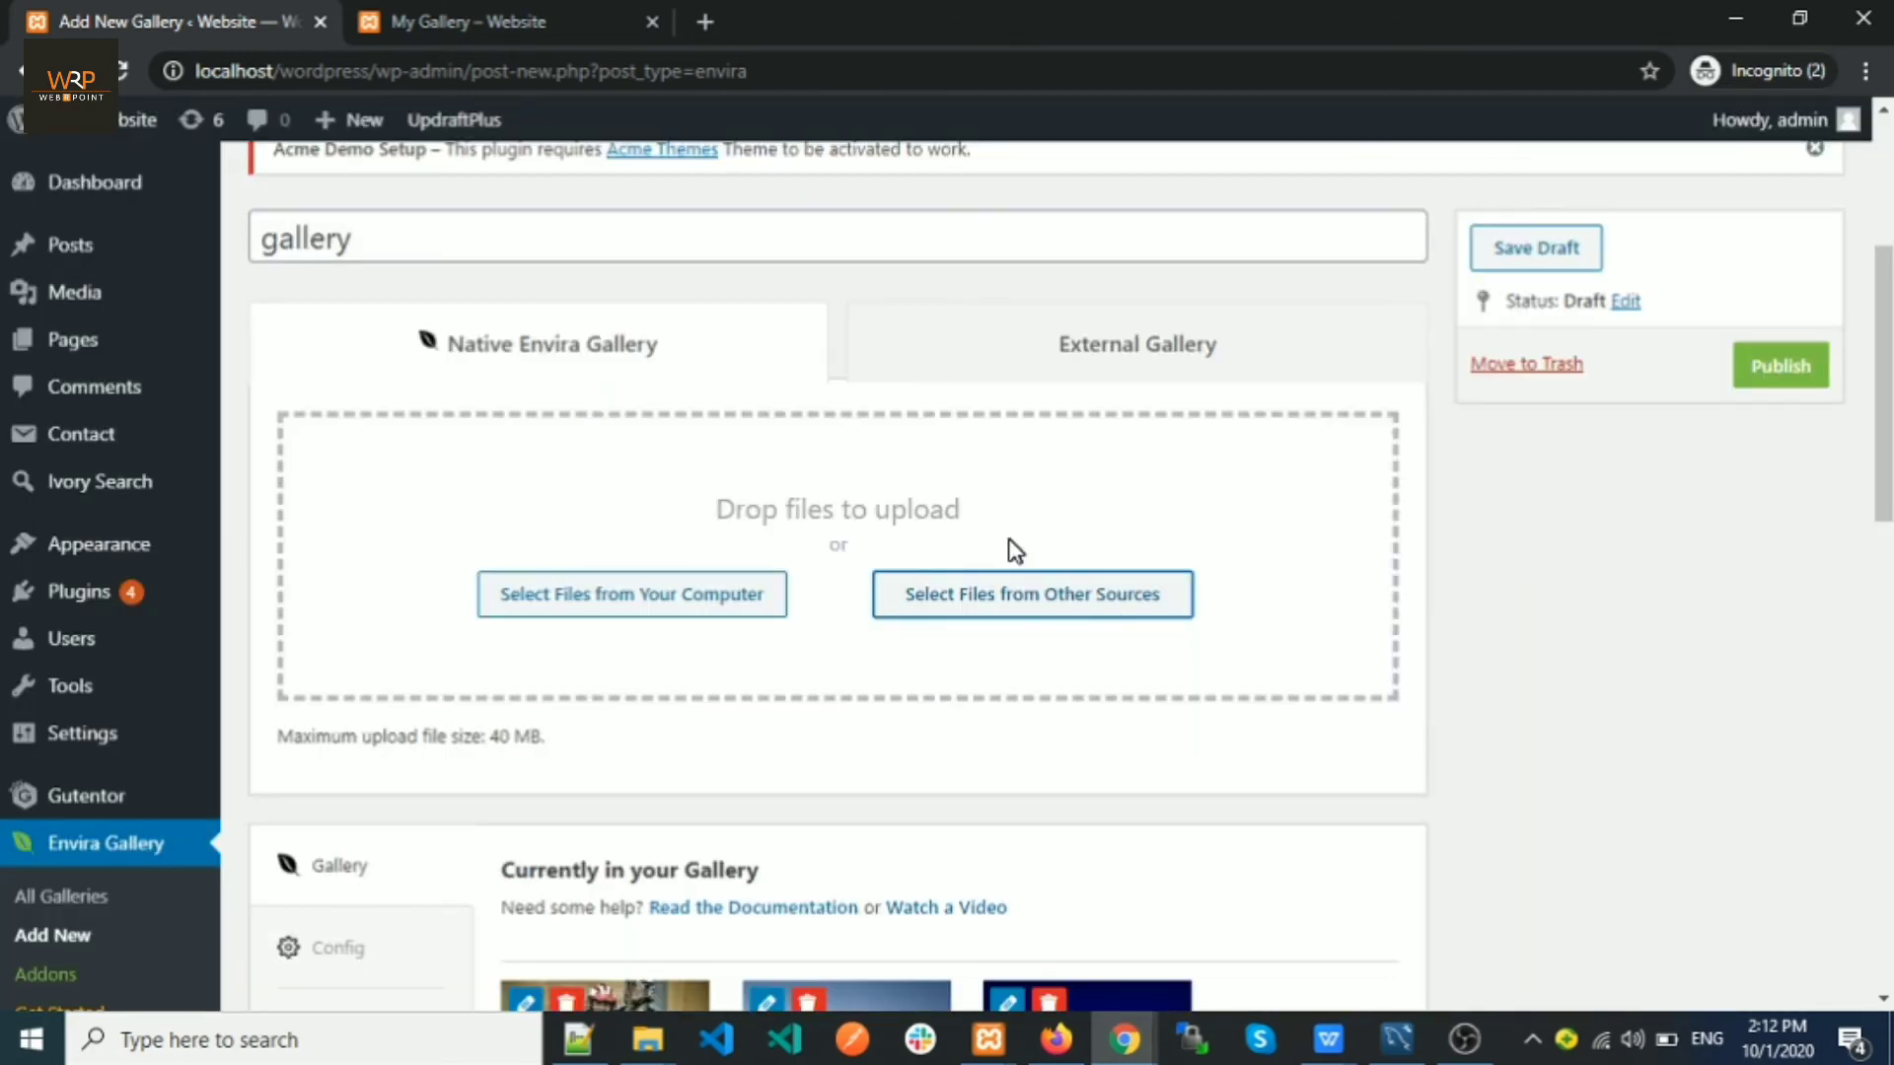
Step: Review the images added to the gallery and inspect the metadata fields of image g8 without changing them
scroll(1015, 550, "down", 4)
scroll(763, 751, "down", 4)
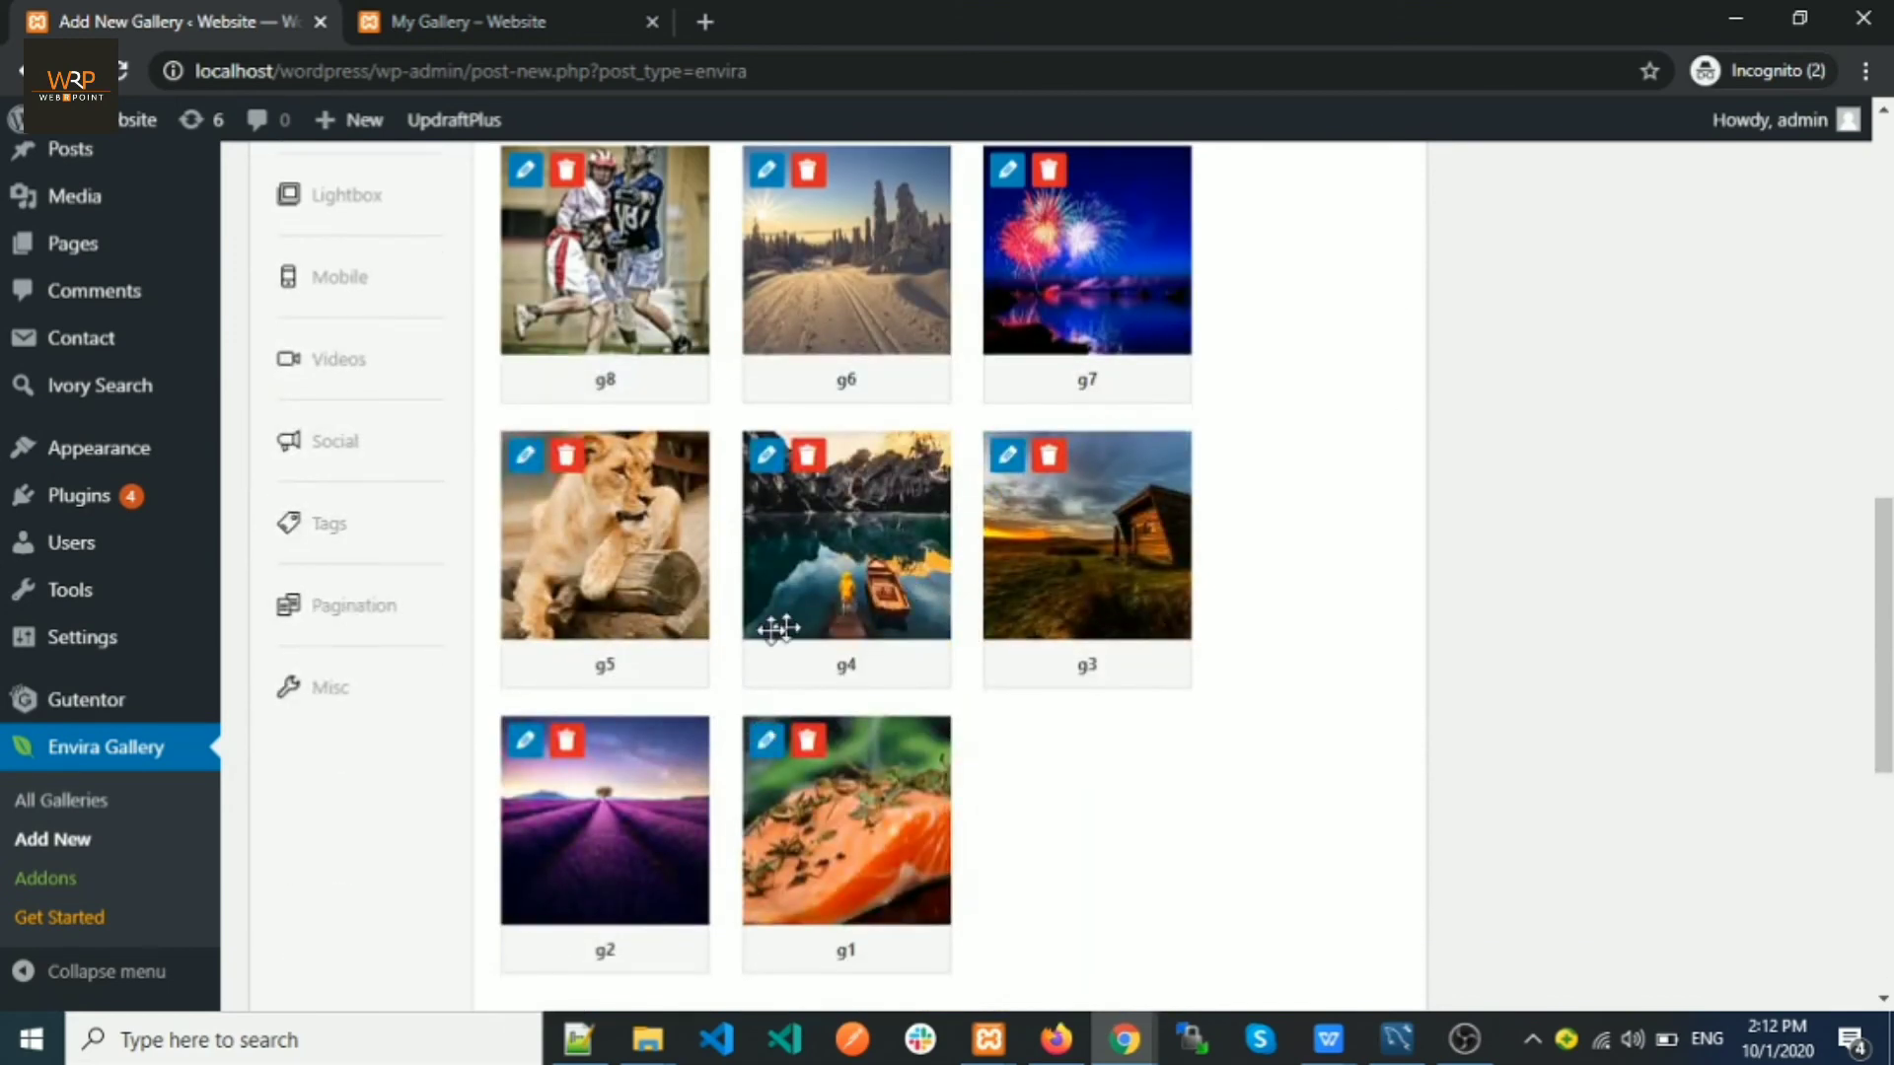
scroll(775, 626, "up", 4)
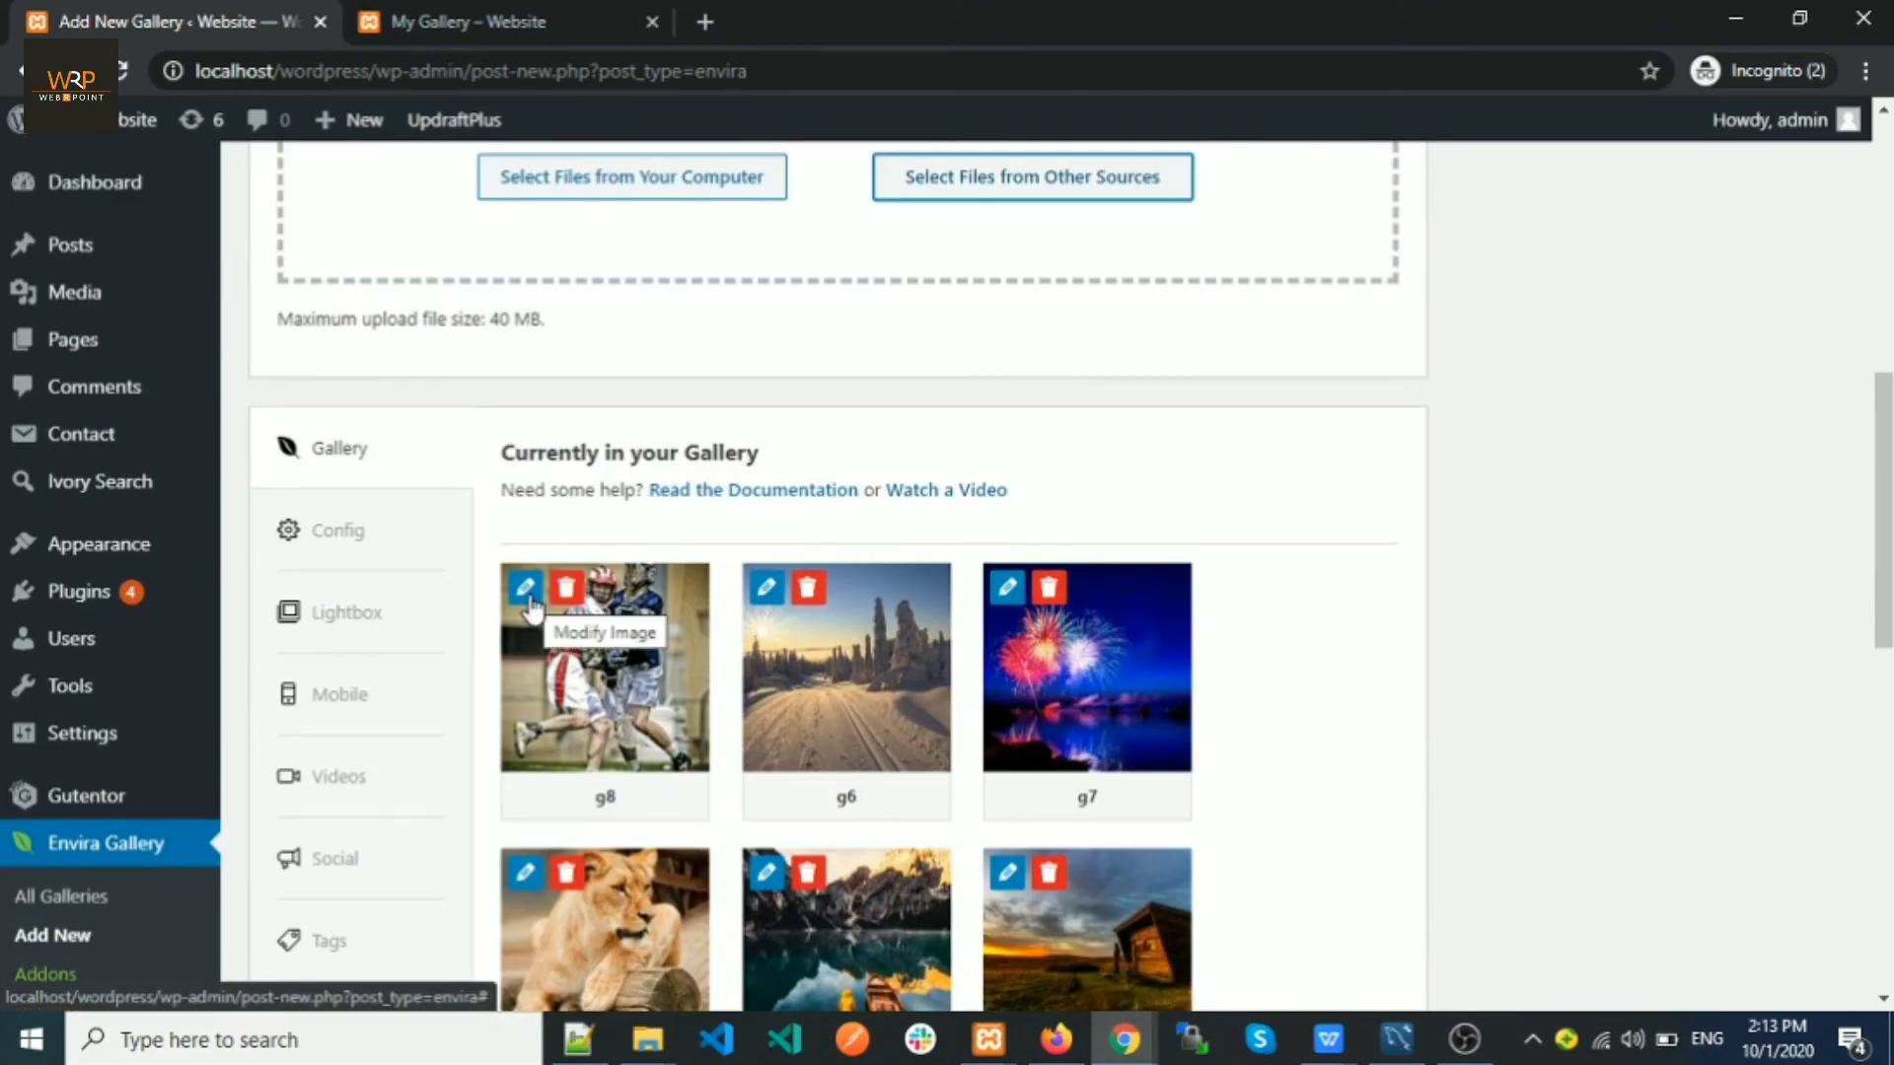
left_click(526, 589)
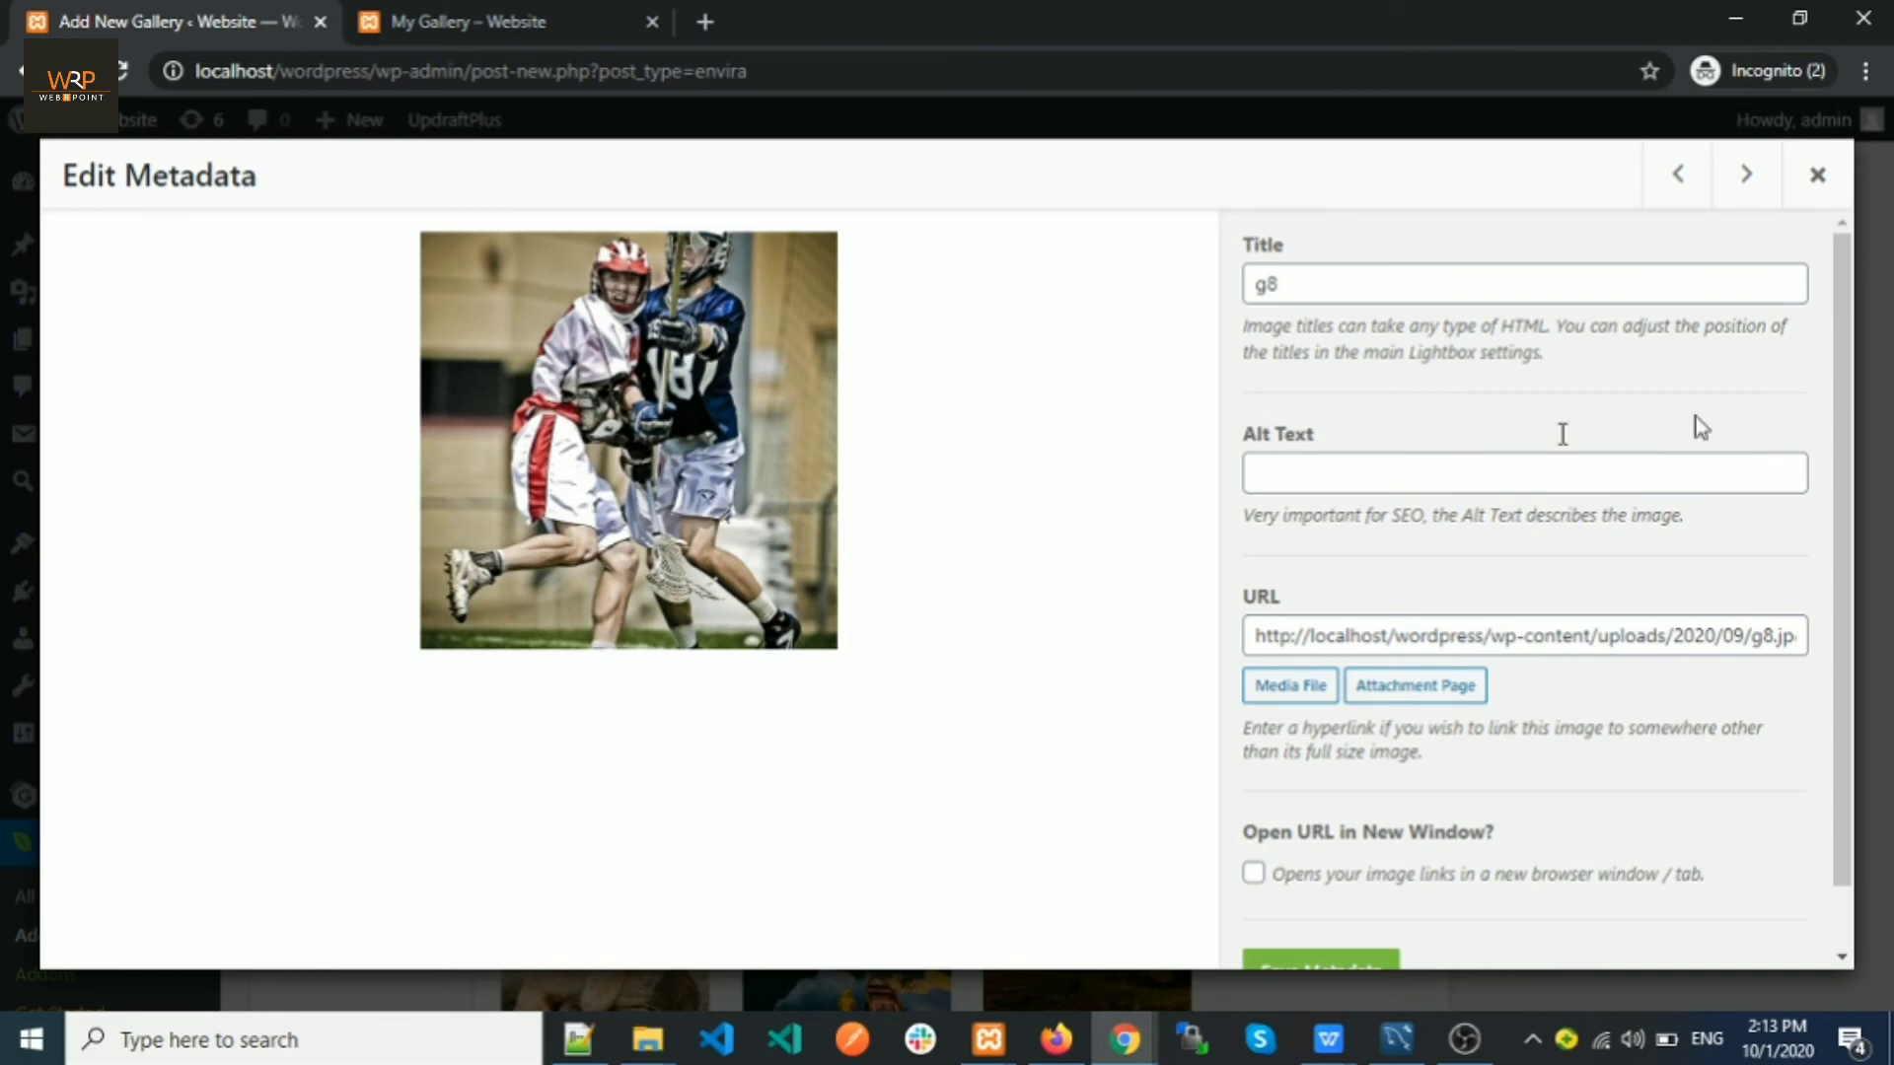
left_click(1819, 175)
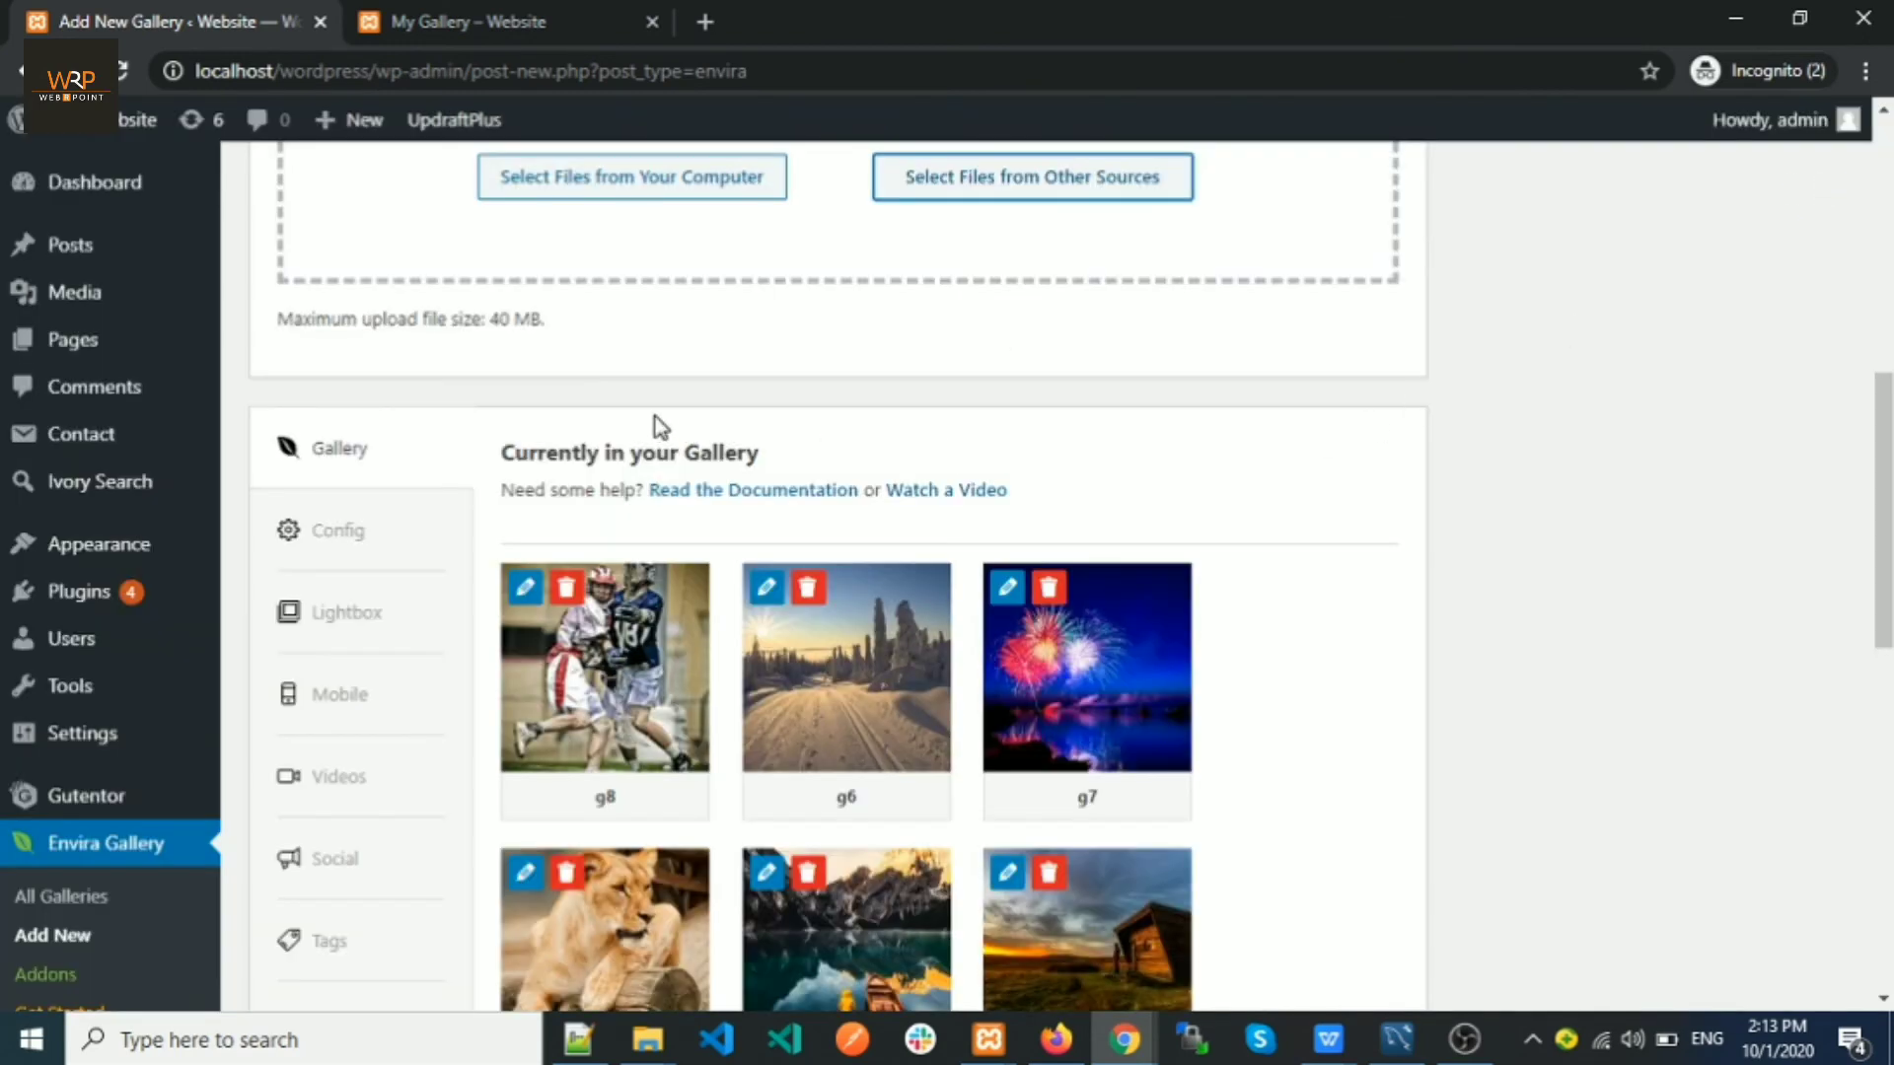
scroll(658, 426, "down", 5)
scroll(646, 651, "up", 5)
Step: In the gallery's lightbox settings, turn the lightbox off and on again and reselect the Default image size
left_click(342, 641)
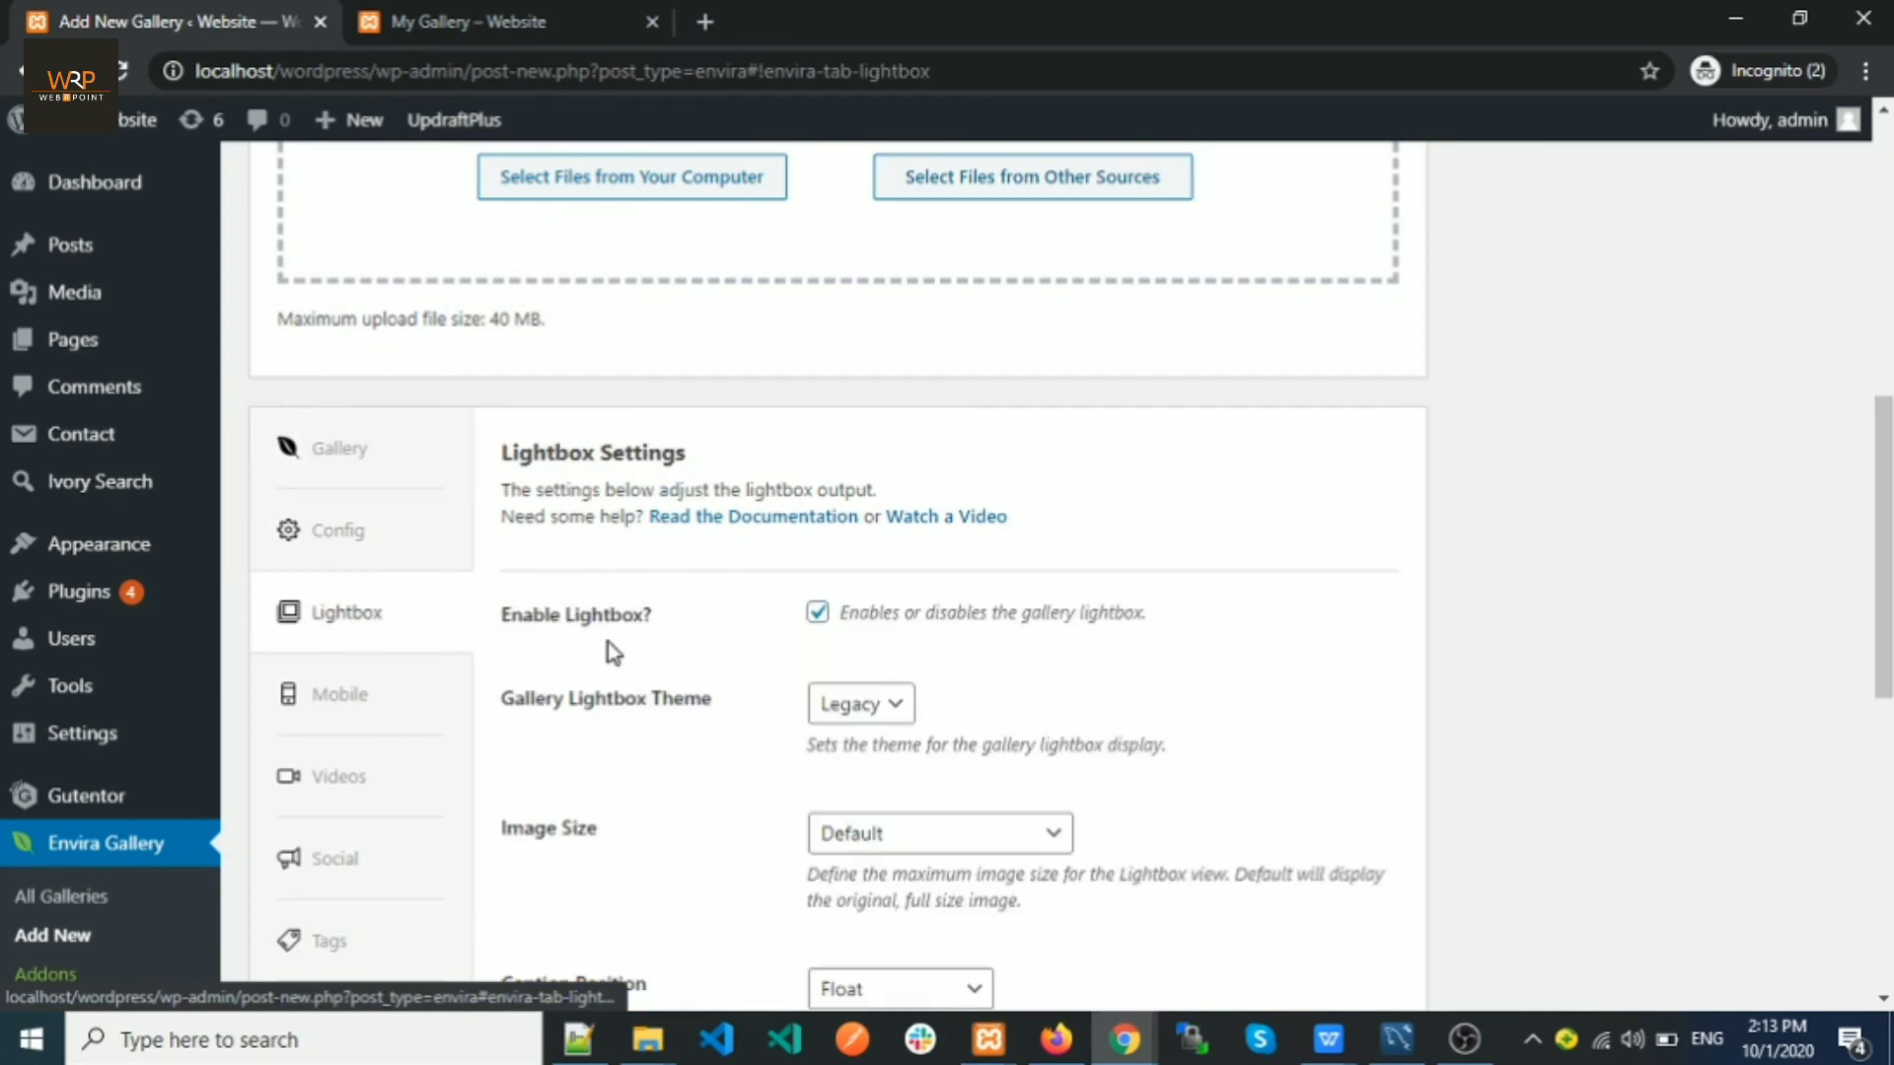
left_click(817, 614)
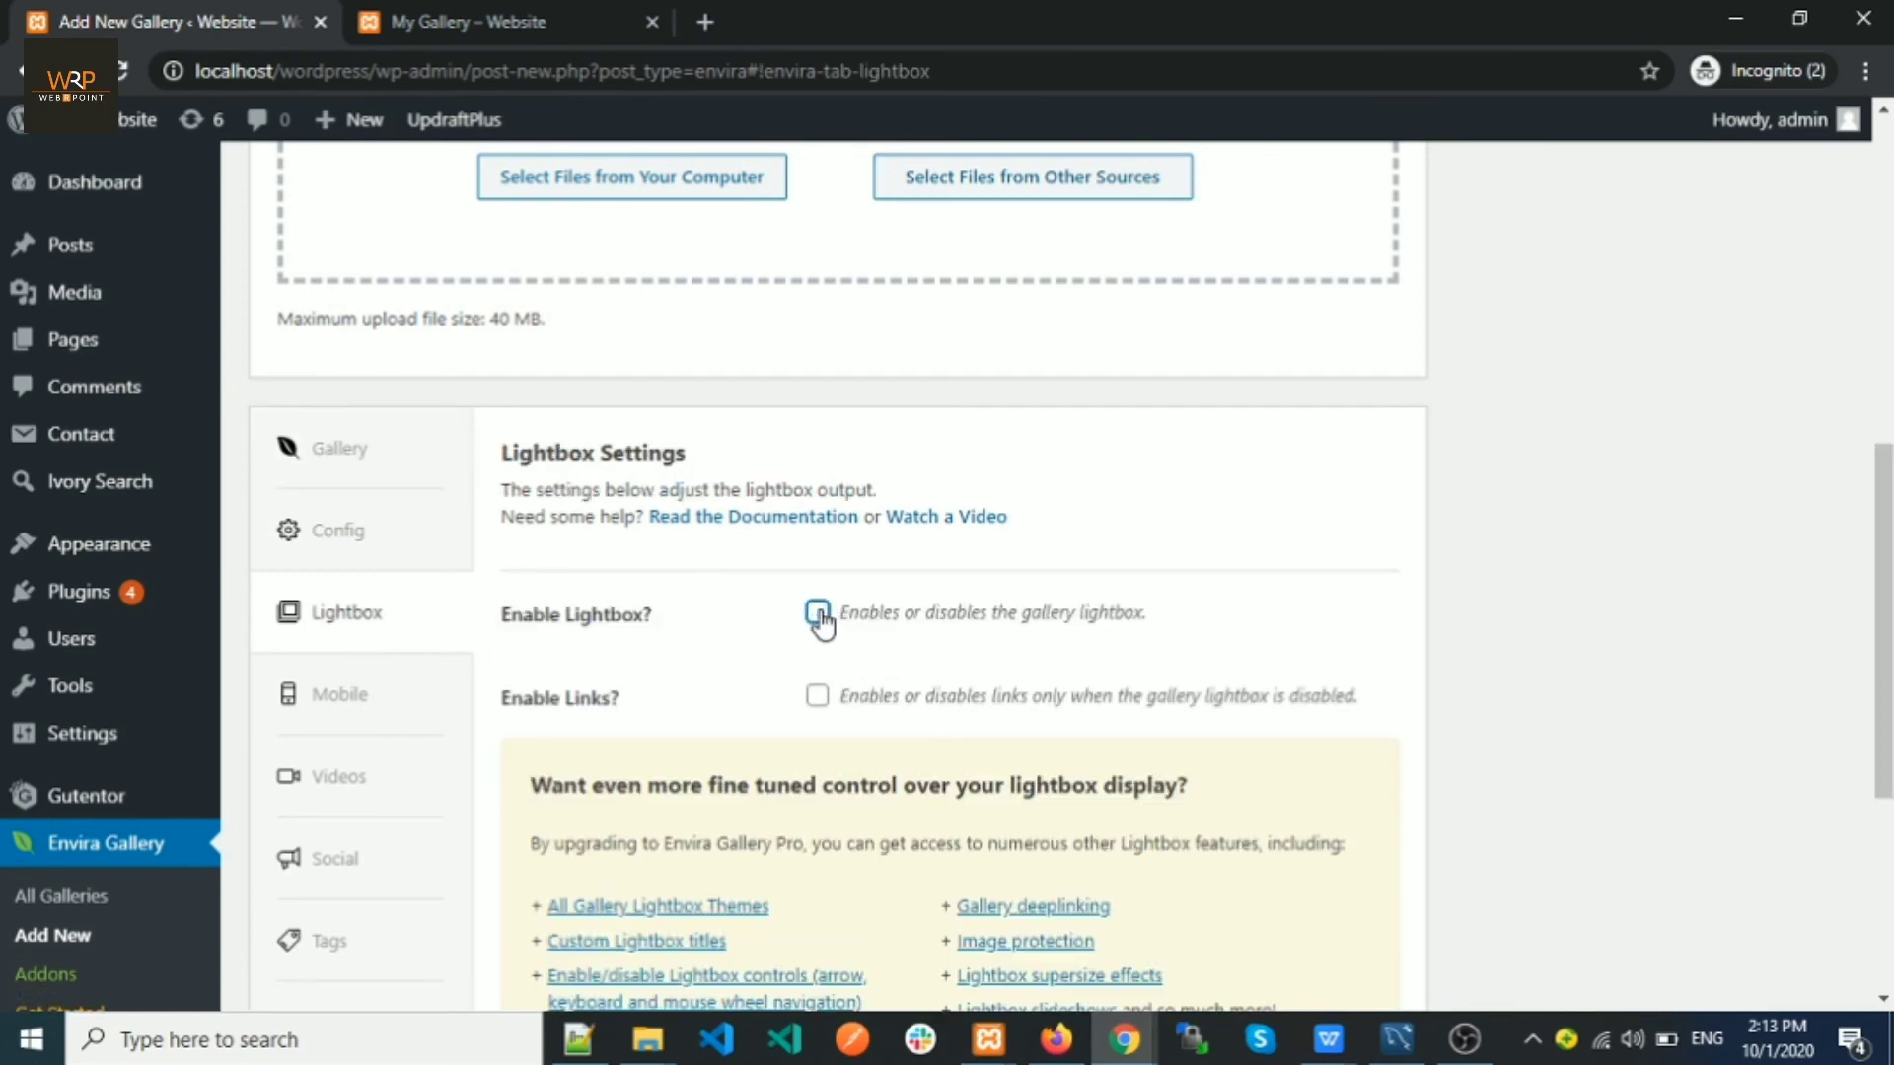
left_click(818, 614)
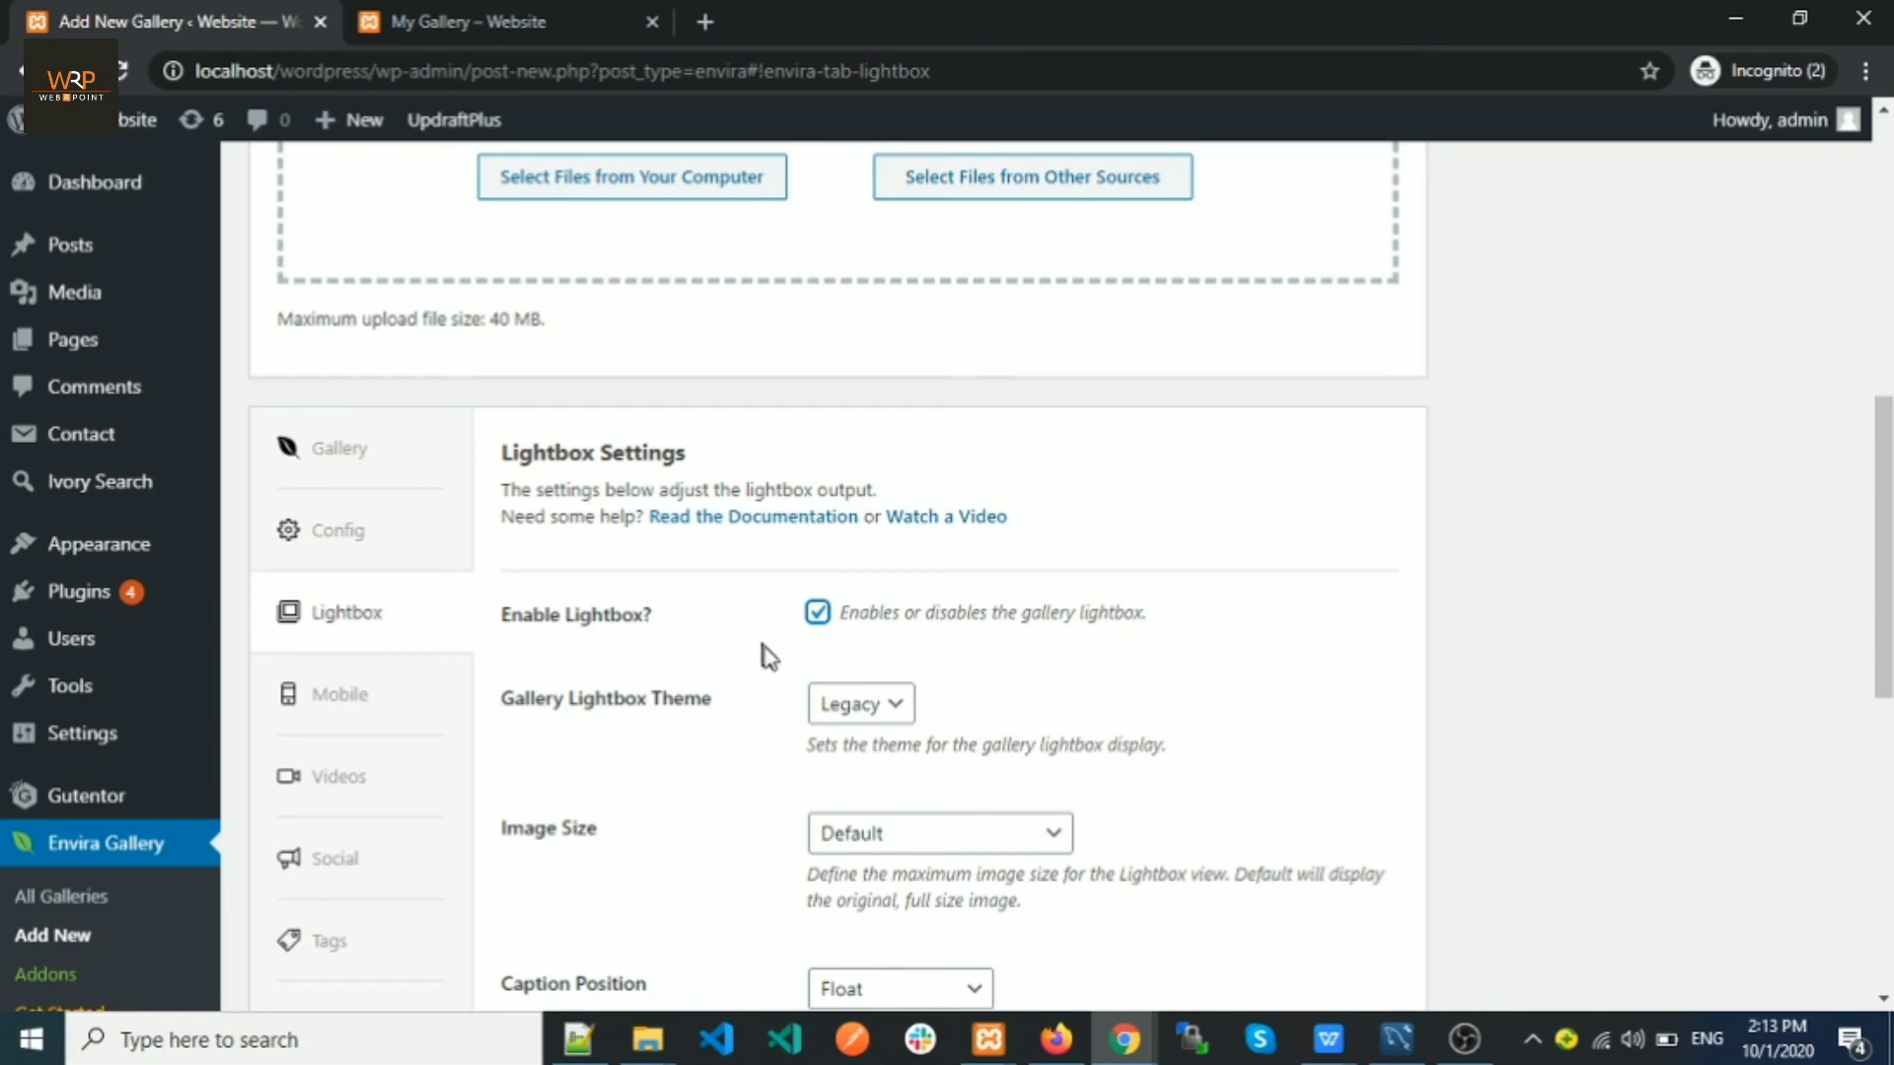
scroll(779, 659, "down", 3)
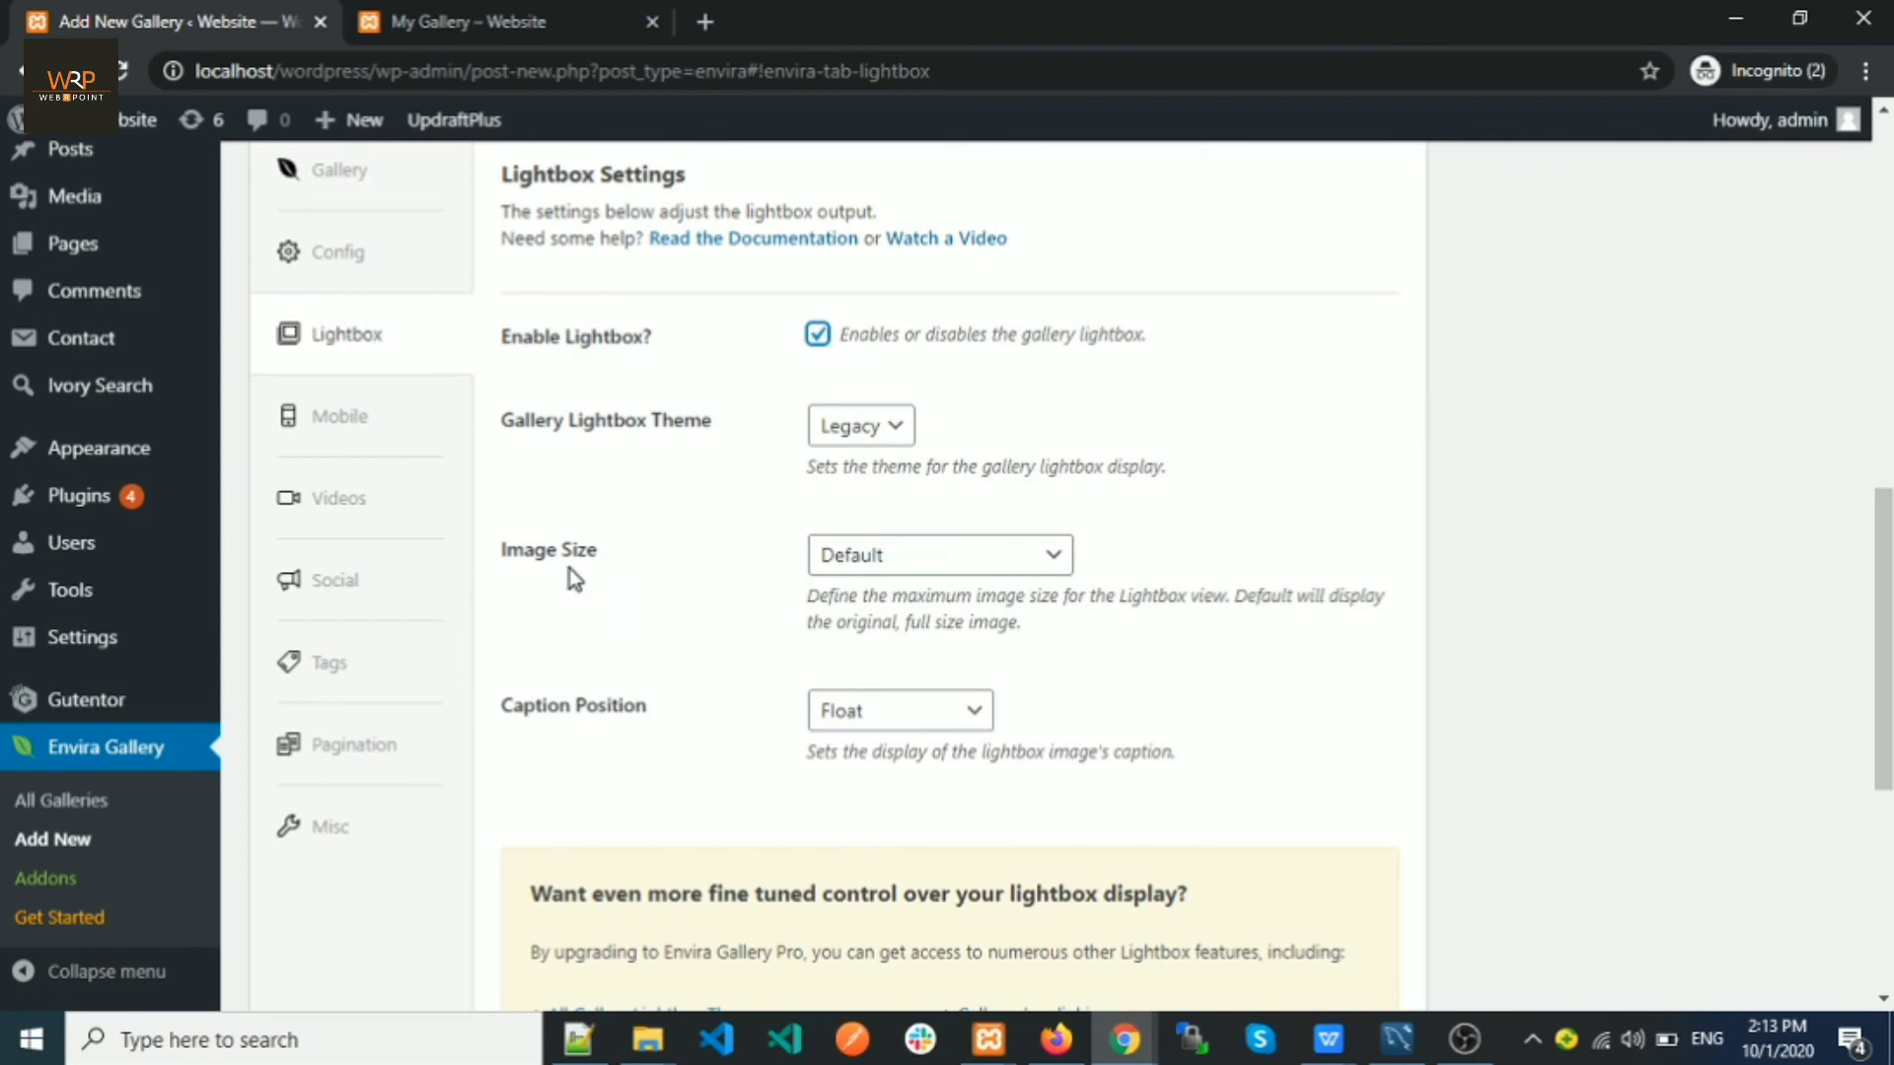
left_click(845, 572)
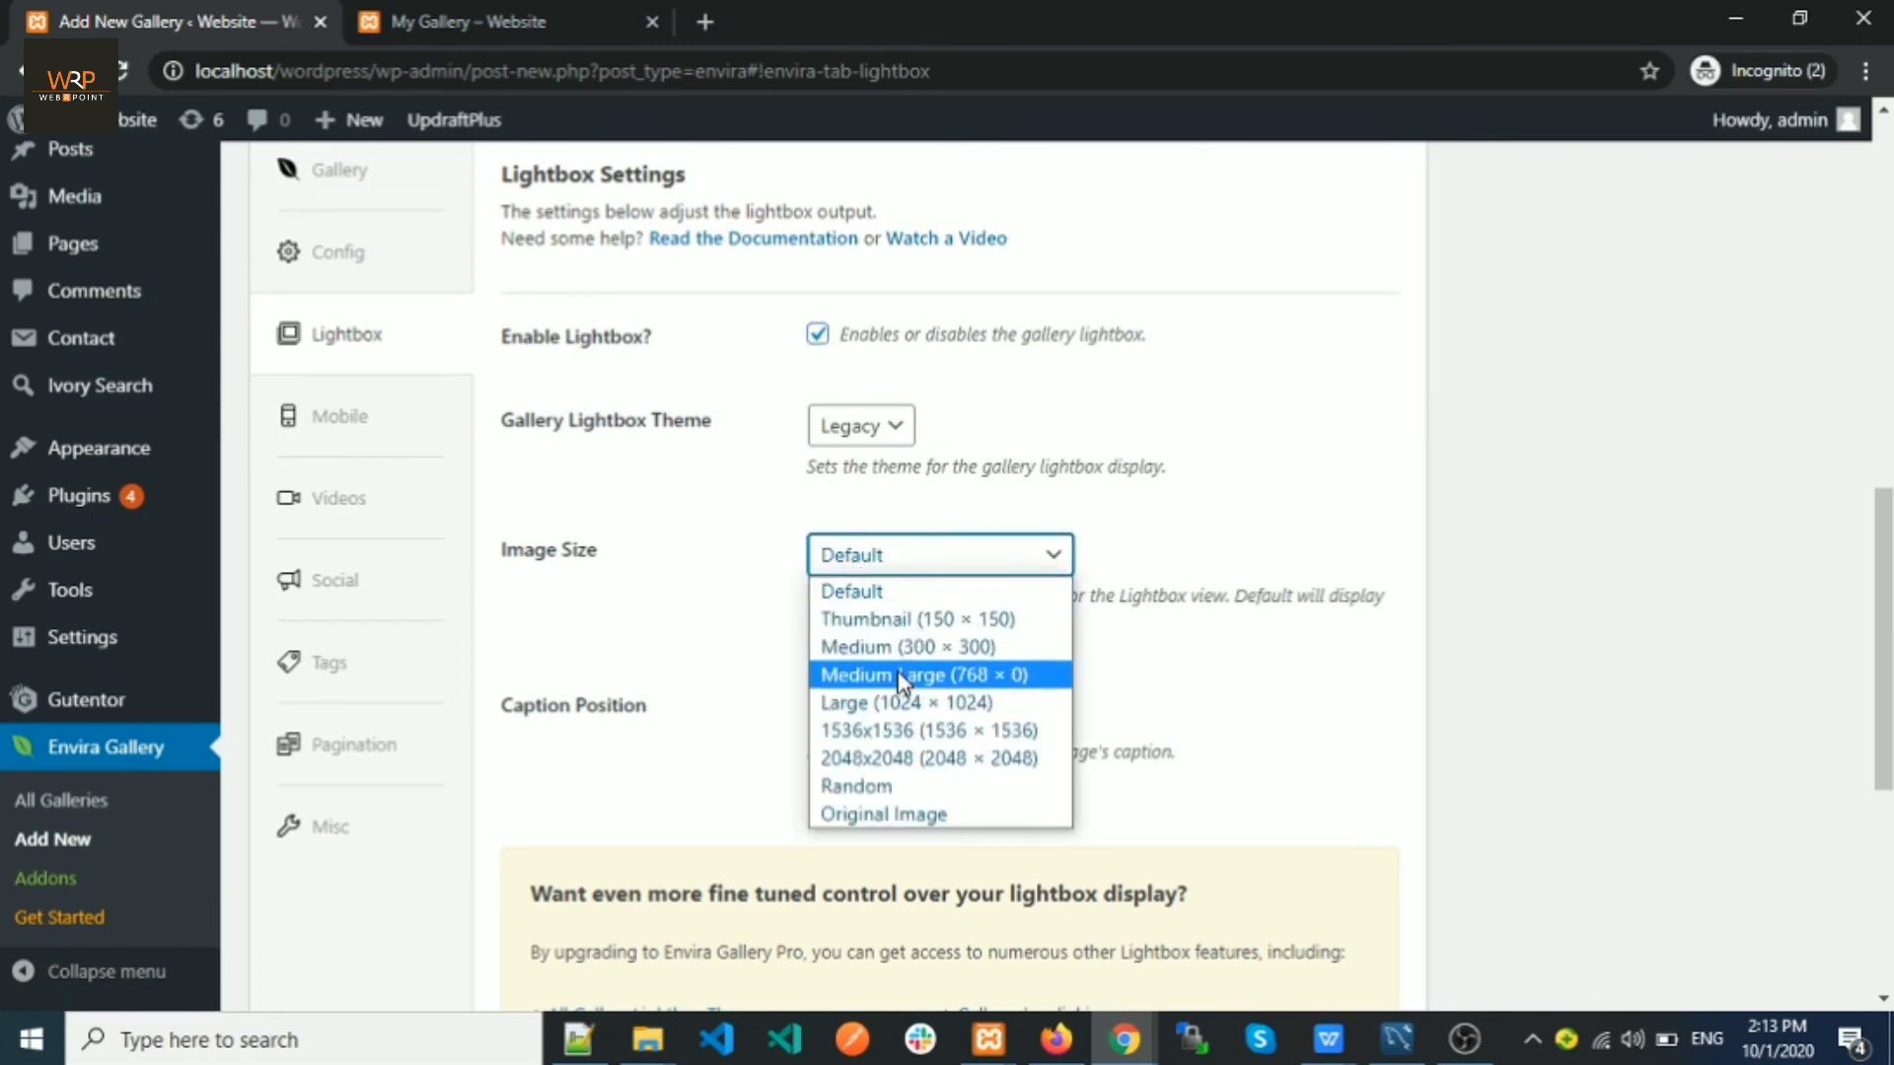
left_click(880, 591)
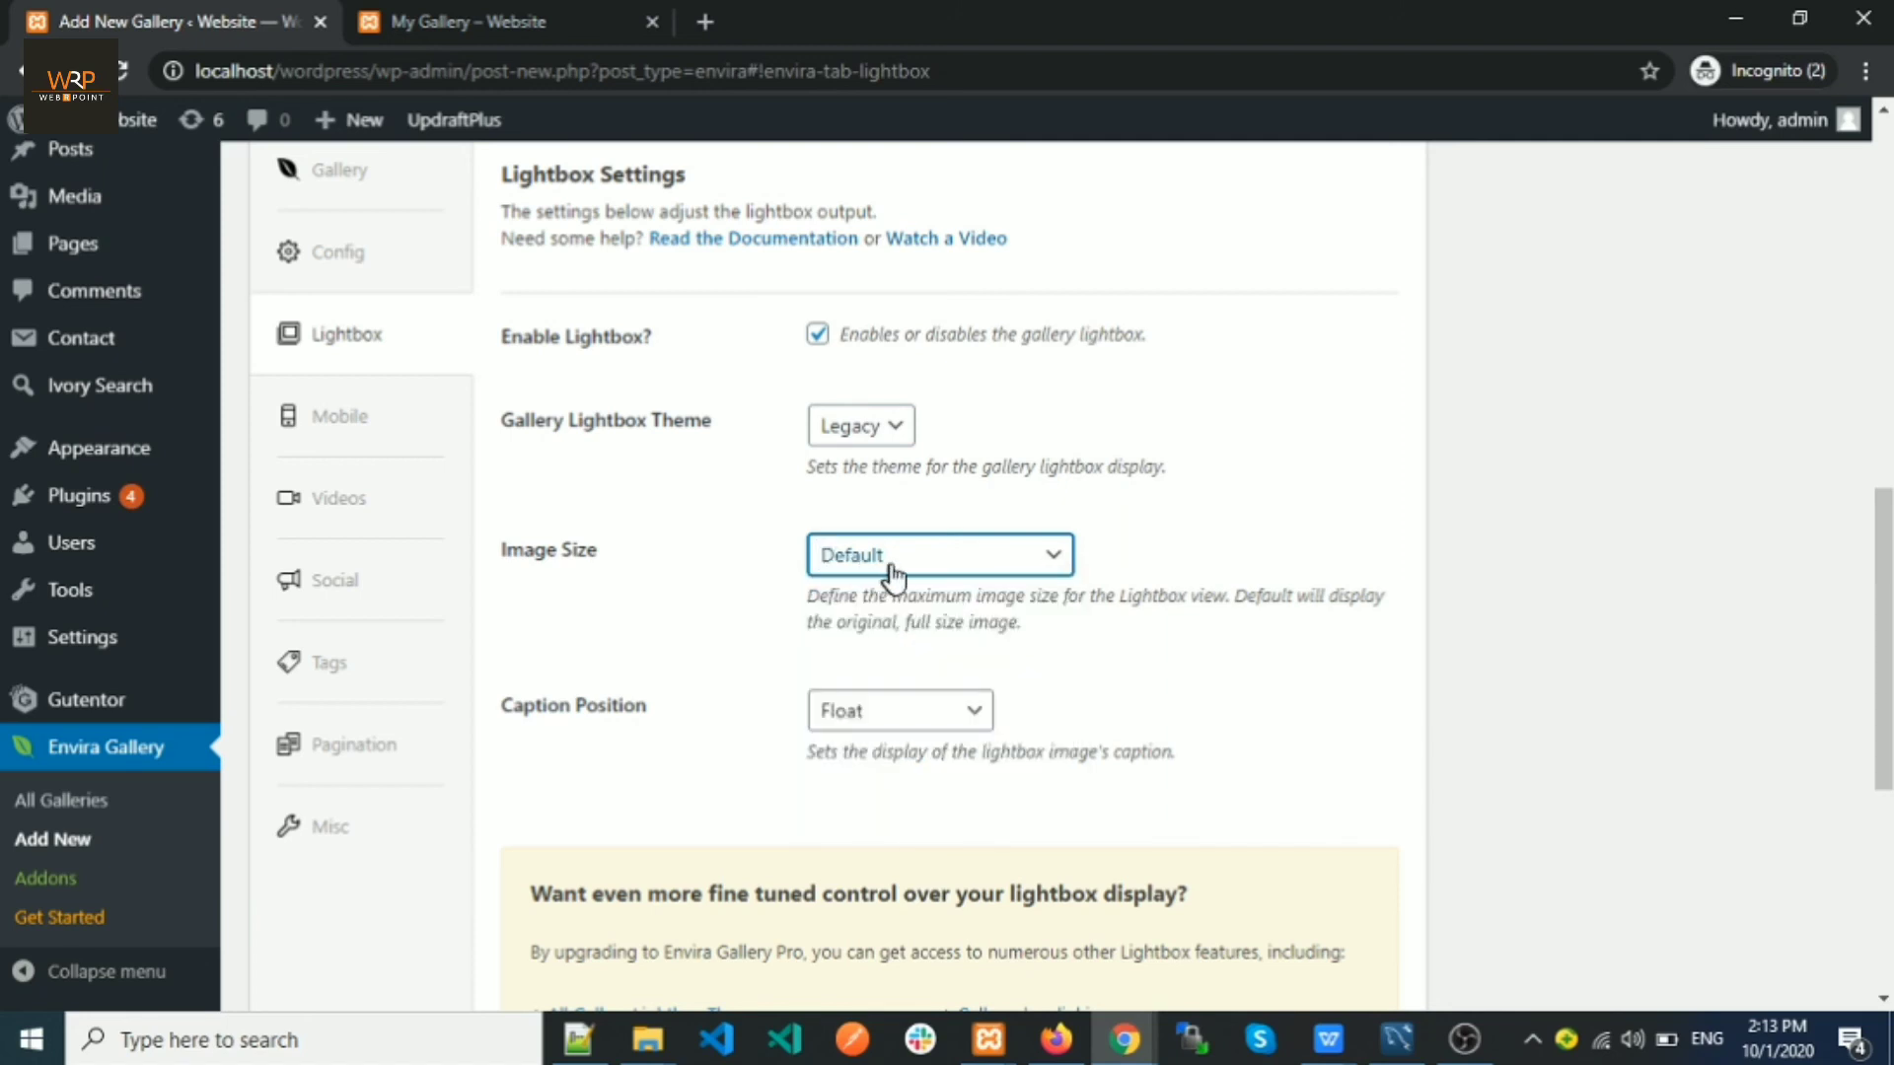
scroll(614, 638, "down", 3)
scroll(614, 637, "up", 4)
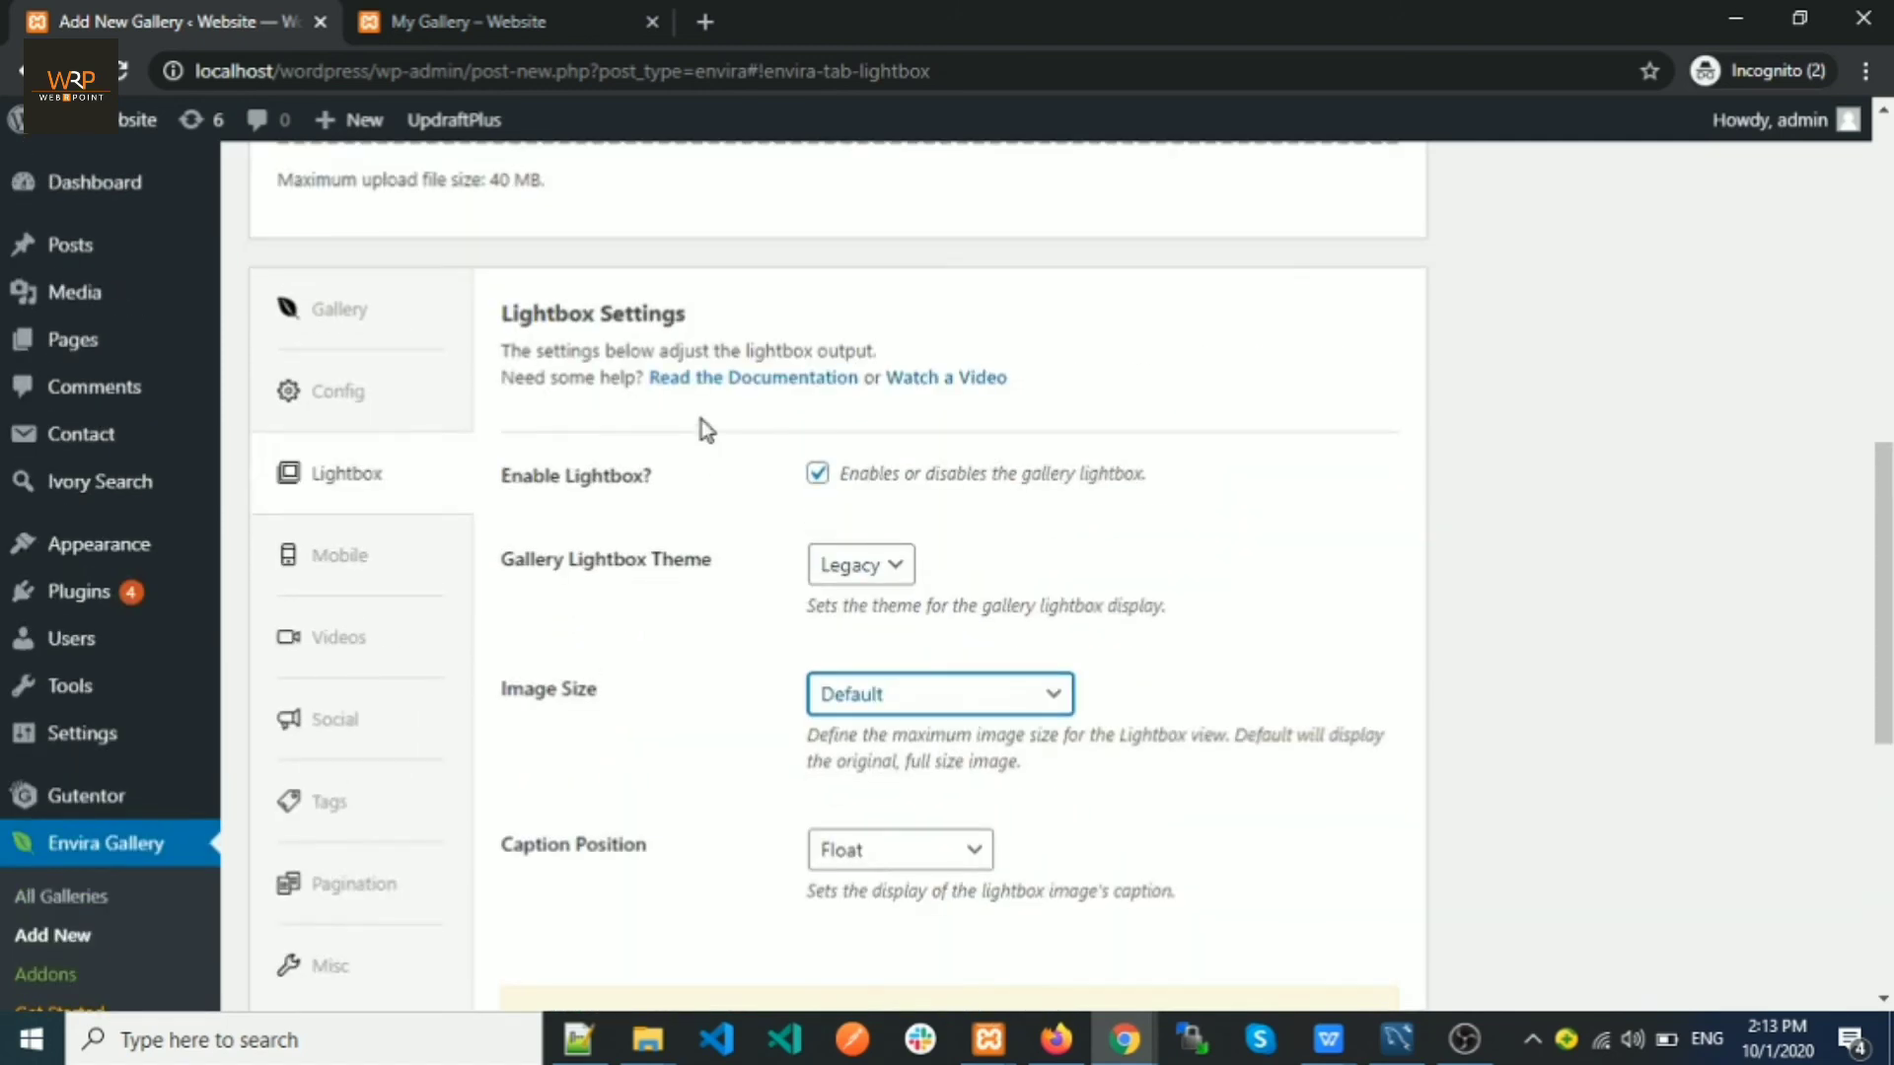
Step: Look through the gallery's Mobile, Videos and Pagination settings, and return to its image list
left_click(409, 569)
scroll(591, 651, "down", 1)
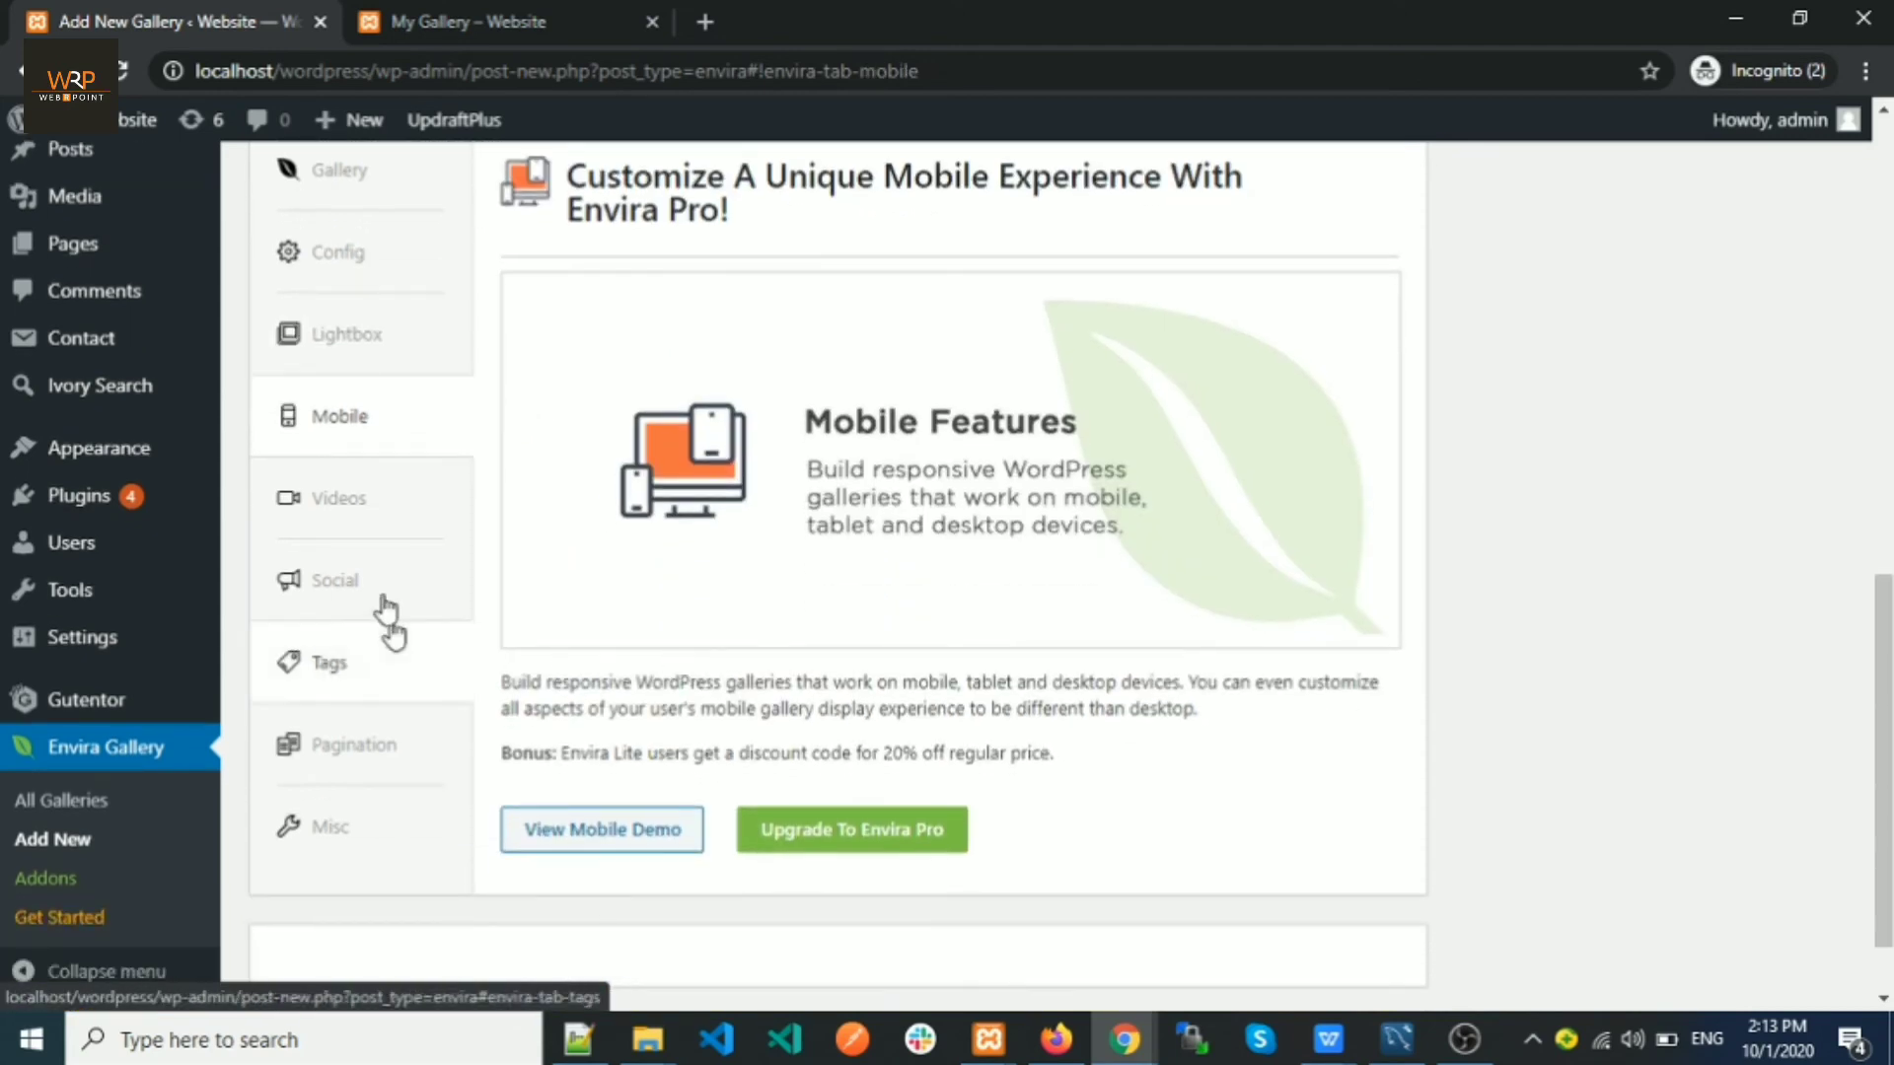
left_click(351, 515)
left_click(339, 759)
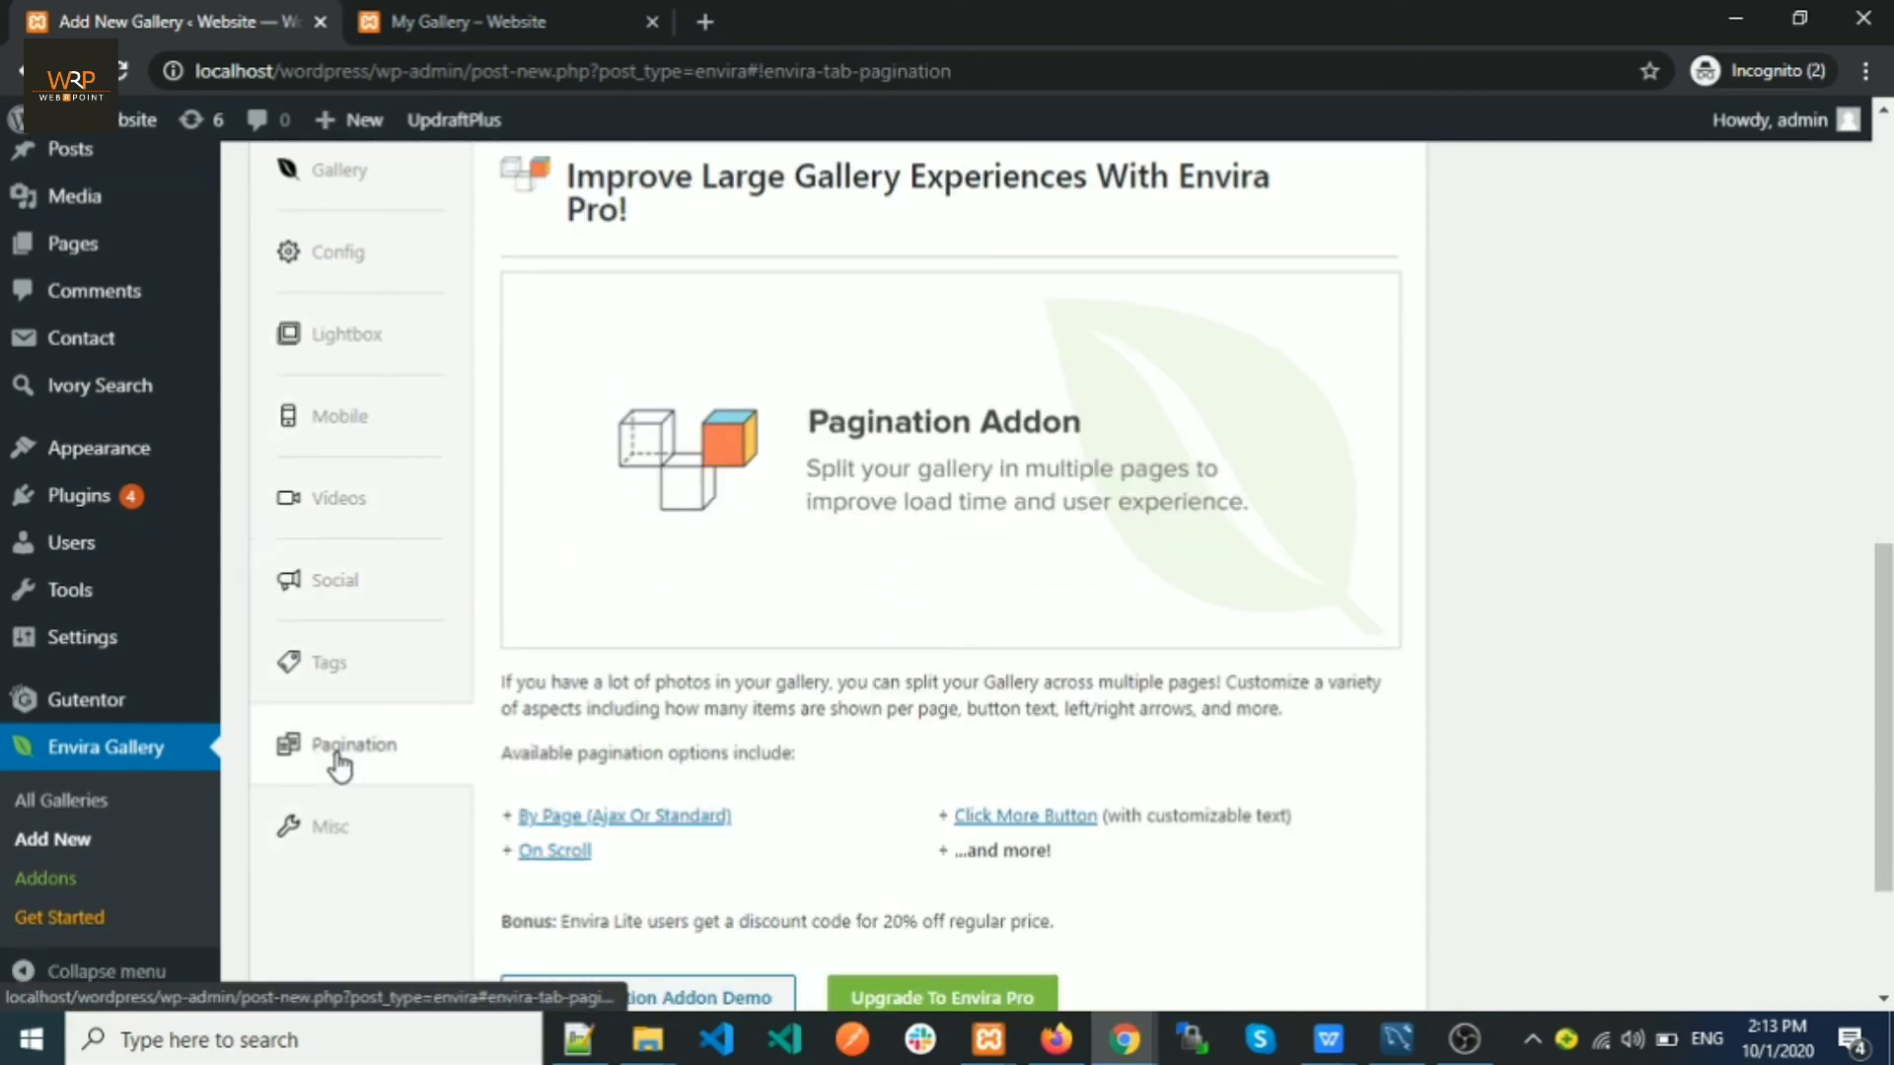
scroll(457, 531, "down", 1)
scroll(456, 531, "up", 4)
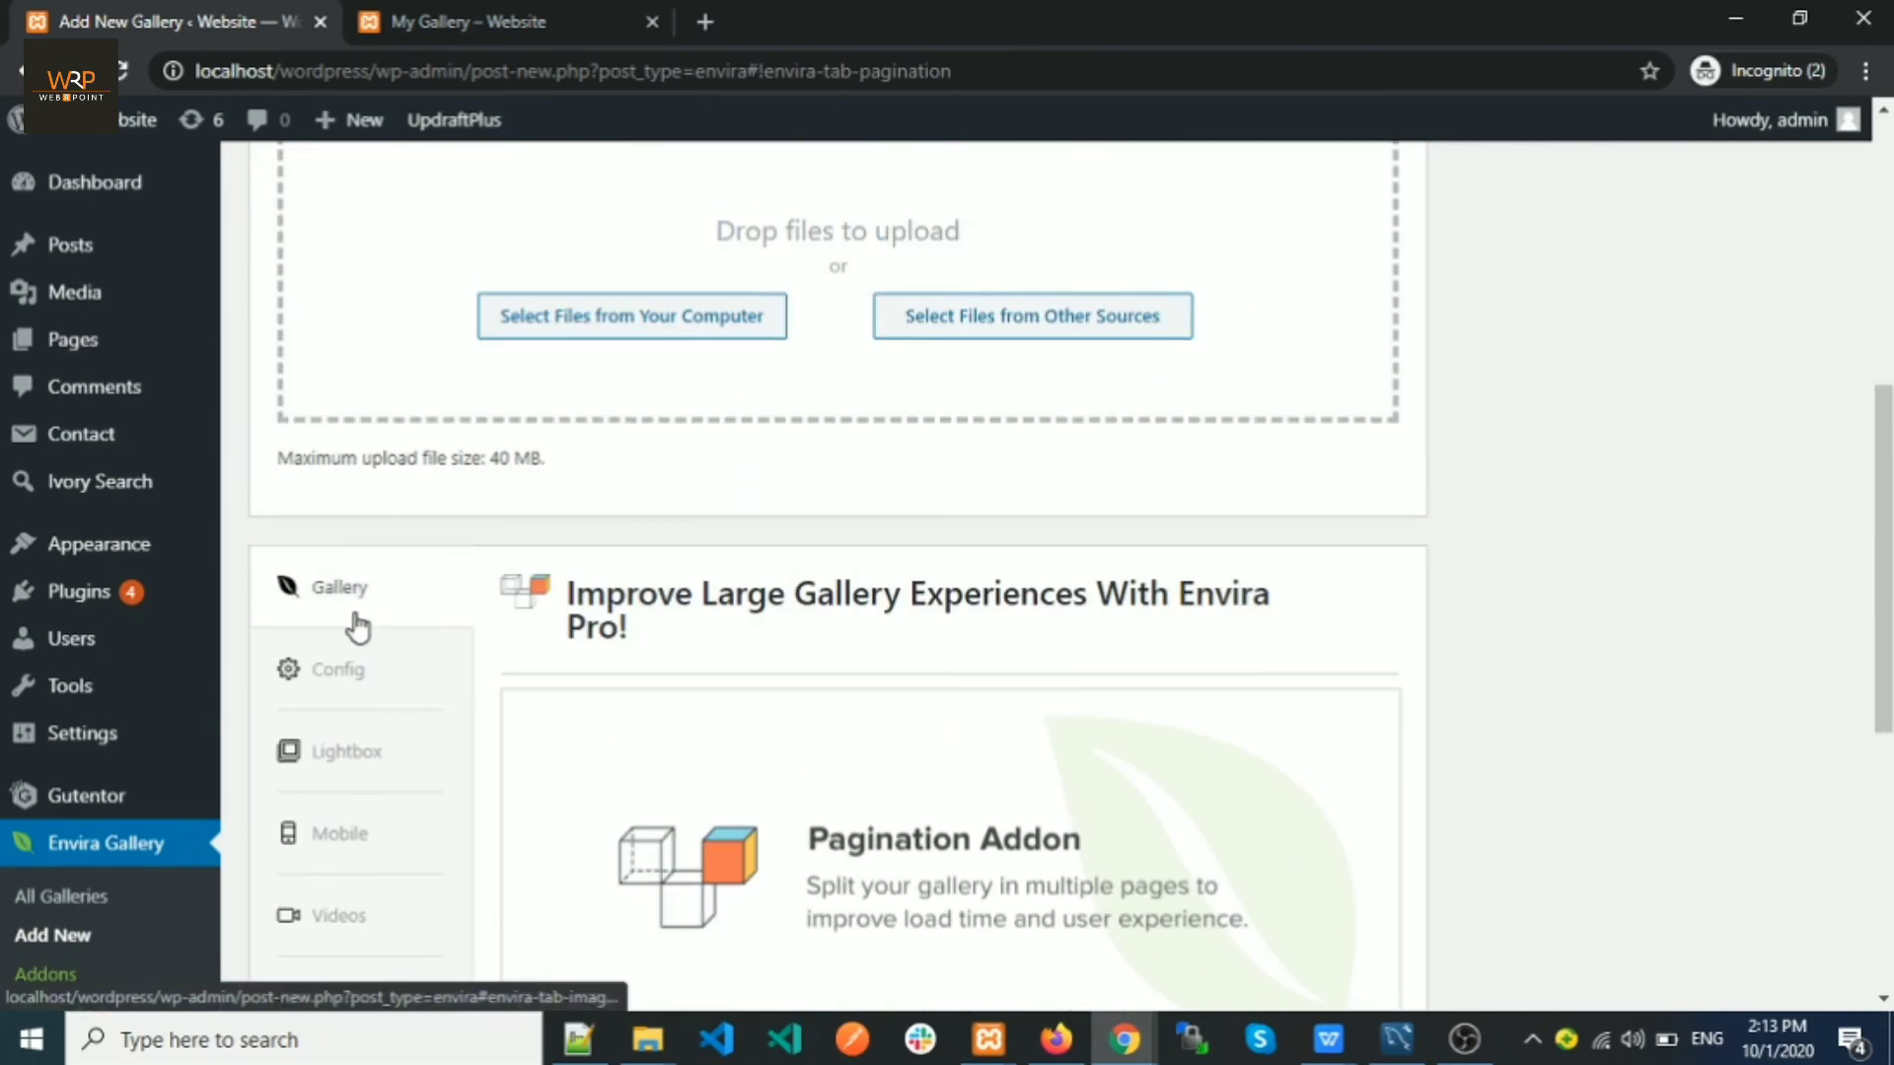
left_click(355, 617)
scroll(440, 512, "down", 3)
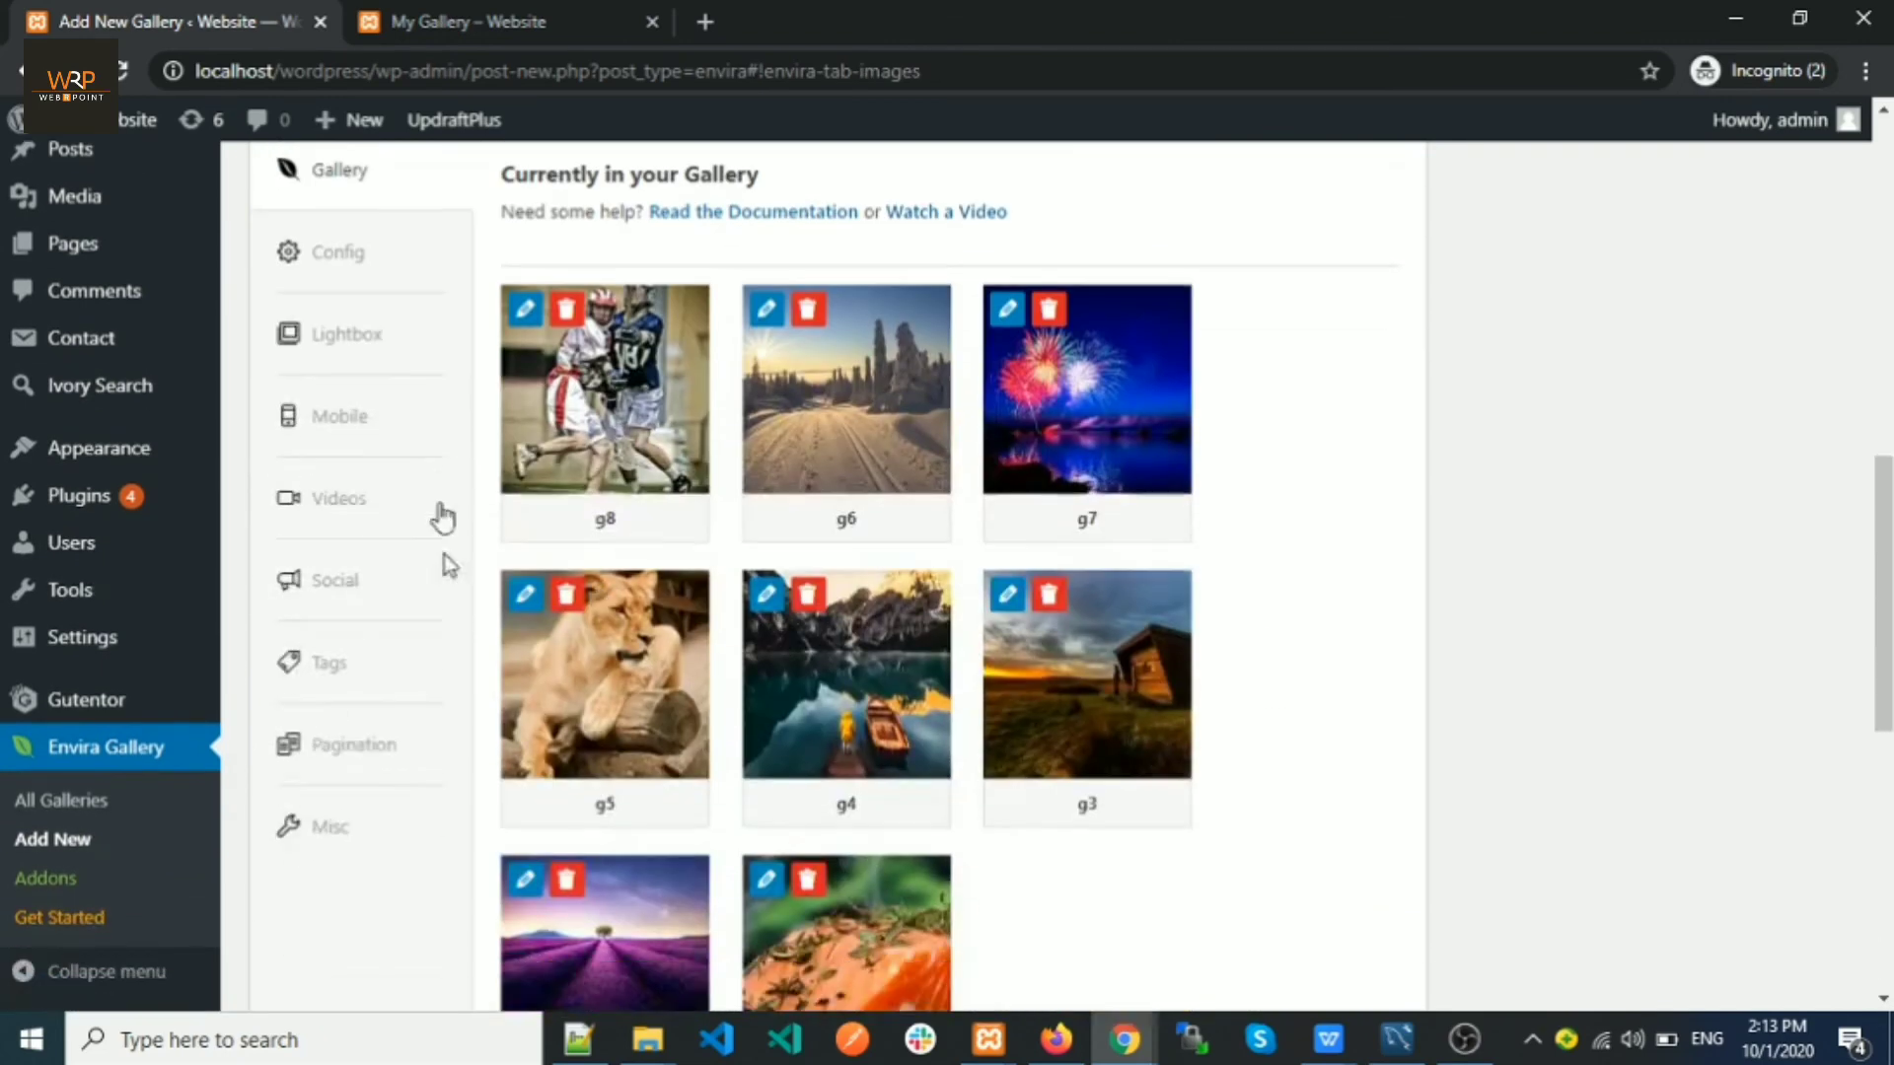
Step: Publish the Envira gallery under the title "gallery"
scroll(1586, 745, "up", 10)
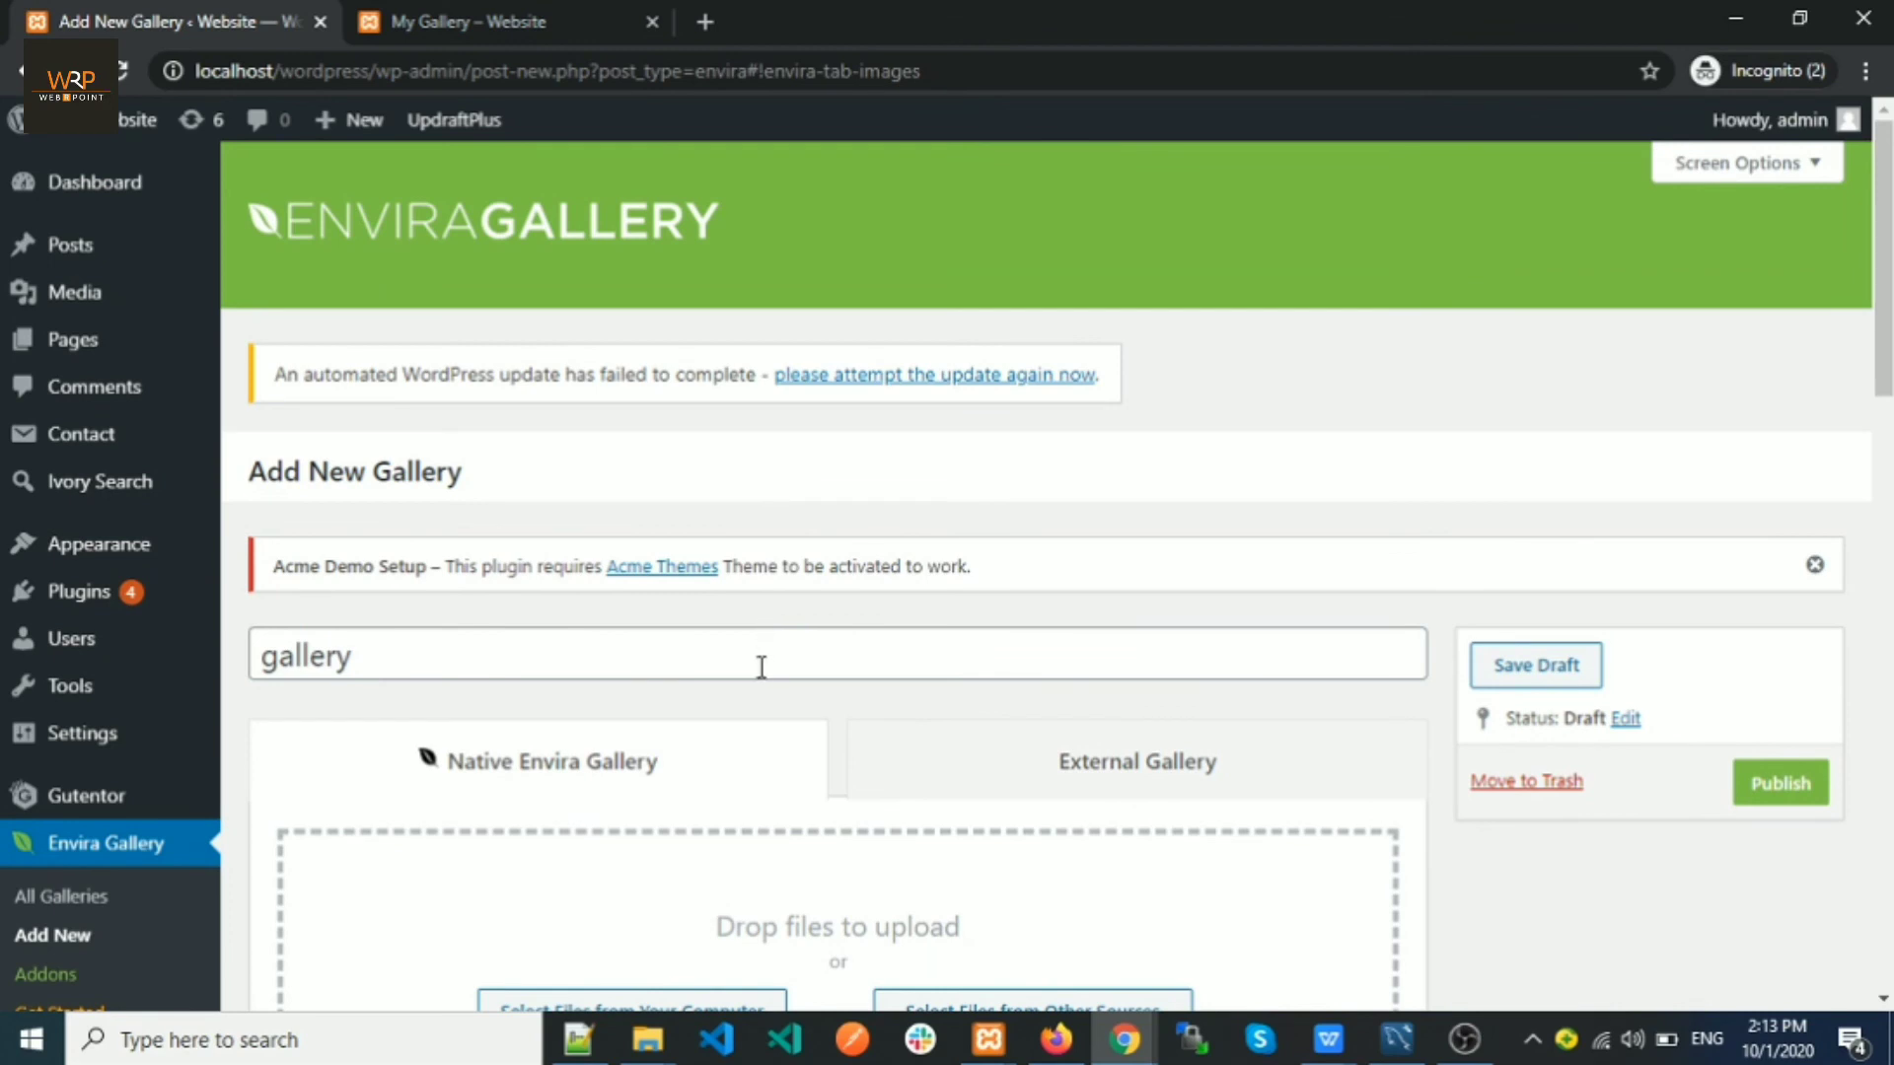
left_click(761, 666)
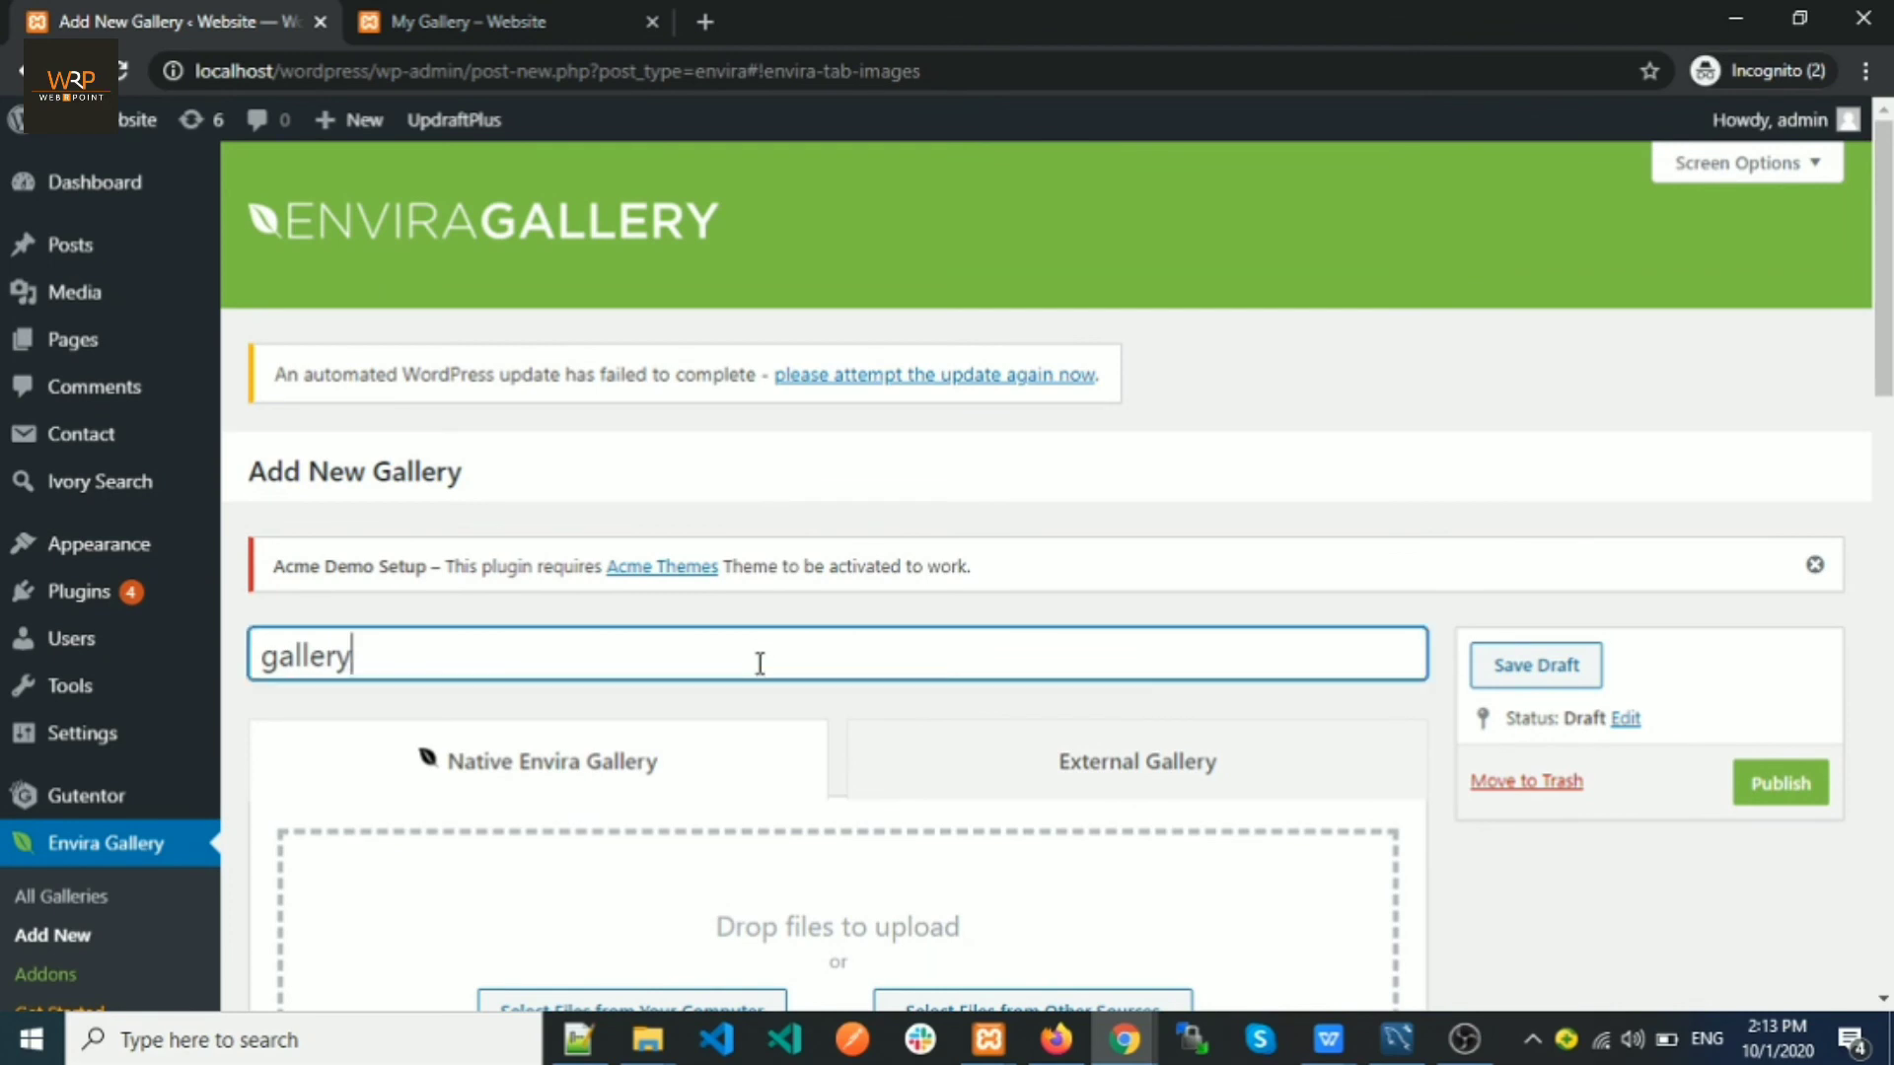
left_click(1815, 794)
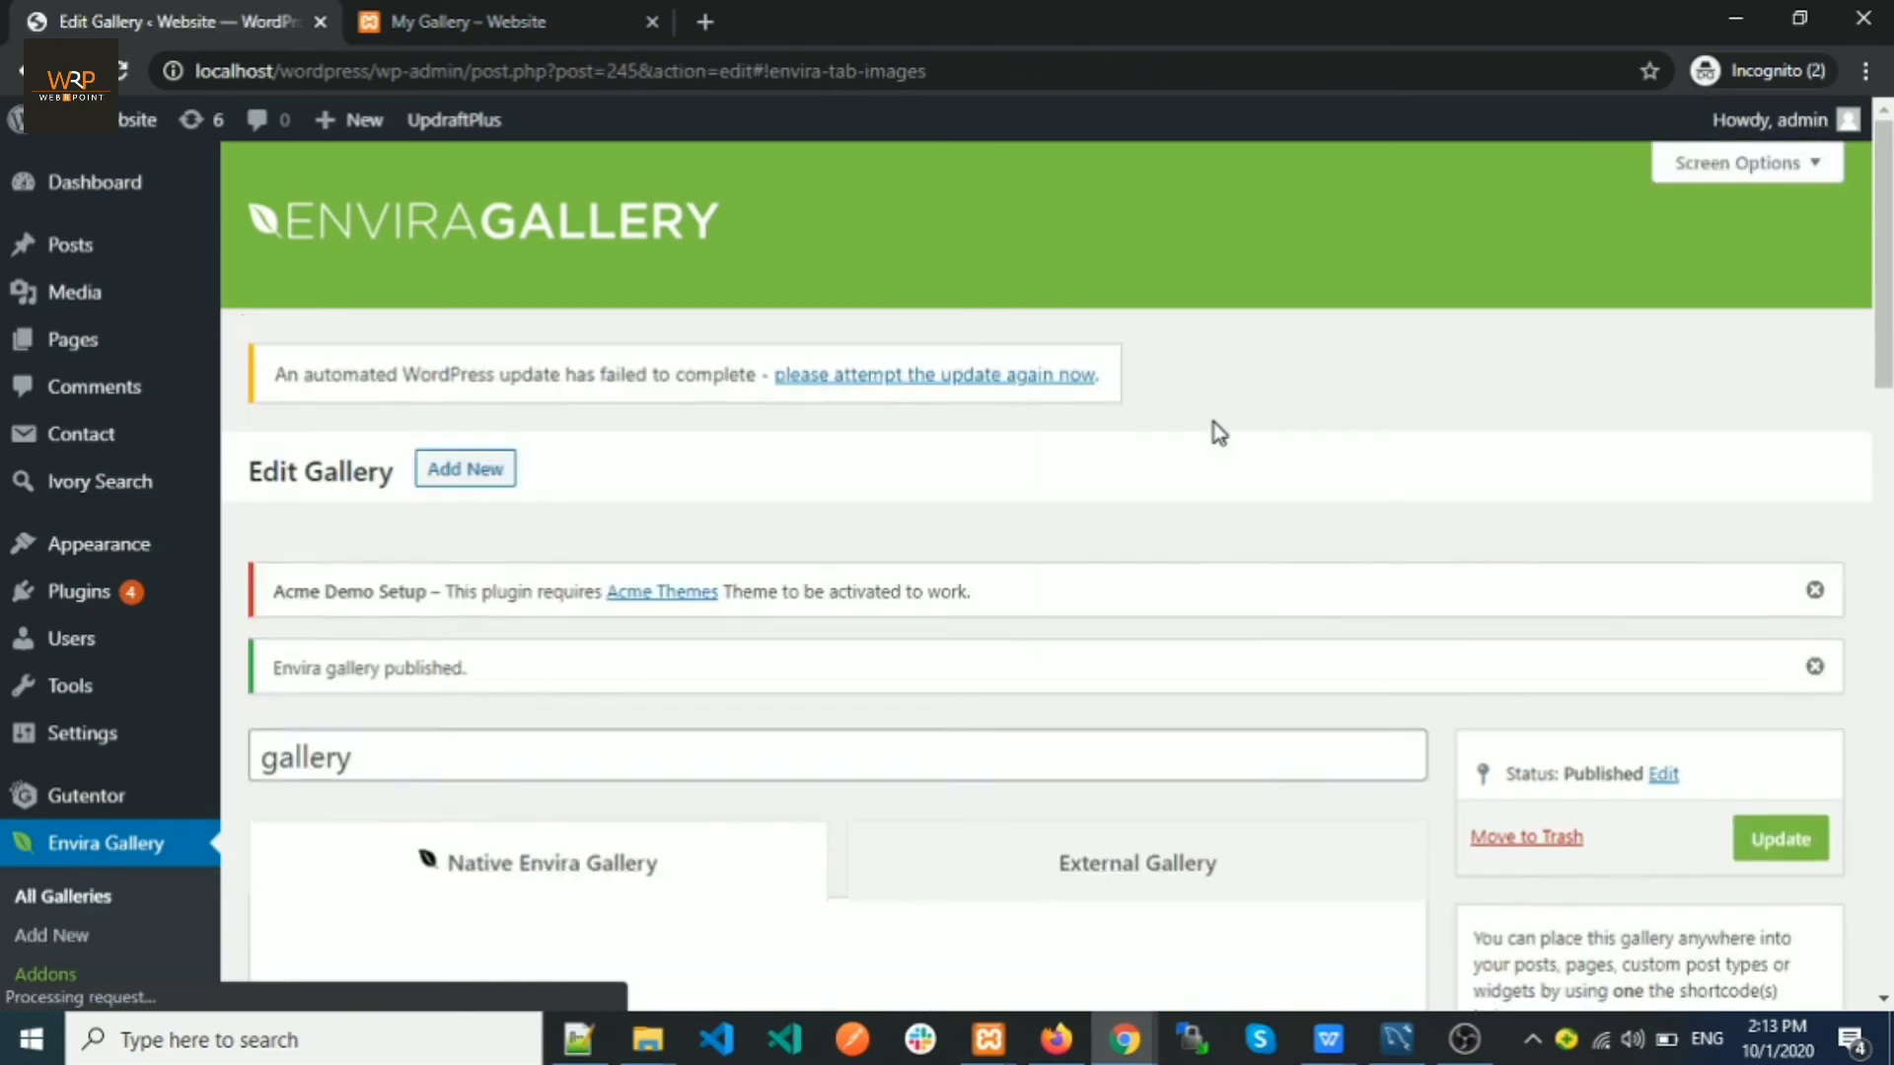
Step: Copy the published gallery's shortcode [envira-gallery id="245"]
scroll(1219, 434, "down", 6)
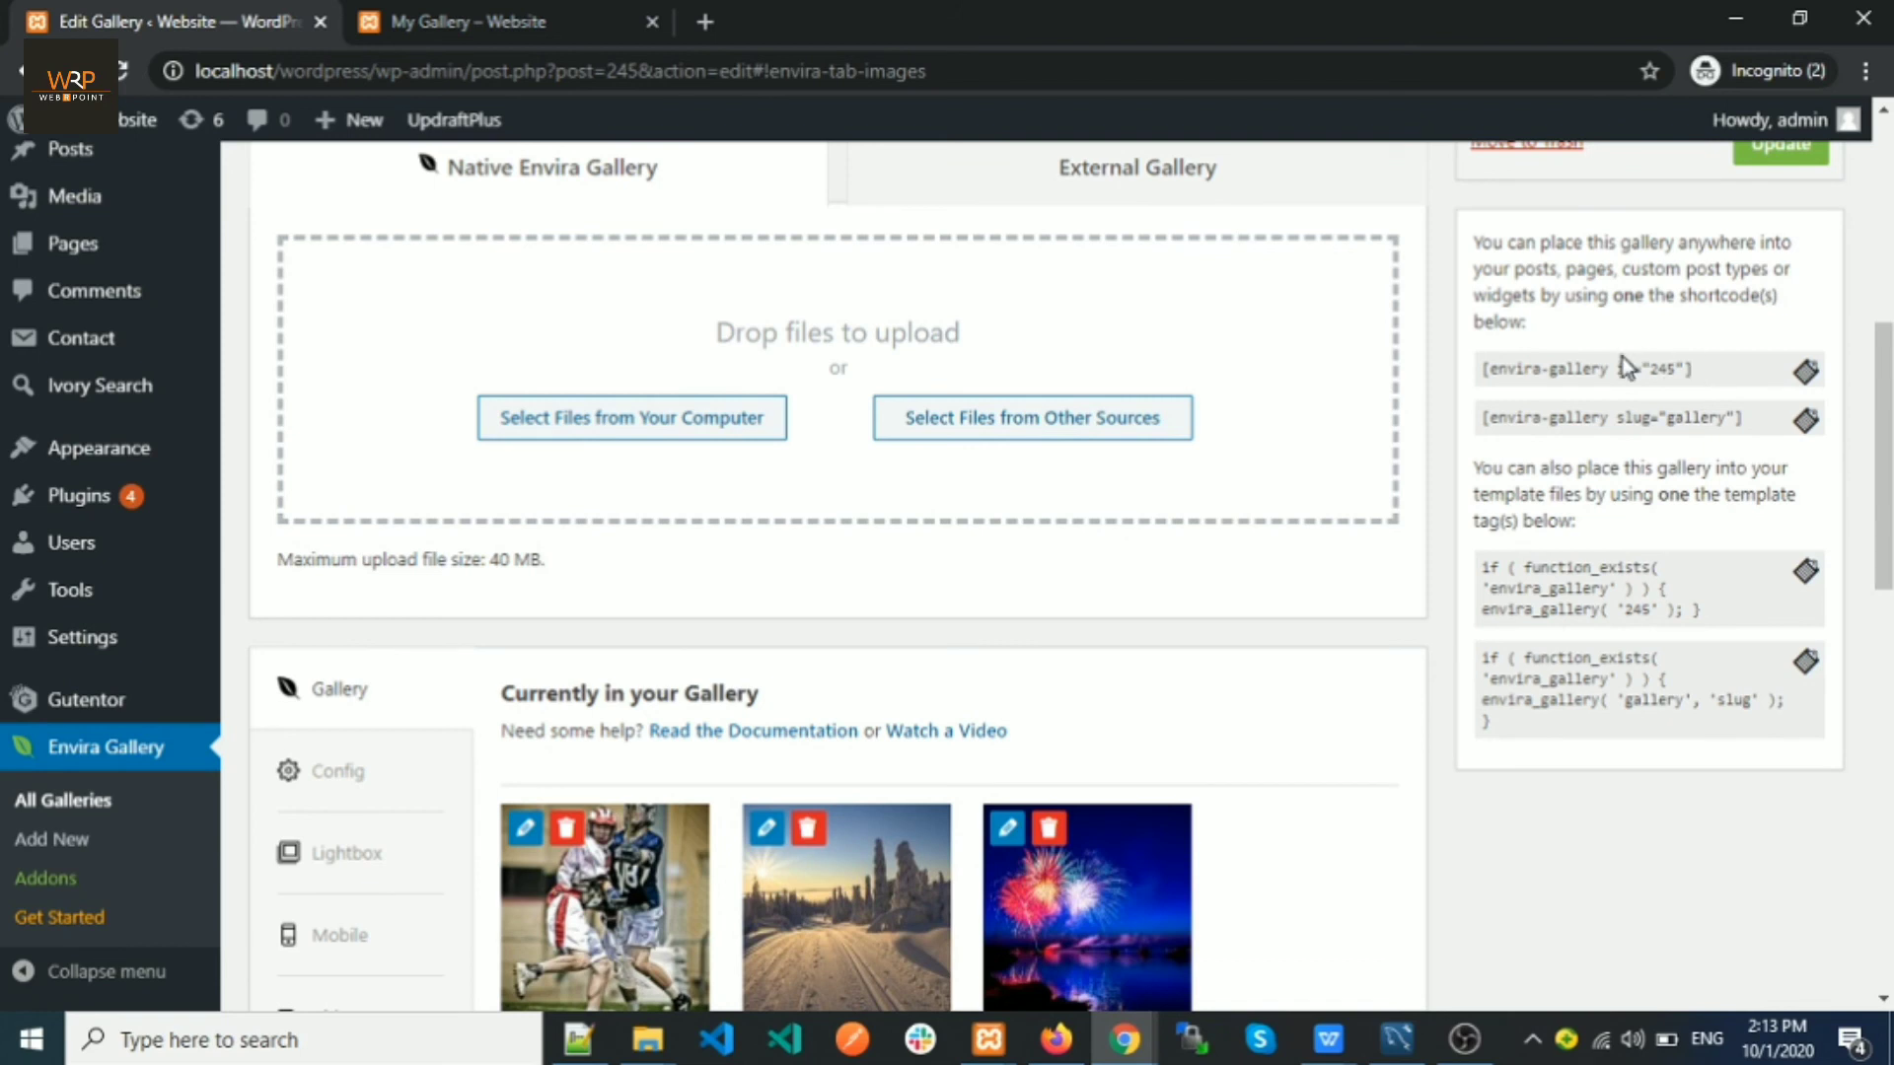
left_click(1623, 361)
triple_click(1627, 363)
key("ctrl+c")
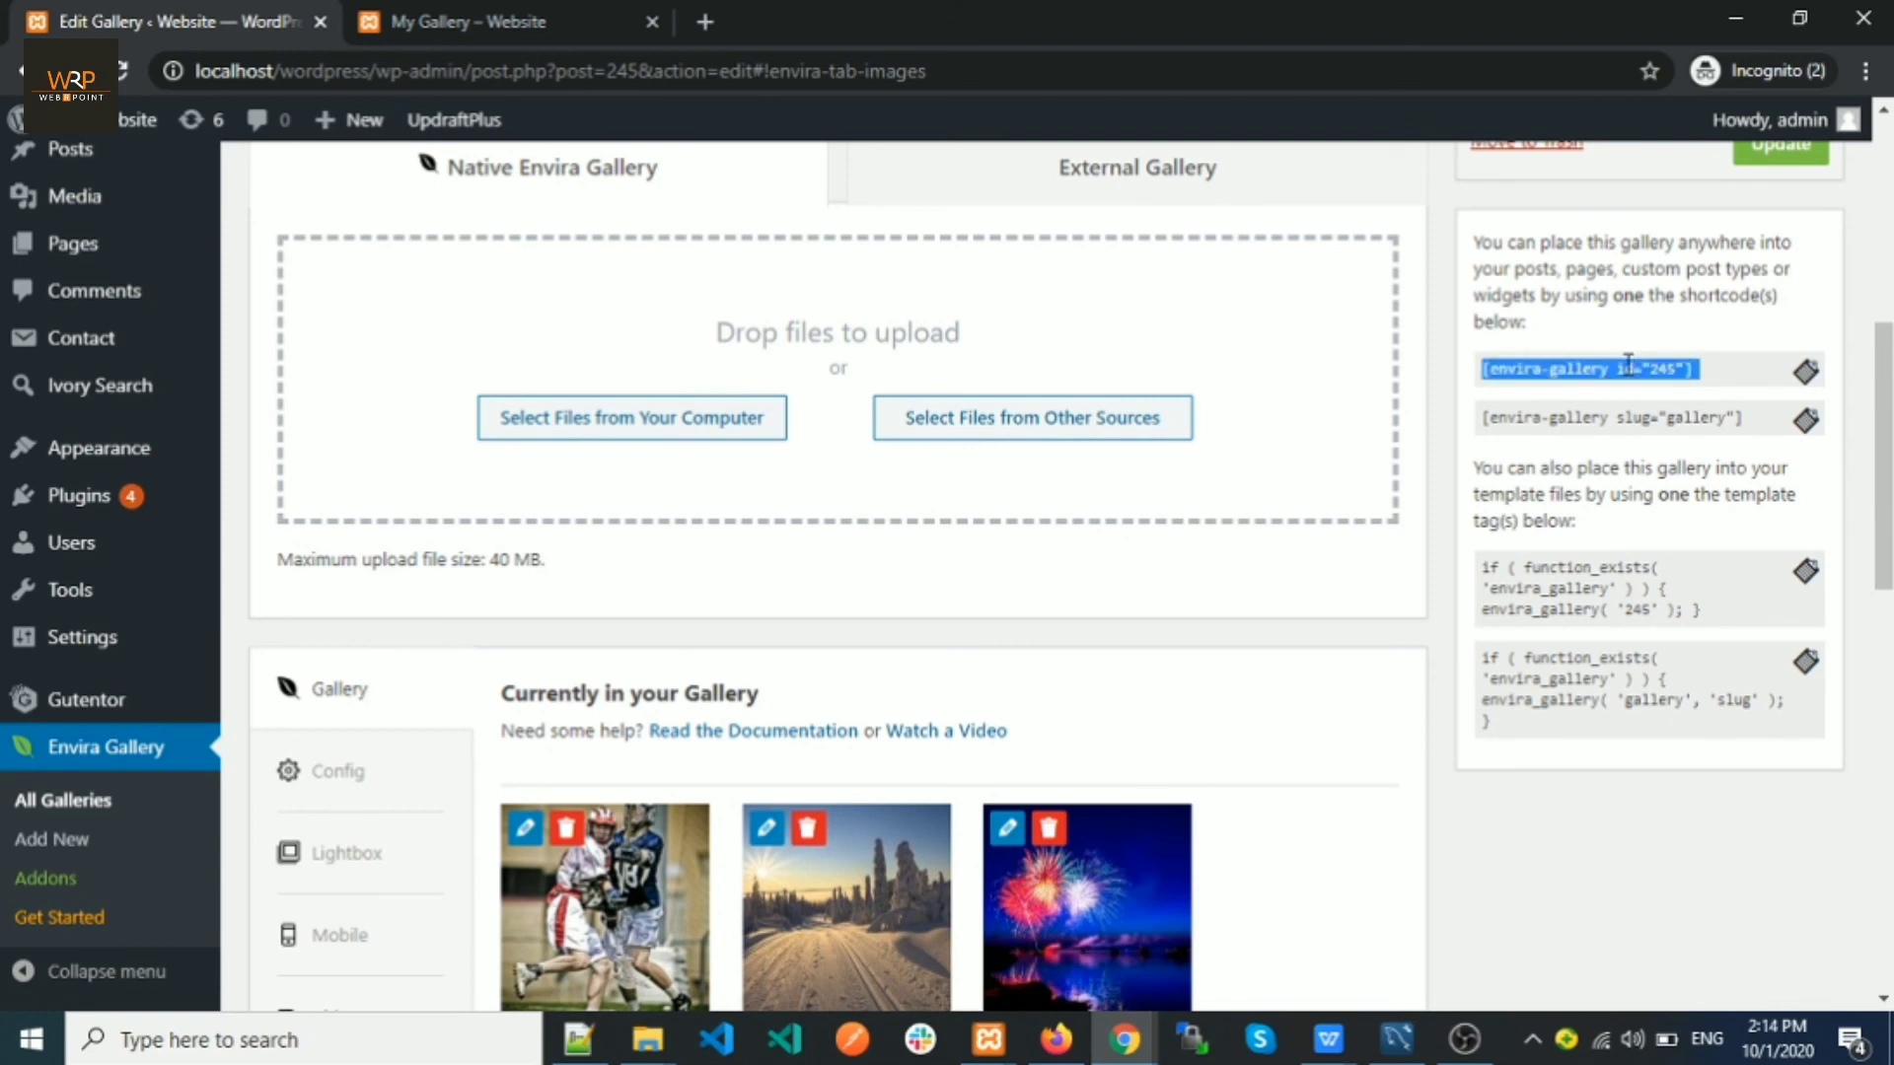
Step: Open the My Gallery page for editing and remove the standard Gallery block above the IMAGE GALLERY heading
left_click(414, 21)
left_click(119, 79)
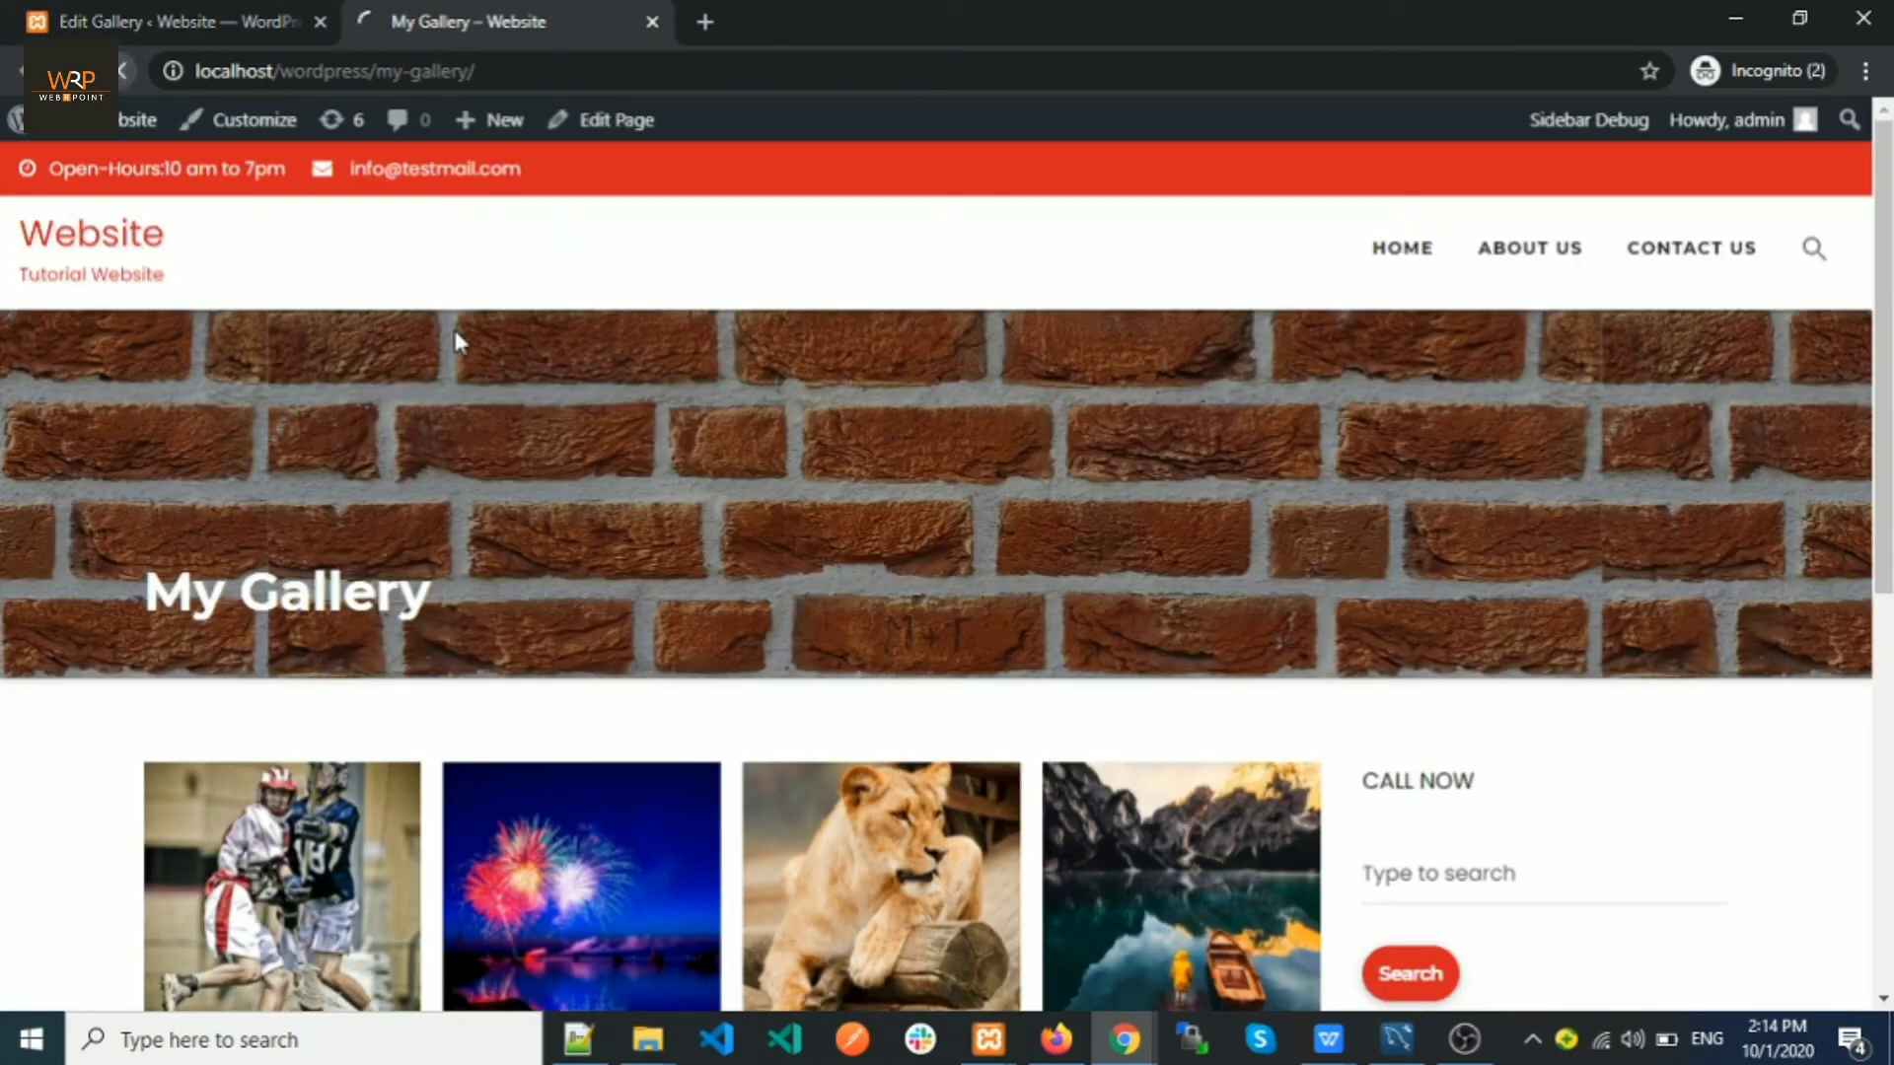
left_click(621, 122)
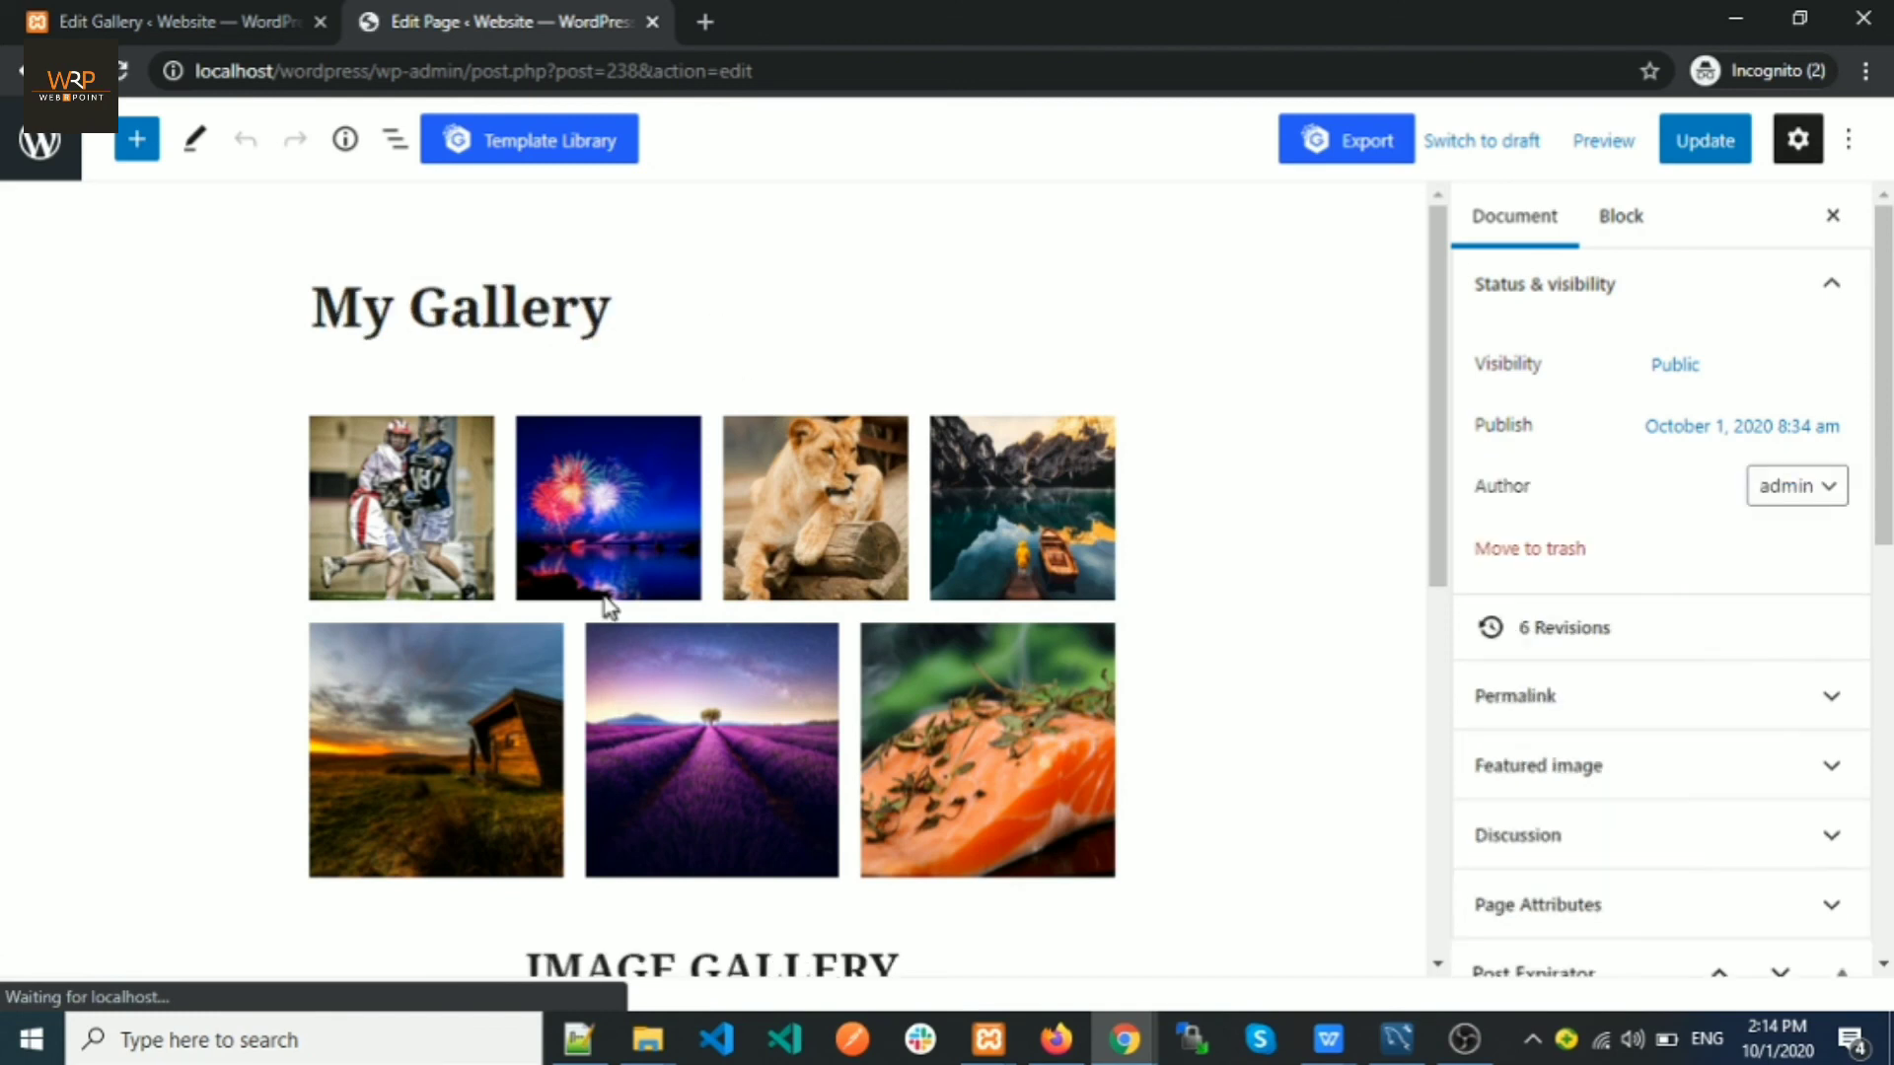
left_click(600, 459)
left_click(557, 370)
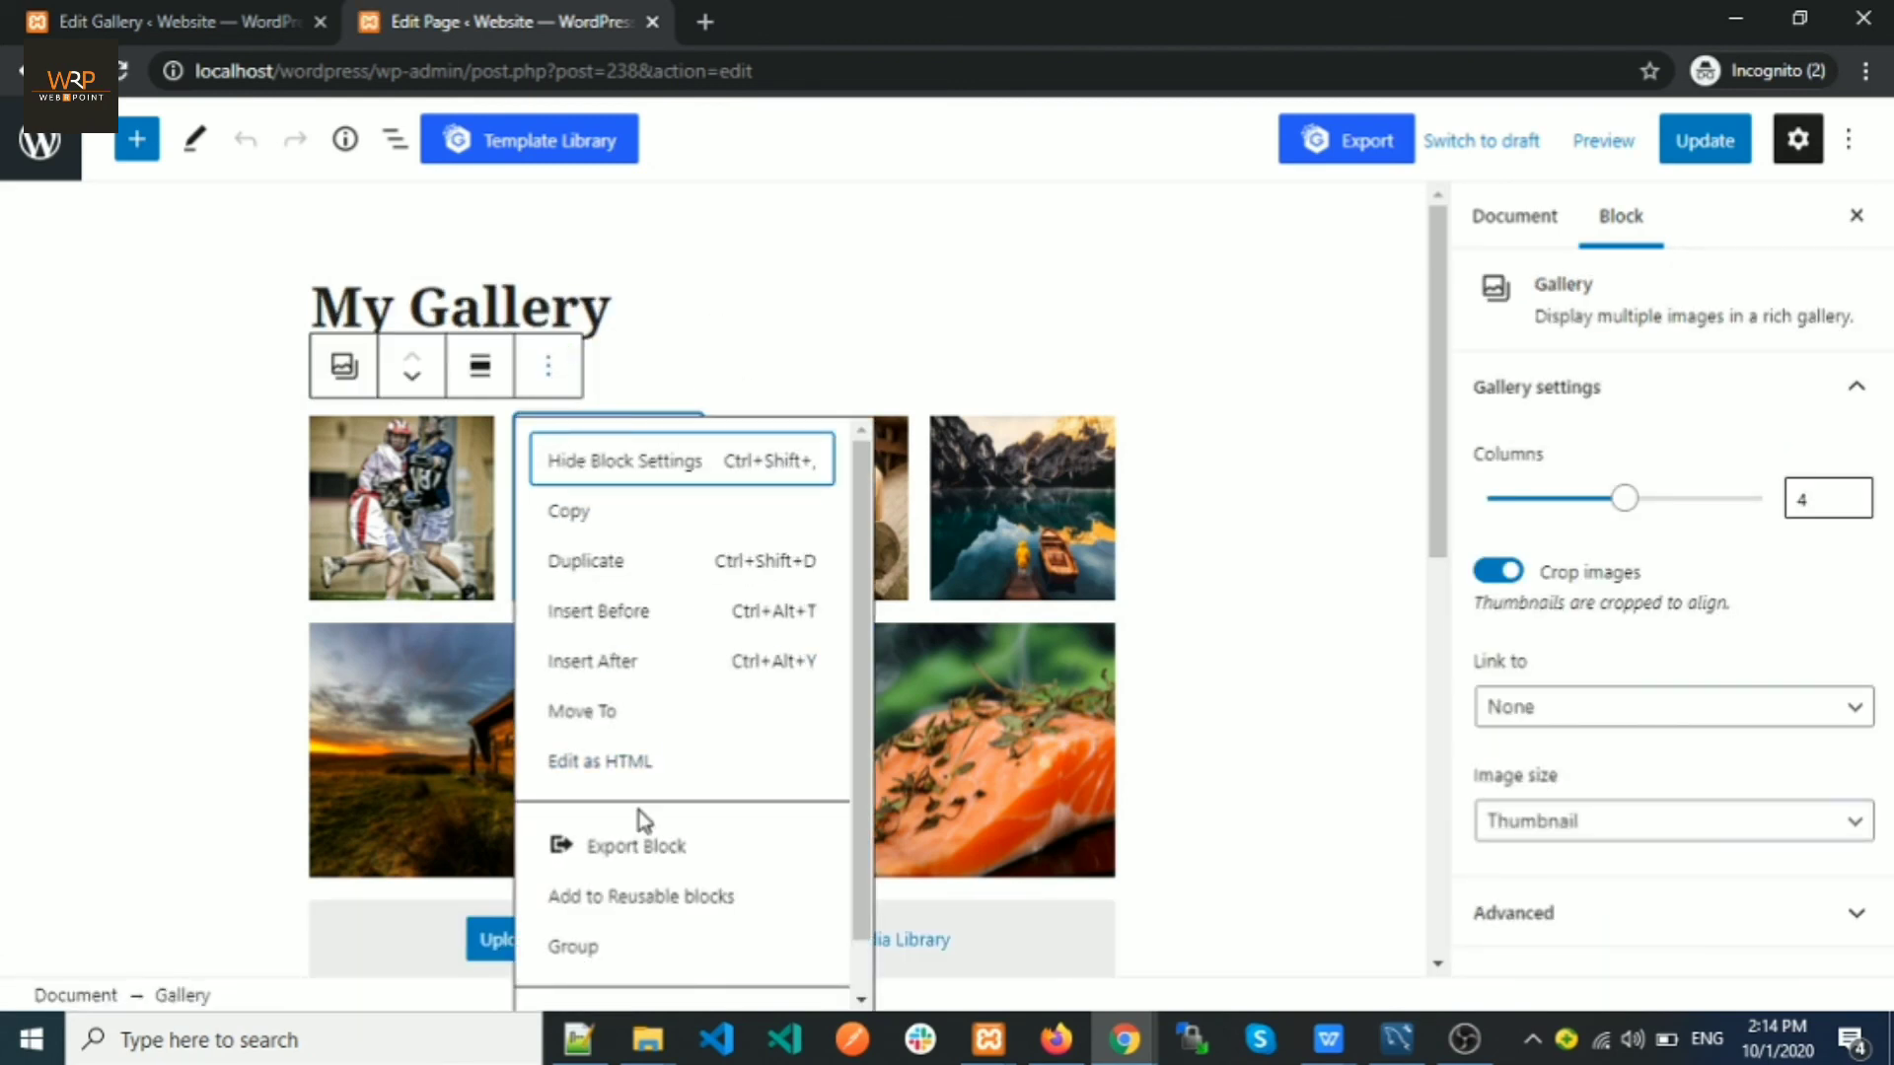
scroll(613, 740, "down", 1)
left_click(610, 984)
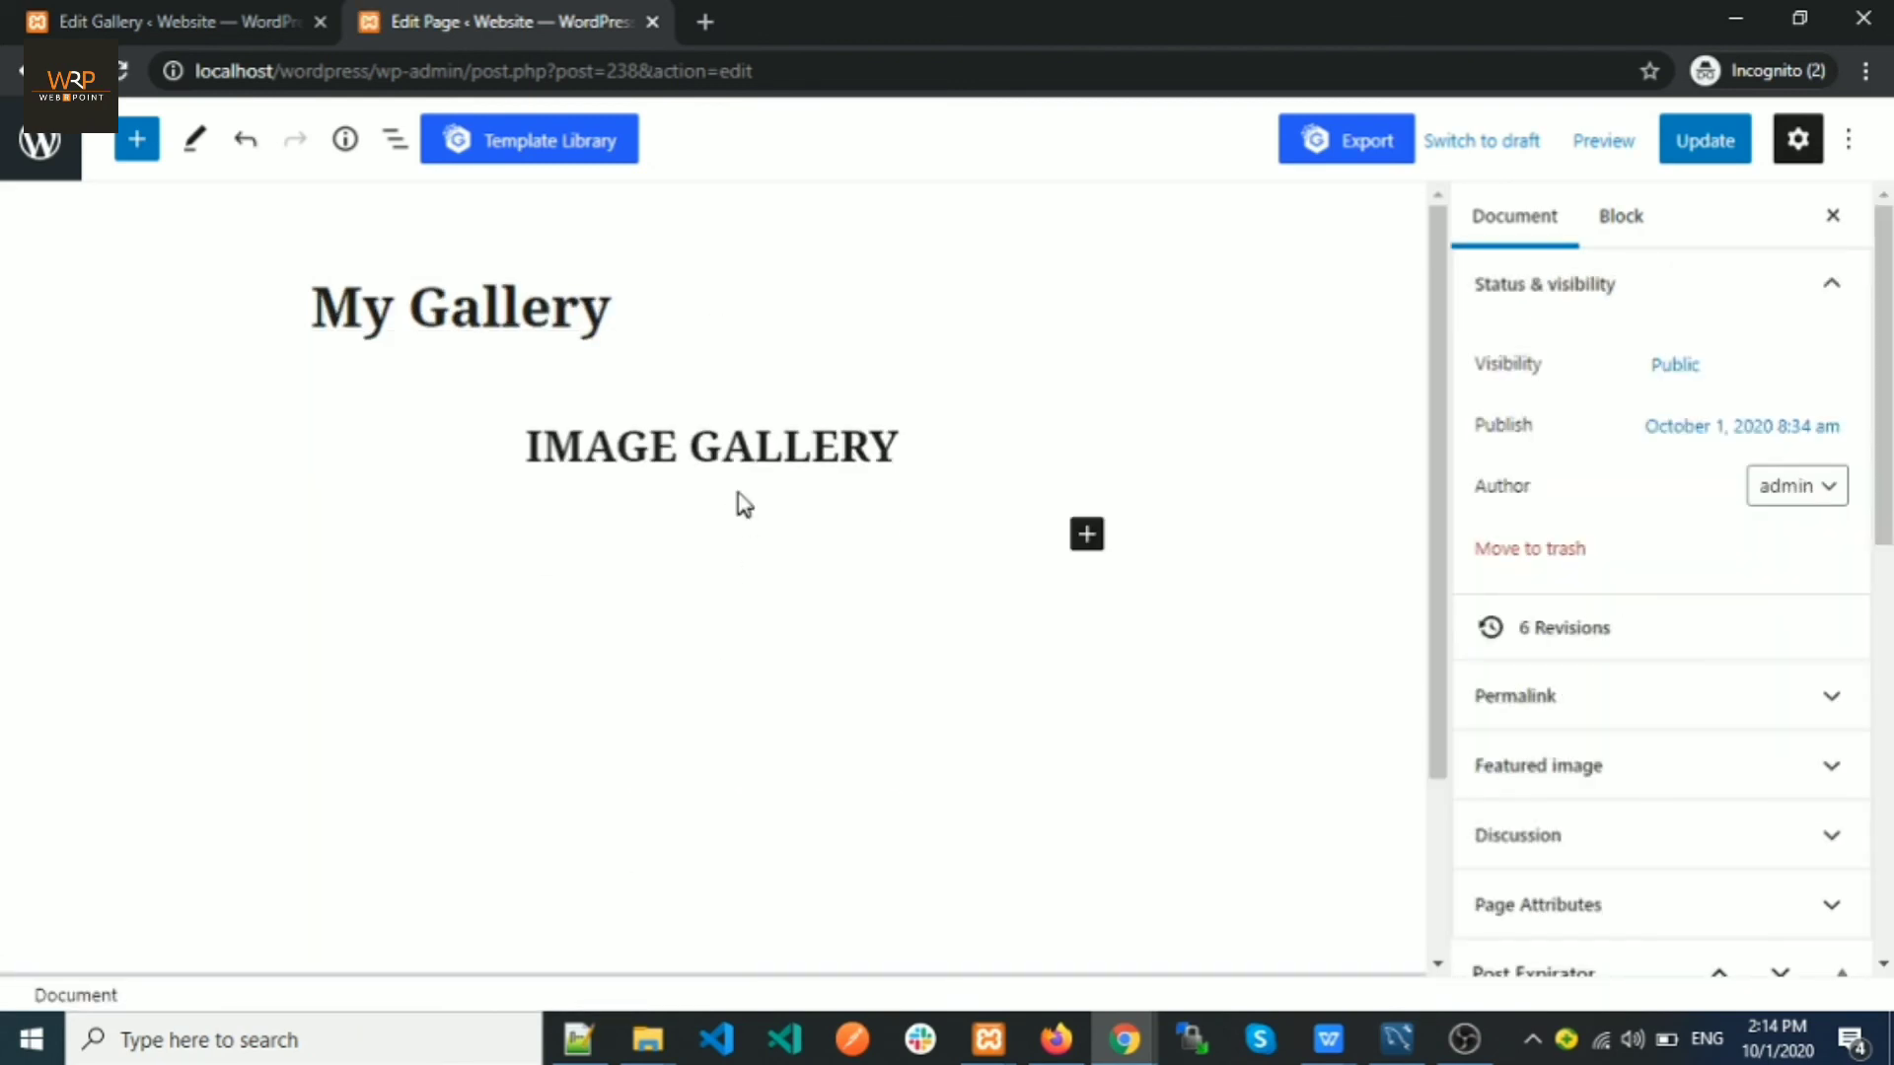
Step: Add a Shortcode block below the IMAGE GALLERY heading containing [envira-gallery id="245"], and update the page
left_click(1086, 533)
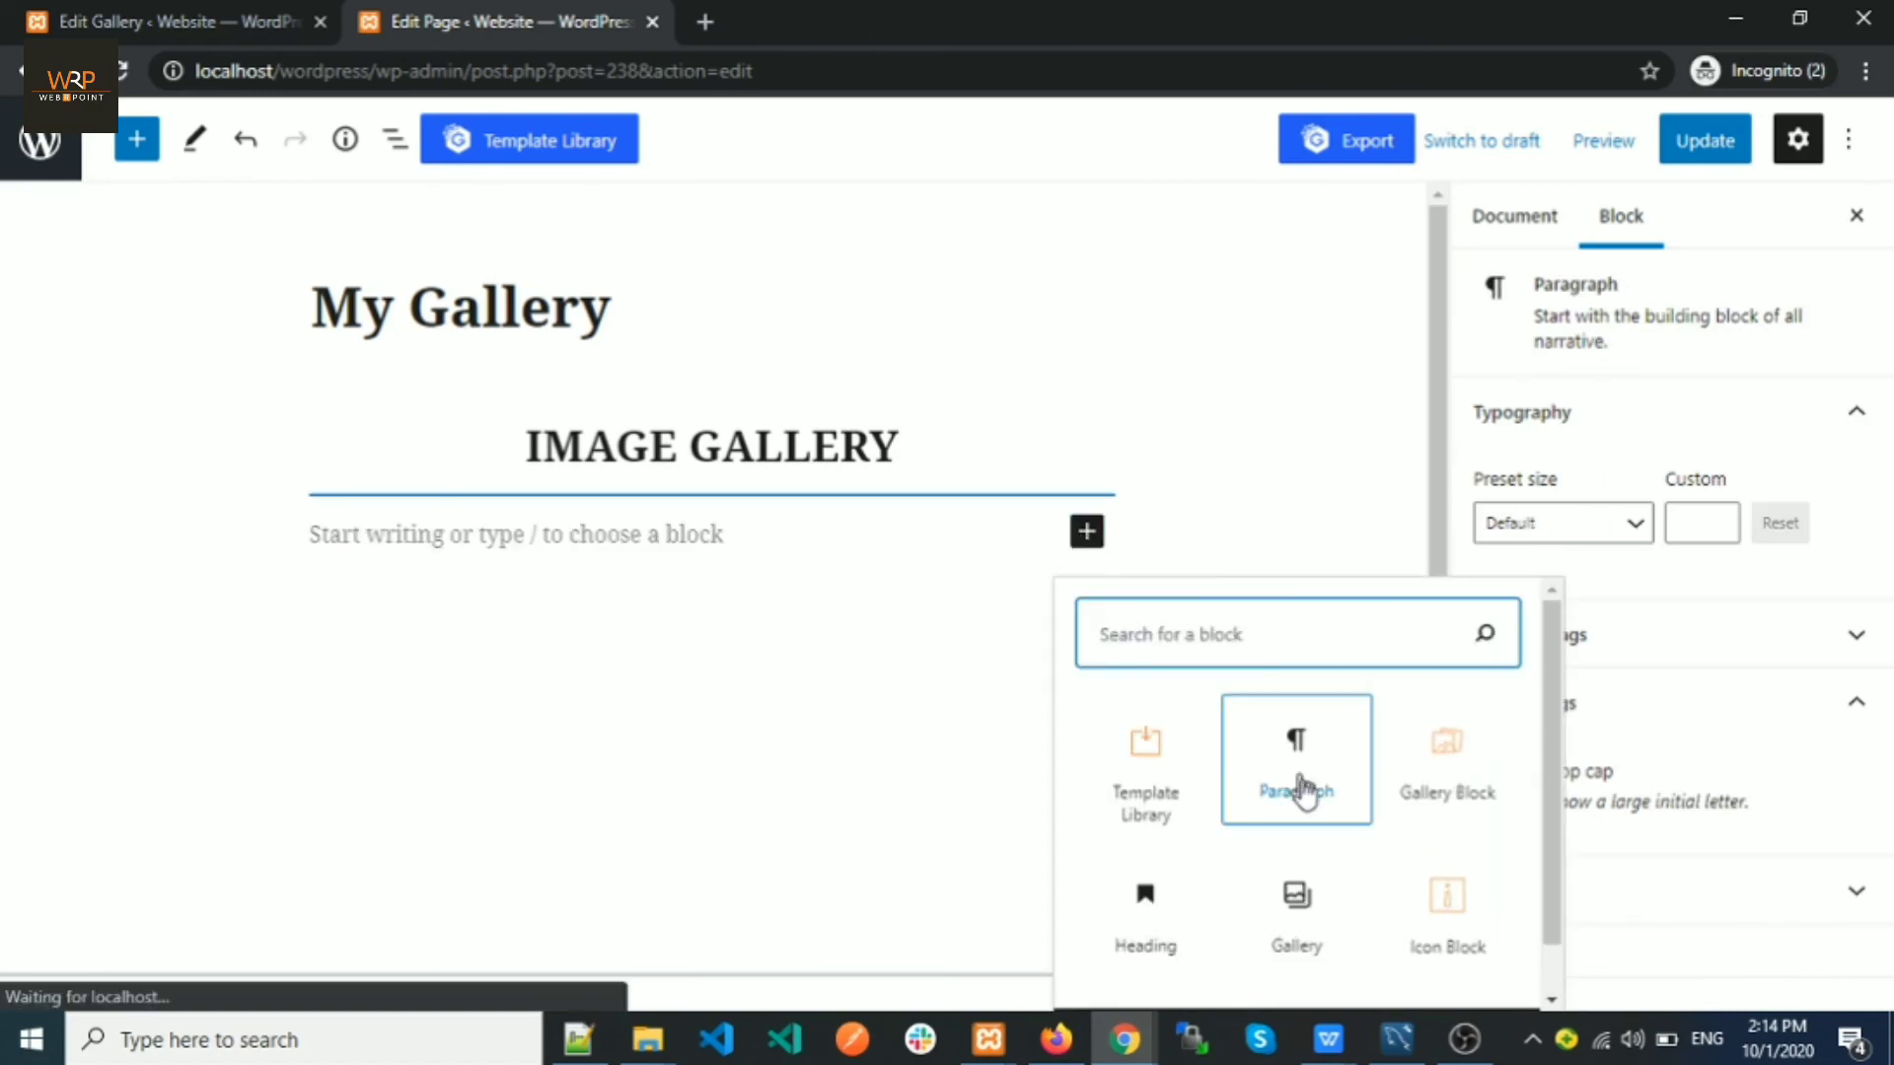
type("shor")
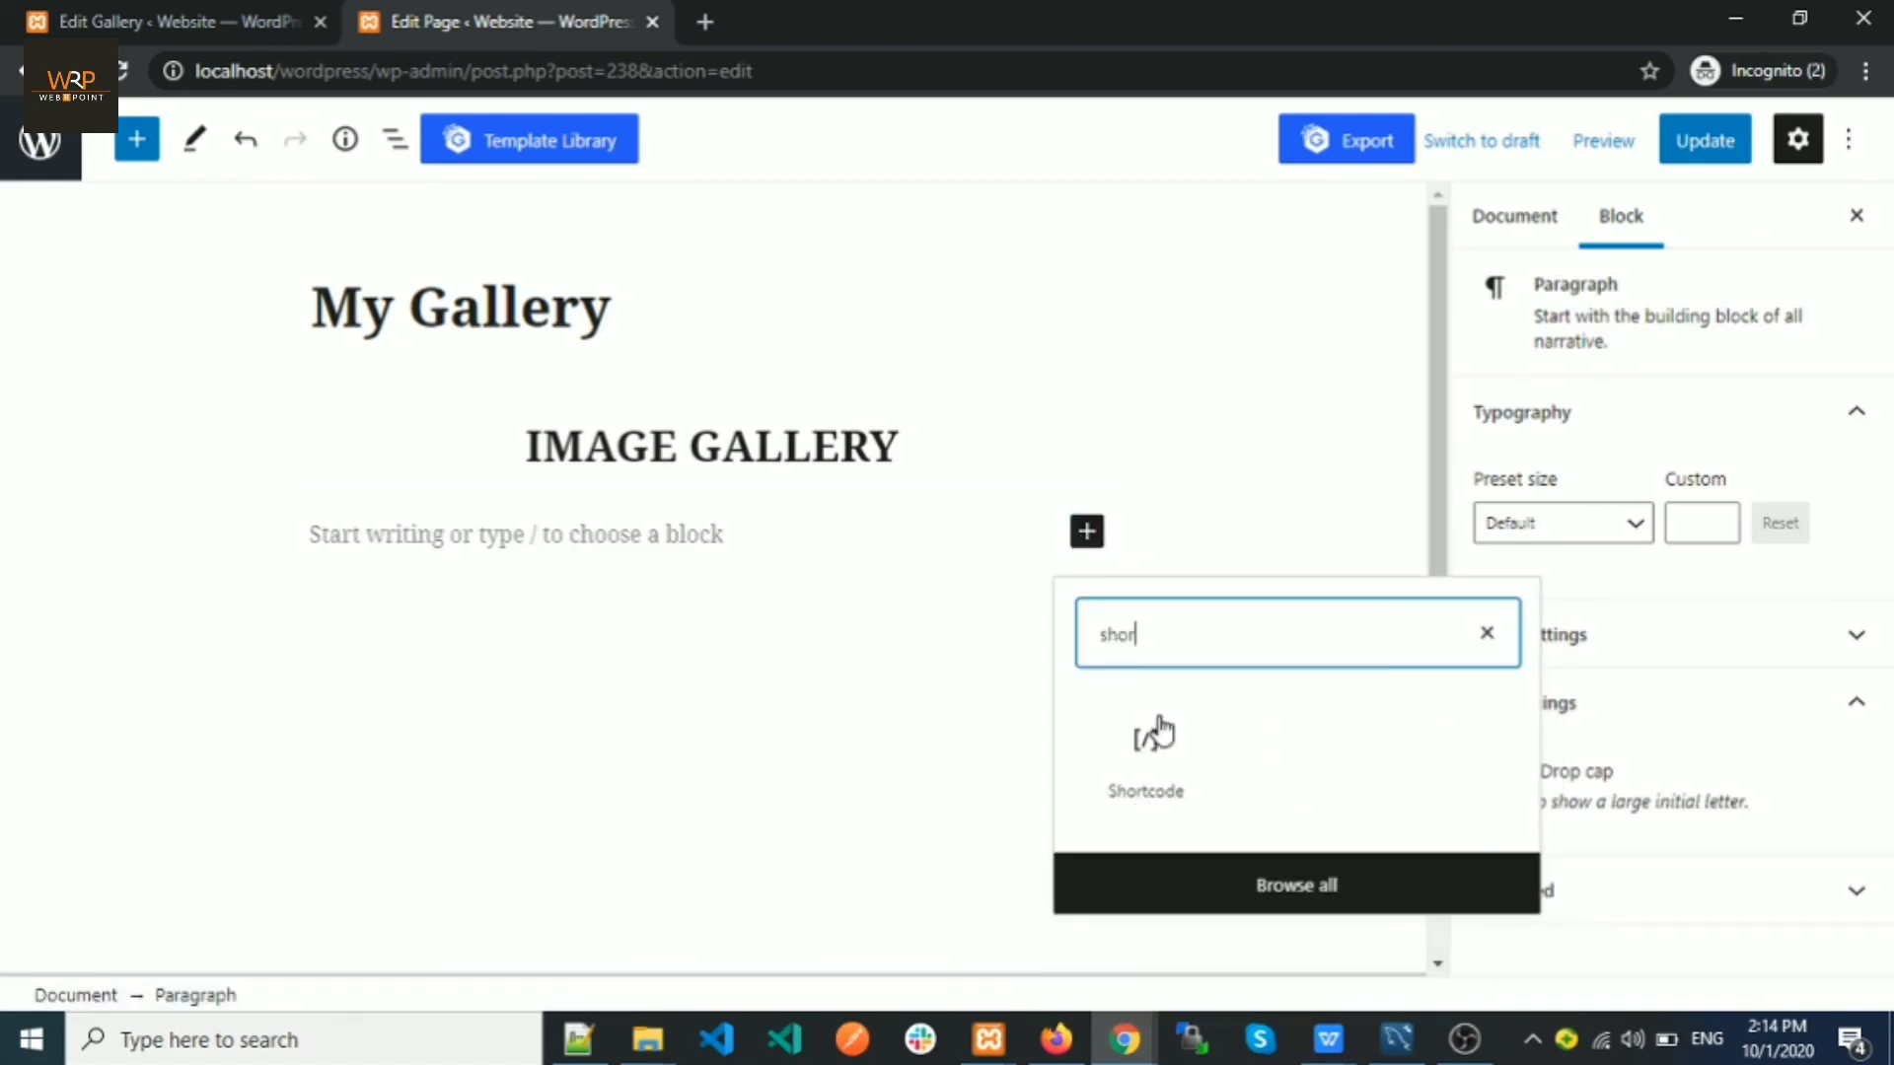
left_click(1154, 737)
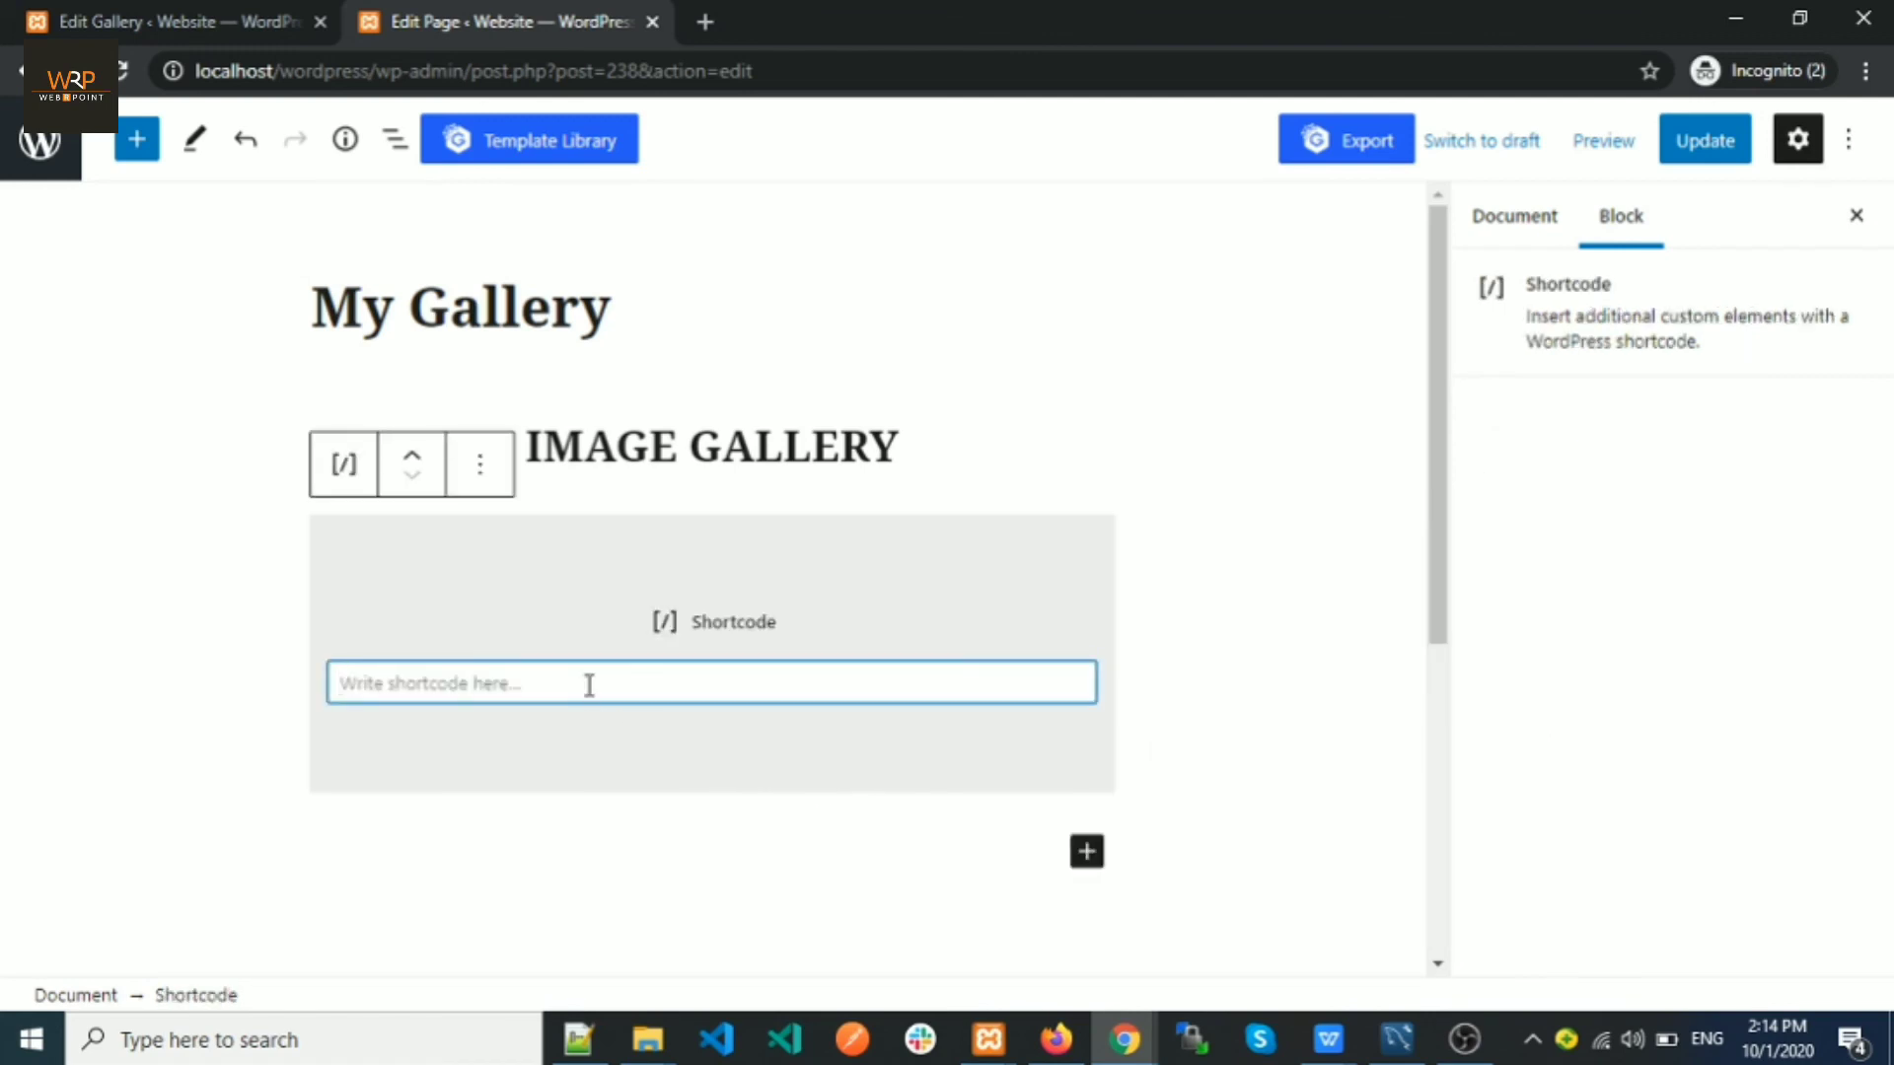
key("ctrl+v")
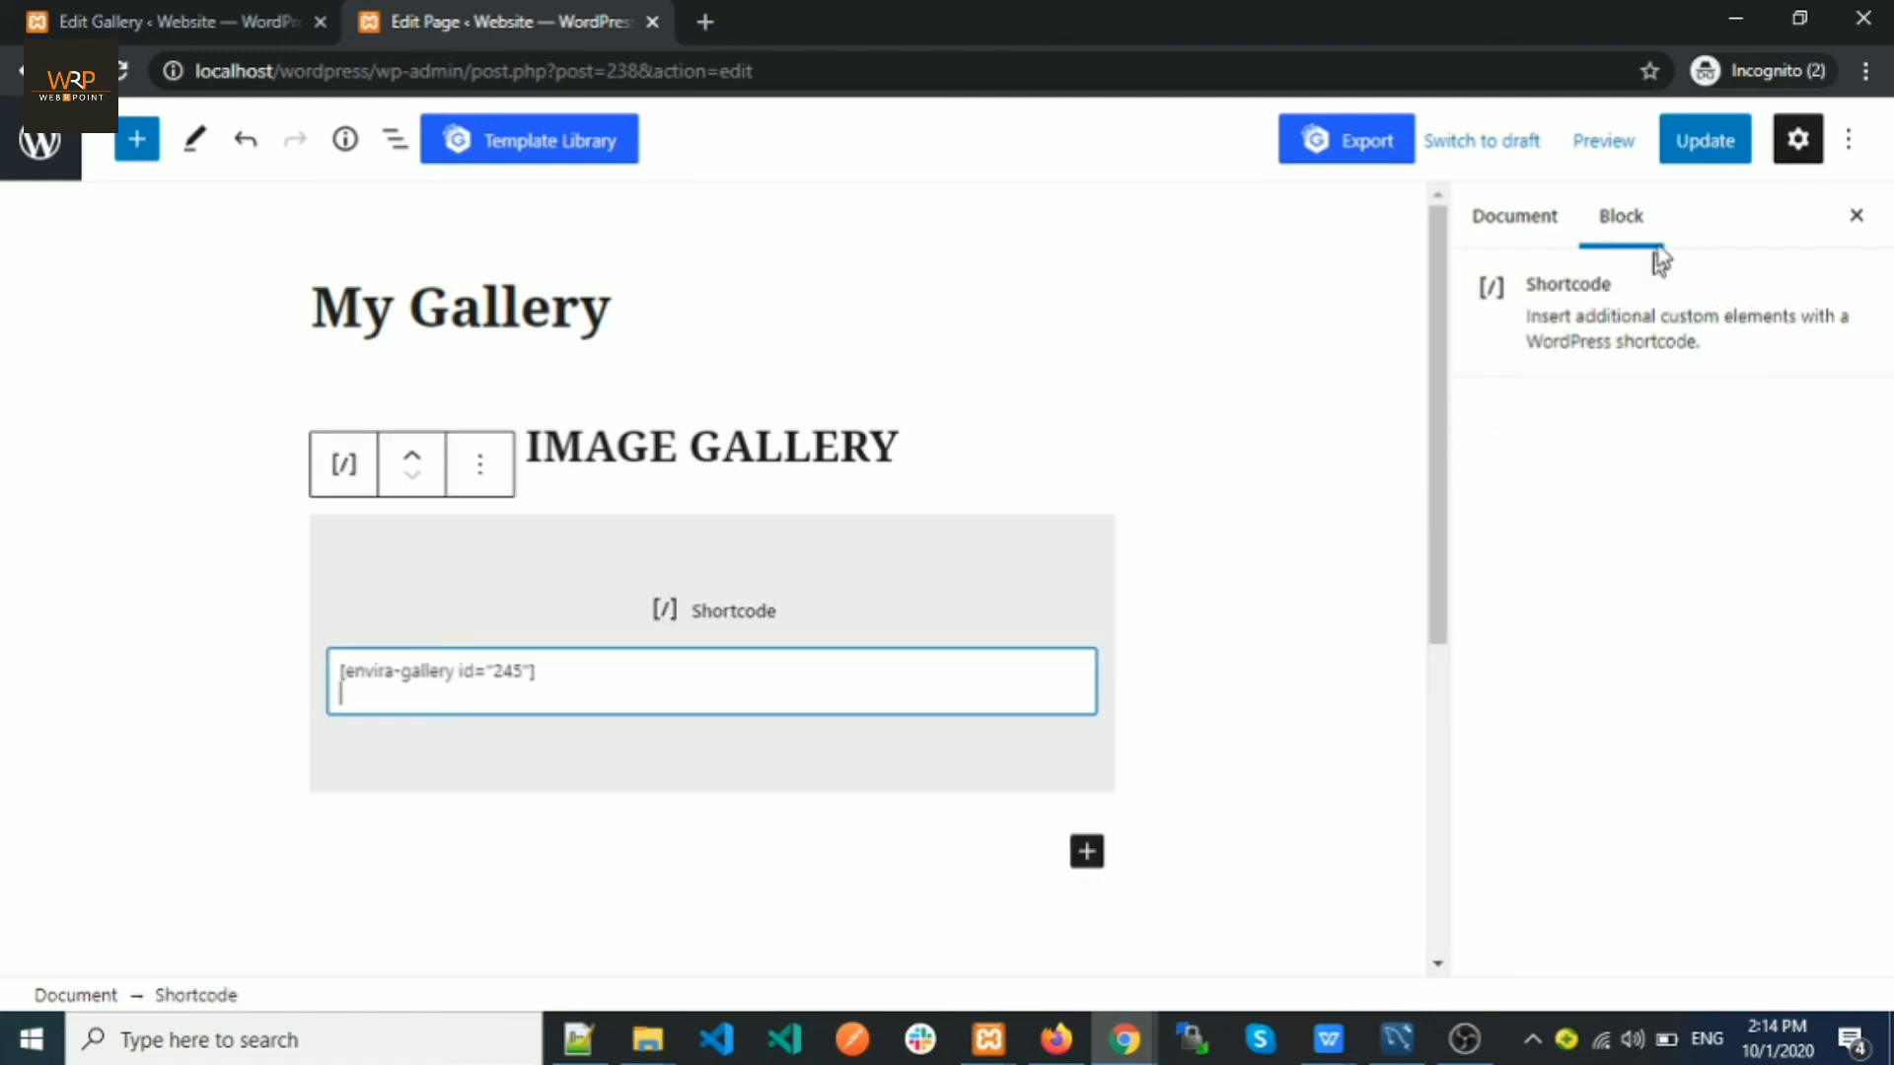
left_click(1716, 140)
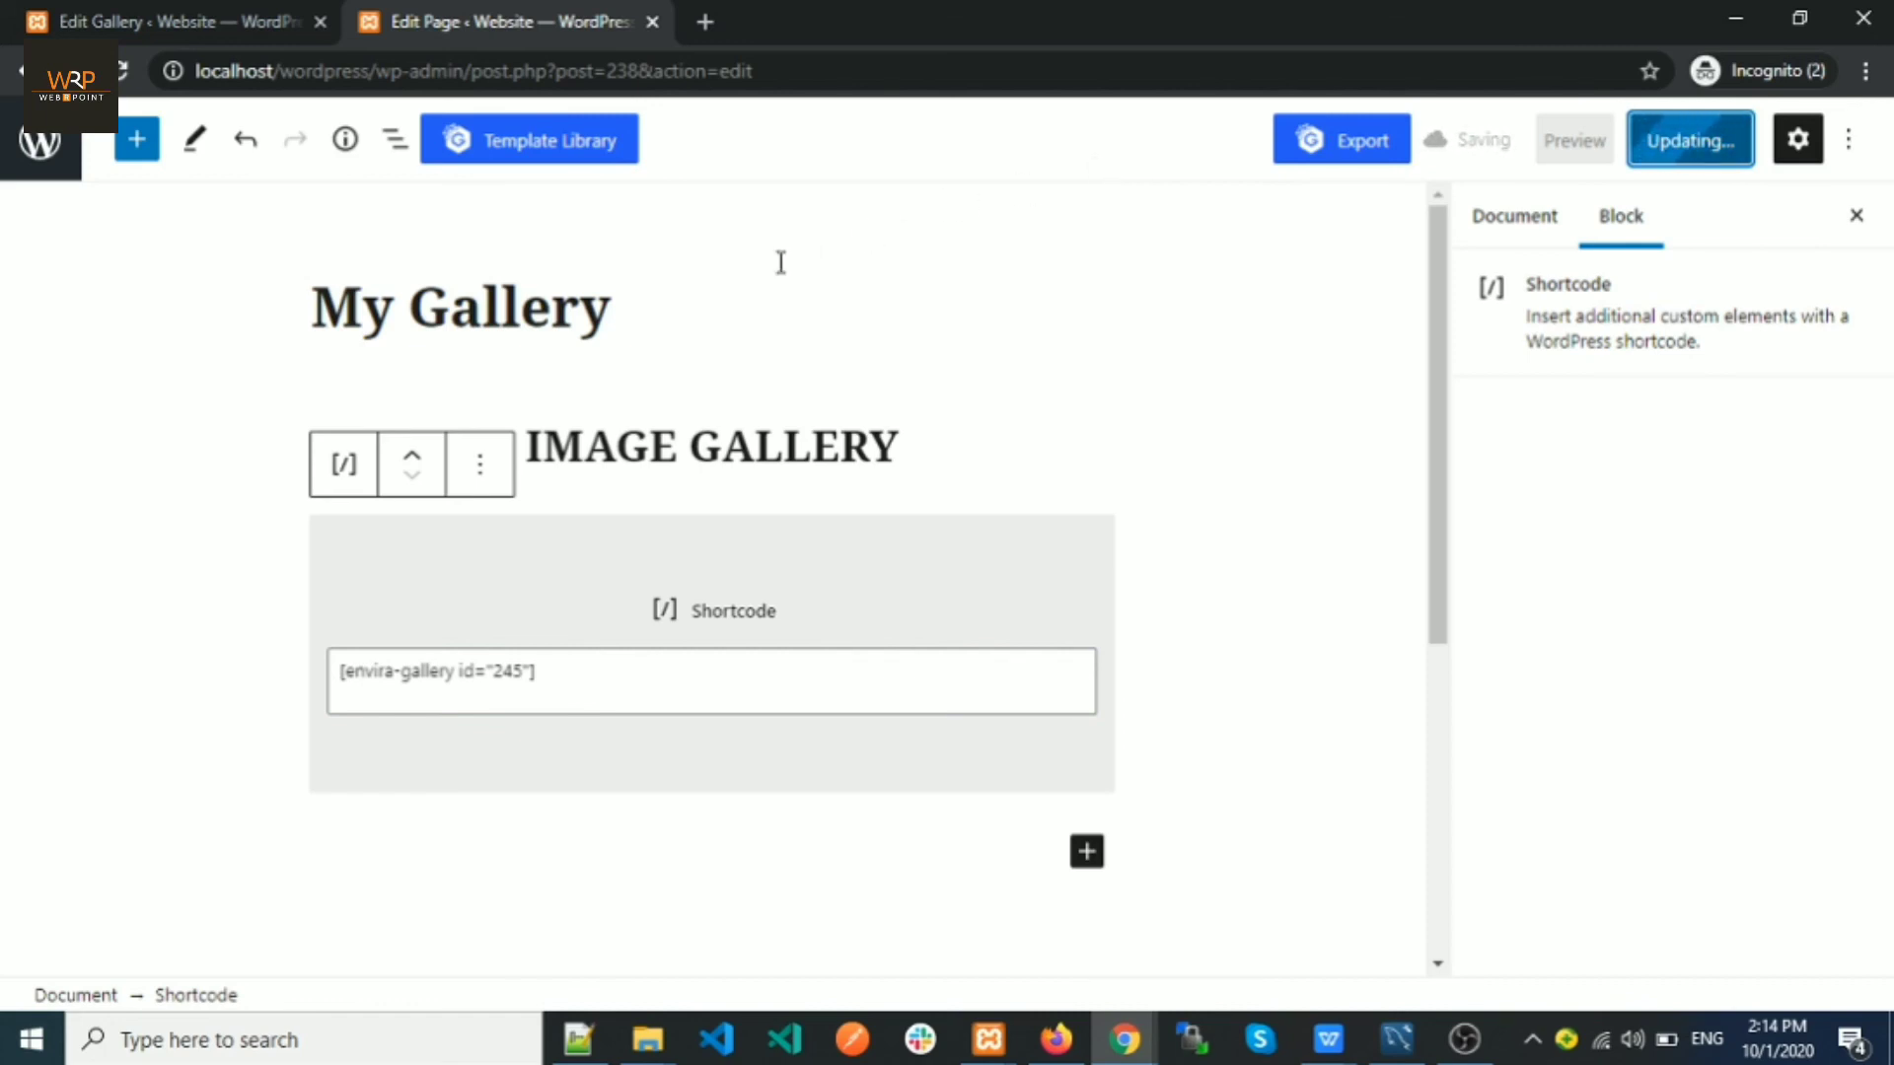
Step: View the updated My Gallery page in a new browser tab and examine the Envira gallery under IMAGE GALLERY
right_click(268, 924)
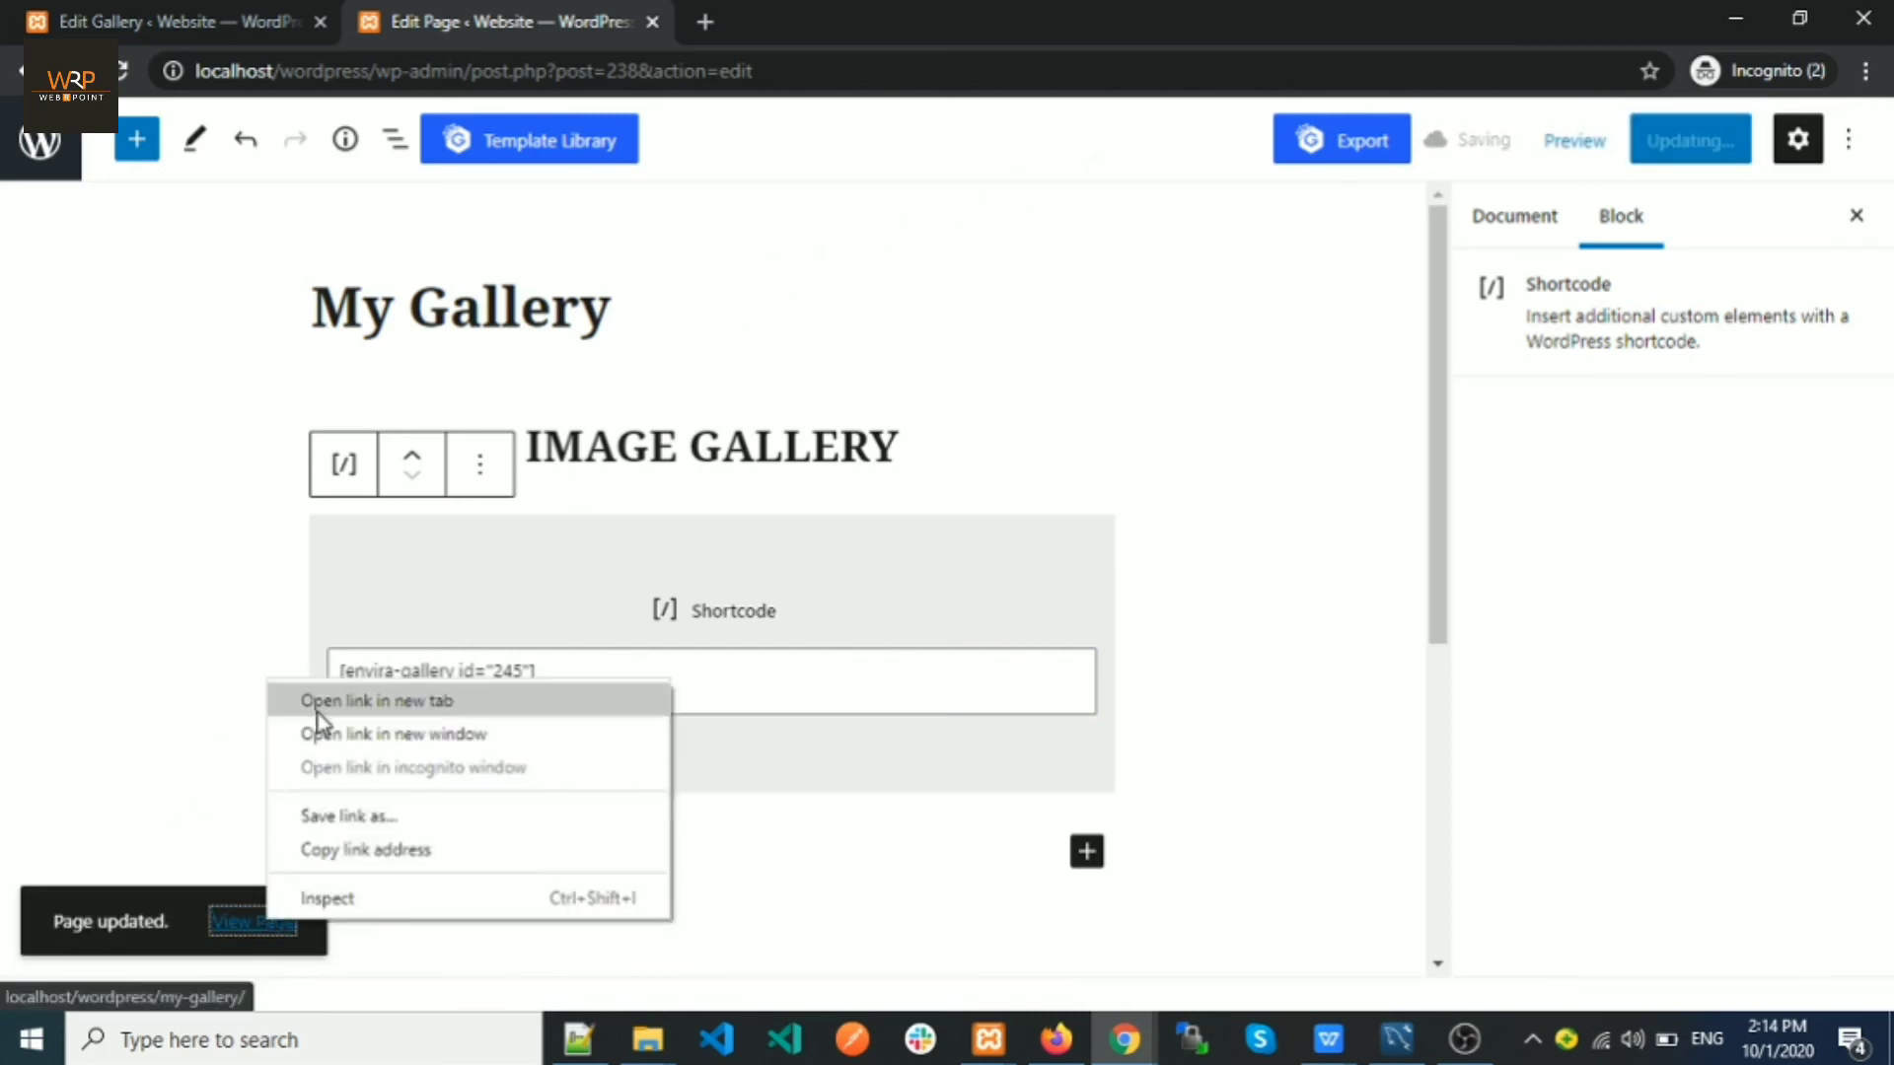
left_click(317, 703)
left_click(891, 20)
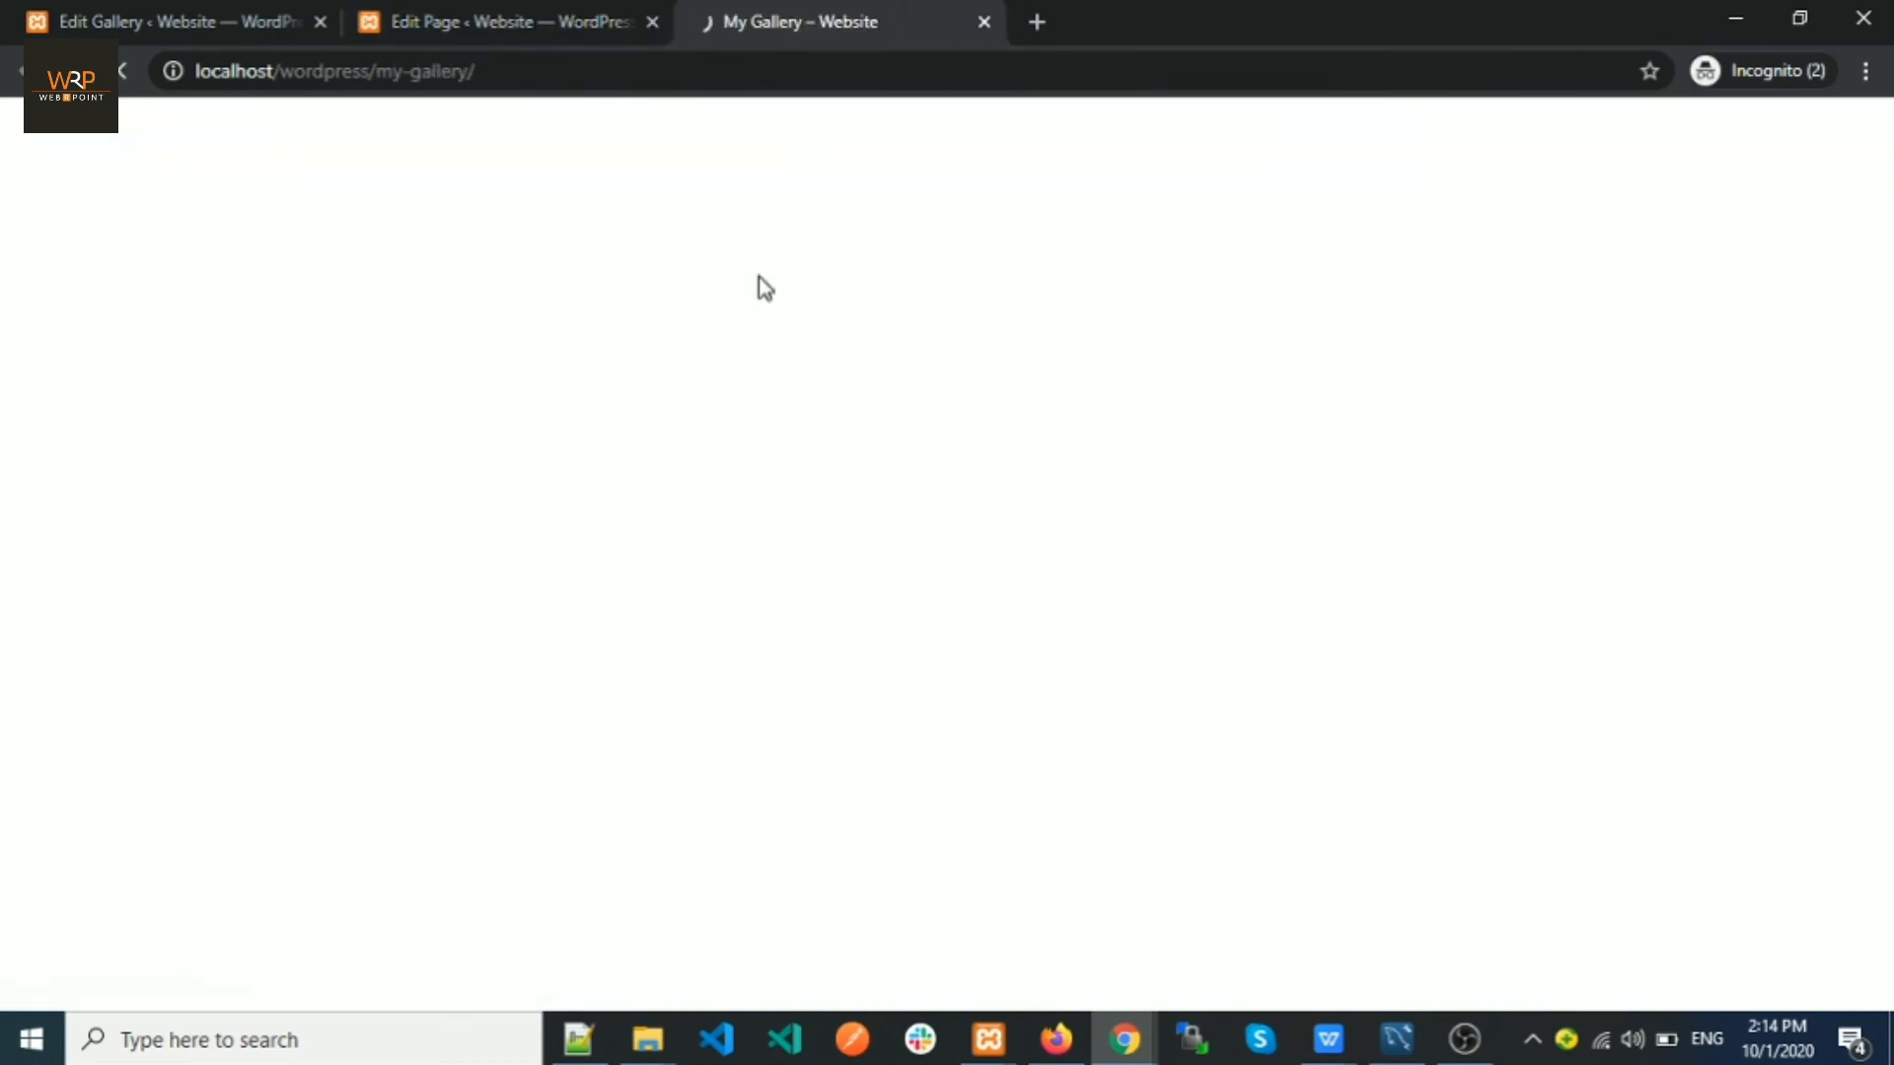
scroll(746, 513, "down", 5)
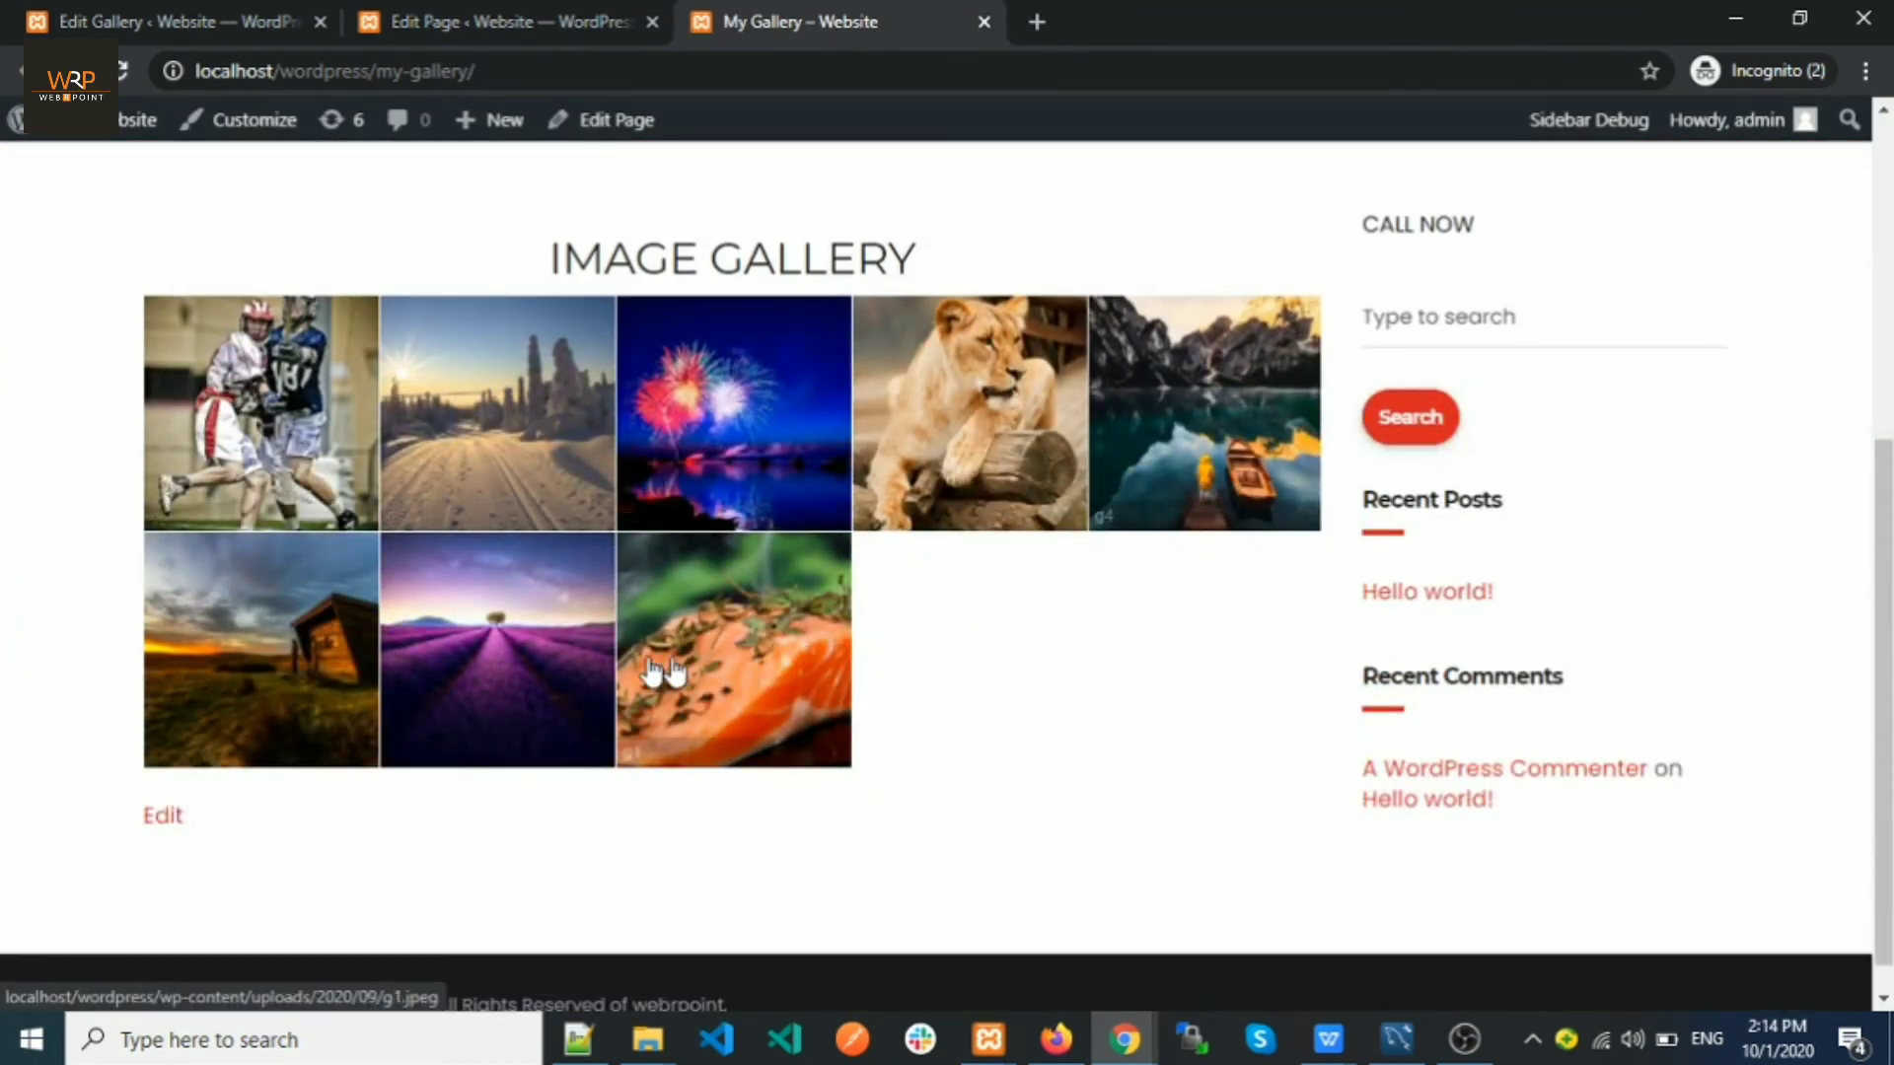
Step: Preview the gallery images in the lightbox, starting from the lacrosse photo and advancing to the cabin photo, and close it
left_click(301, 425)
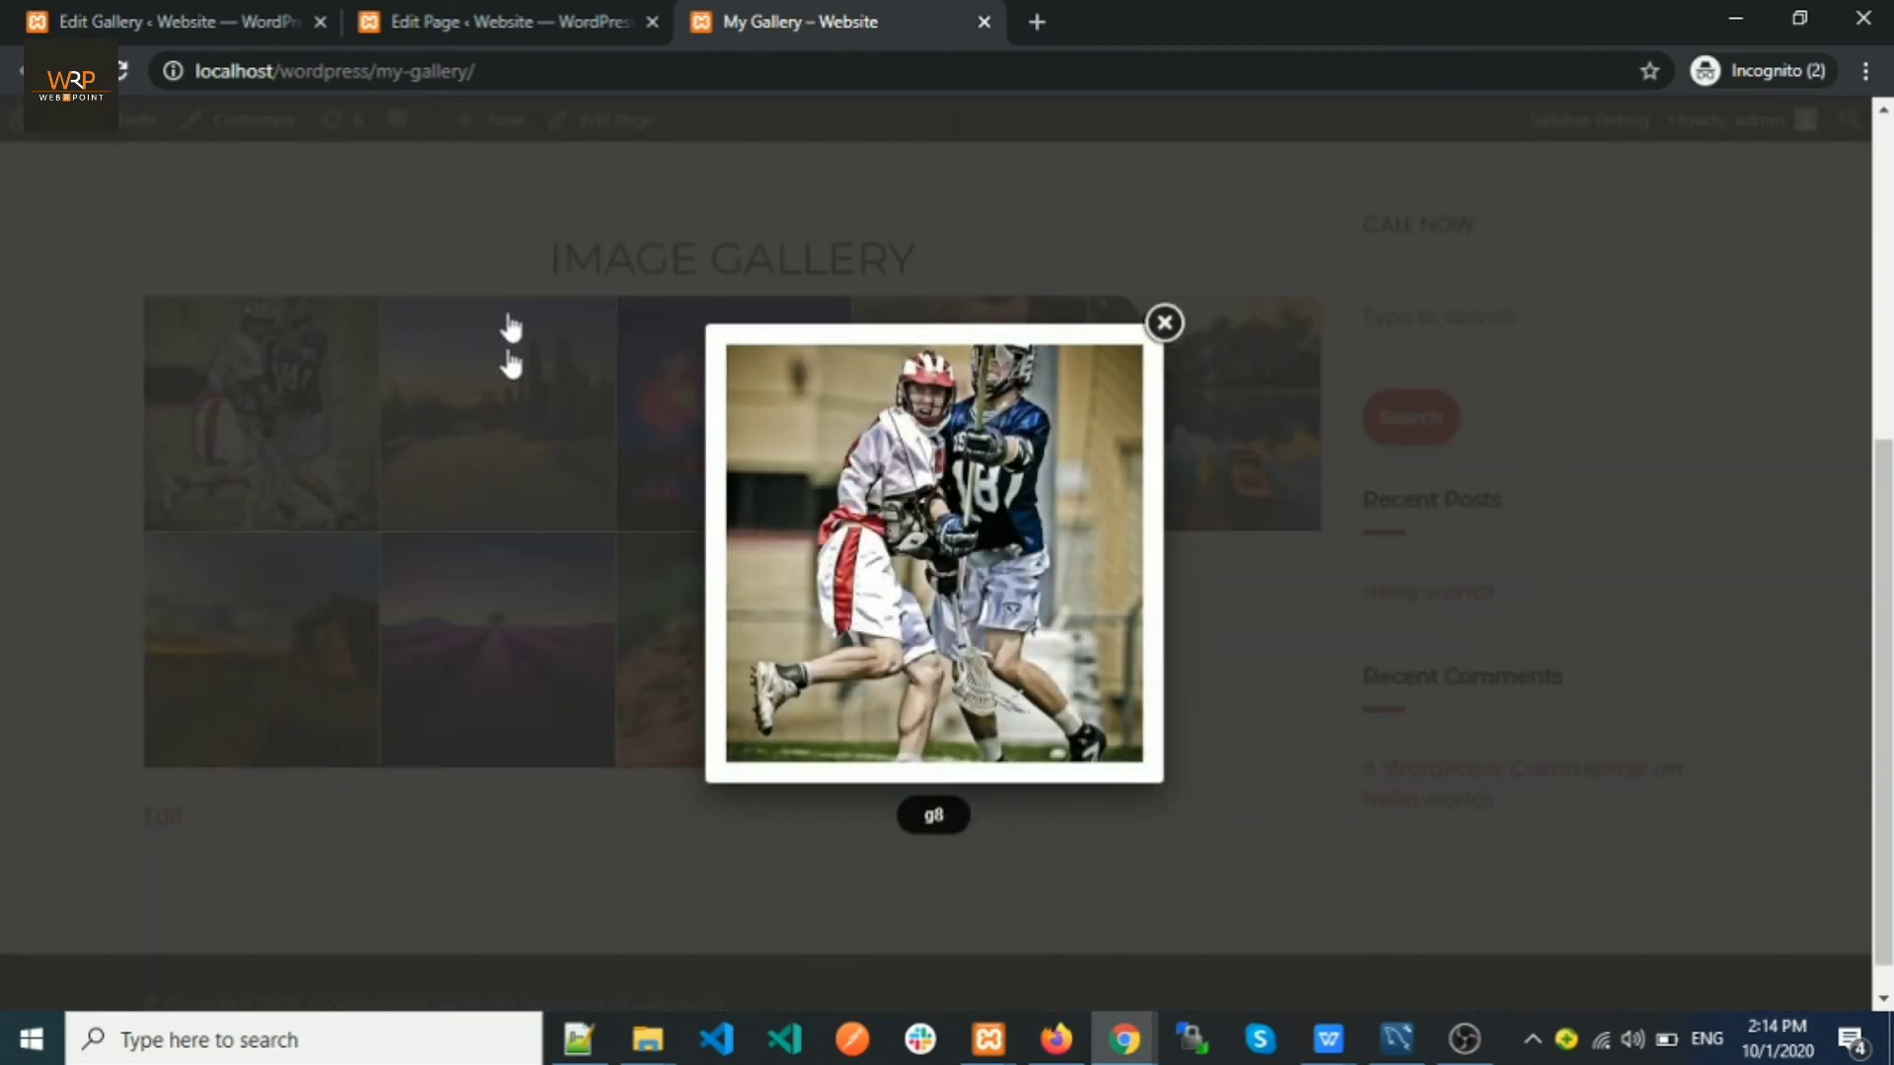
left_click(1109, 556)
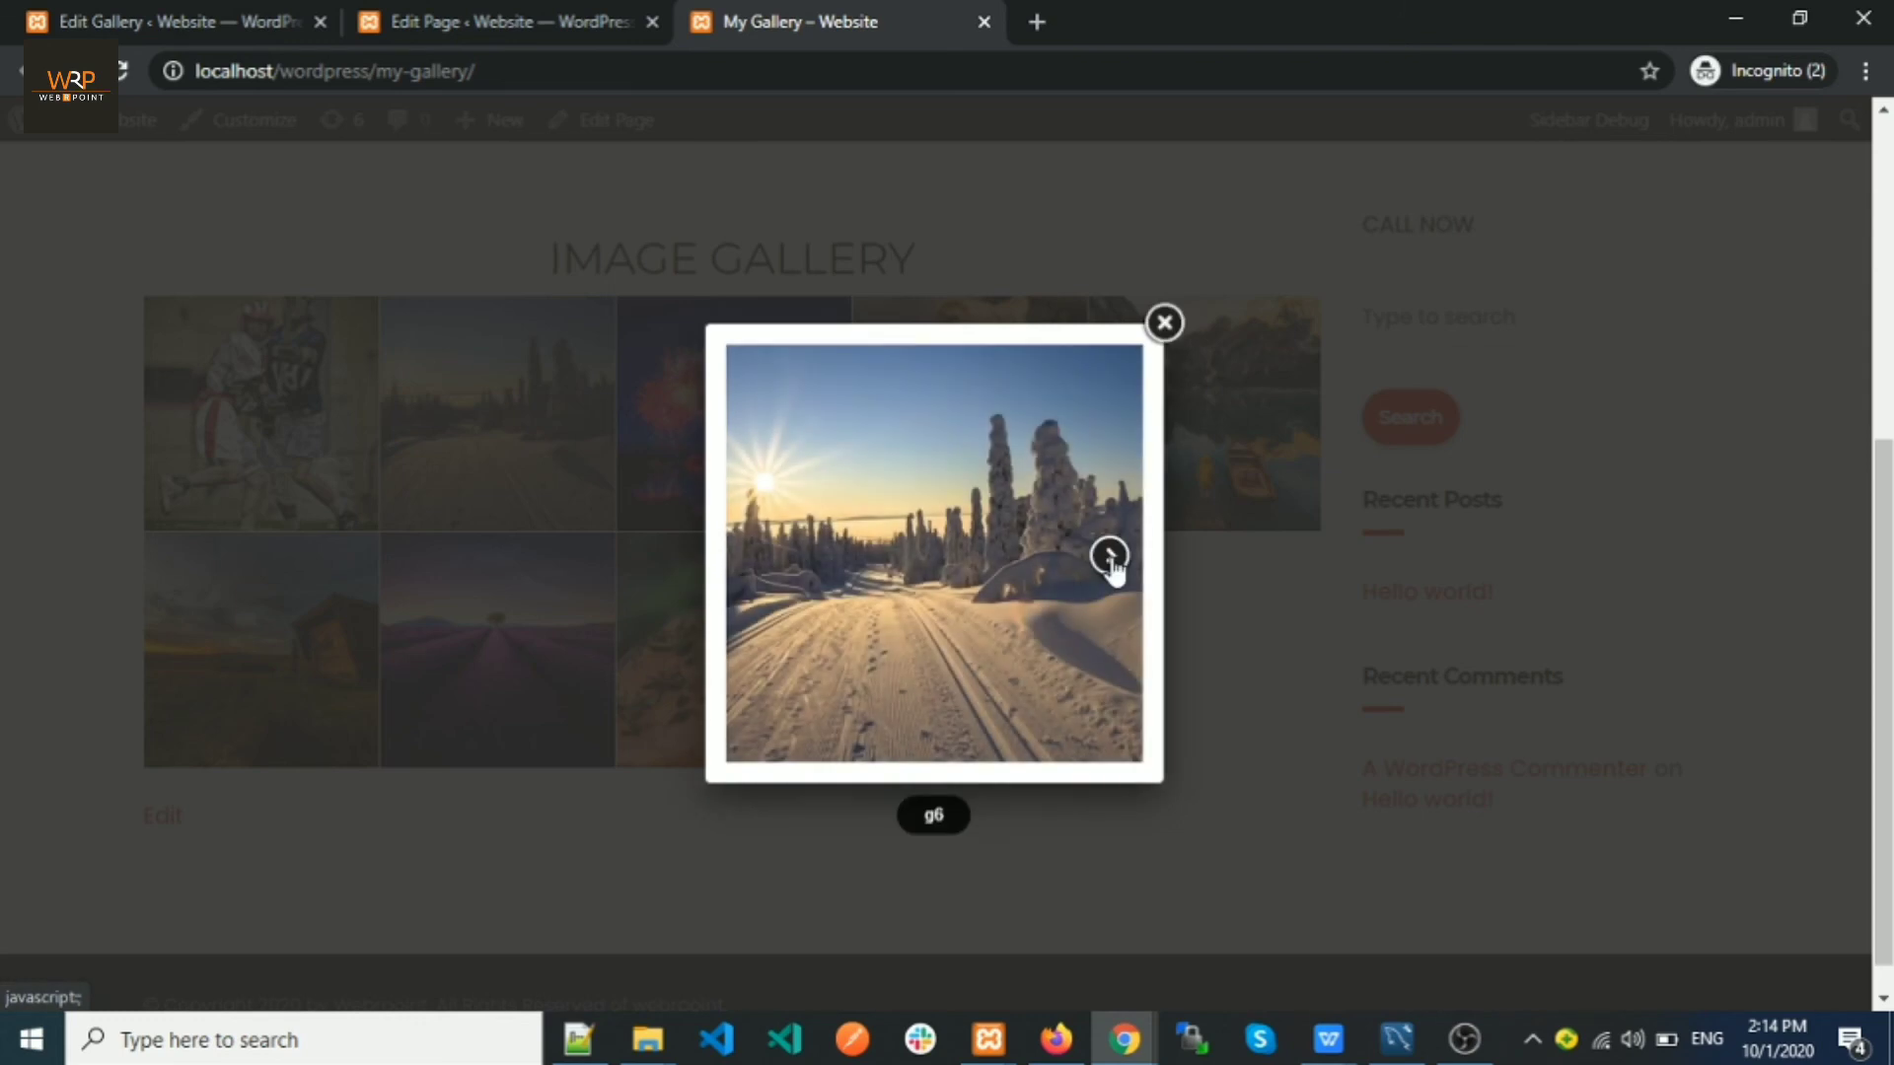
left_click(1109, 556)
left_click(1109, 556)
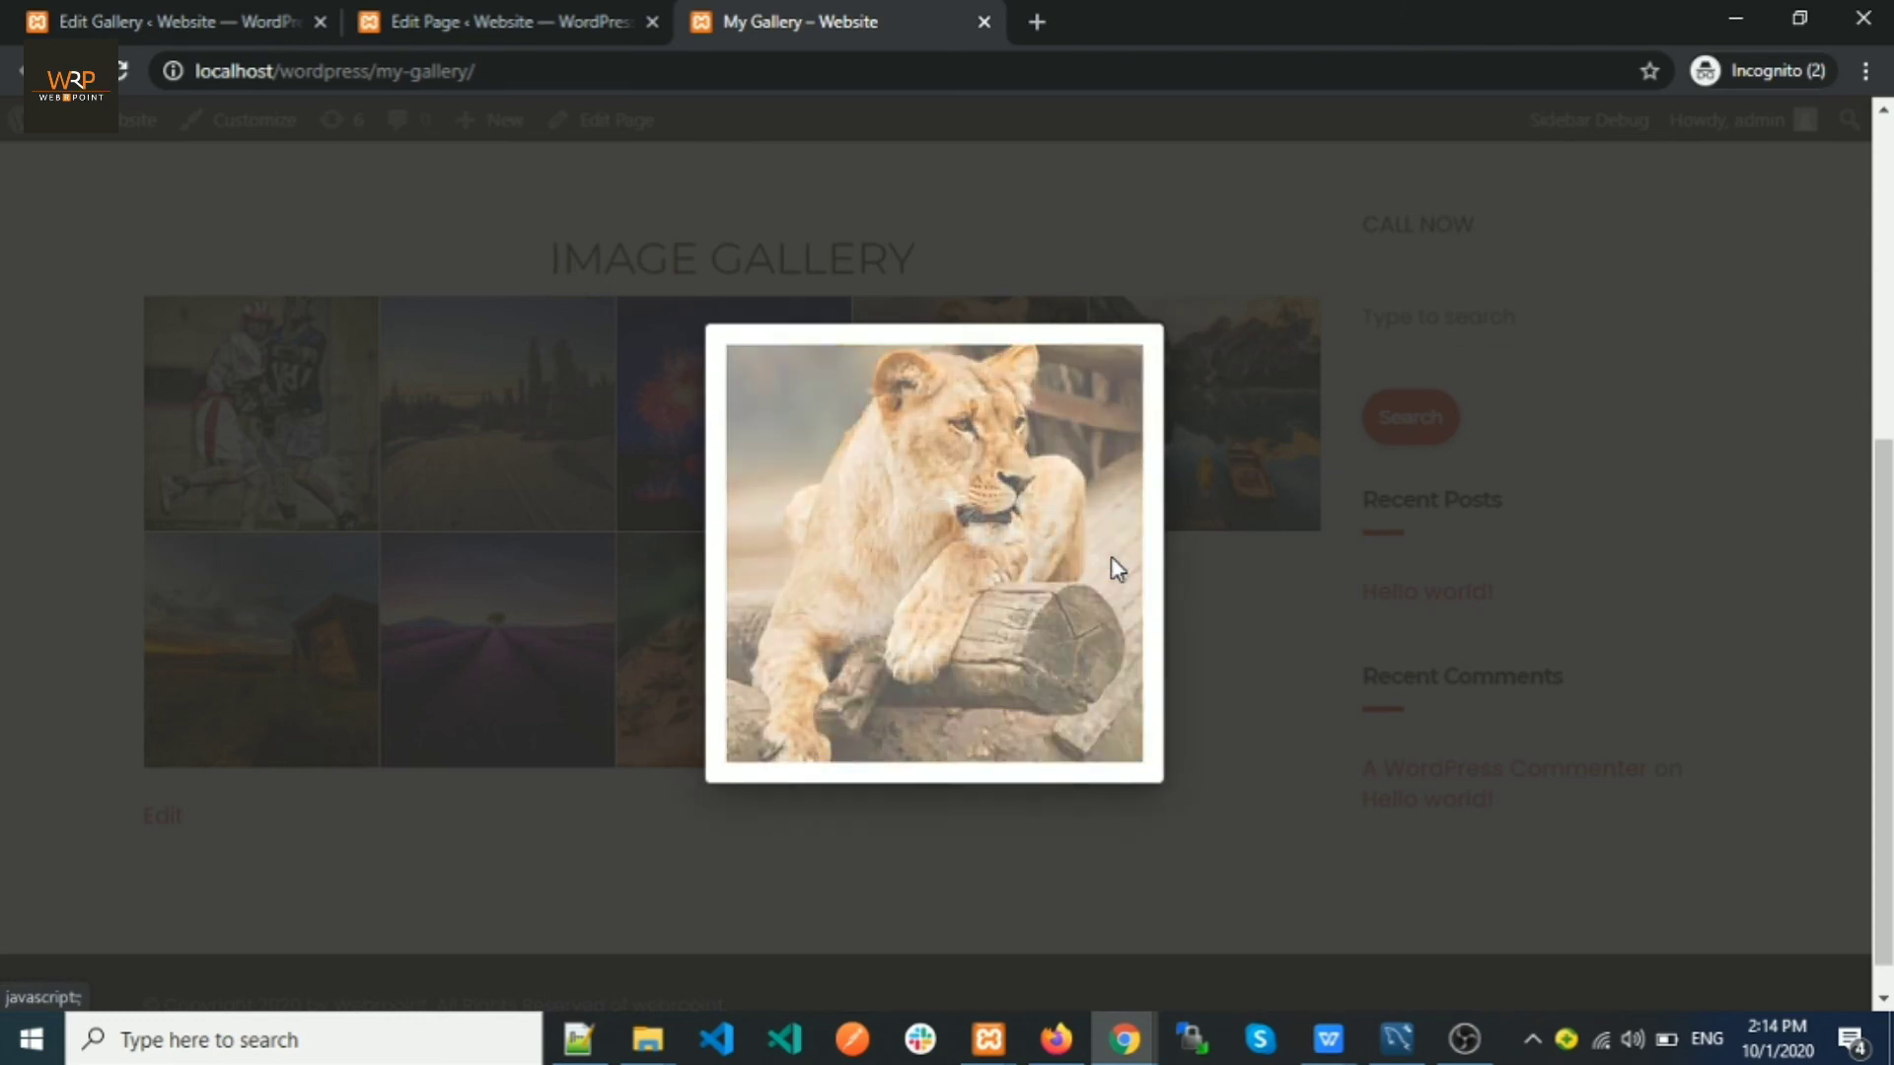
left_click(1109, 556)
left_click(1109, 556)
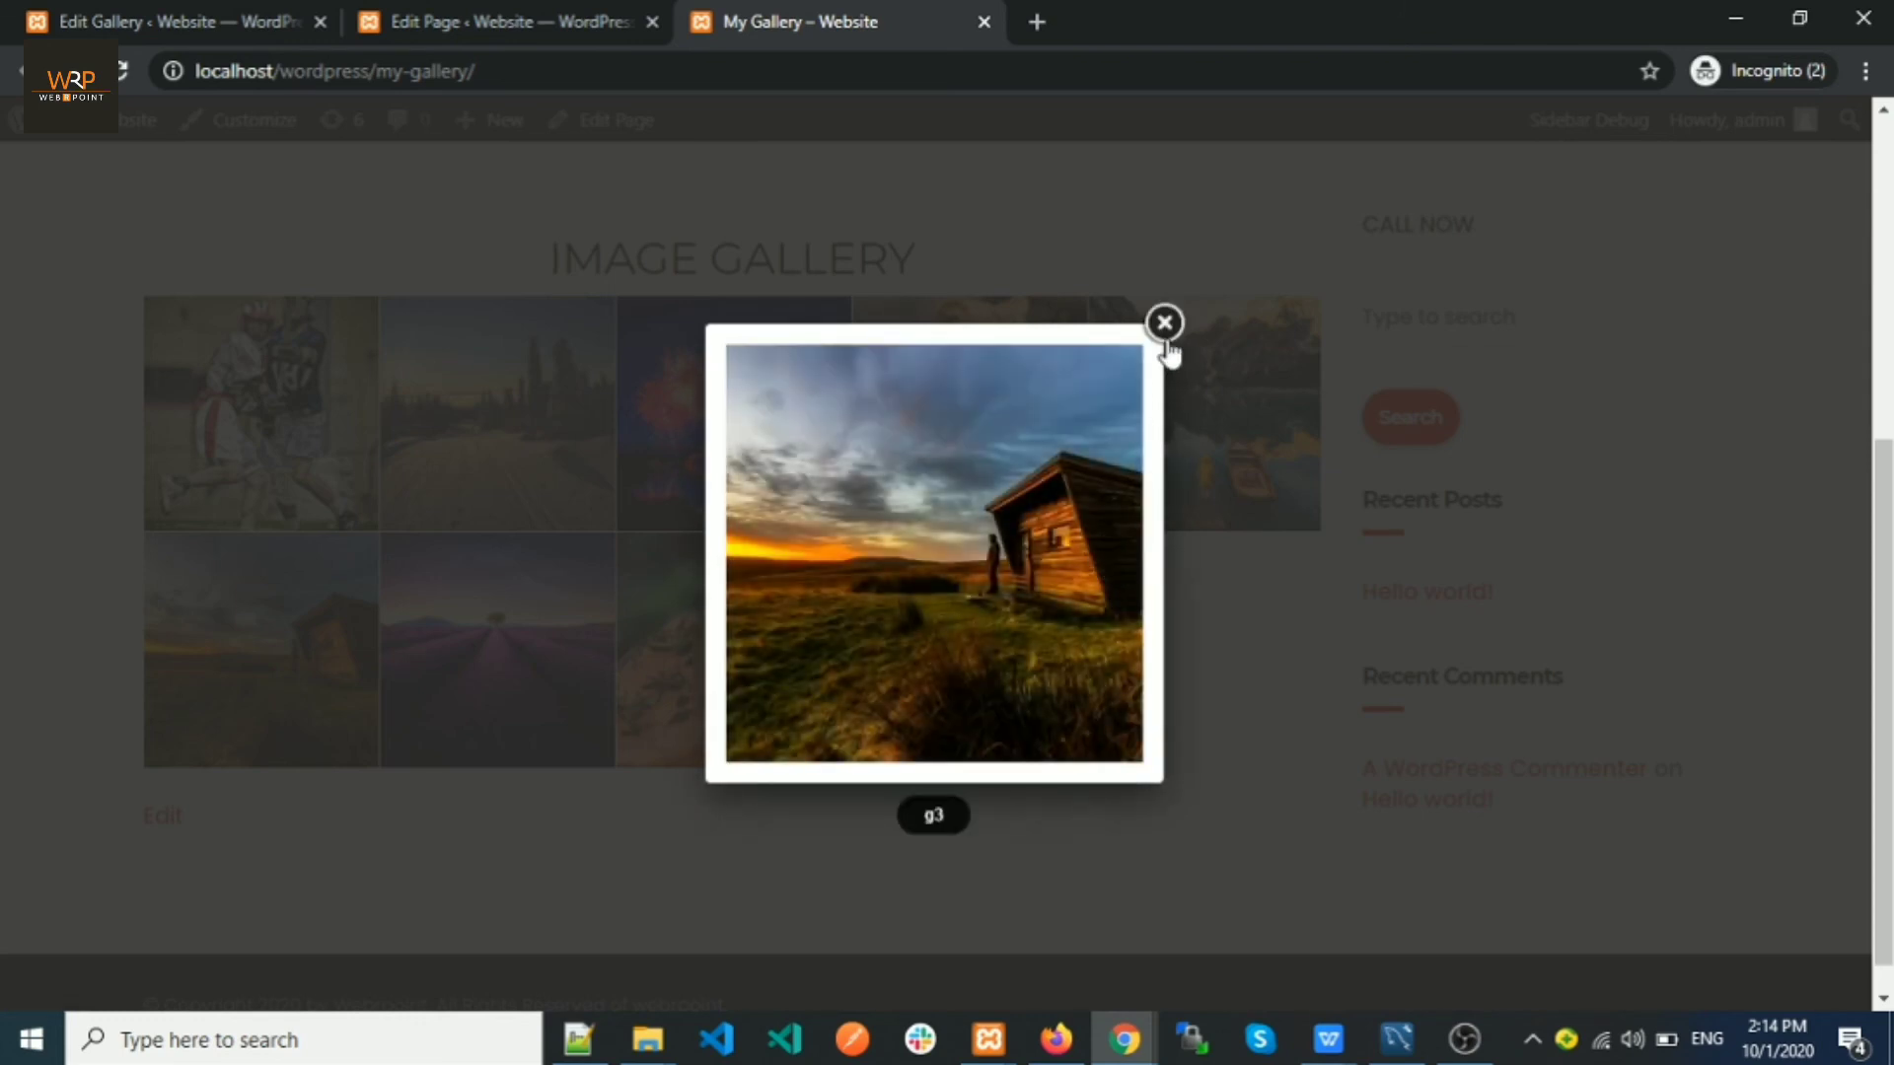
left_click(1165, 336)
scroll(874, 688, "up", 1)
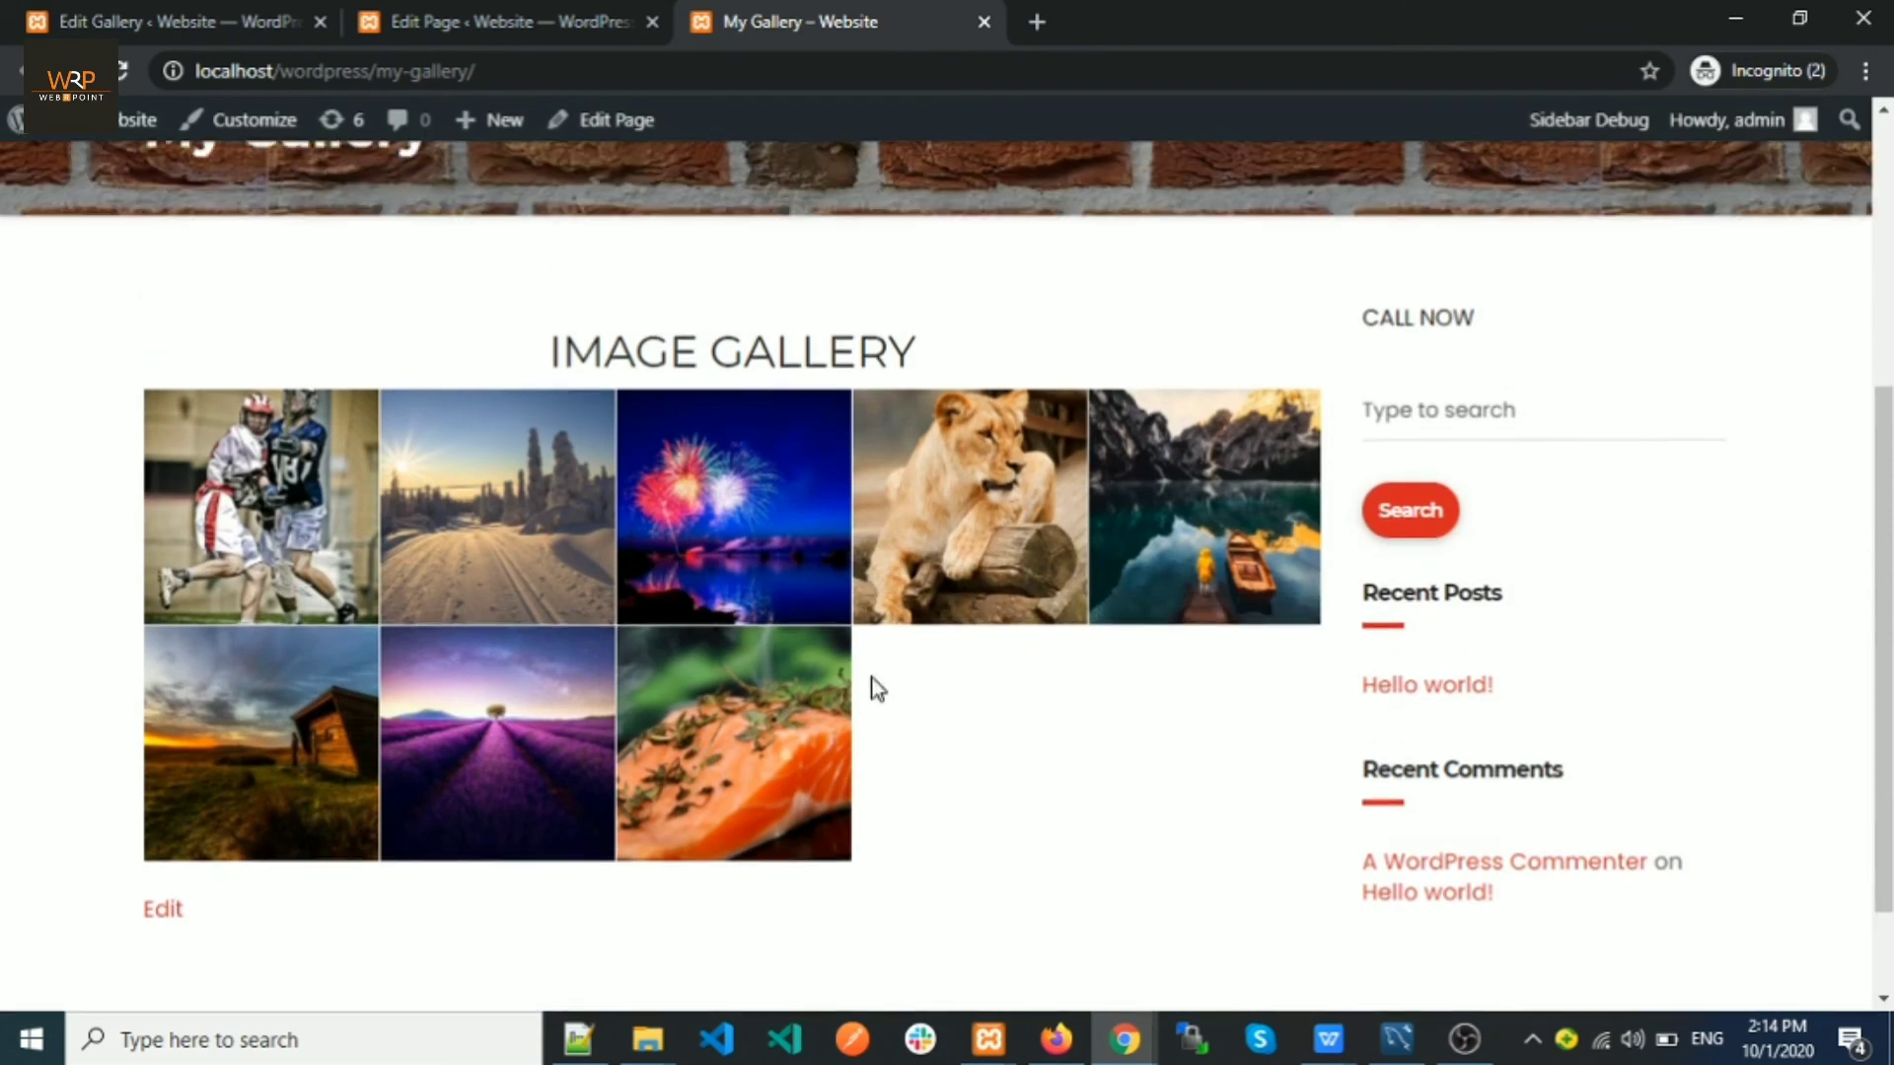
scroll(874, 687, "up", 1)
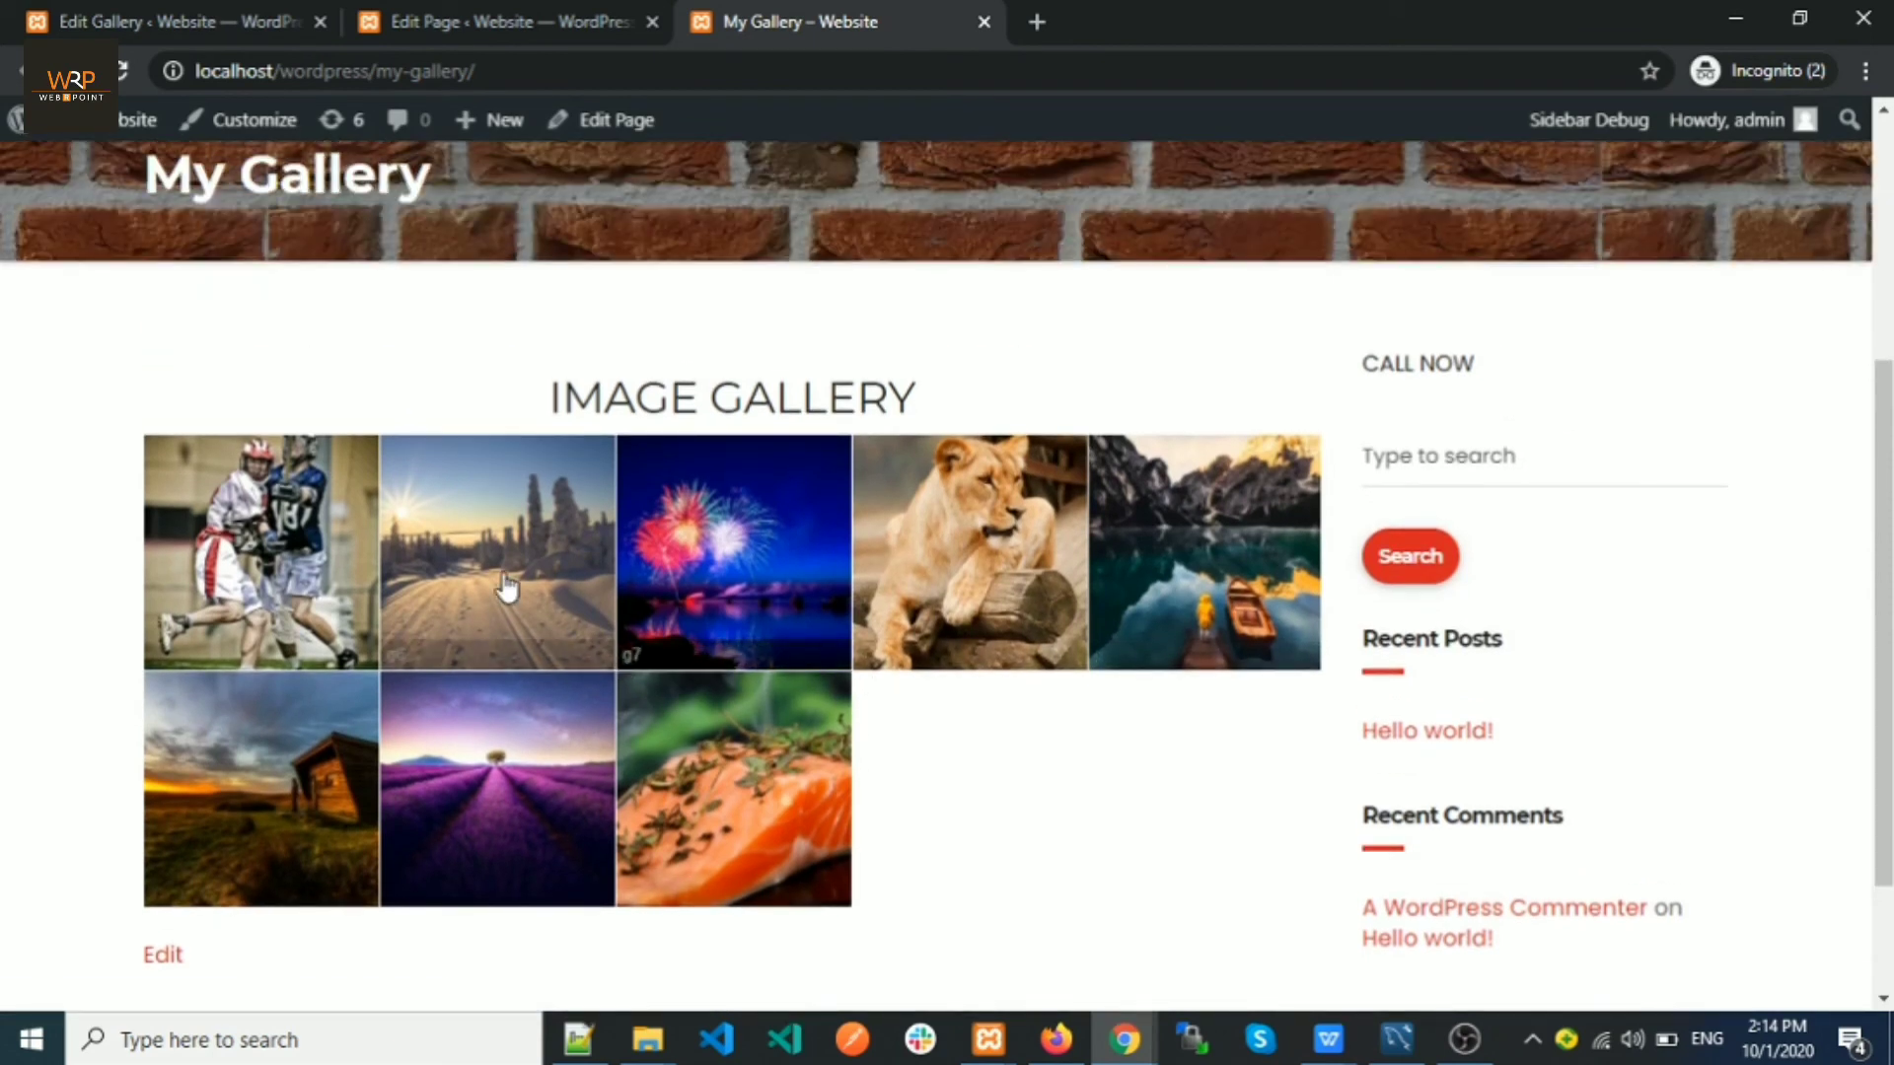